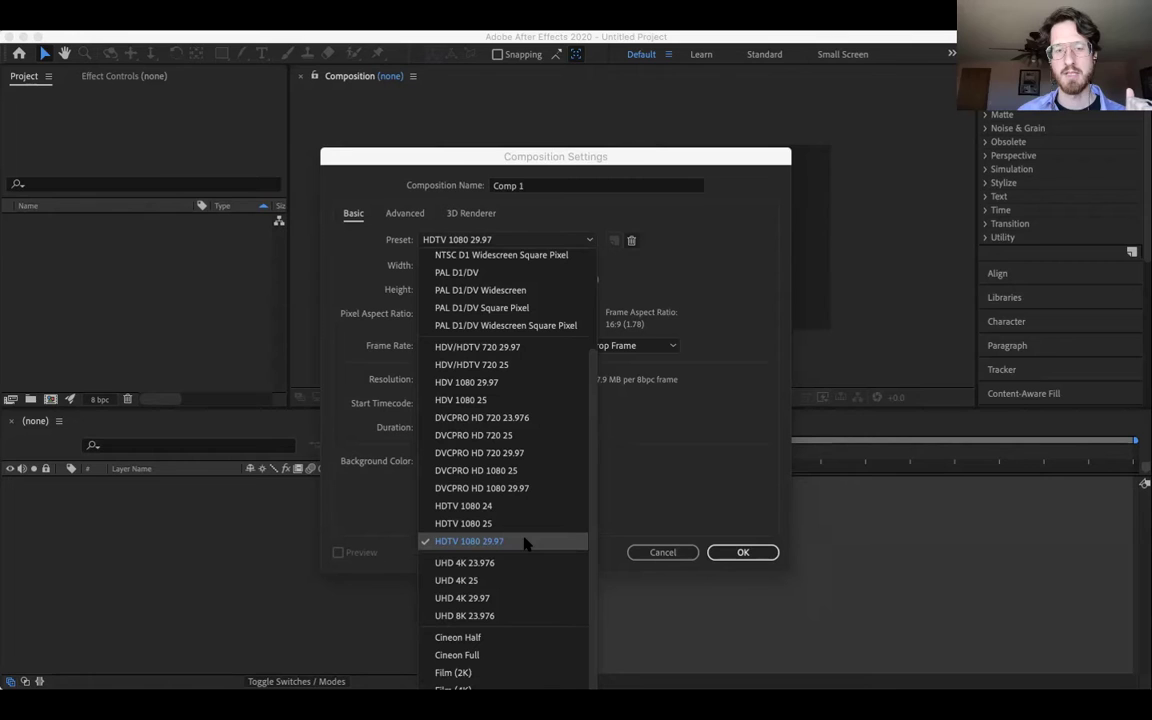
# Step: Create a composition with the HDTV 1080 29.97 preset, 29.97 frames per second and a duration of 0;00;20;01
pyautogui.click(655, 492)
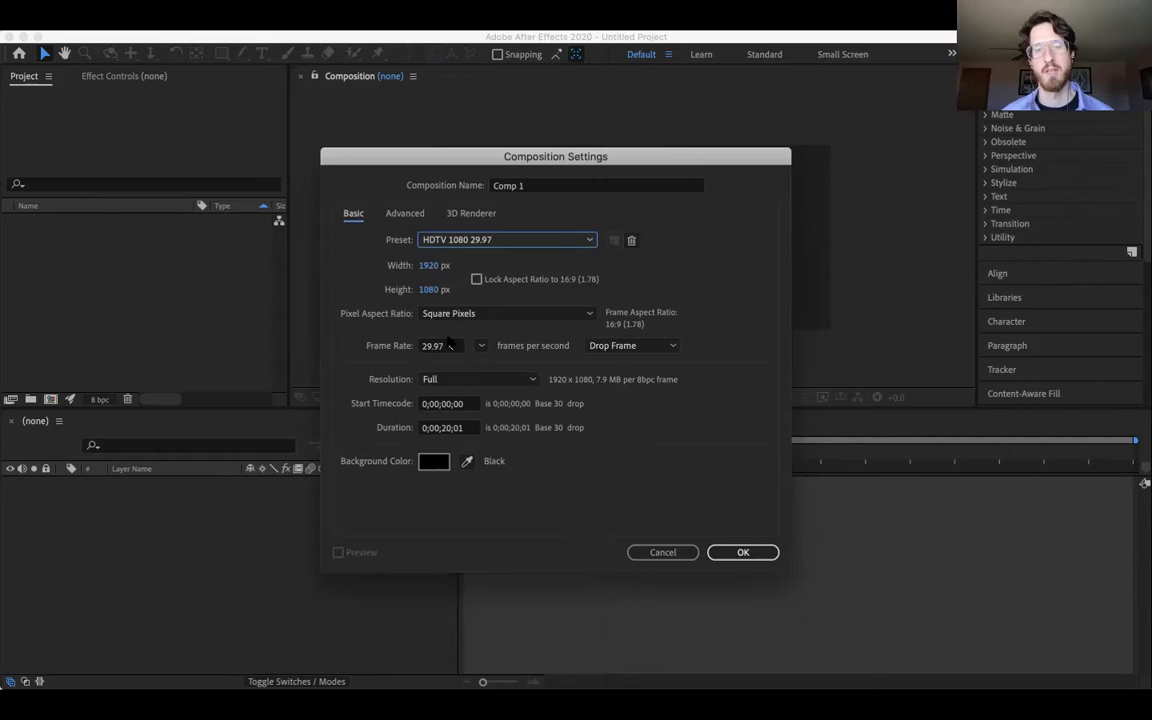
pyautogui.click(441, 345)
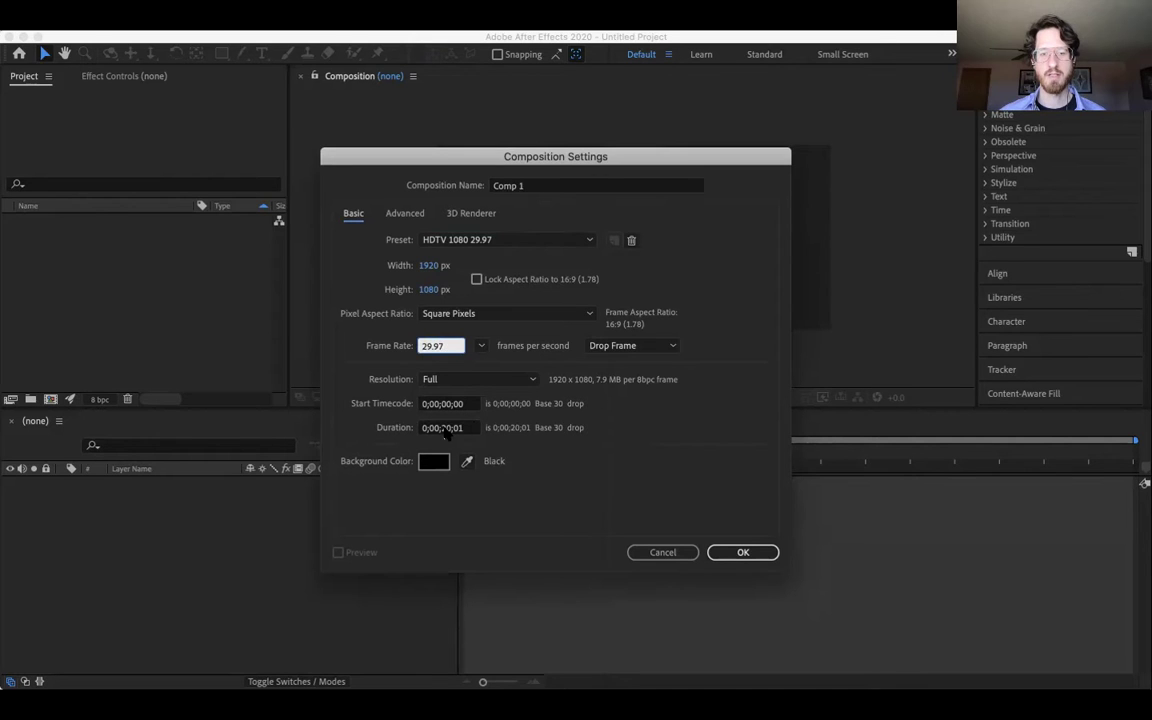
pyautogui.click(464, 430)
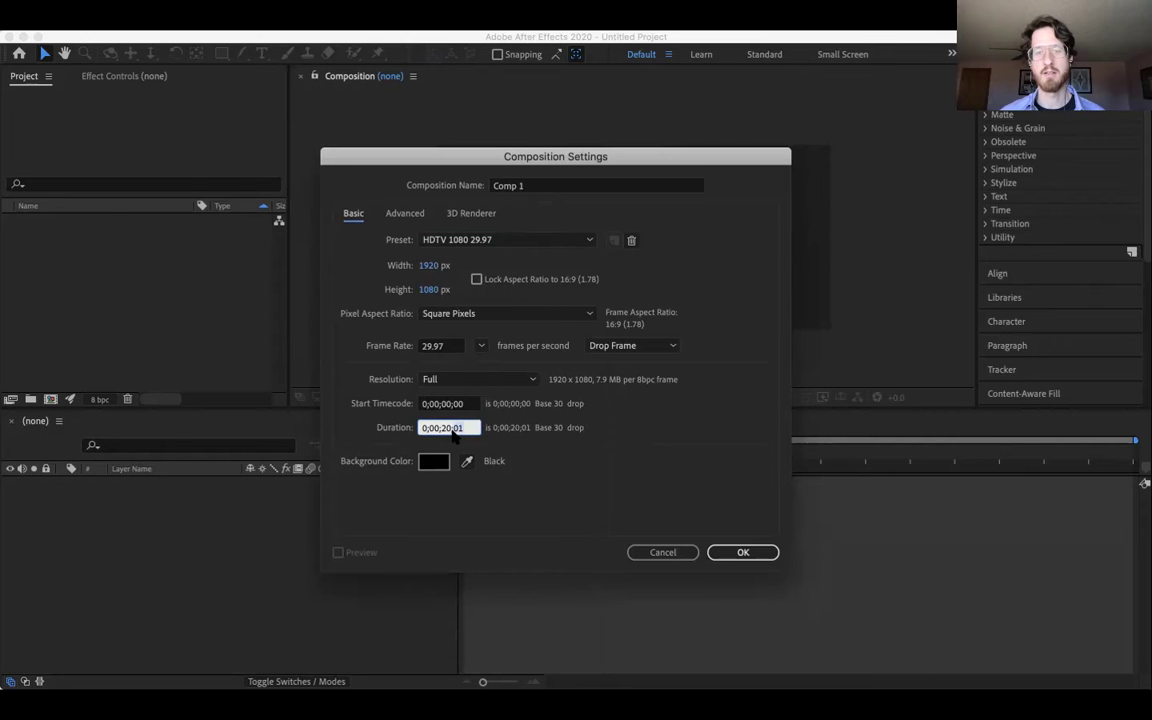
pyautogui.click(732, 552)
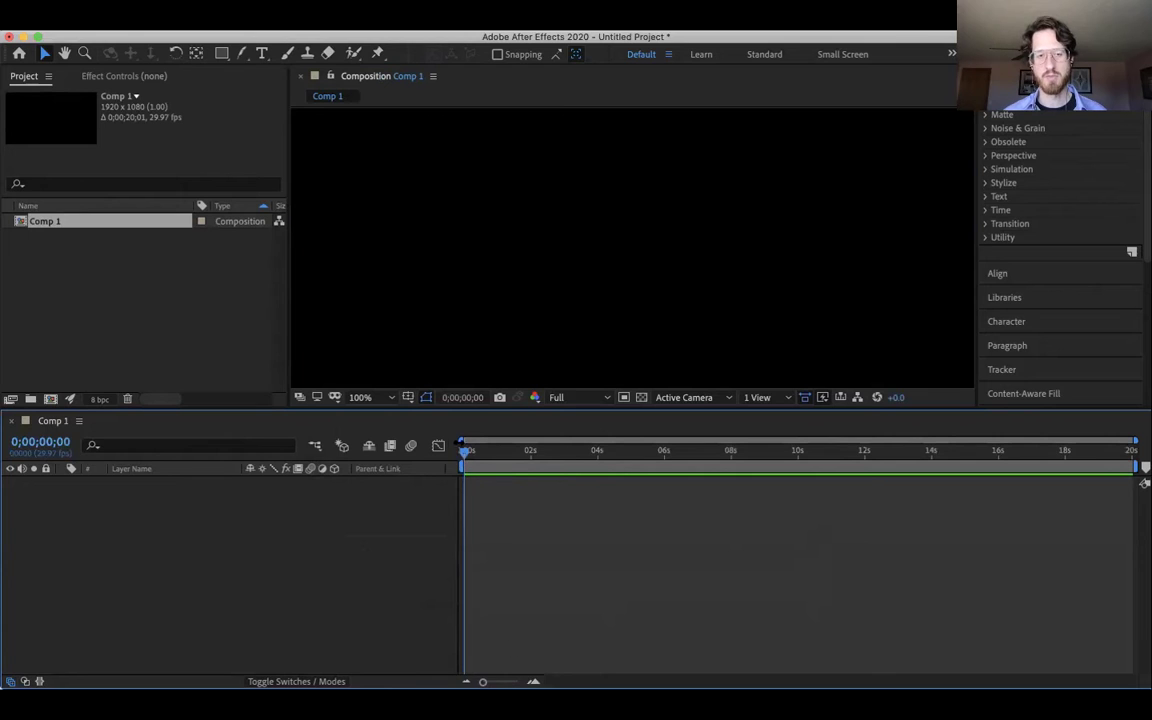
# Step: Examine the final frames at the end of the Comp 1 timeline, then return the playhead to the first frame
pyautogui.moveTo(465, 450); pyautogui.dragTo(1133, 441)
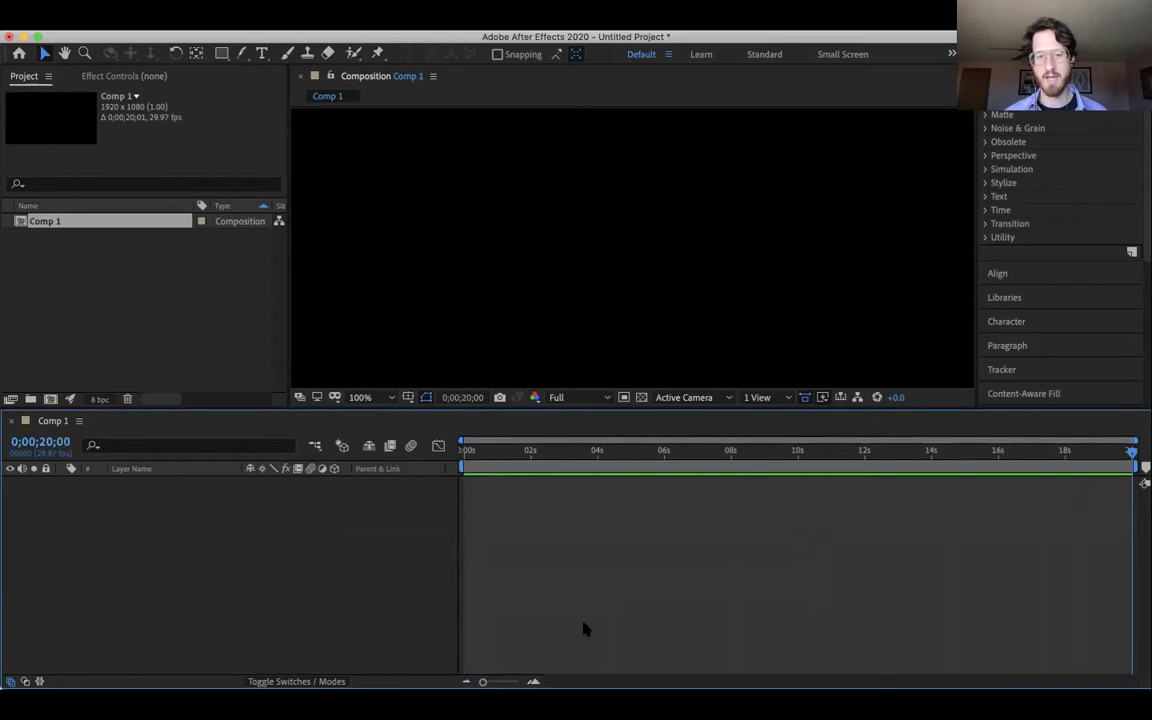
pyautogui.moveTo(482, 681); pyautogui.dragTo(543, 680)
pyautogui.moveTo(1092, 450)
pyautogui.mouseDown()
pyautogui.moveTo(1067, 455)
pyautogui.moveTo(1100, 455)
pyautogui.mouseUp()
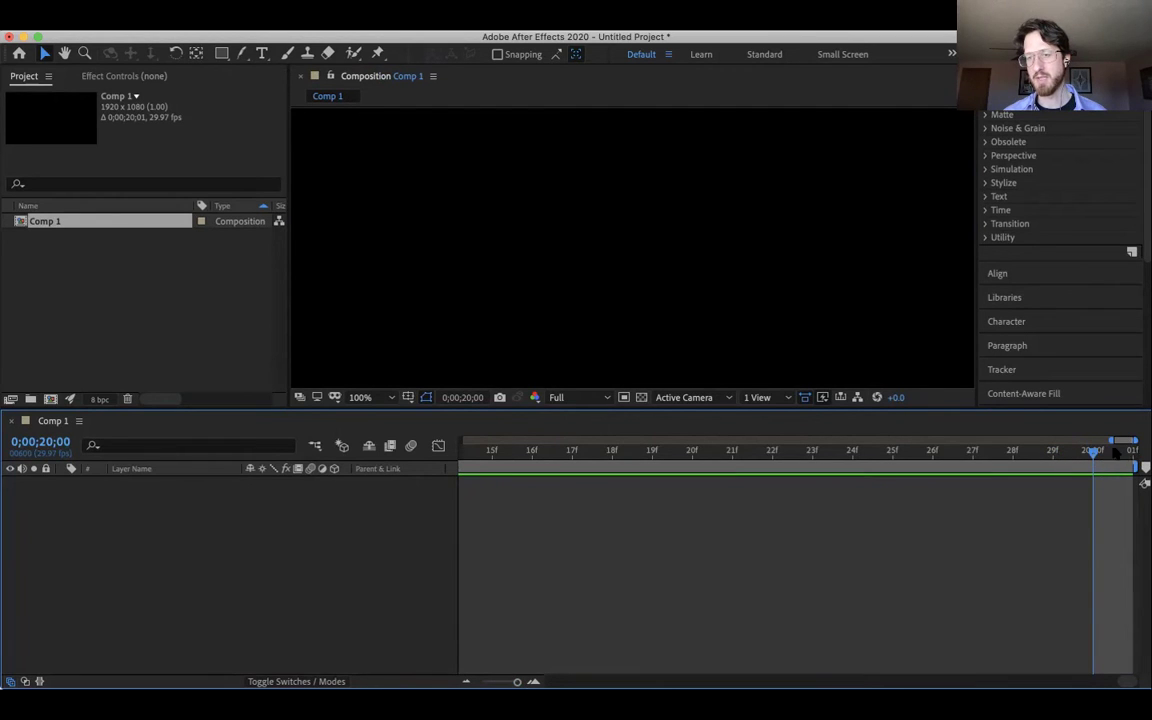
pyautogui.click(1056, 455)
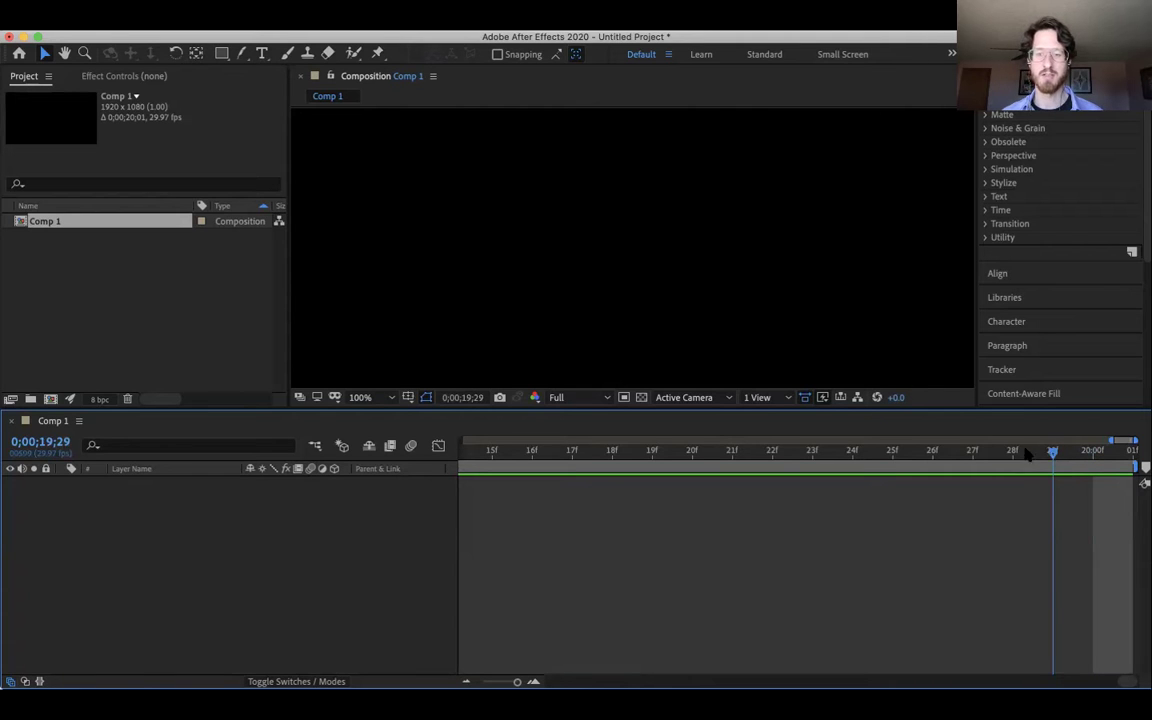
pyautogui.click(1094, 452)
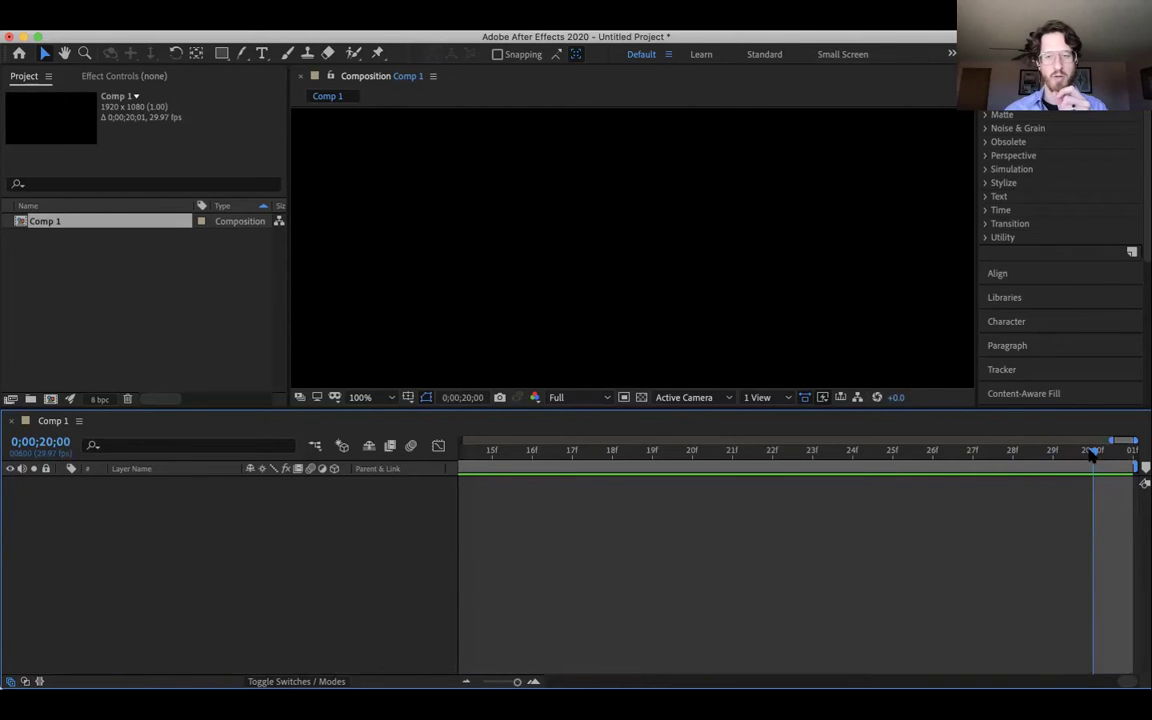
pyautogui.press('pageup')
pyautogui.press('pagedown')
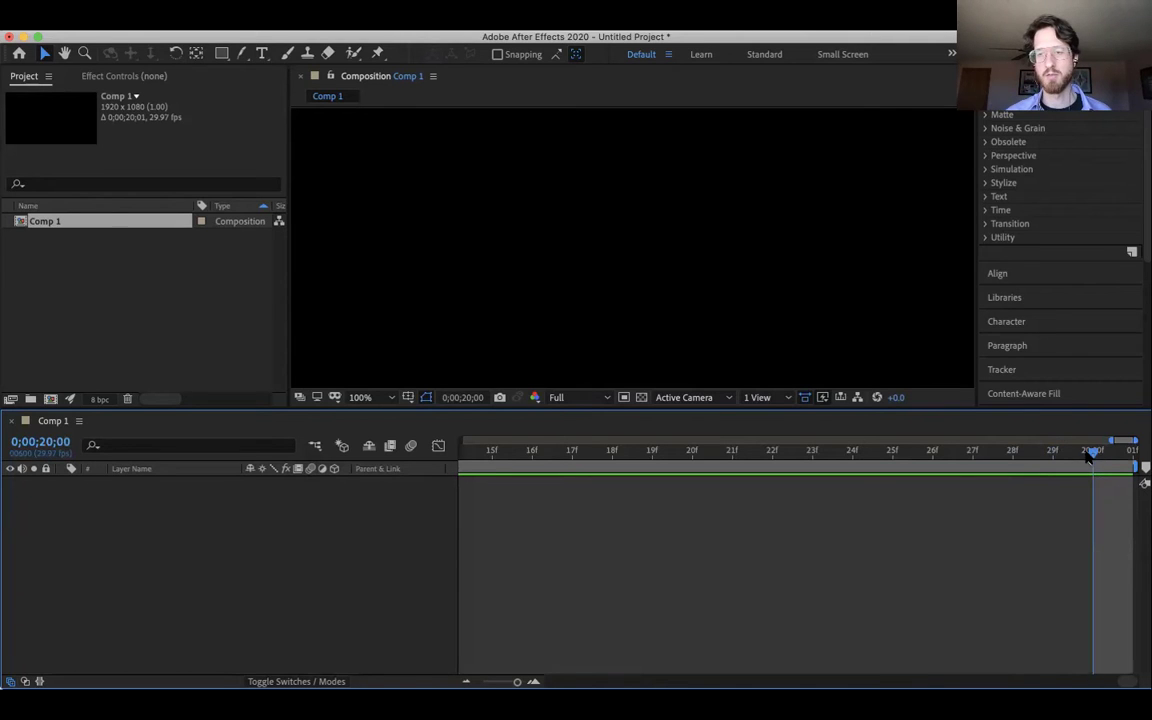
pyautogui.press('pageup')
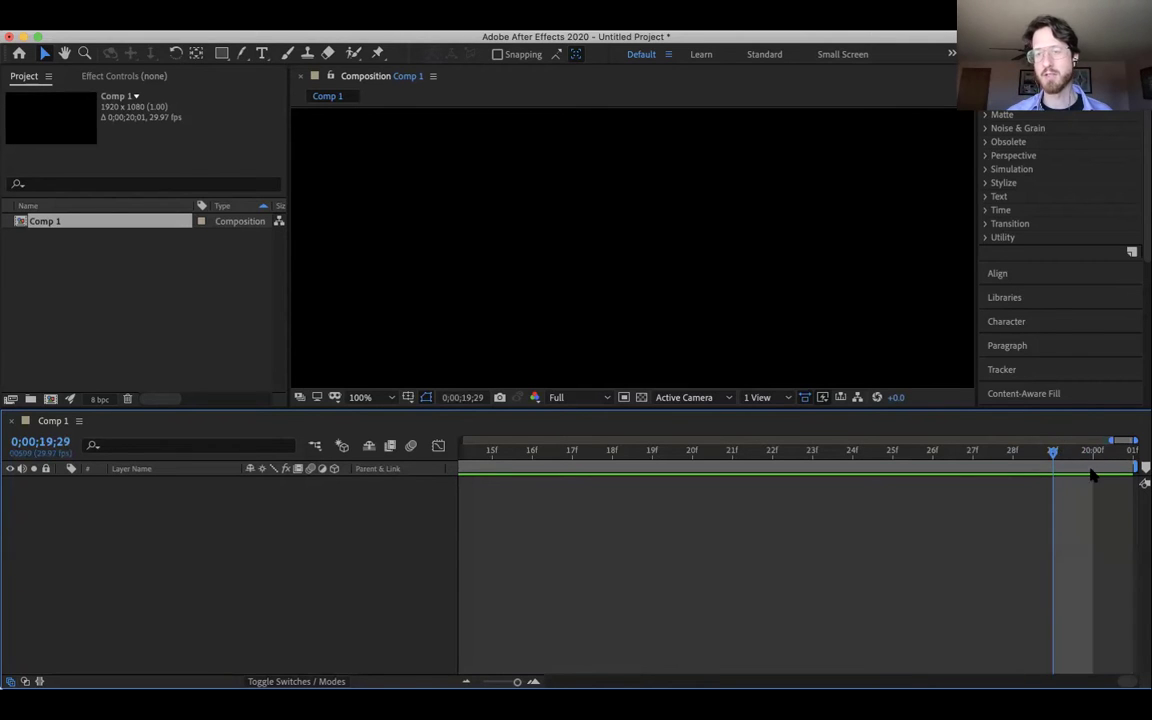
pyautogui.click(1092, 452)
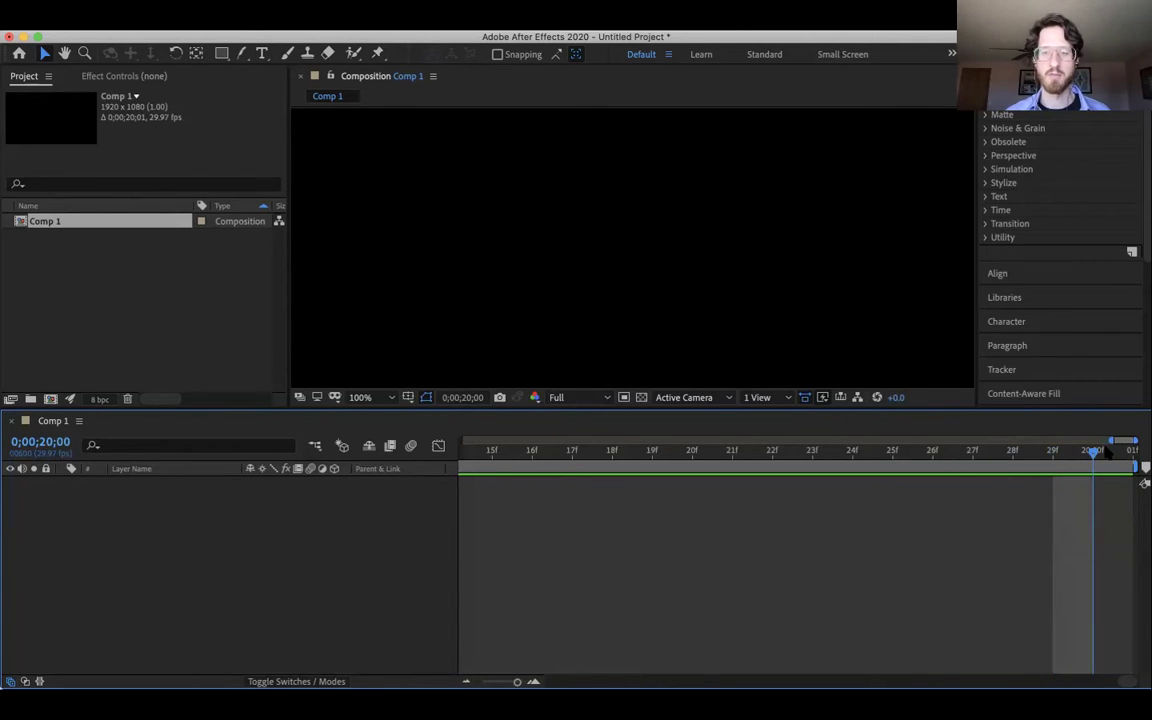
pyautogui.moveTo(517, 682); pyautogui.dragTo(482, 682)
pyautogui.moveTo(610, 450); pyautogui.dragTo(389, 442)
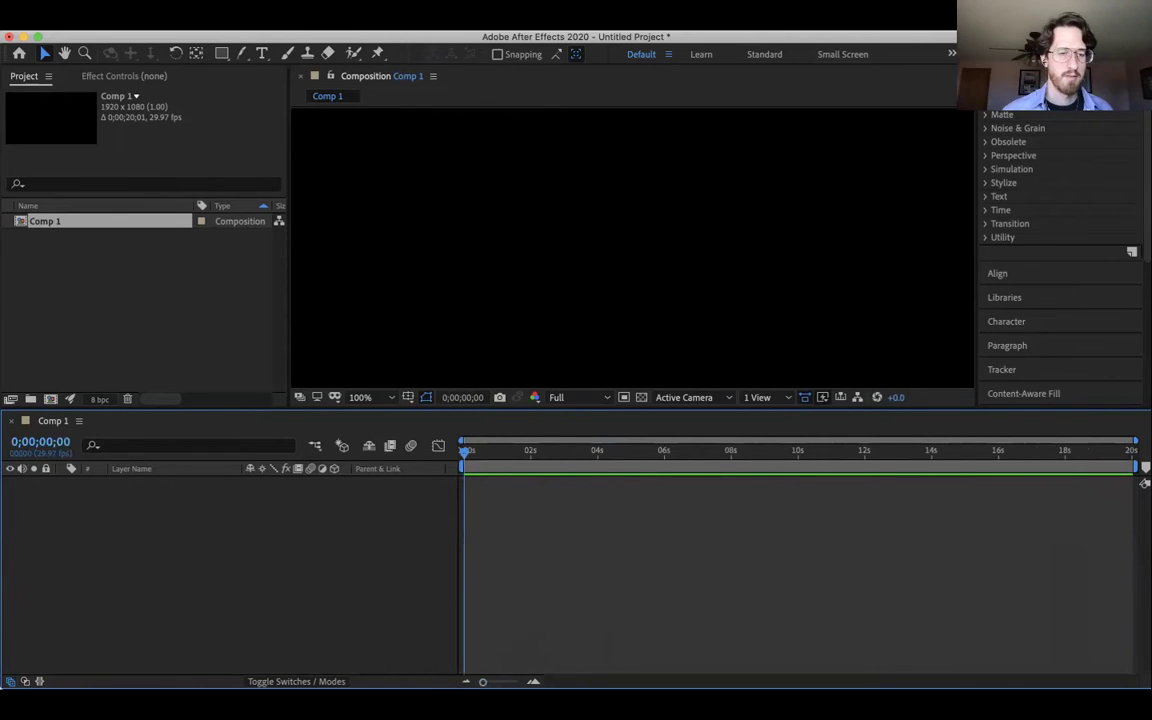
# Step: Import First Try.ai as a Composition with footage dimensions set to Layer Size
pyautogui.click(197, 705)
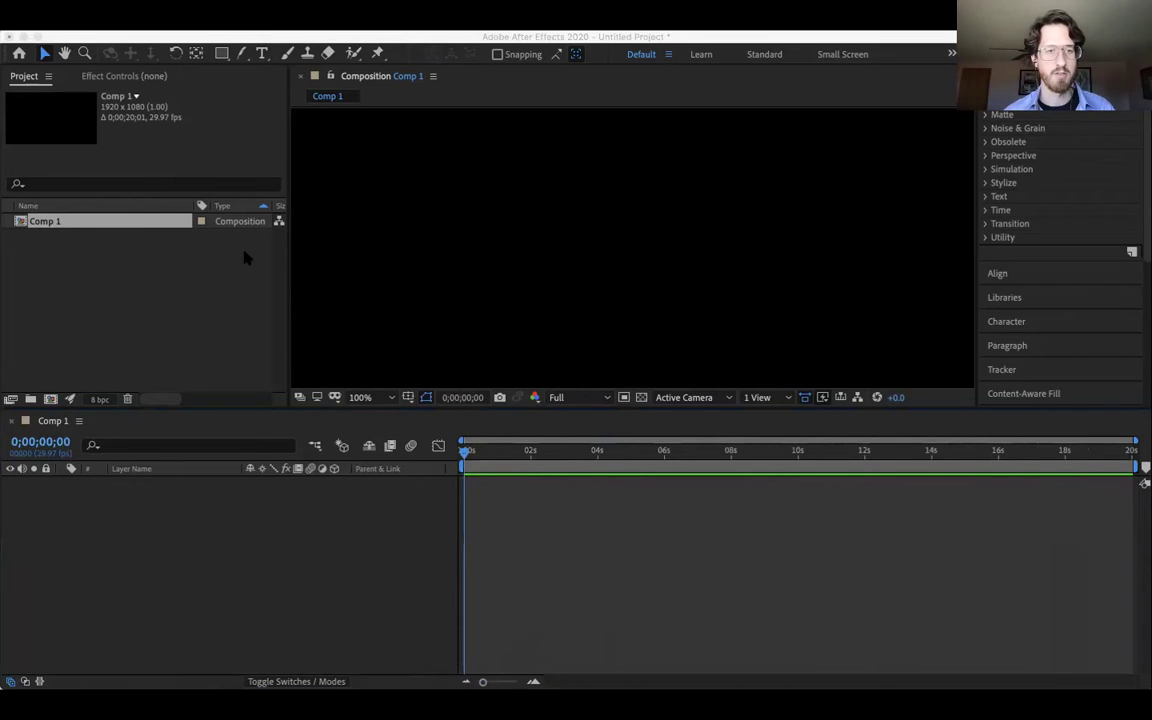
pyautogui.moveTo(181, 300); pyautogui.dragTo(159, 347)
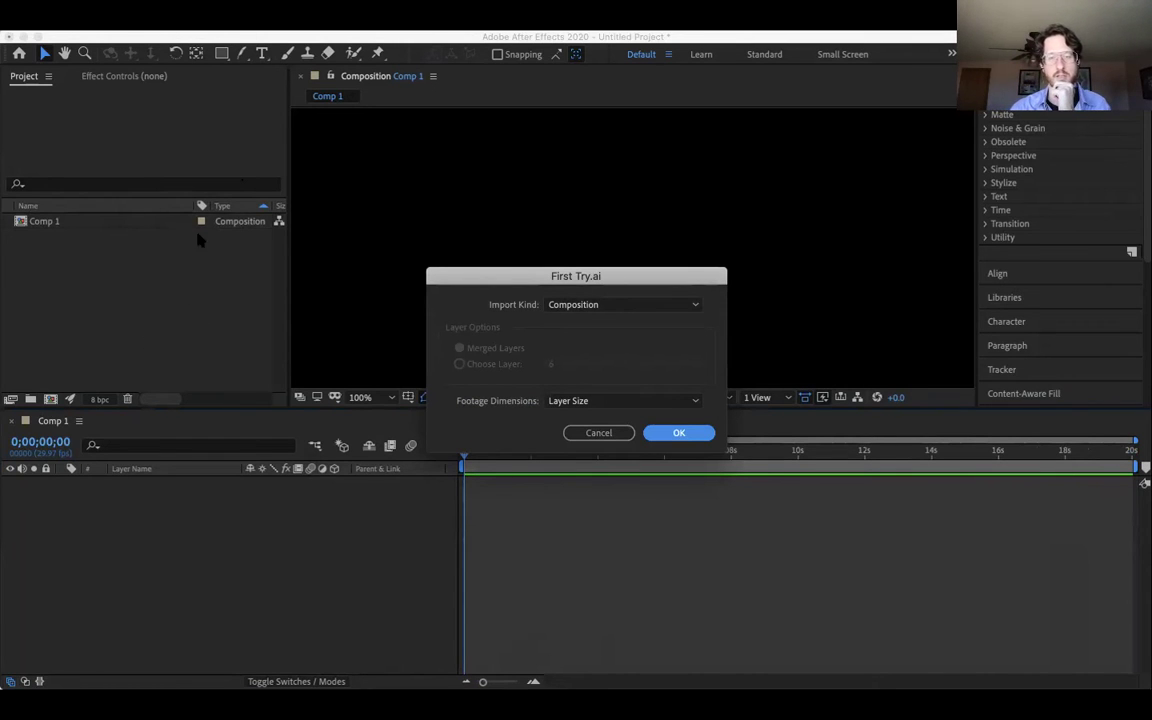
pyautogui.moveTo(524, 284); pyautogui.dragTo(514, 269)
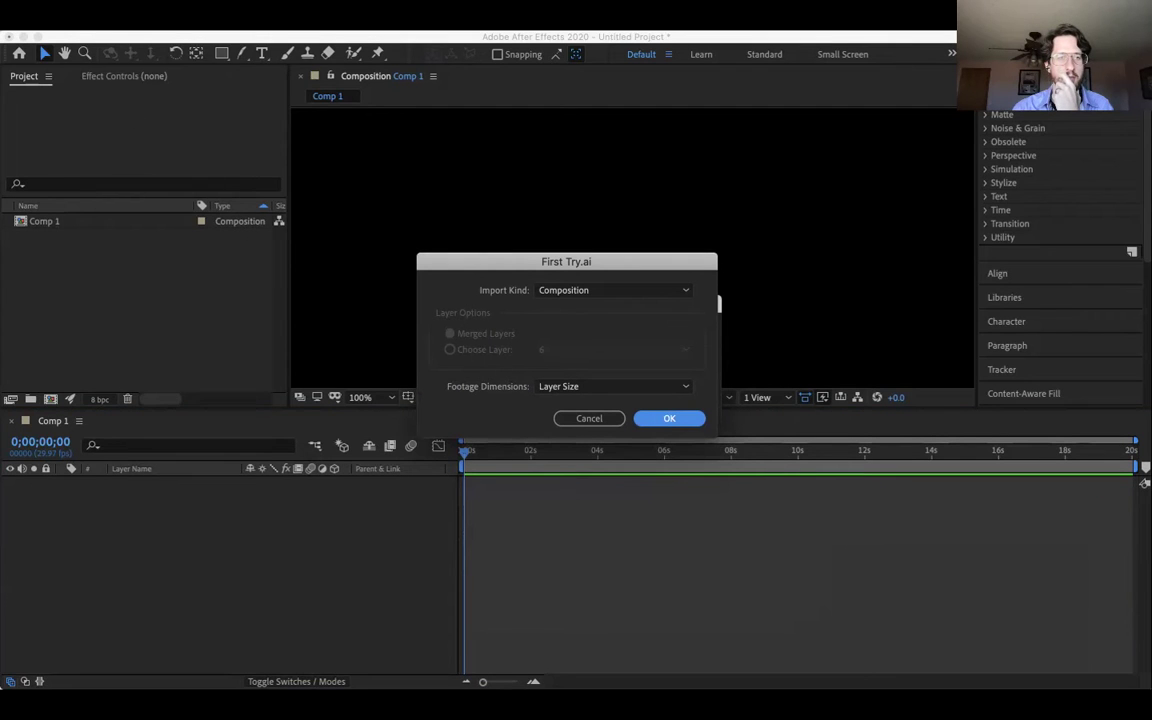
pyautogui.click(134, 22)
pyautogui.press('Escape')
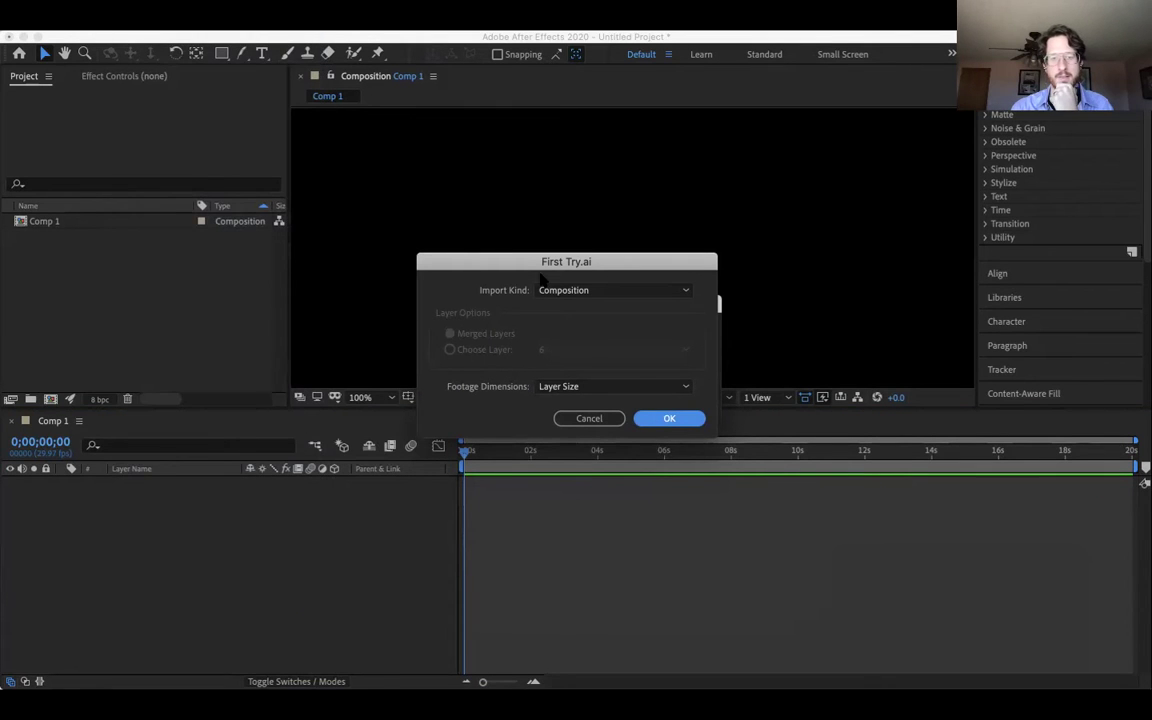
pyautogui.click(591, 290)
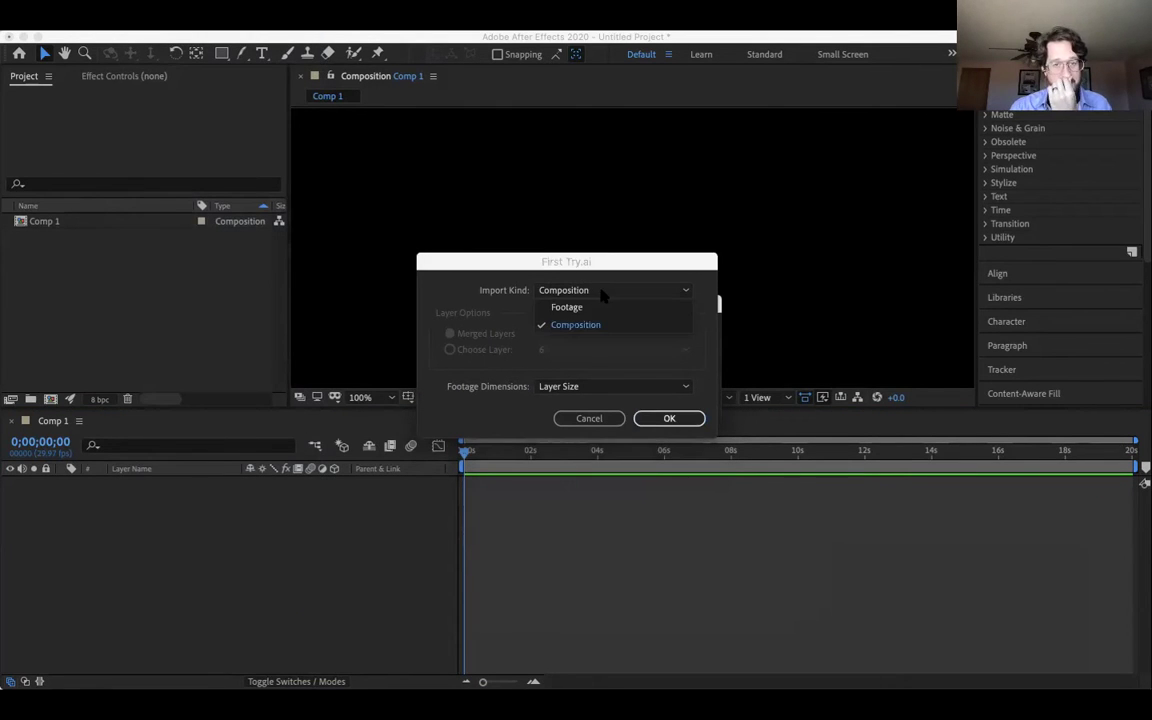
pyautogui.click(589, 368)
pyautogui.click(668, 418)
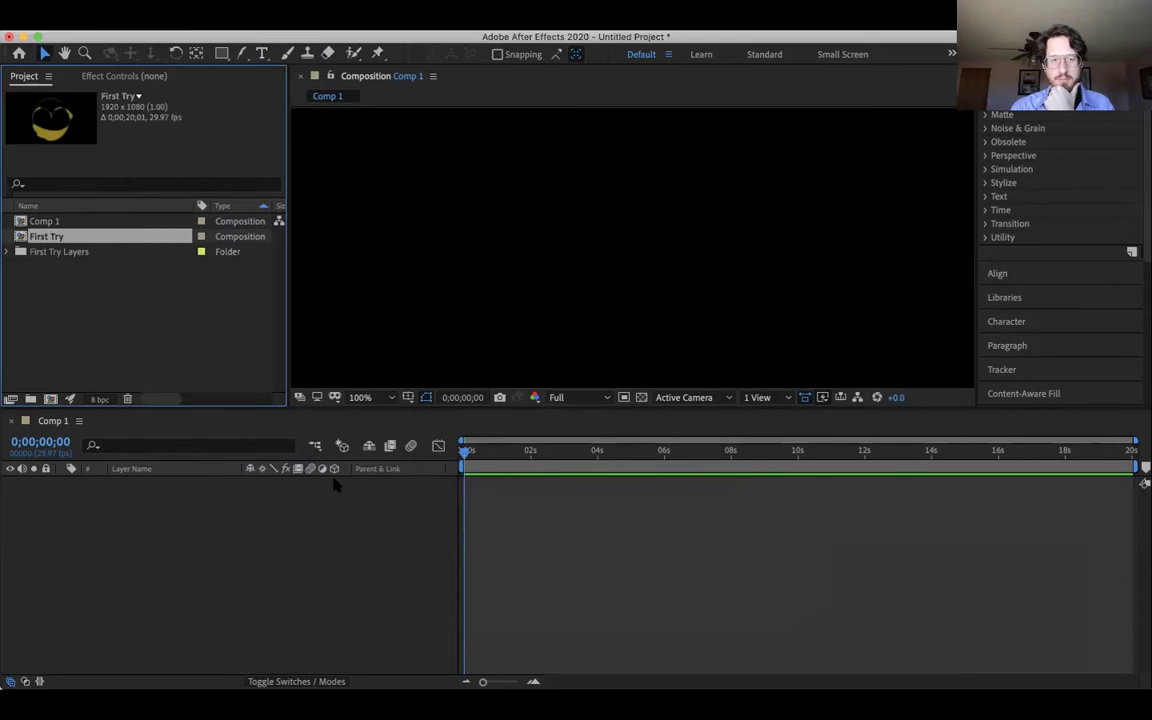
# Step: Add the First Try composition as a layer in the Comp 1 timeline
pyautogui.click(7, 253)
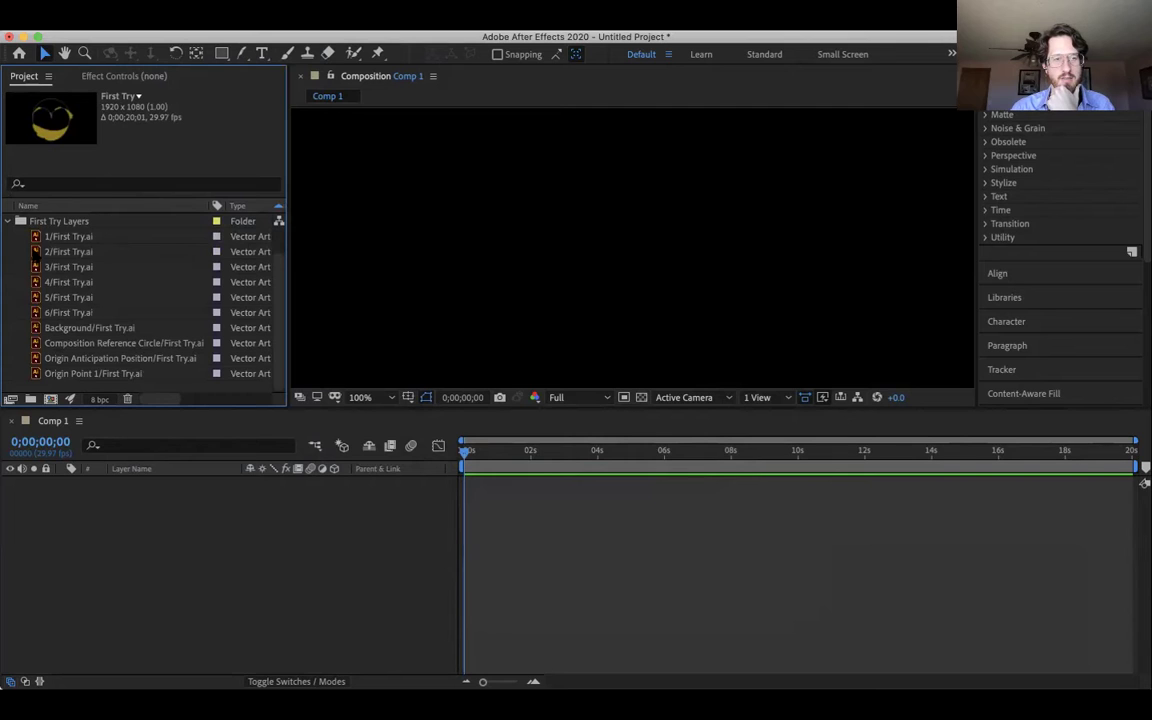
pyautogui.click(8, 221)
pyautogui.moveTo(43, 237); pyautogui.dragTo(165, 537)
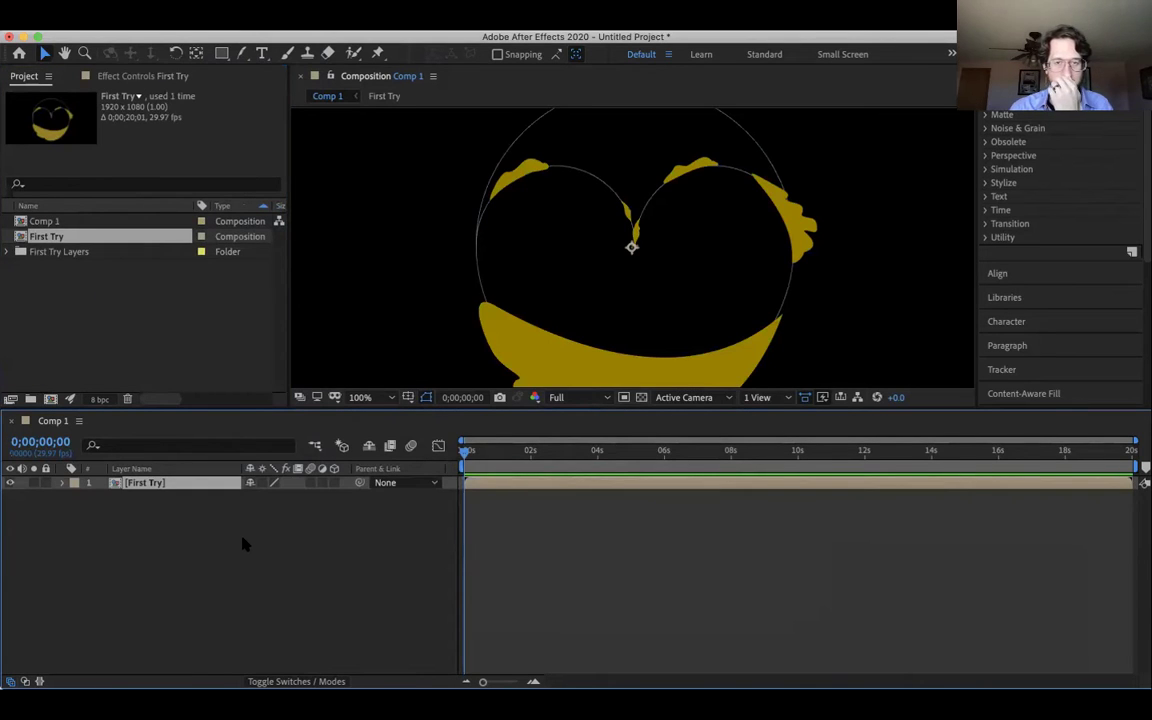
pyautogui.press('z')
pyautogui.keyDown('alt'); pyautogui.click(576, 251); pyautogui.keyUp('alt')
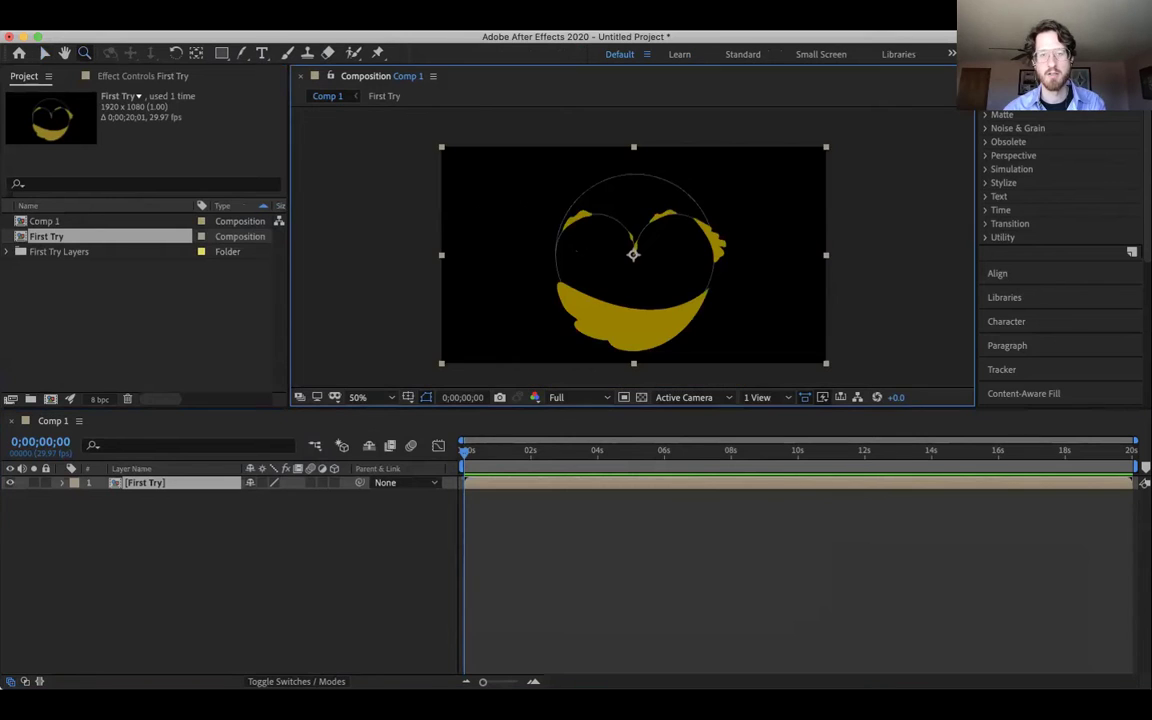
pyautogui.press('h')
pyautogui.moveTo(645, 258); pyautogui.dragTo(603, 256)
pyautogui.press('v')
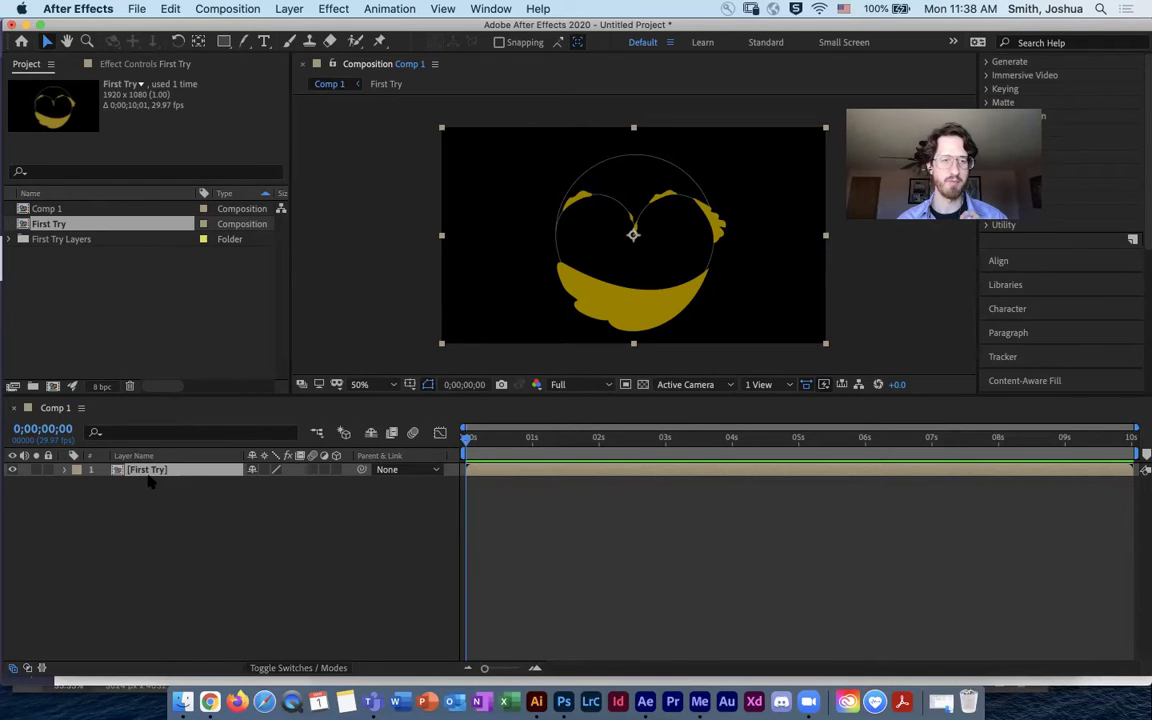
# Step: Open the nested First Try composition from Comp 1 and preview its timeline from the start
pyautogui.click(9, 239)
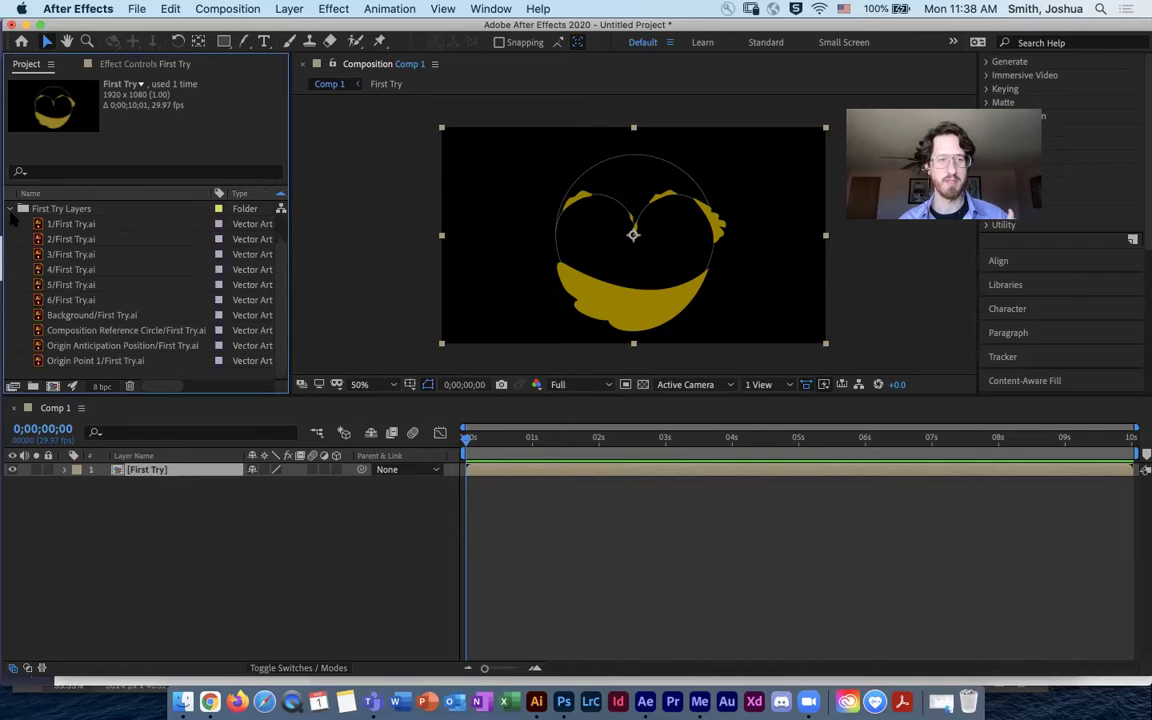
pyautogui.click(10, 206)
pyautogui.doubleClick(144, 473)
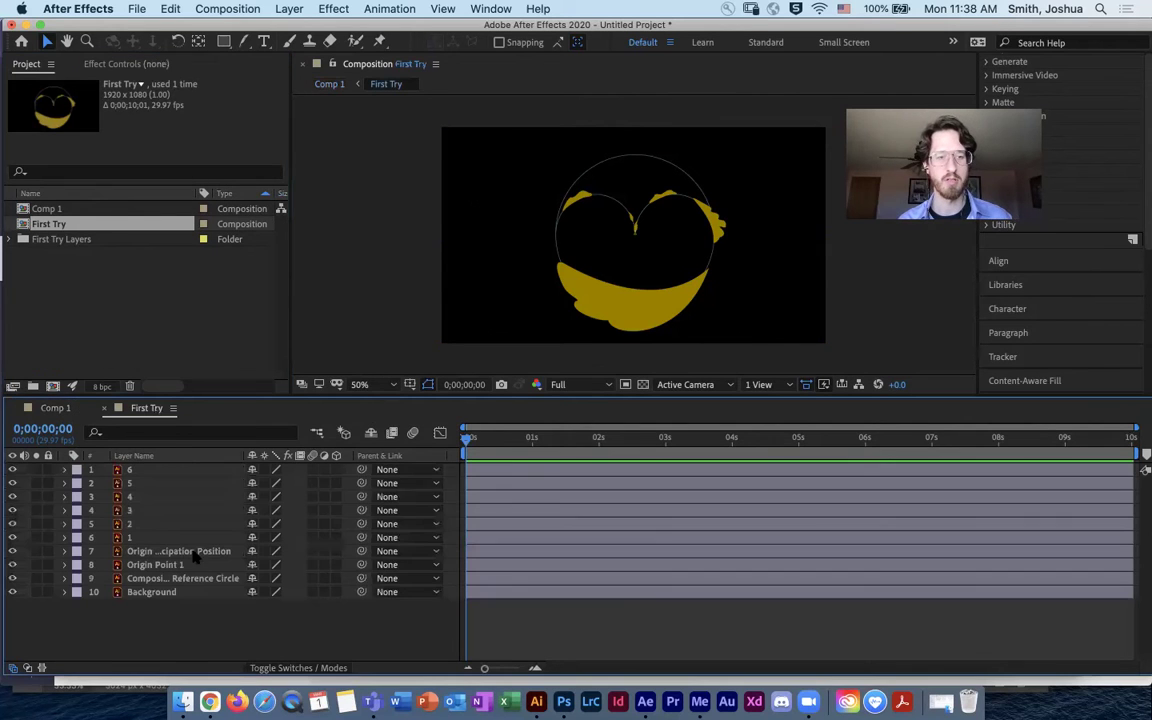
pyautogui.press('space')
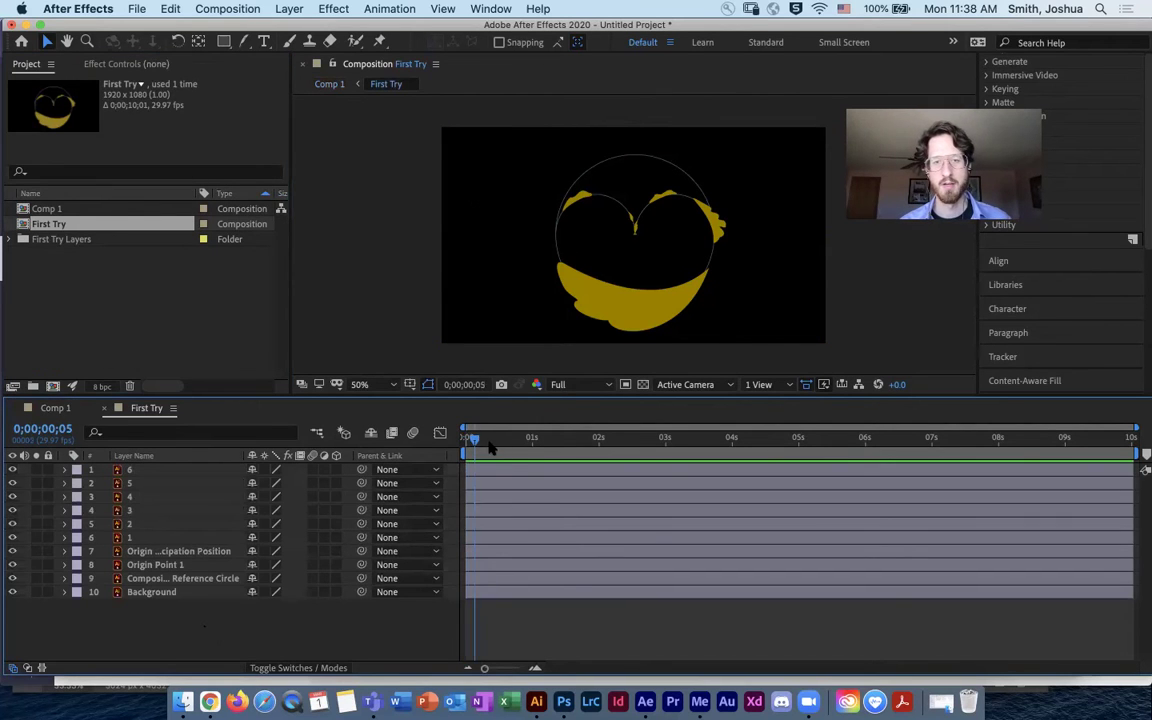
pyautogui.moveTo(587, 445); pyautogui.dragTo(430, 445)
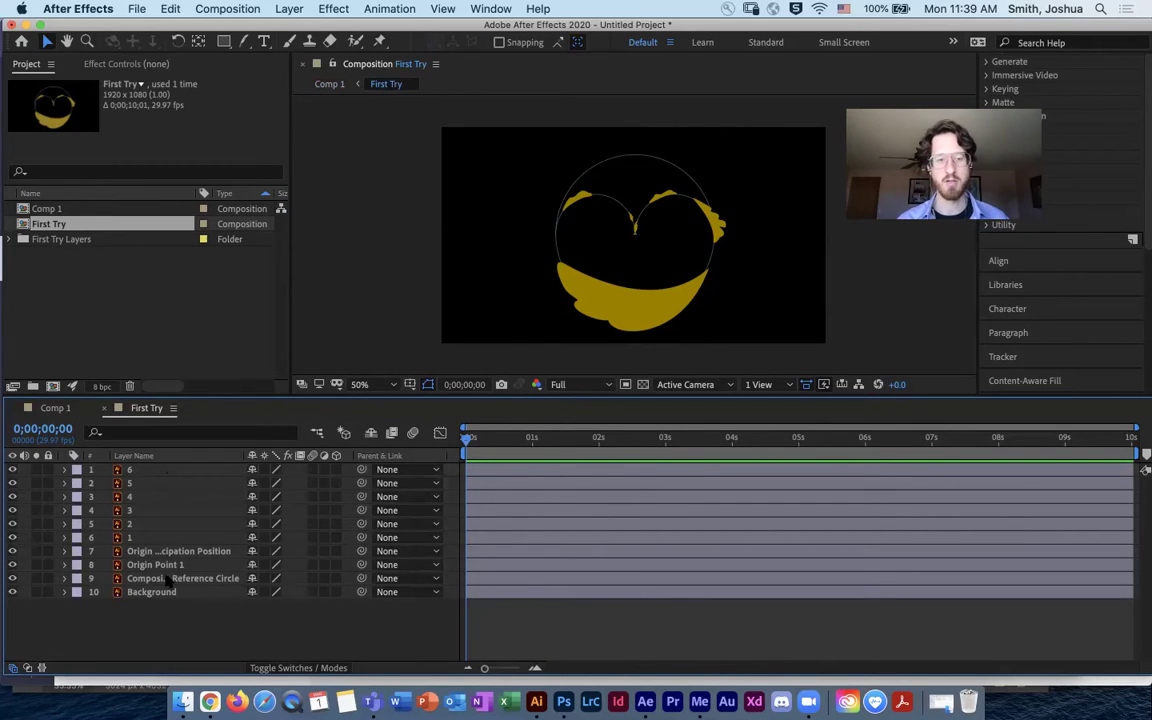
pyautogui.press('space')
pyautogui.press('space')
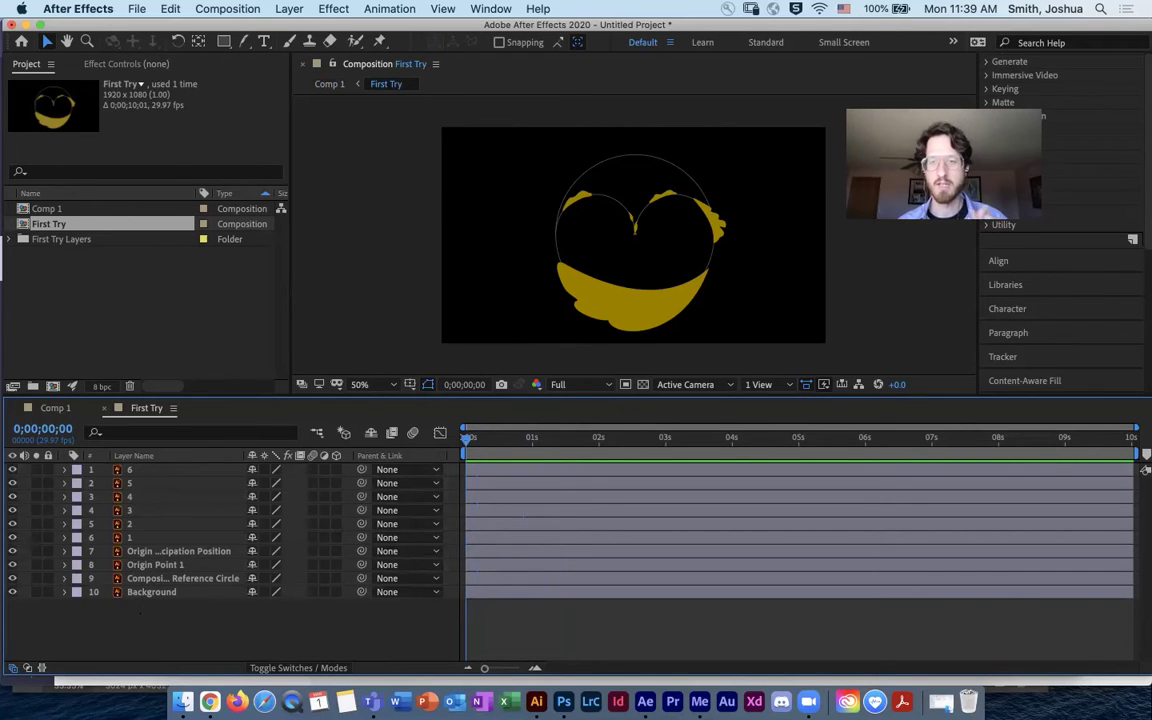
pyautogui.moveTo(846, 219); pyautogui.dragTo(820, 236)
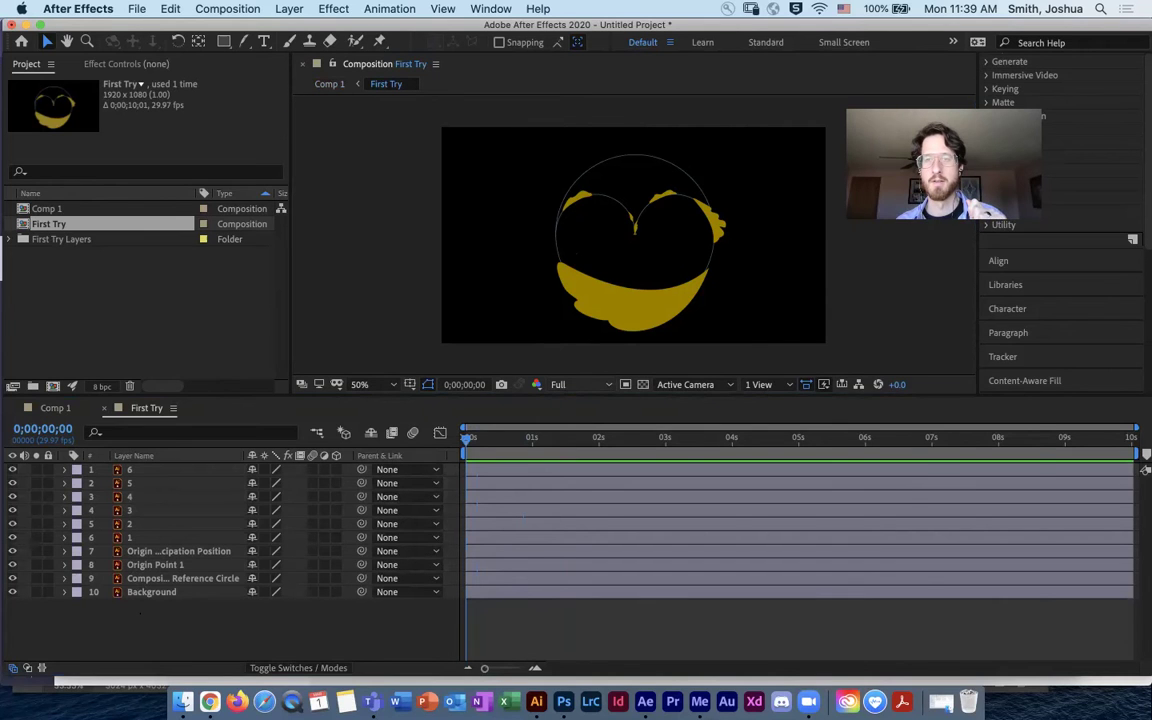
pyautogui.moveTo(943, 107); pyautogui.dragTo(910, 93)
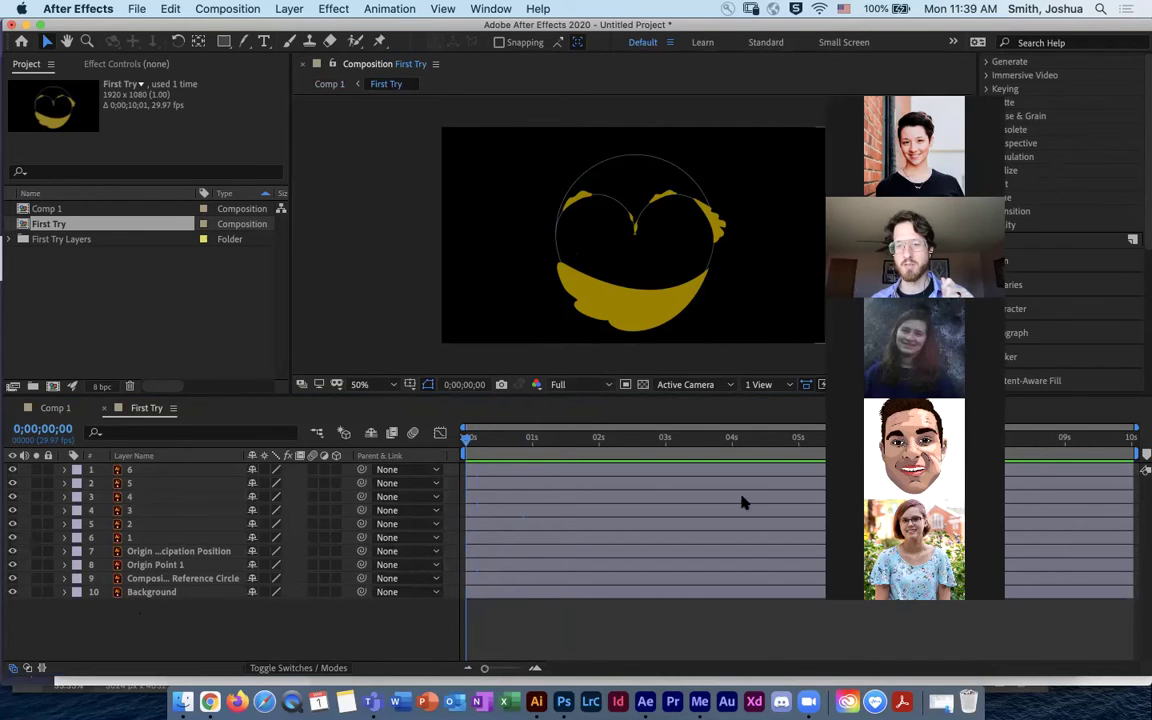
pyautogui.moveTo(815, 589); pyautogui.dragTo(462, 588)
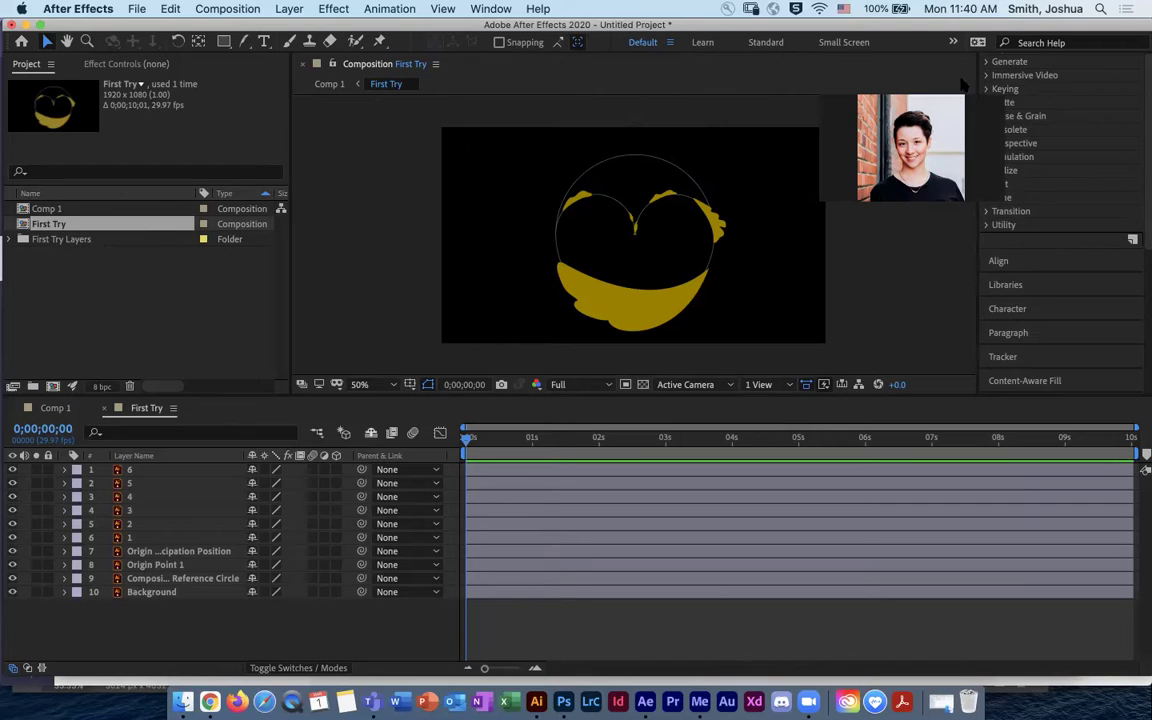
# Step: View the Composition Reference Circle layer on its own, then return to the First Try composition
pyautogui.click(605, 294)
pyautogui.click(143, 592)
pyautogui.doubleClick(155, 578)
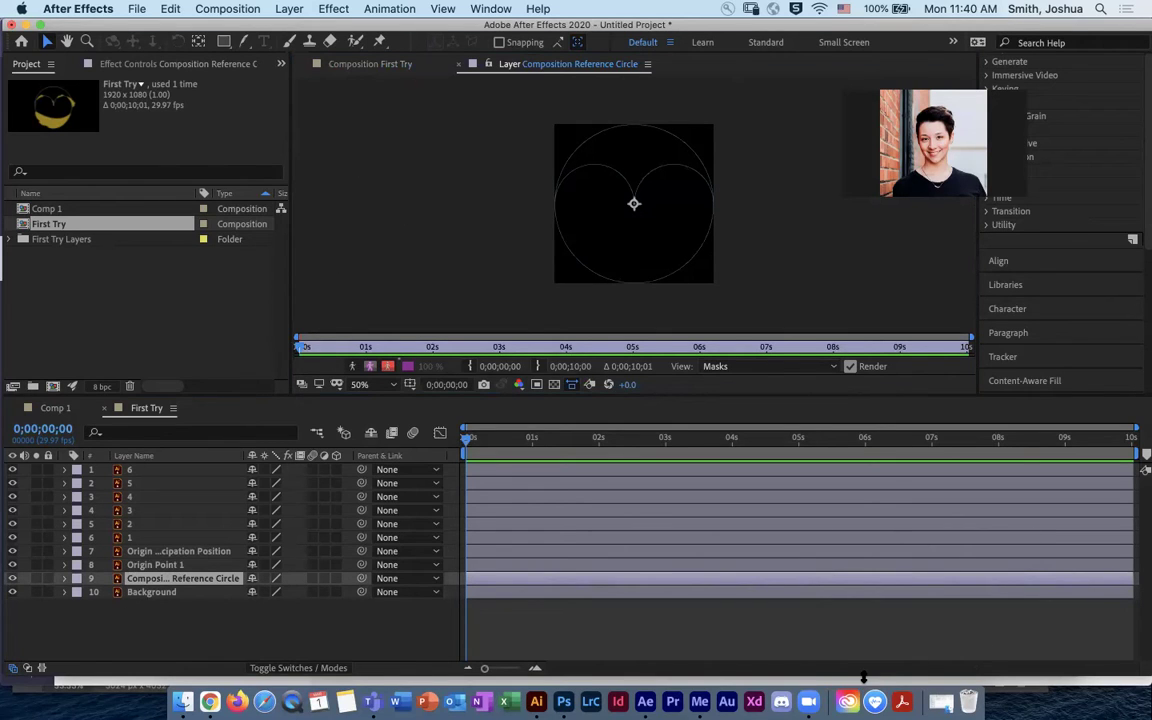
pyautogui.click(458, 63)
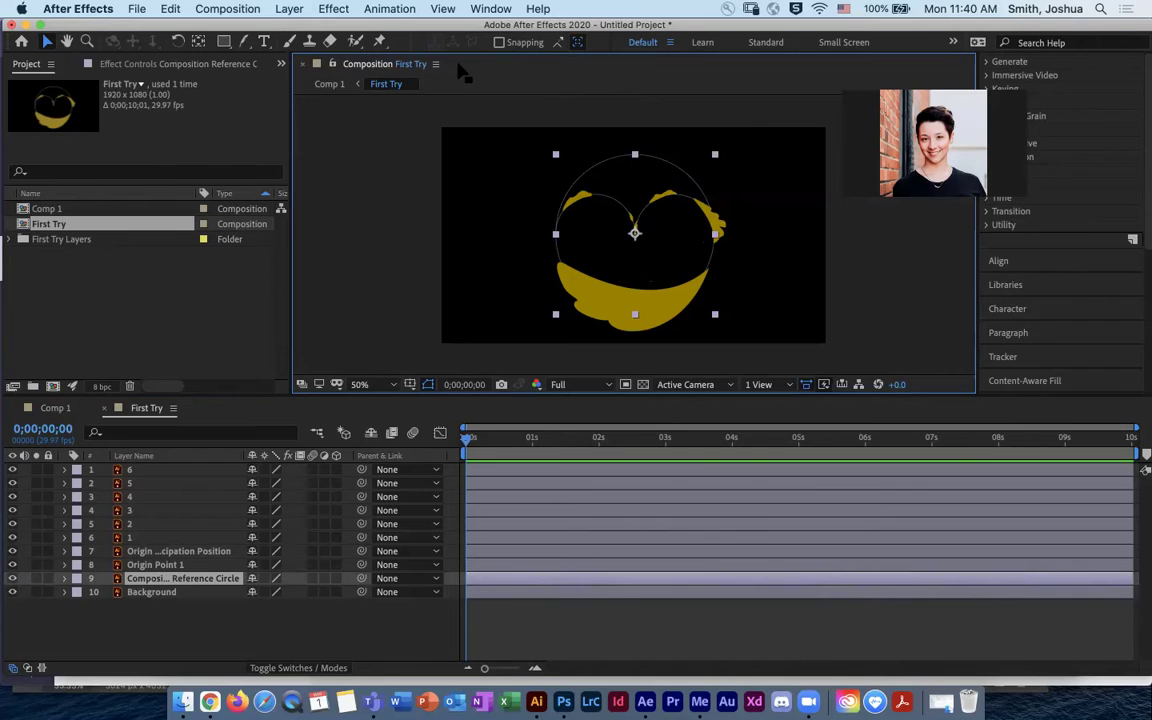
pyautogui.click(185, 638)
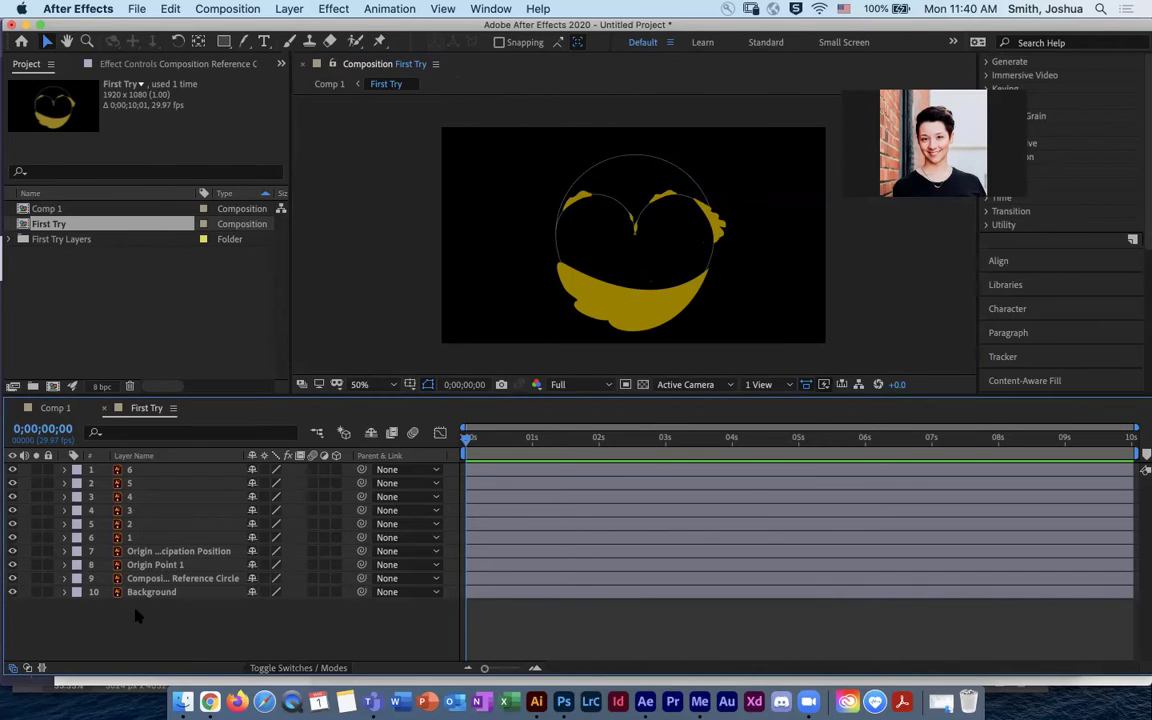
# Step: Switch to First Try.ai in Illustrator and examine the anchor points and handles of the large lower gold shape on layer 4
pyautogui.click(172, 576)
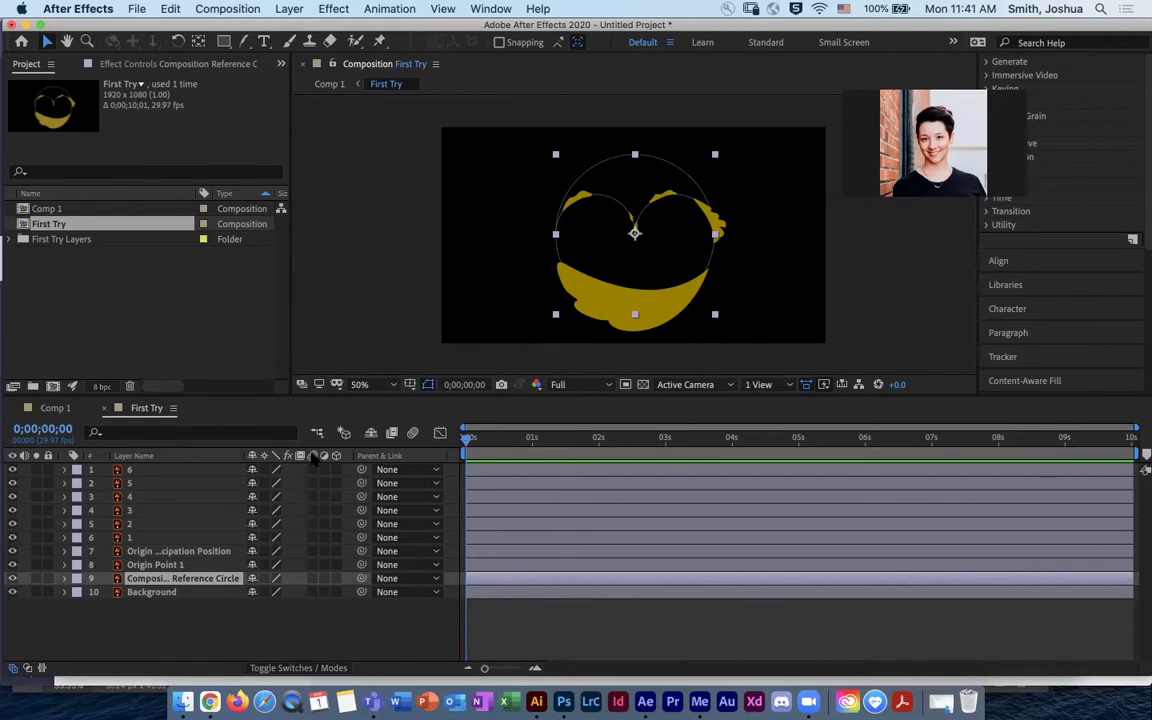
pyautogui.press('super+Tab')
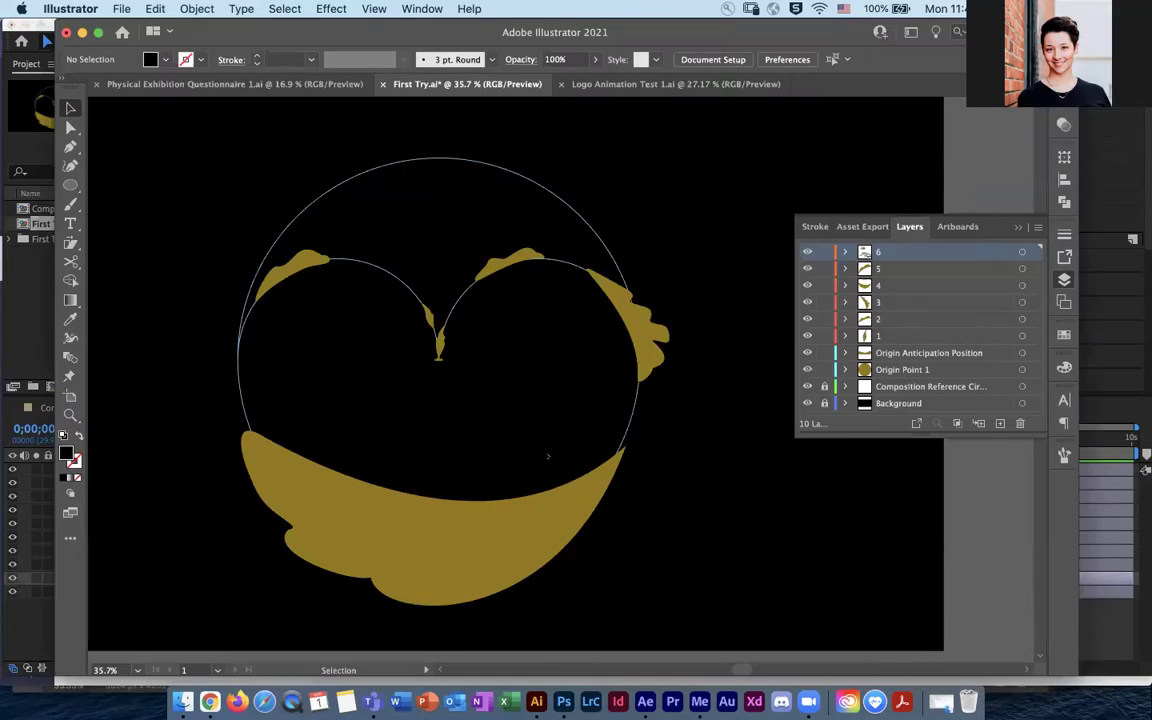
pyautogui.click(537, 558)
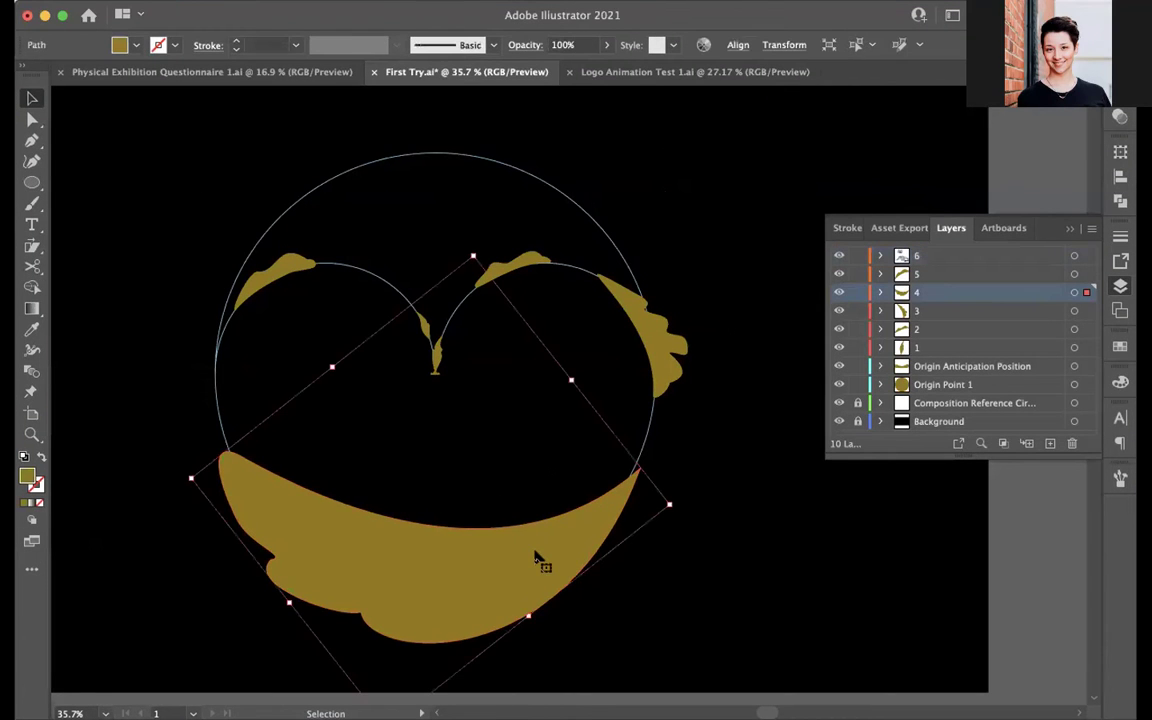
pyautogui.moveTo(537, 558); pyautogui.dragTo(537, 527)
pyautogui.moveTo(464, 521); pyautogui.dragTo(488, 406)
pyautogui.press('a')
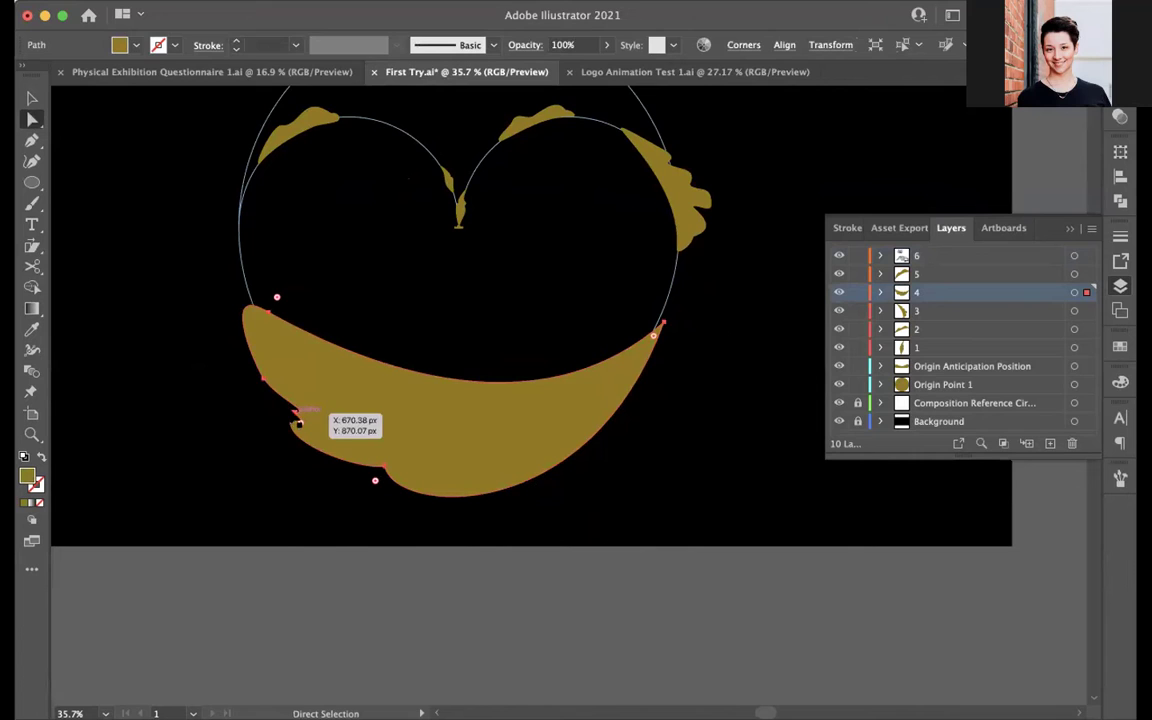
pyautogui.click(264, 377)
pyautogui.click(268, 313)
pyautogui.click(264, 378)
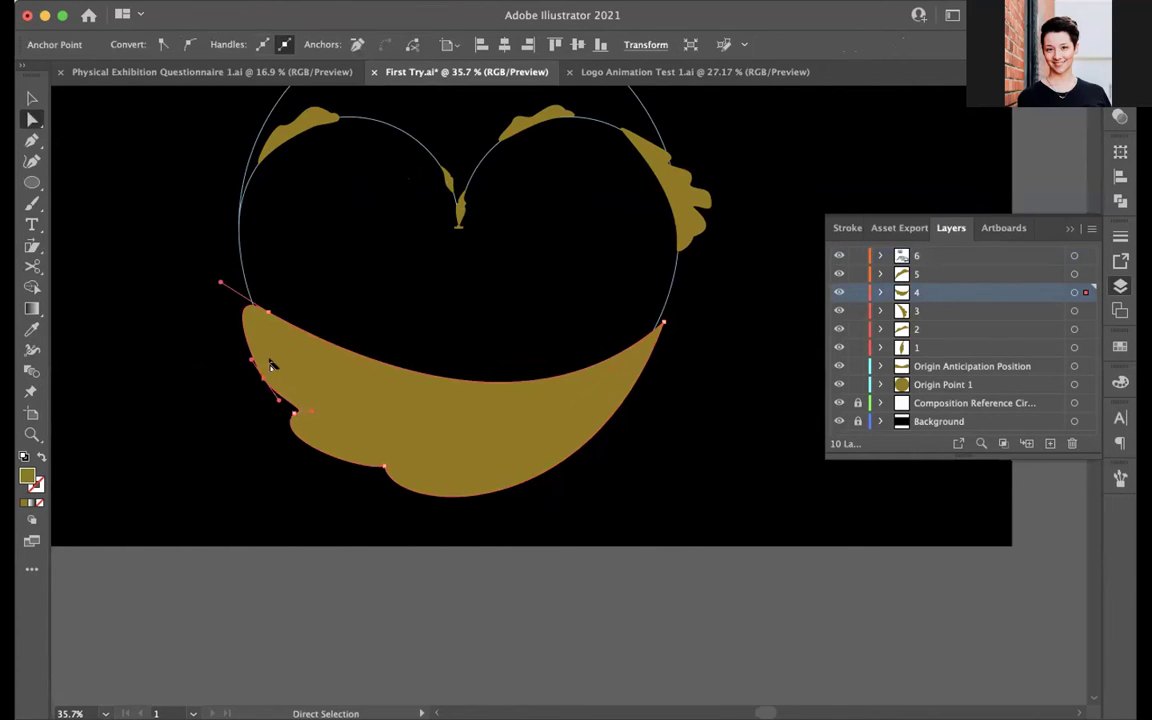
pyautogui.click(384, 467)
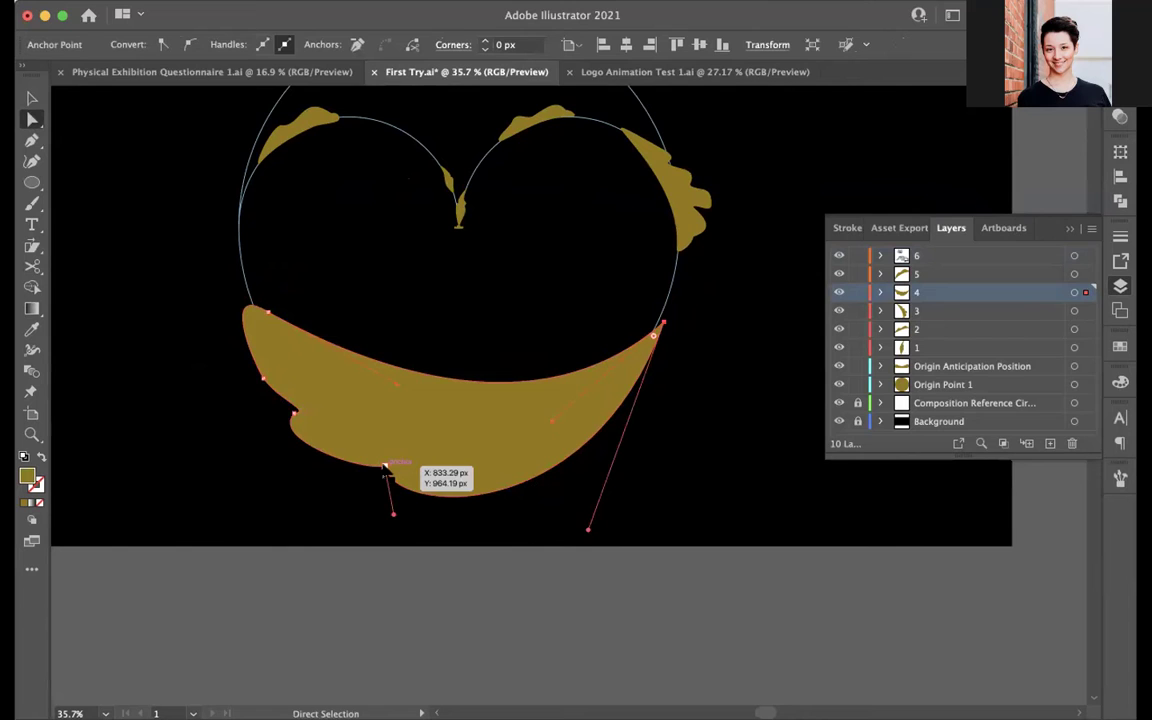
pyautogui.click(270, 314)
pyautogui.click(333, 582)
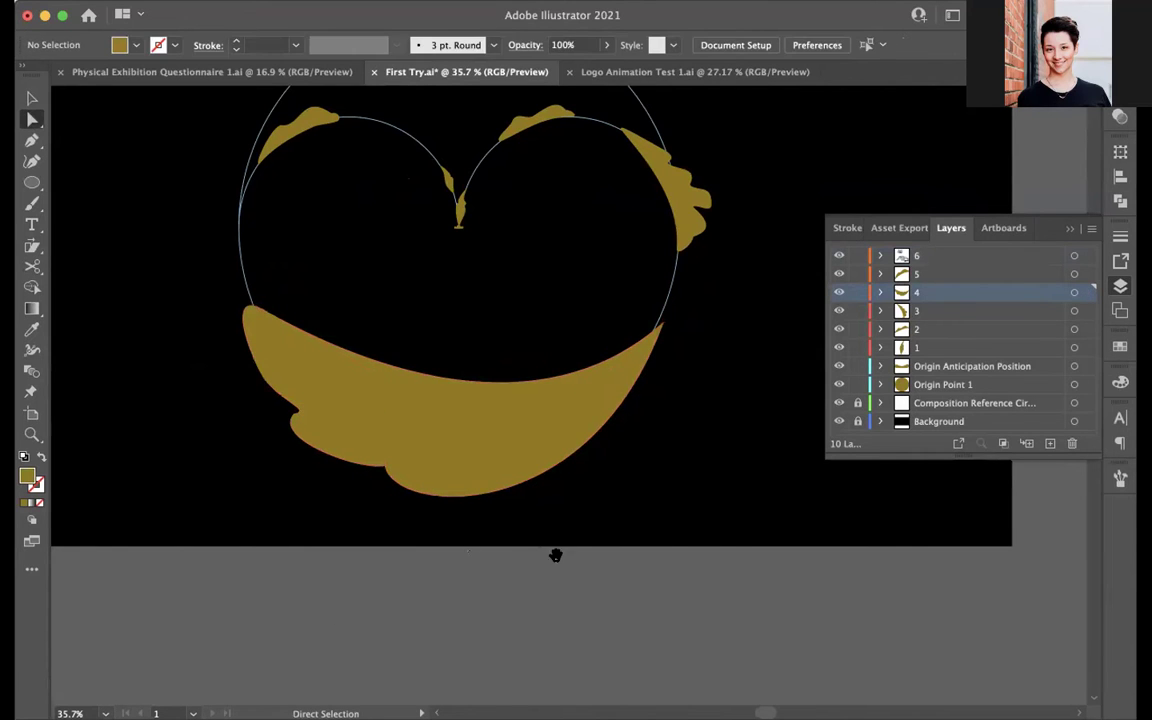
# Step: Draw a freehand closed shape below the artboard with the Pencil tool, sample the logo's gold as its fill, and display its anchor points
pyautogui.moveTo(555, 555); pyautogui.dragTo(505, 430)
pyautogui.press('n')
pyautogui.moveTo(653, 542)
pyautogui.mouseDown()
pyautogui.moveTo(508, 571)
pyautogui.moveTo(509, 555)
pyautogui.moveTo(485, 542)
pyautogui.moveTo(456, 488)
pyautogui.moveTo(479, 484)
pyautogui.moveTo(507, 508)
pyautogui.moveTo(540, 513)
pyautogui.moveTo(698, 494)
pyautogui.moveTo(668, 523)
pyautogui.moveTo(733, 517)
pyautogui.mouseUp()
pyautogui.press('z')
pyautogui.moveTo(632, 414); pyautogui.dragTo(495, 498)
pyautogui.press('a')
pyautogui.press('i')
pyautogui.click(475, 279)
pyautogui.press('a')
pyautogui.press('v')
pyautogui.press('a')
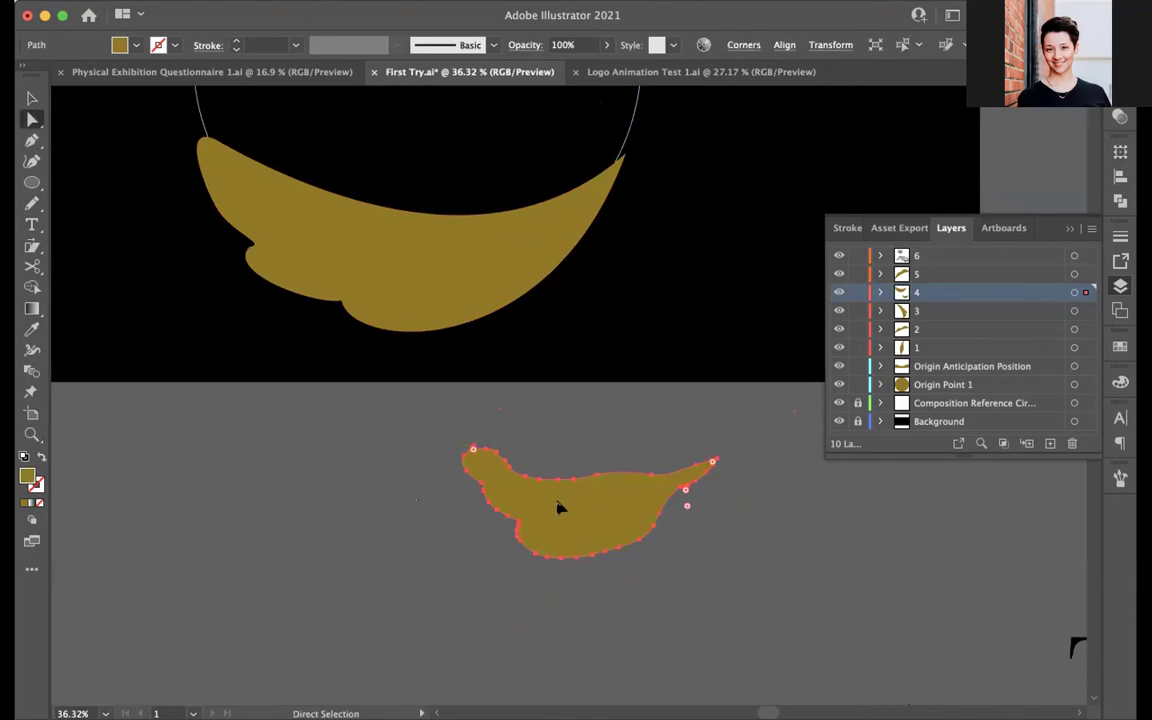
# Step: Set the Pencil tool's fidelity fully to Smooth and draw a second closed shape beneath the freehand gold one
pyautogui.doubleClick(32, 203)
pyautogui.moveTo(617, 226); pyautogui.dragTo(822, 224)
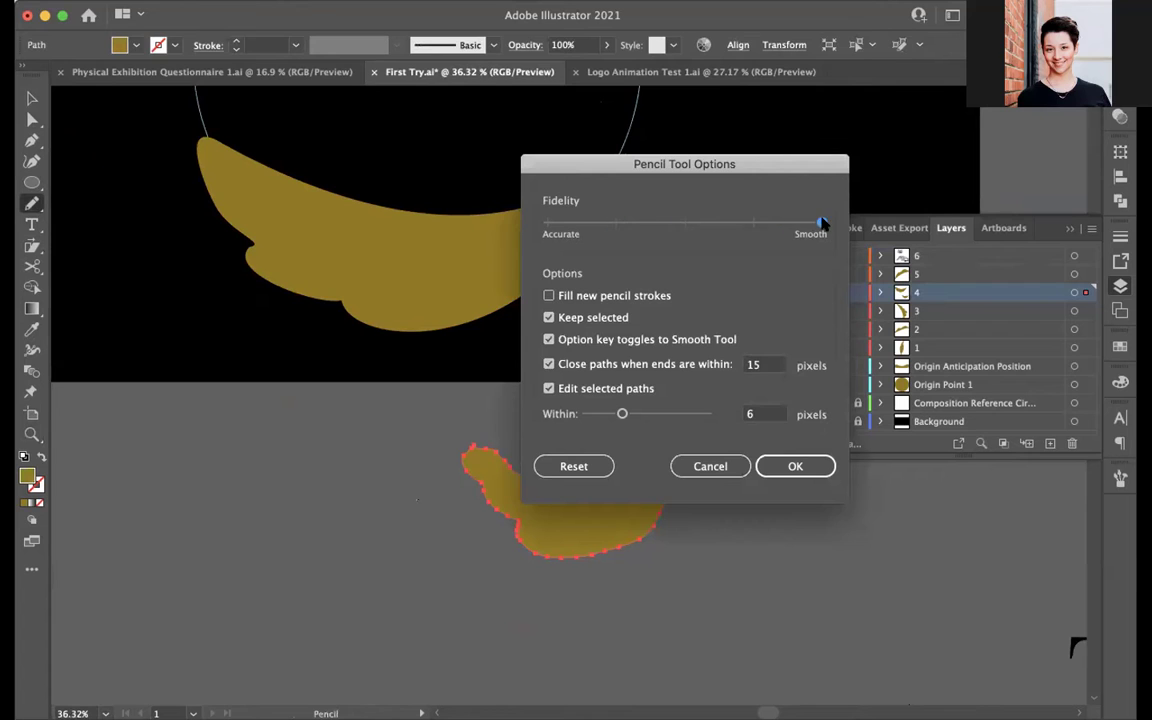
pyautogui.click(776, 466)
pyautogui.moveTo(653, 474); pyautogui.dragTo(561, 362)
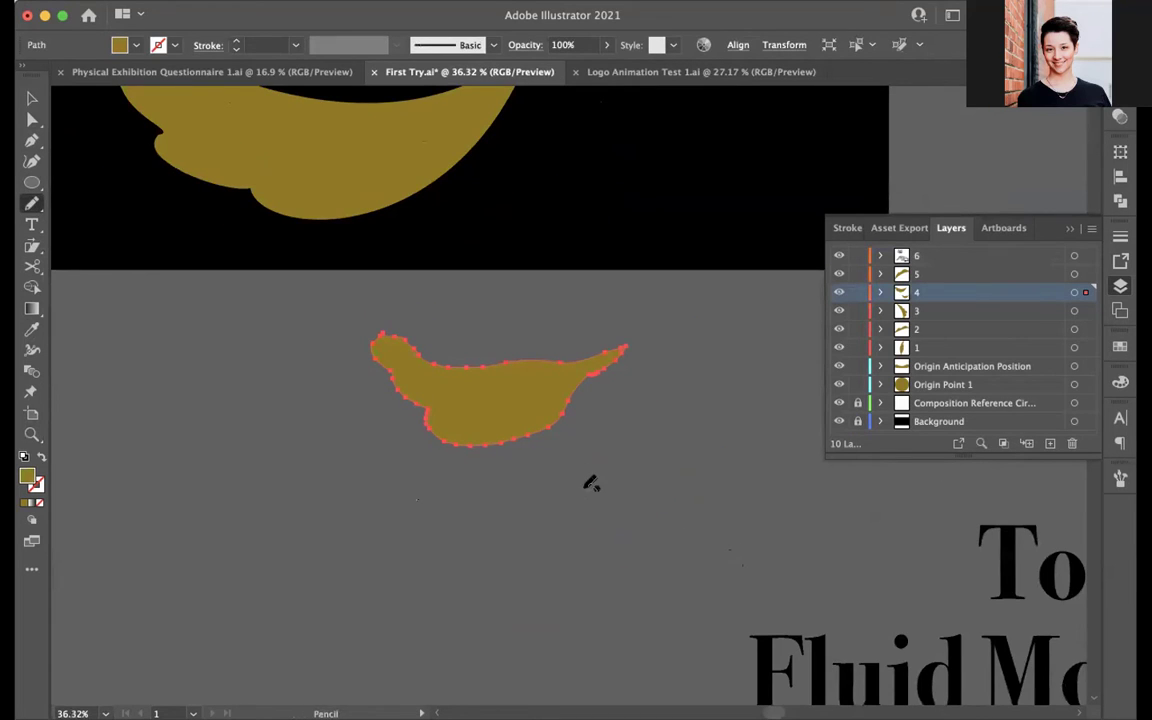
pyautogui.moveTo(638, 463)
pyautogui.mouseDown()
pyautogui.moveTo(572, 499)
pyautogui.moveTo(459, 501)
pyautogui.moveTo(391, 481)
pyautogui.moveTo(364, 494)
pyautogui.moveTo(403, 552)
pyautogui.moveTo(530, 582)
pyautogui.moveTo(601, 566)
pyautogui.moveTo(693, 452)
pyautogui.mouseUp()
# Step: Sample the gold fill onto the second pencil shape, then delete that shape
pyautogui.press('v')
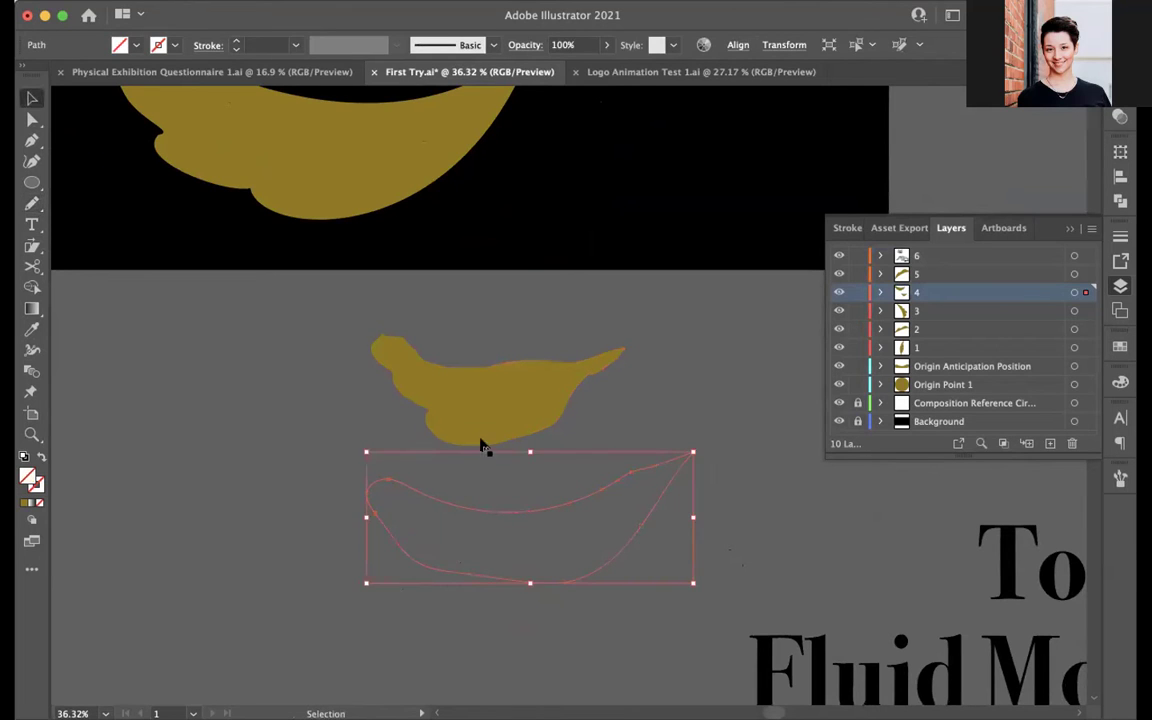
pyautogui.press('i')
pyautogui.click(476, 407)
pyautogui.press('v')
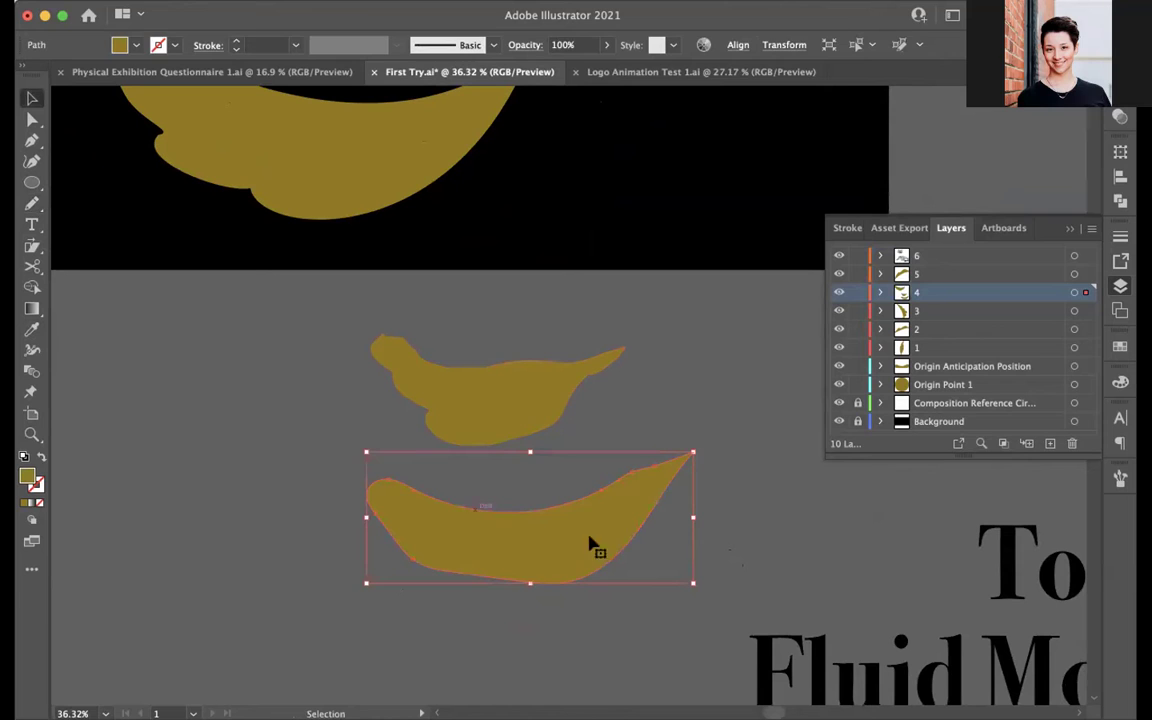
pyautogui.press('Delete')
# Step: Simplify the path of the freehand gold shape below the artboard with the Simplify Curve at 0%
pyautogui.click(473, 411)
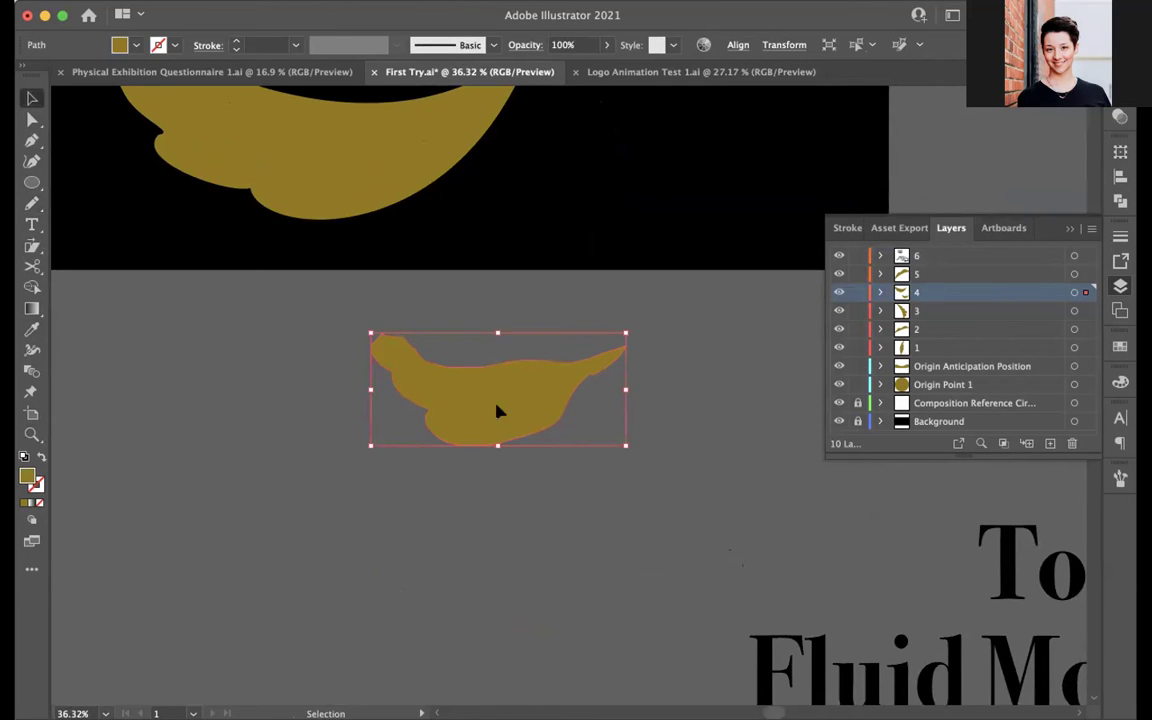
pyautogui.press('a')
pyautogui.click(170, 0)
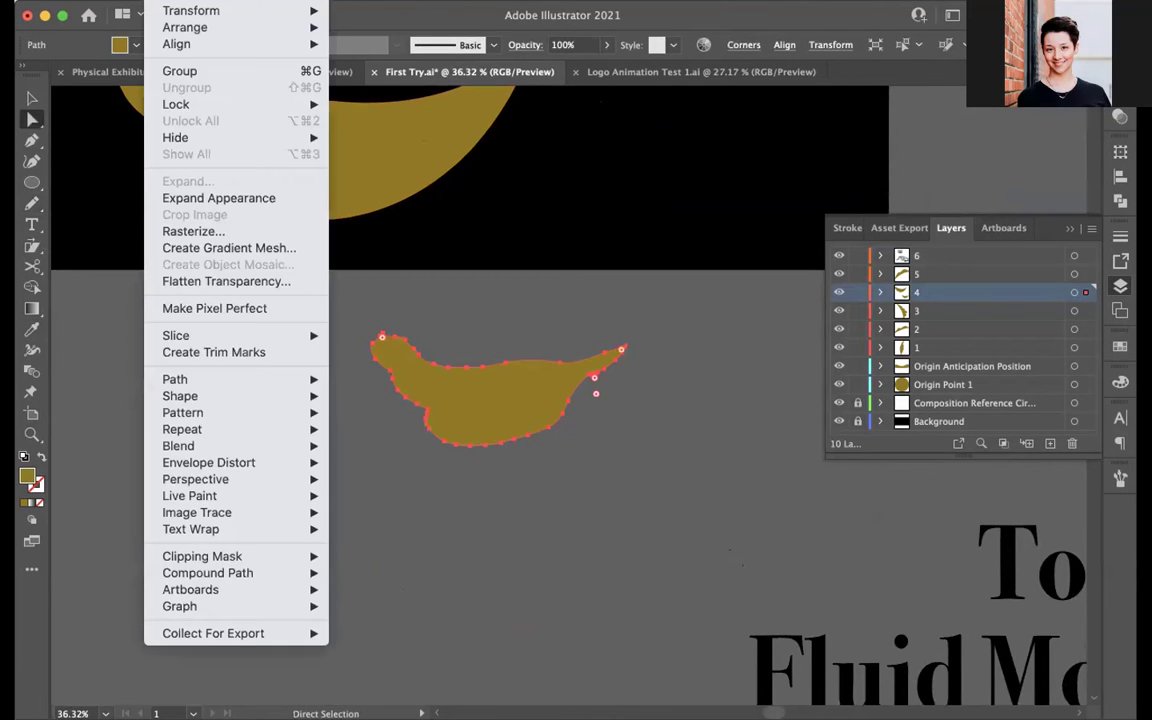
pyautogui.moveTo(224, 387)
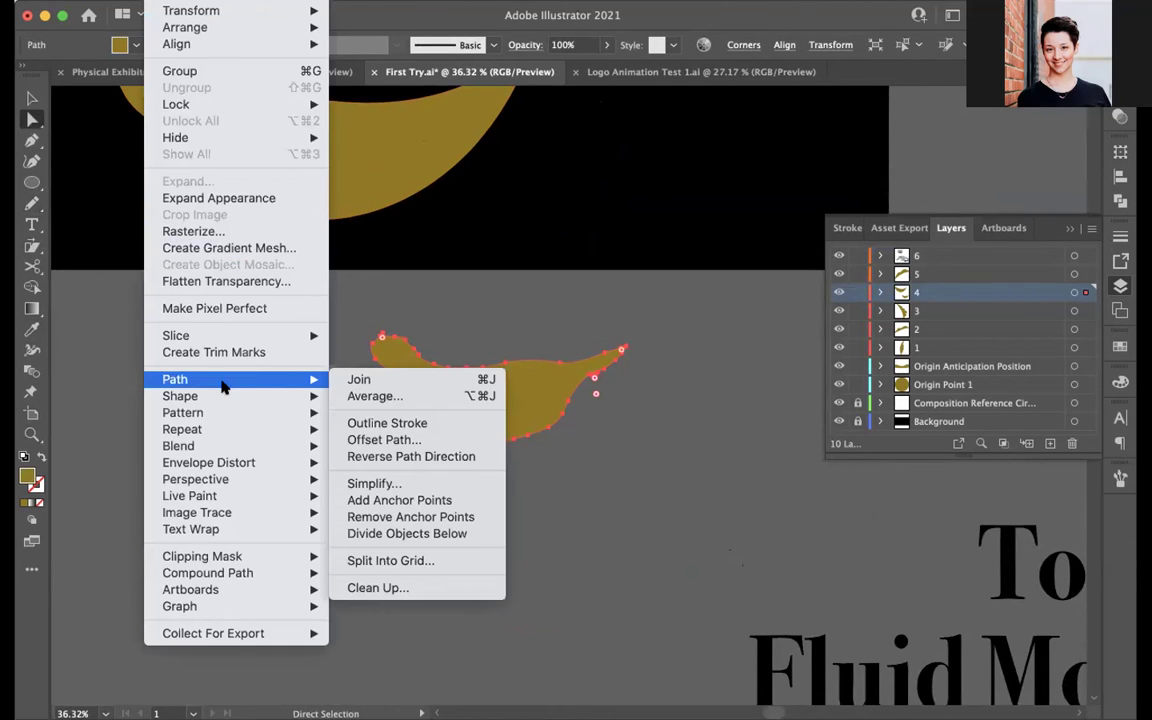
pyautogui.click(400, 486)
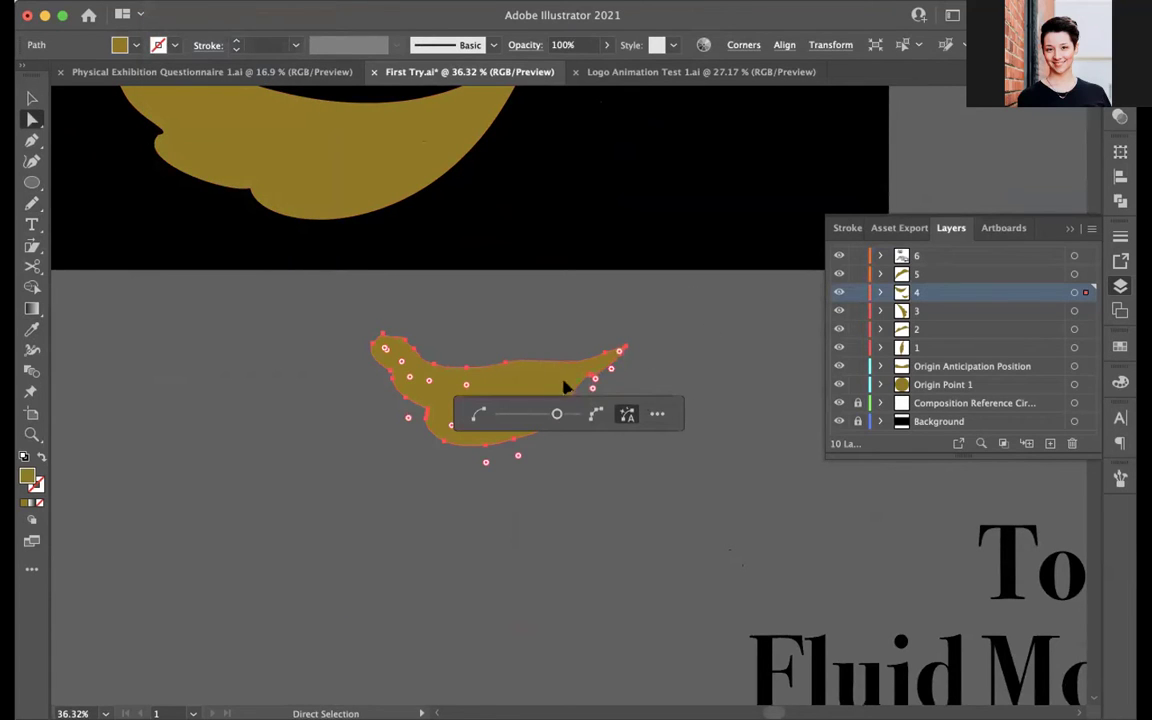
pyautogui.moveTo(463, 414); pyautogui.dragTo(467, 291)
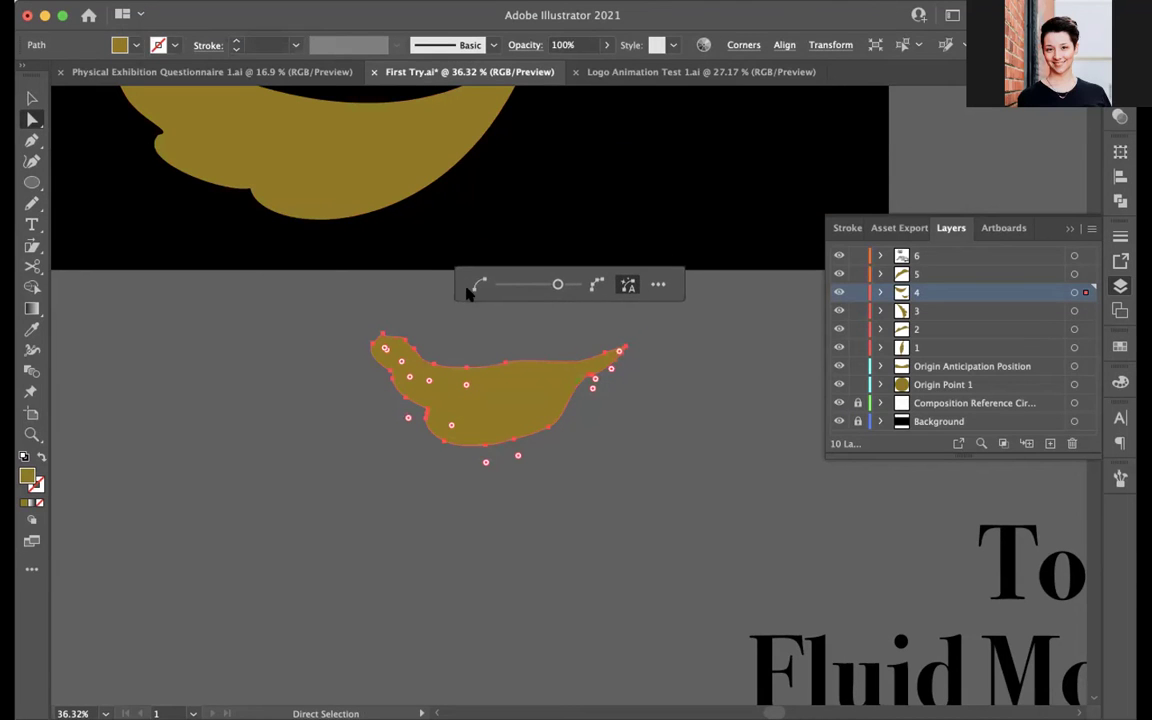
pyautogui.click(659, 286)
pyautogui.moveTo(790, 106); pyautogui.dragTo(692, 231)
pyautogui.moveTo(866, 303); pyautogui.dragTo(727, 305)
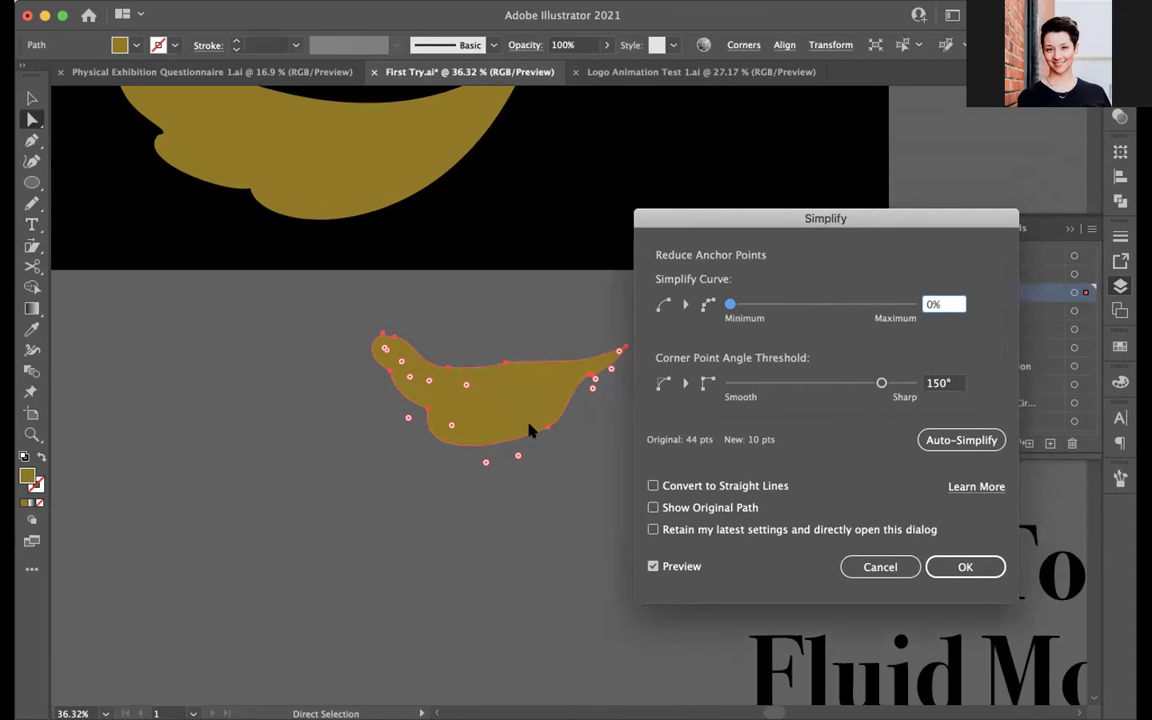
pyautogui.moveTo(731, 305); pyautogui.dragTo(690, 304)
pyautogui.click(963, 567)
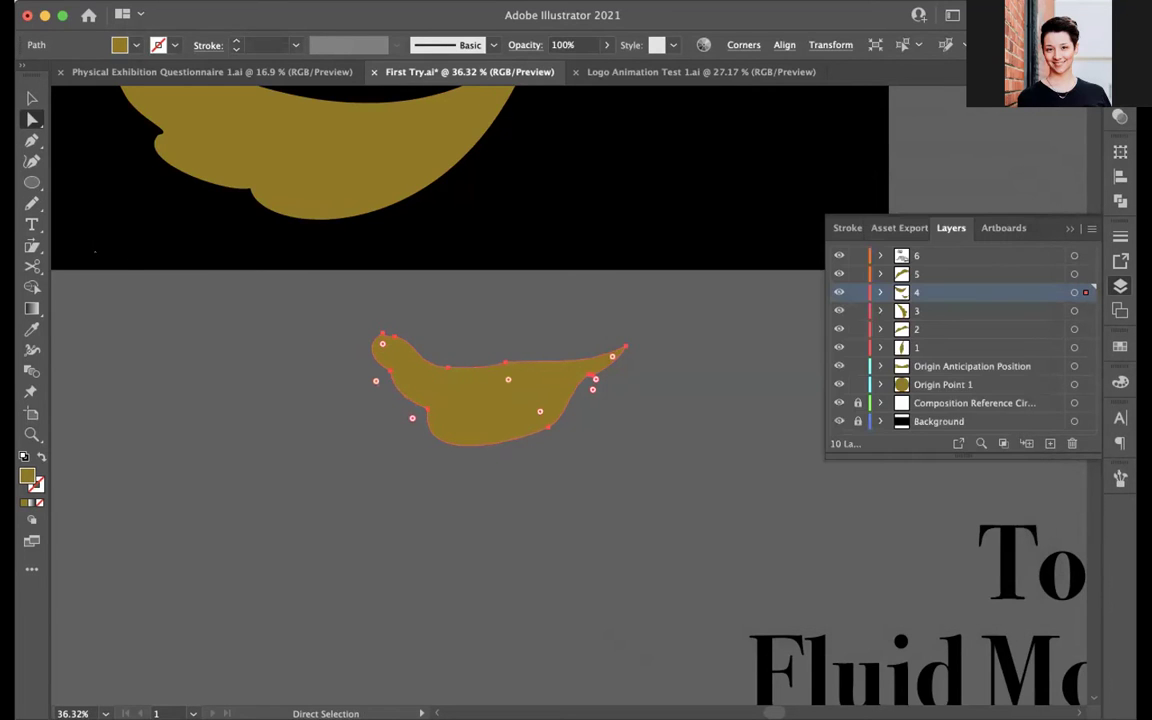
# Step: Run Simplify on the already simplified gold shape again with the curve at 0%, then deselect it
pyautogui.click(205, 8)
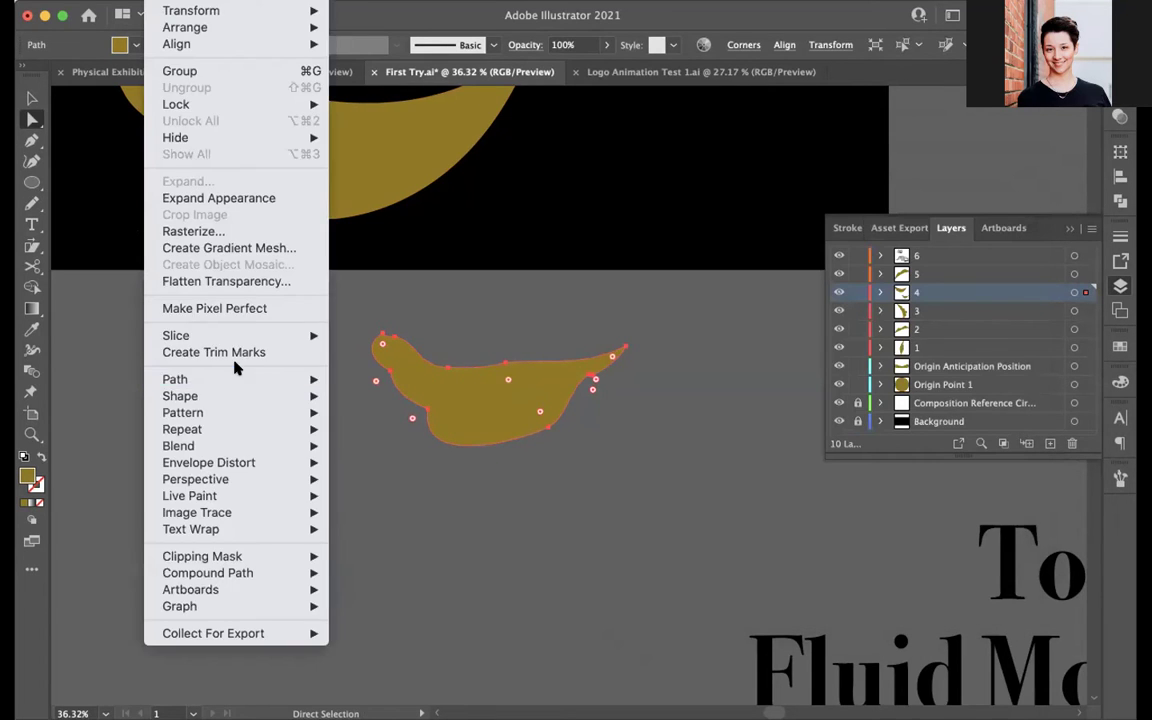
pyautogui.moveTo(238, 378)
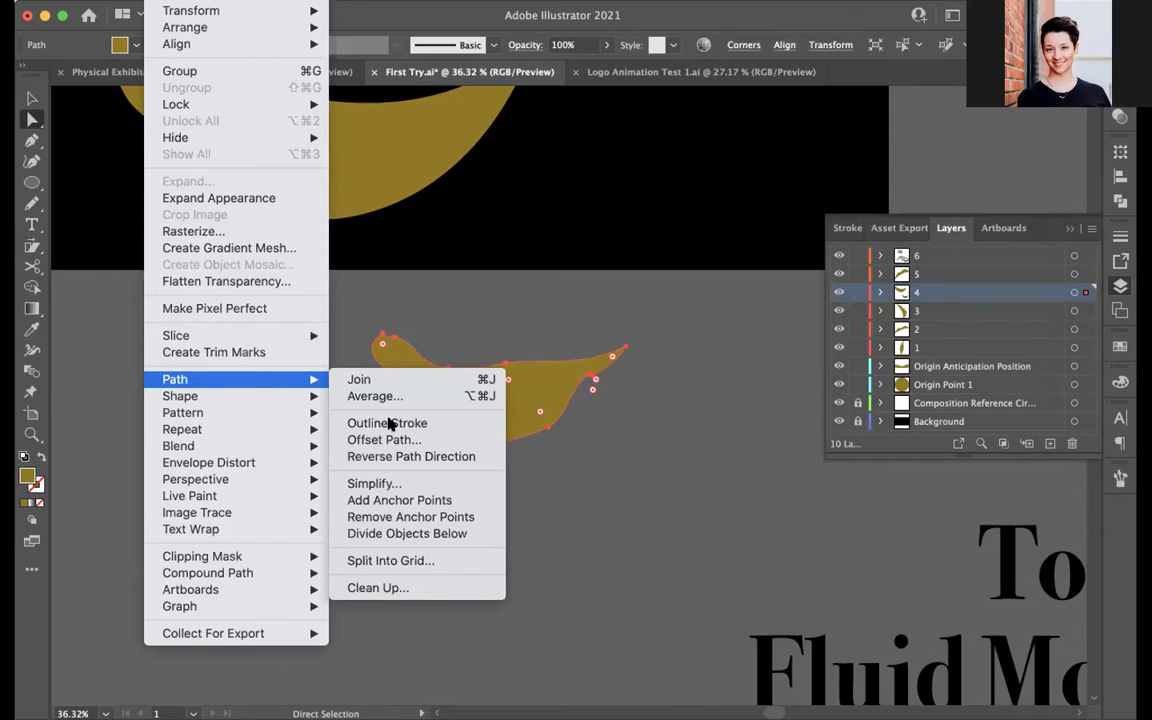
pyautogui.click(378, 483)
pyautogui.click(657, 414)
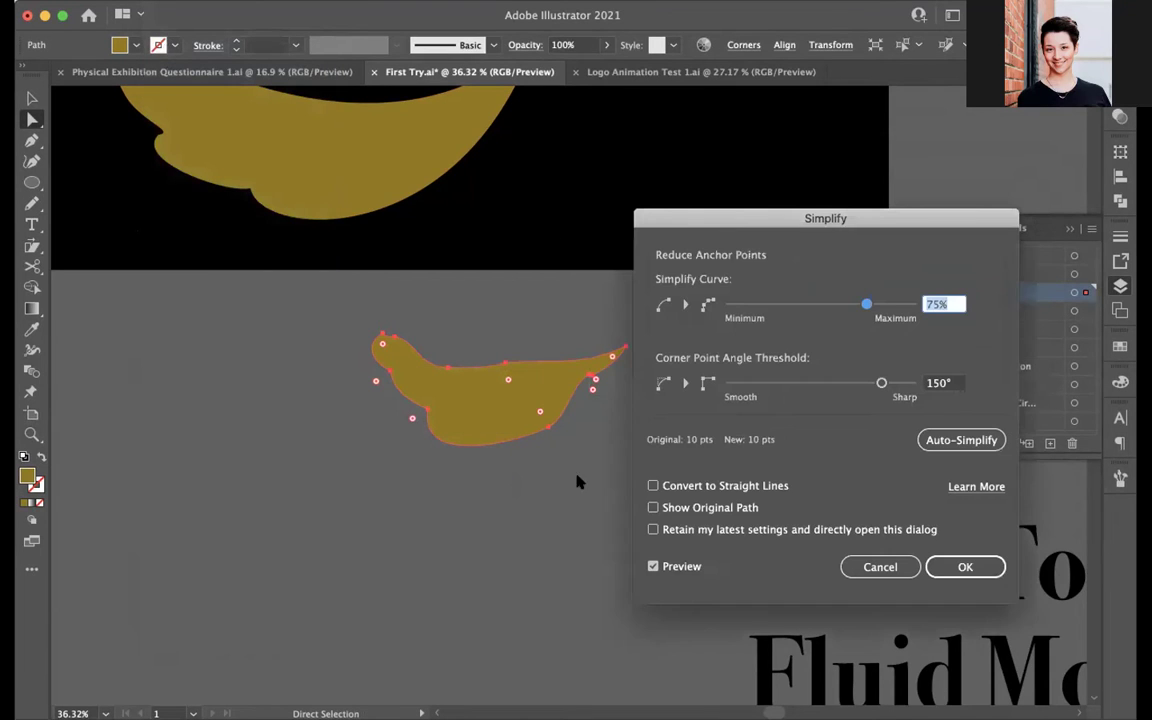
pyautogui.moveTo(862, 310); pyautogui.dragTo(727, 305)
pyautogui.moveTo(735, 224); pyautogui.dragTo(752, 208)
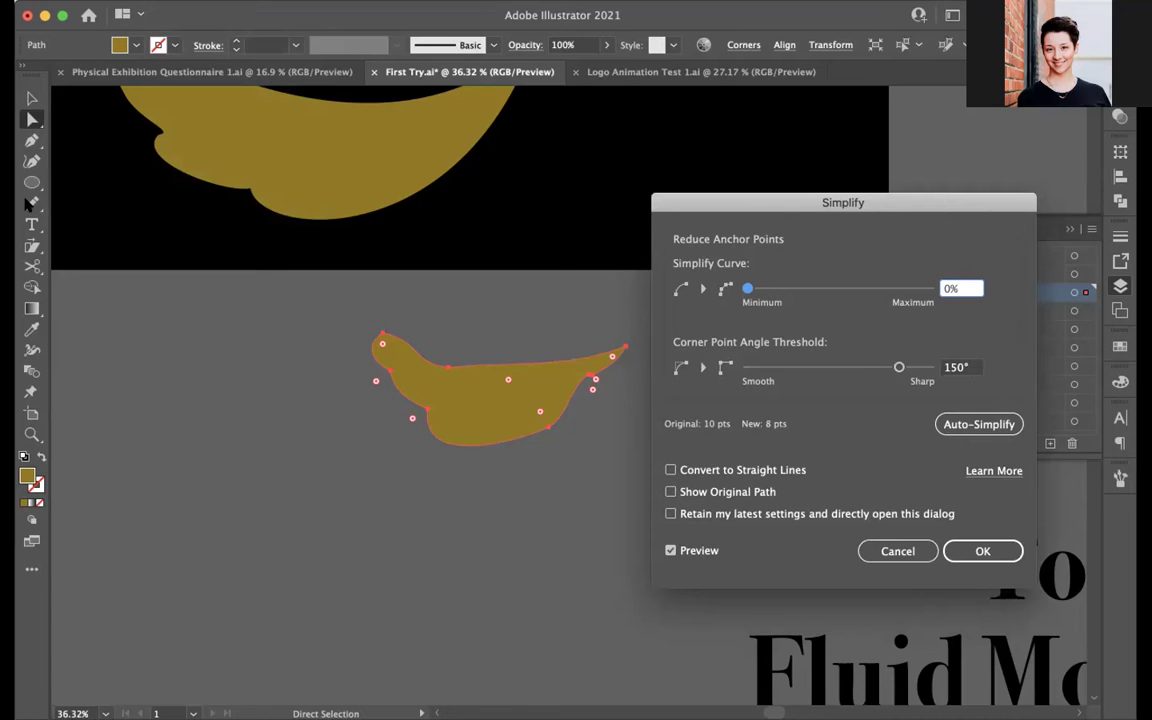
pyautogui.click(980, 550)
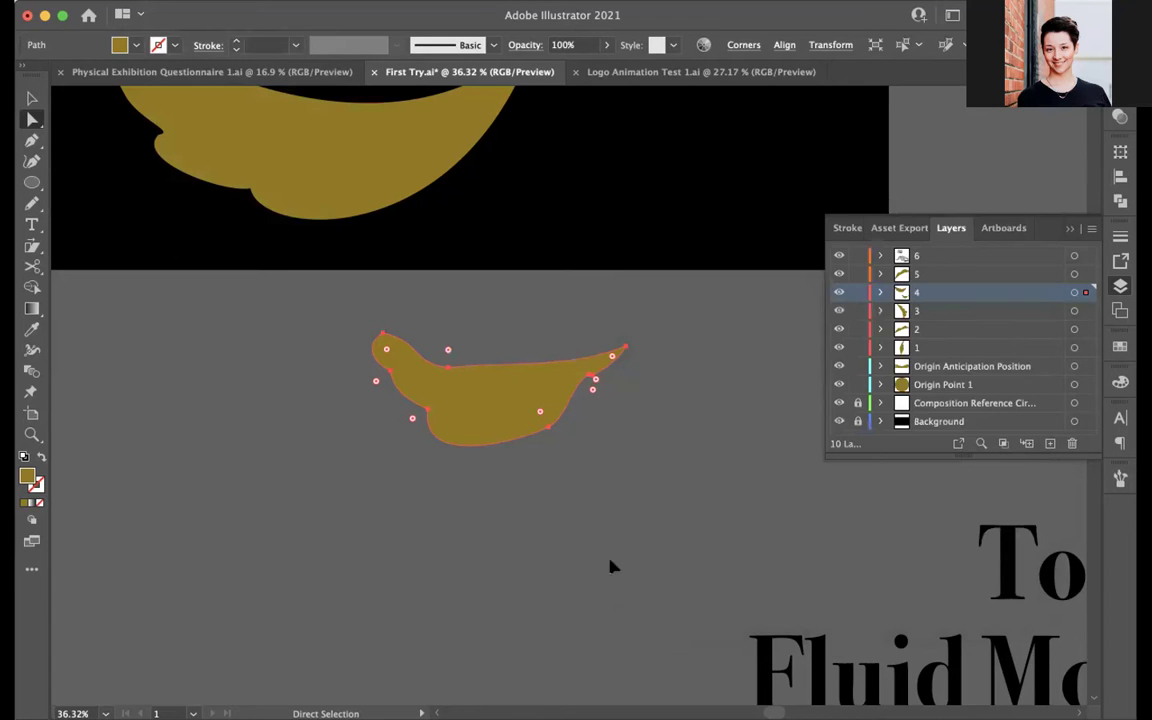
pyautogui.click(572, 519)
# Step: Set the Pencil tool's fidelity to one notch from Accurate
pyautogui.scroll(-3, 622, 478)
pyautogui.hscroll(-2, 622, 478)
pyautogui.click(28, 203)
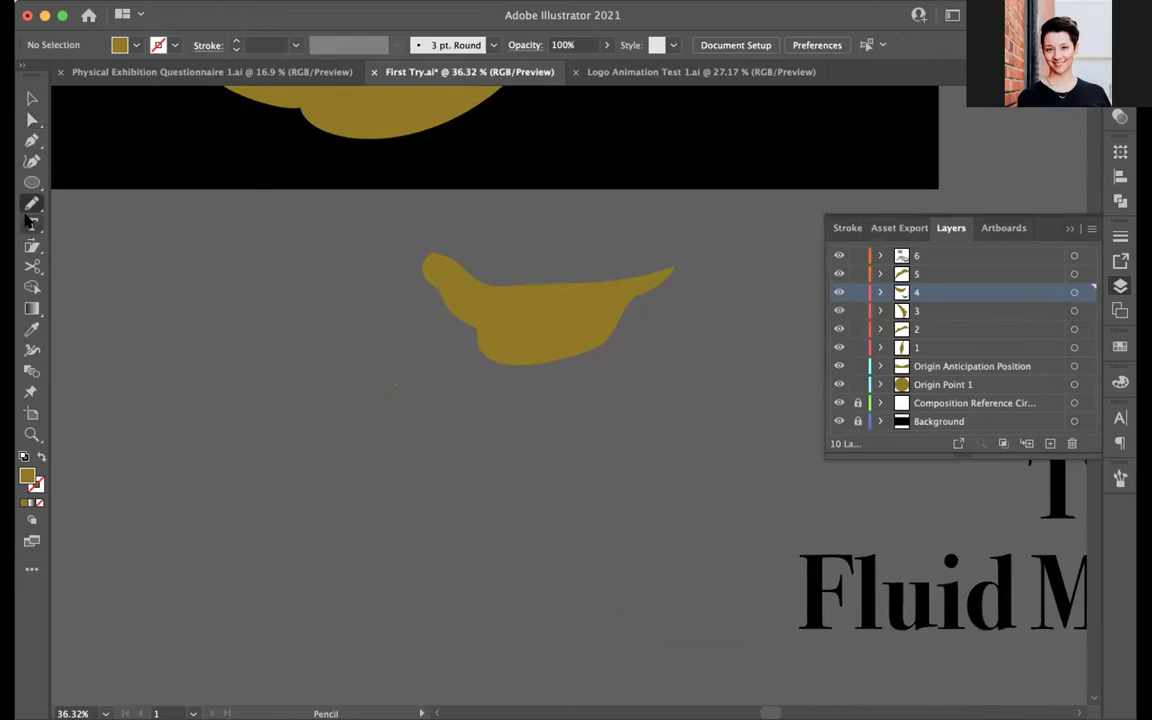
pyautogui.doubleClick(28, 203)
pyautogui.moveTo(605, 224); pyautogui.dragTo(557, 226)
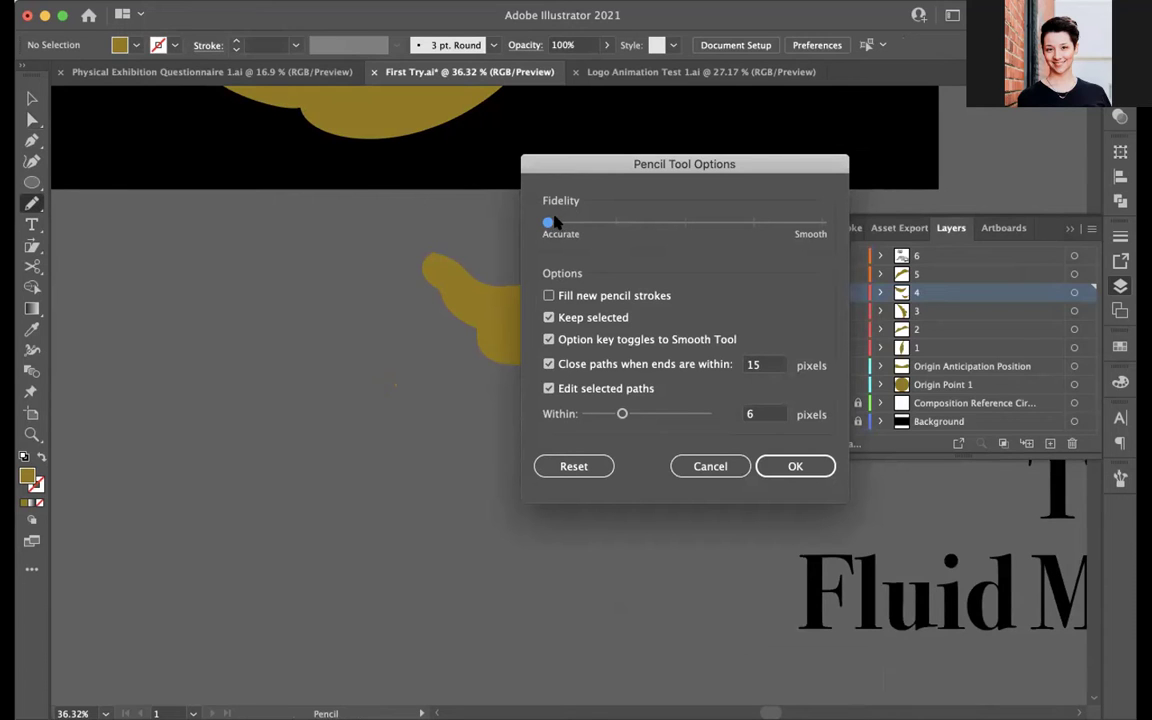
pyautogui.moveTo(604, 222)
pyautogui.mouseDown()
pyautogui.moveTo(817, 228)
pyautogui.moveTo(727, 191)
pyautogui.moveTo(575, 193)
pyautogui.mouseUp()
pyautogui.click(543, 469)
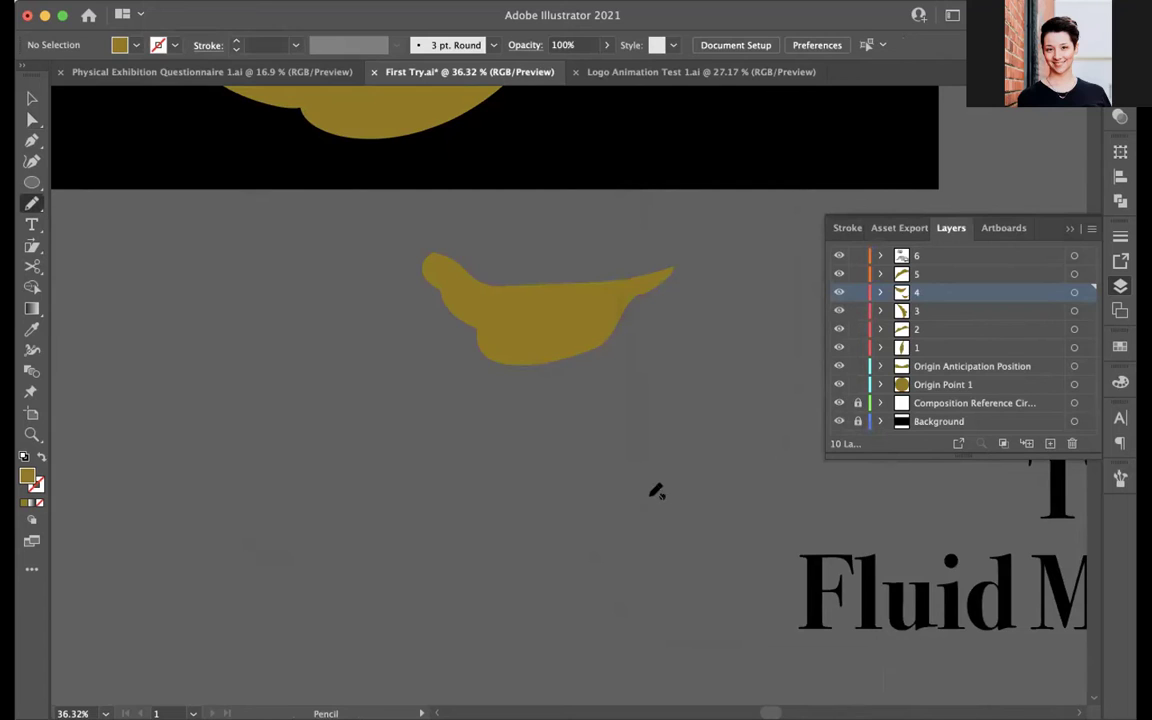
# Step: Draw a closed wavy outline below the gold freehand shape with the Pencil tool, check the tool's options, and deselect the outline
pyautogui.moveTo(712, 462)
pyautogui.mouseDown()
pyautogui.moveTo(571, 535)
pyautogui.moveTo(512, 535)
pyautogui.moveTo(480, 521)
pyautogui.moveTo(472, 501)
pyautogui.moveTo(402, 477)
pyautogui.moveTo(347, 435)
pyautogui.moveTo(341, 411)
pyautogui.moveTo(389, 402)
pyautogui.moveTo(422, 427)
pyautogui.moveTo(453, 429)
pyautogui.moveTo(500, 482)
pyautogui.moveTo(527, 468)
pyautogui.moveTo(514, 436)
pyautogui.moveTo(628, 423)
pyautogui.moveTo(673, 431)
pyautogui.moveTo(777, 409)
pyautogui.moveTo(721, 450)
pyautogui.mouseUp()
pyautogui.moveTo(721, 450); pyautogui.dragTo(753, 500)
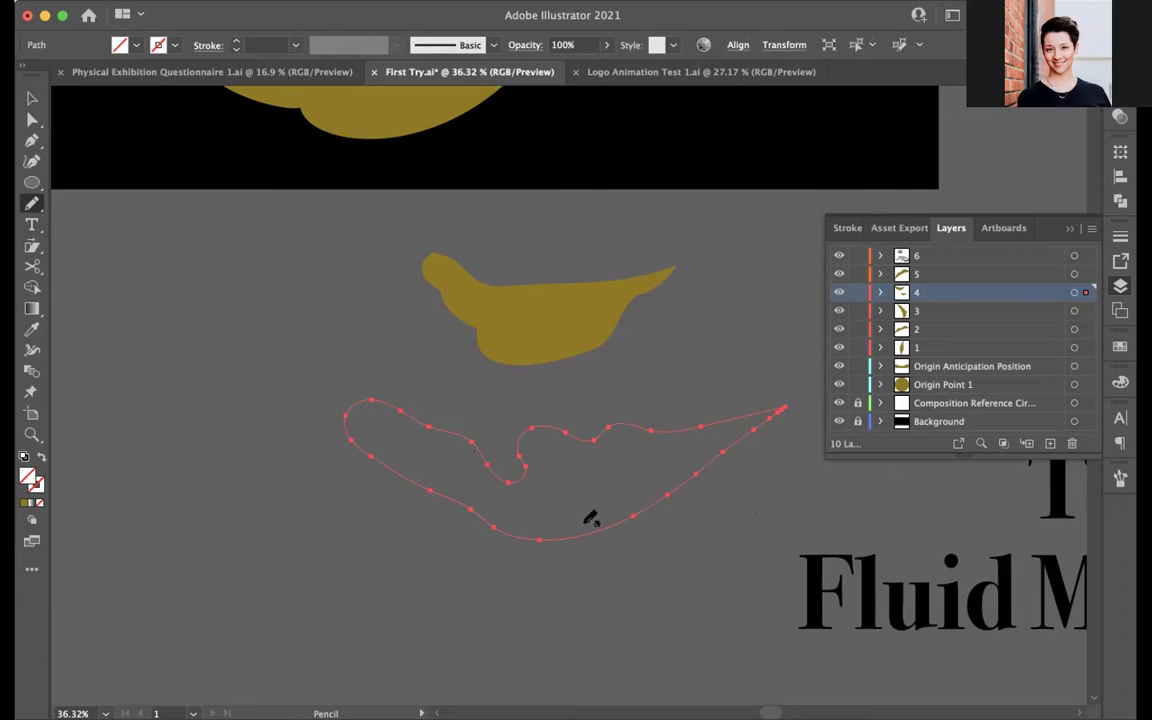
pyautogui.doubleClick(33, 204)
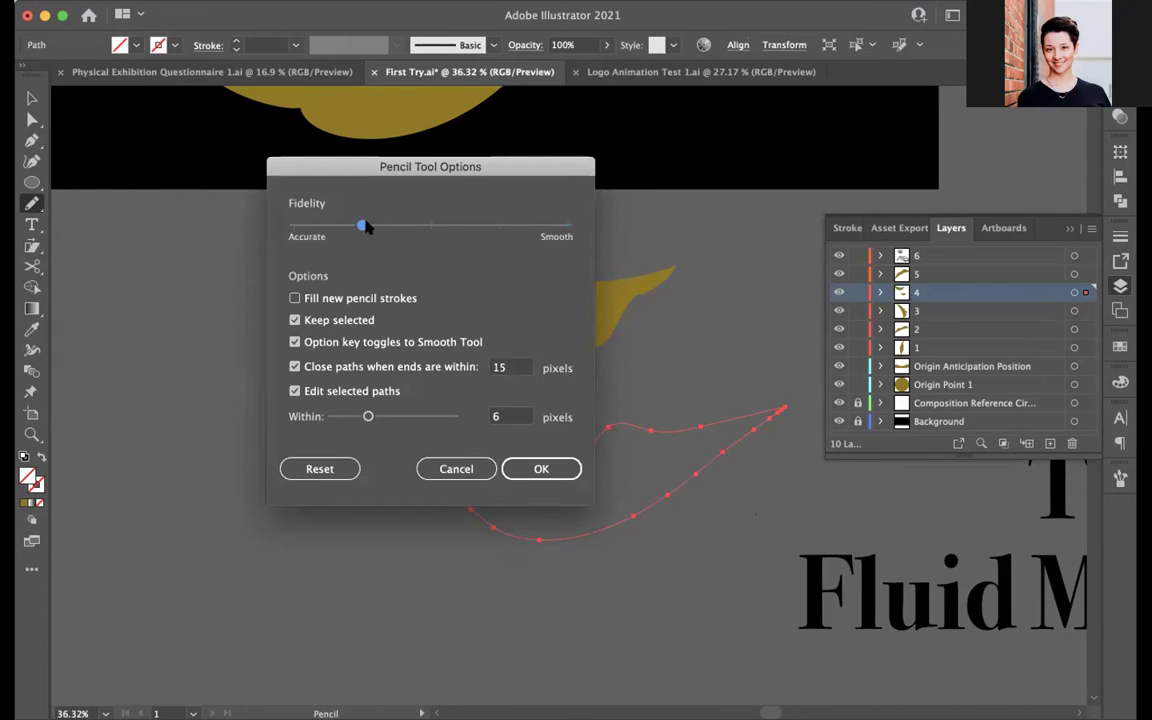
pyautogui.click(538, 466)
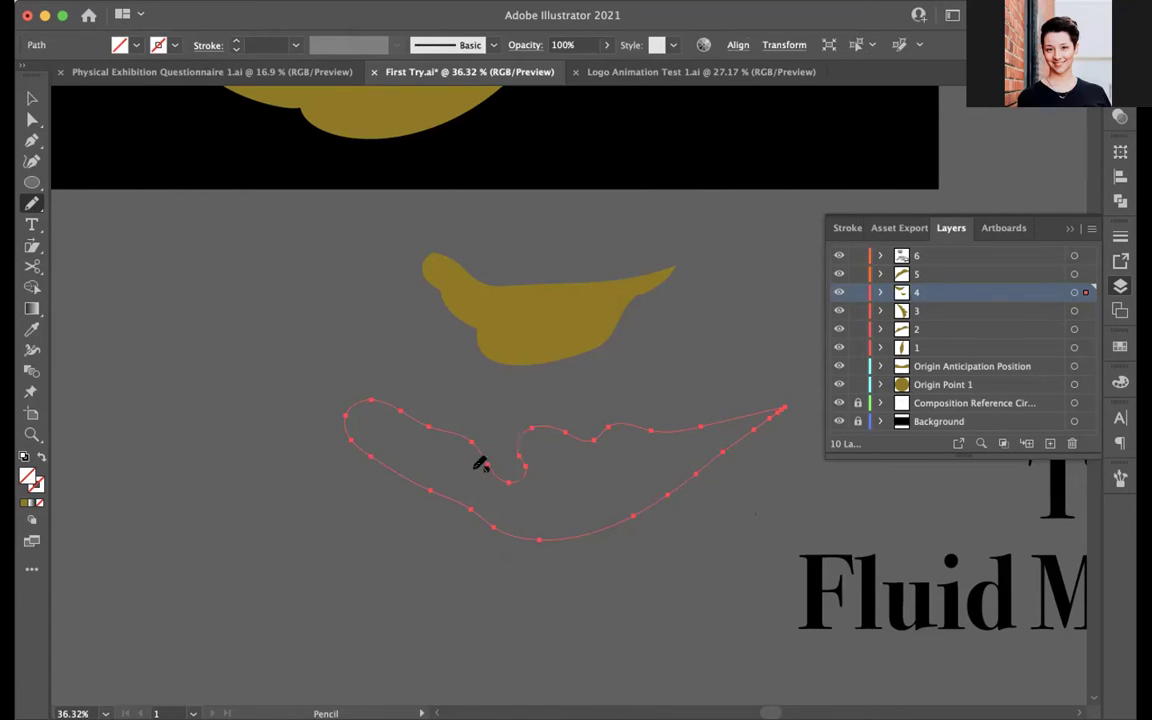
pyautogui.press('v')
pyautogui.click(570, 468)
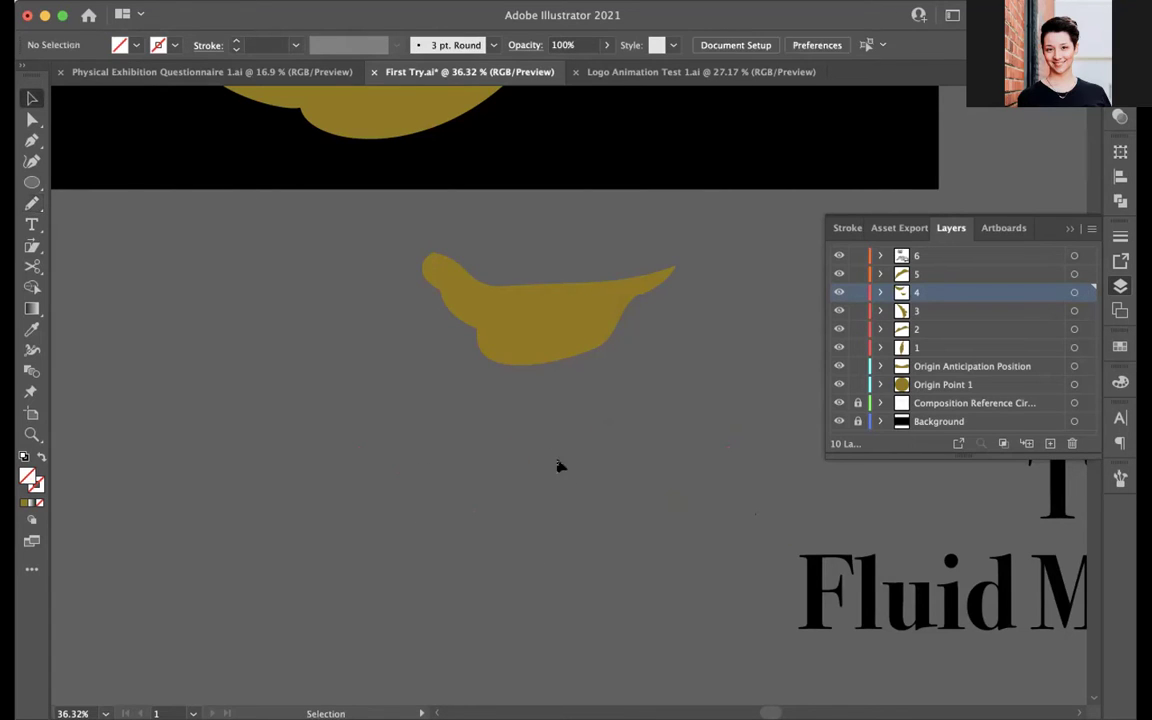
# Step: Select the freehand gold shape's path and simplify it to the minimum number of anchor points
pyautogui.press('a')
pyautogui.click(527, 345)
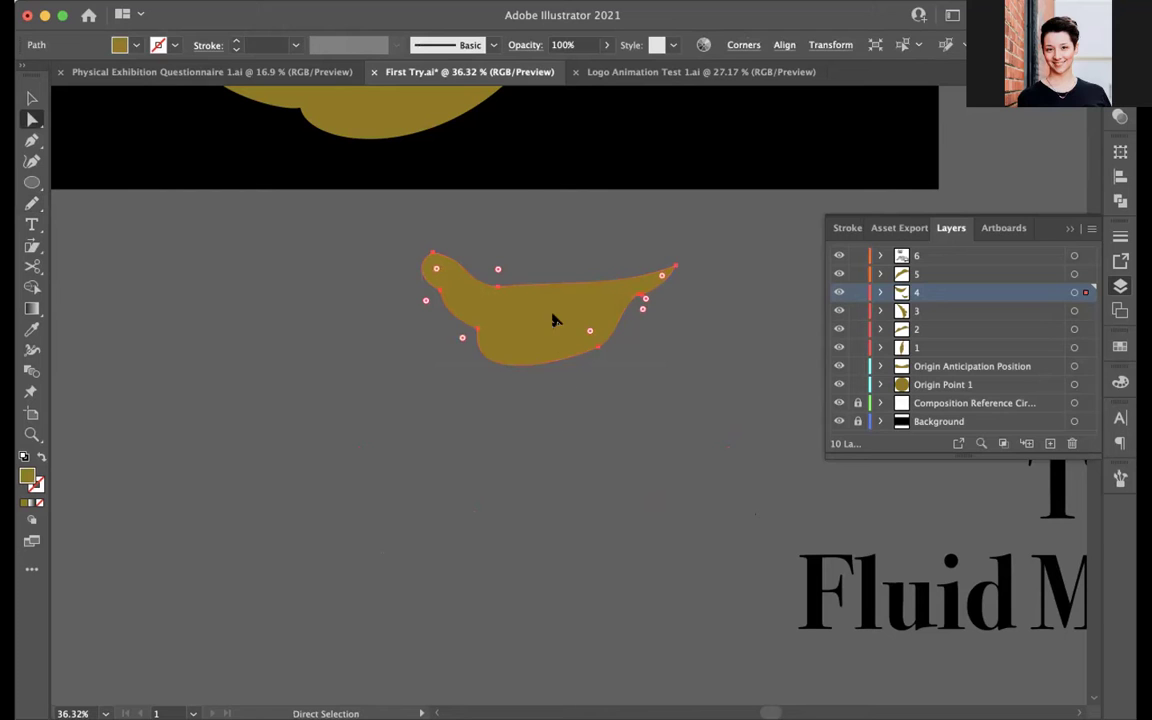
pyautogui.click(172, 1)
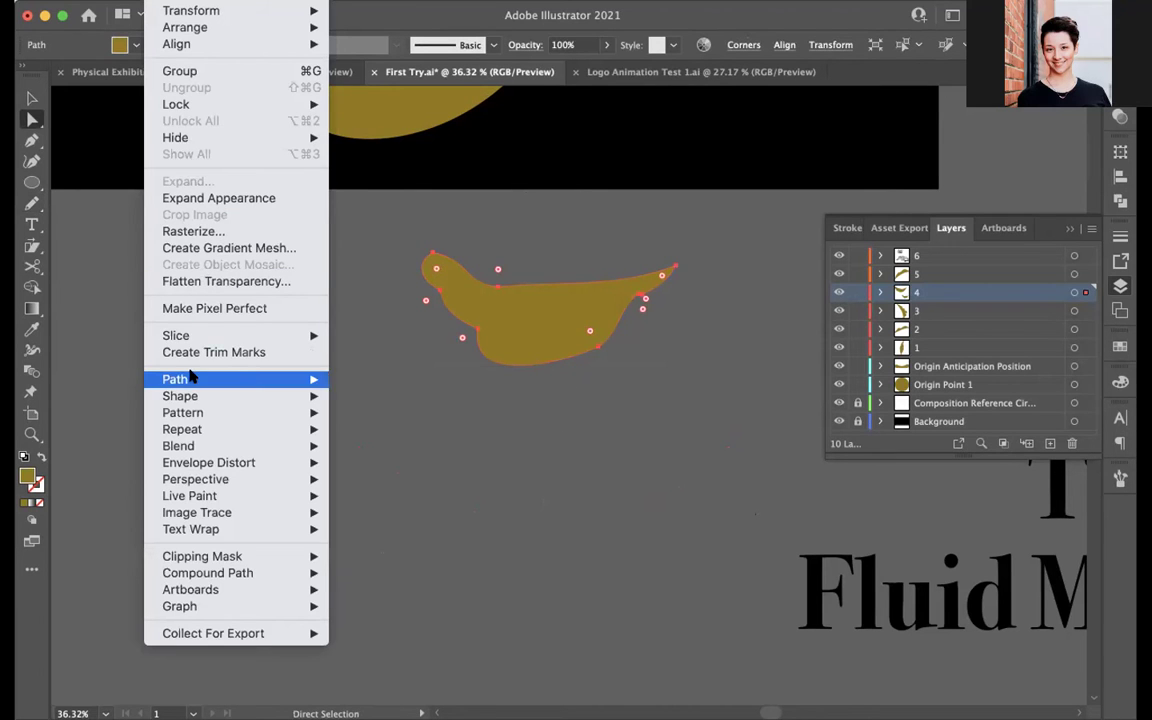
pyautogui.moveTo(190, 375)
pyautogui.click(399, 478)
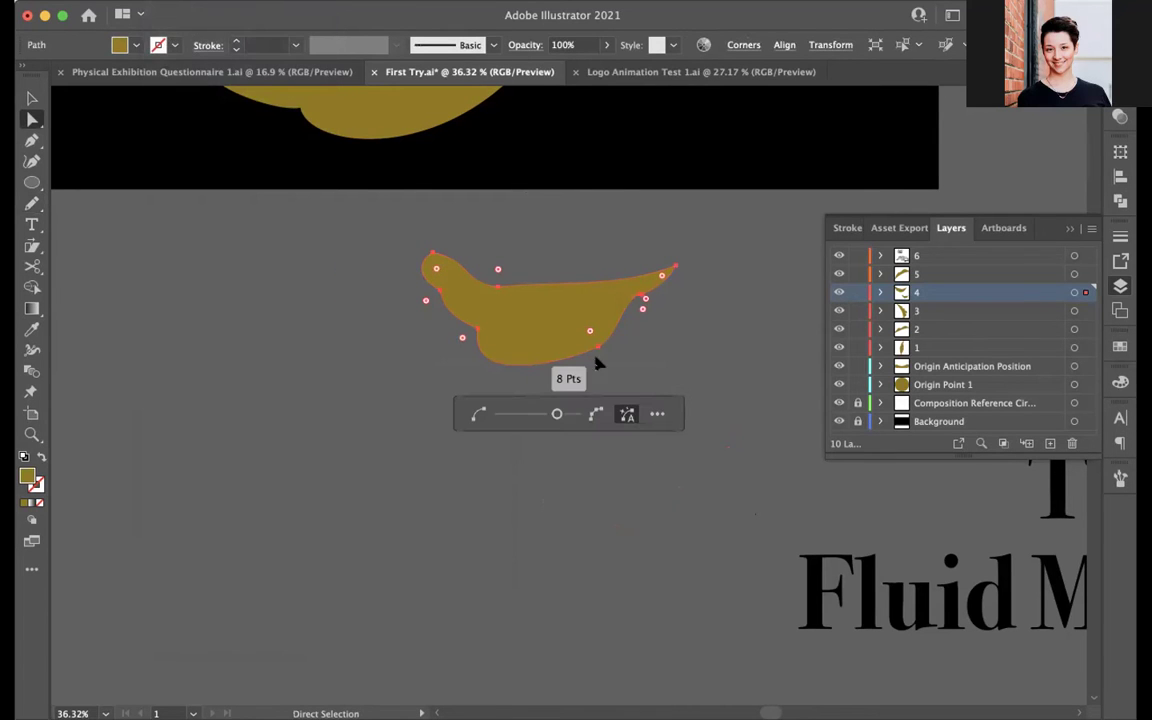
pyautogui.moveTo(556, 413); pyautogui.dragTo(440, 425)
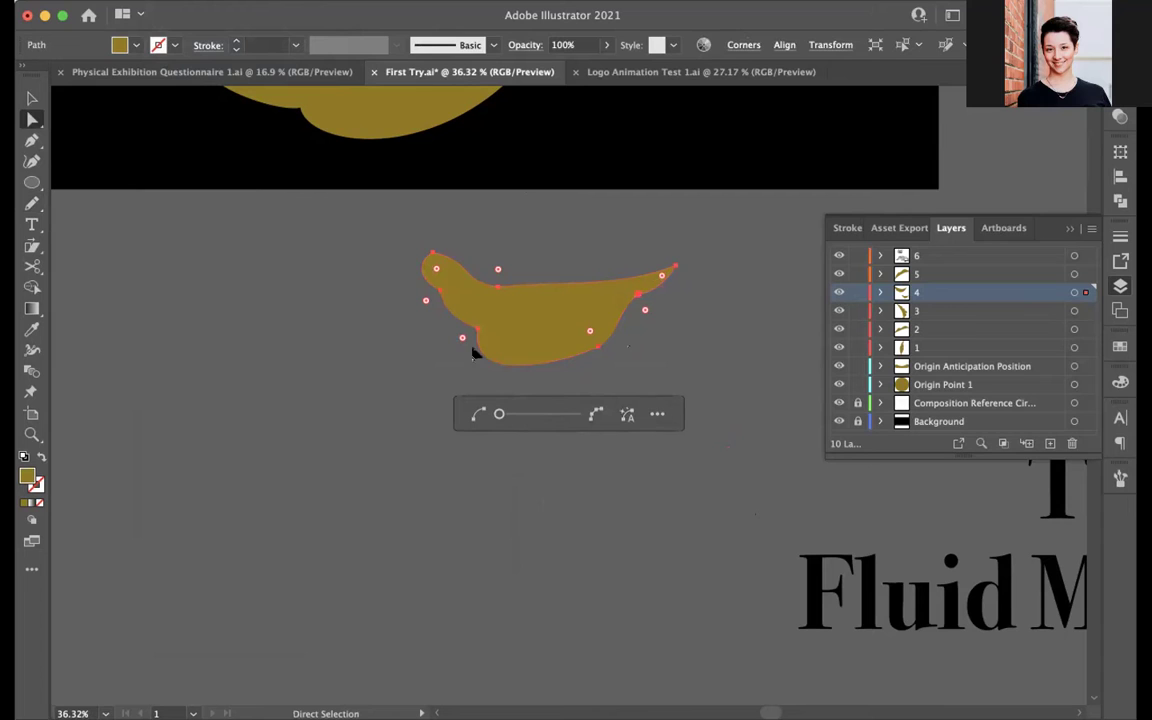
# Step: Accept the simplification of the freehand gold shape below the artboard and deselect it
pyautogui.click(657, 413)
pyautogui.click(980, 550)
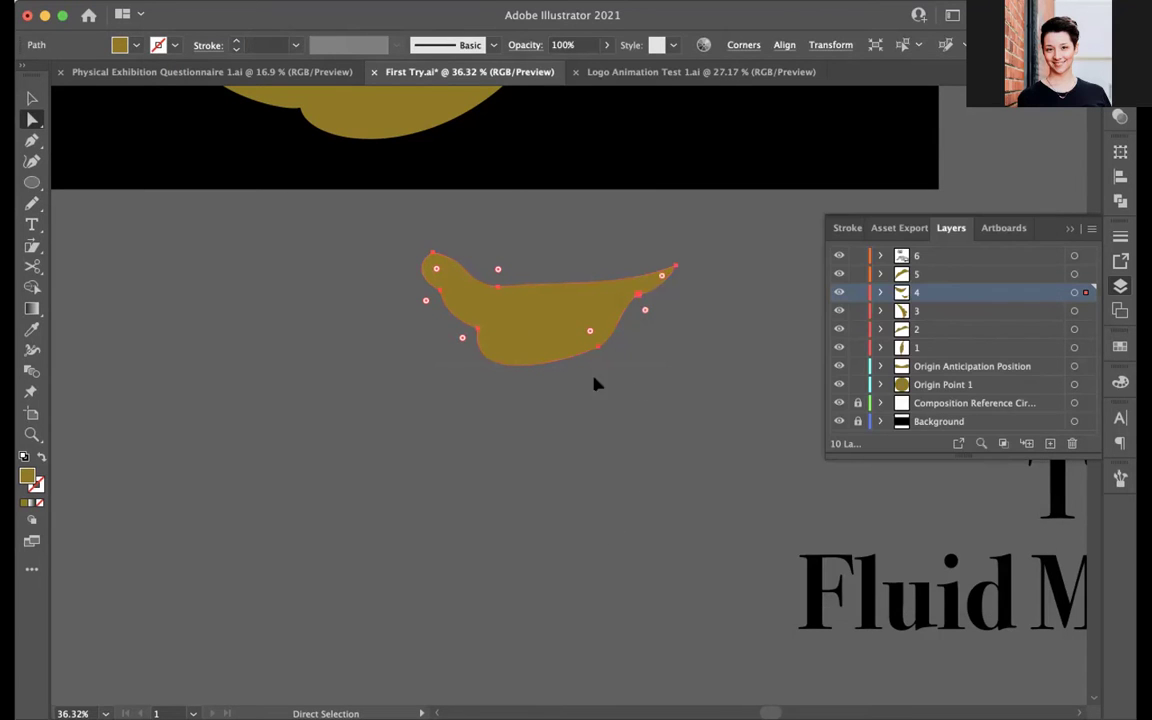
pyautogui.press('v')
pyautogui.click(585, 248)
pyautogui.moveTo(586, 249); pyautogui.dragTo(600, 427)
pyautogui.moveTo(574, 300); pyautogui.dragTo(468, 428)
# Step: Delete the freehand gold test shape below the artboard
pyautogui.press('z')
pyautogui.press('v')
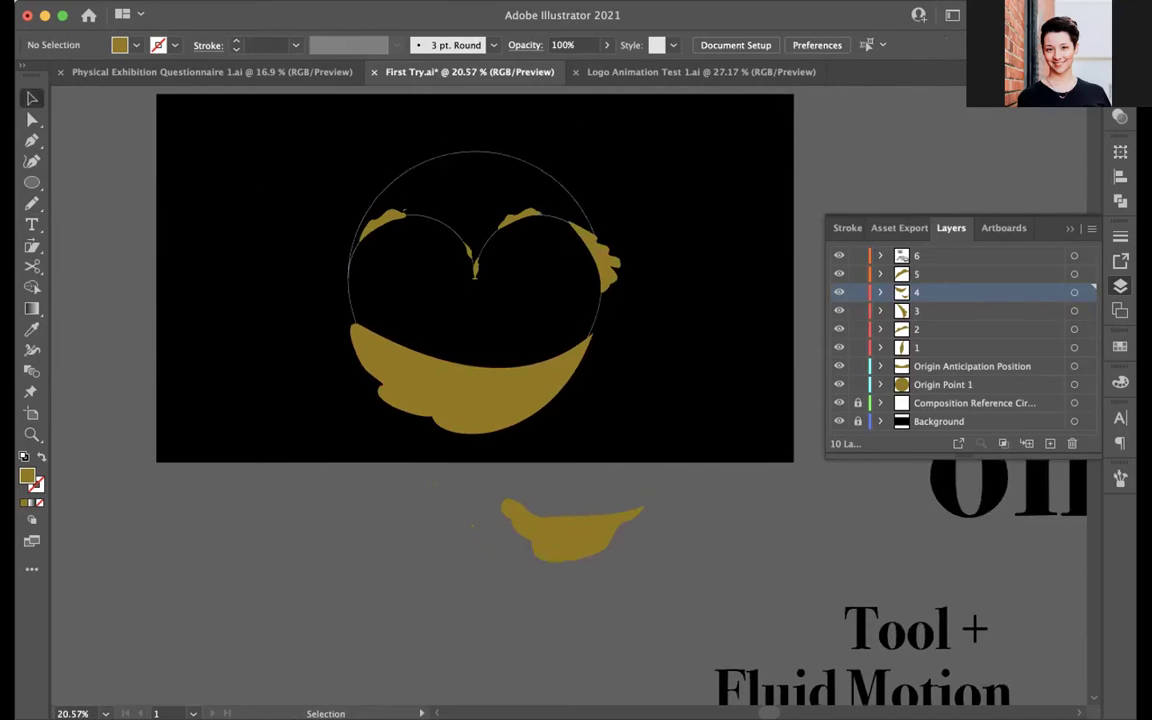
pyautogui.moveTo(548, 541); pyautogui.dragTo(597, 483)
pyautogui.click(612, 478)
pyautogui.press('Delete')
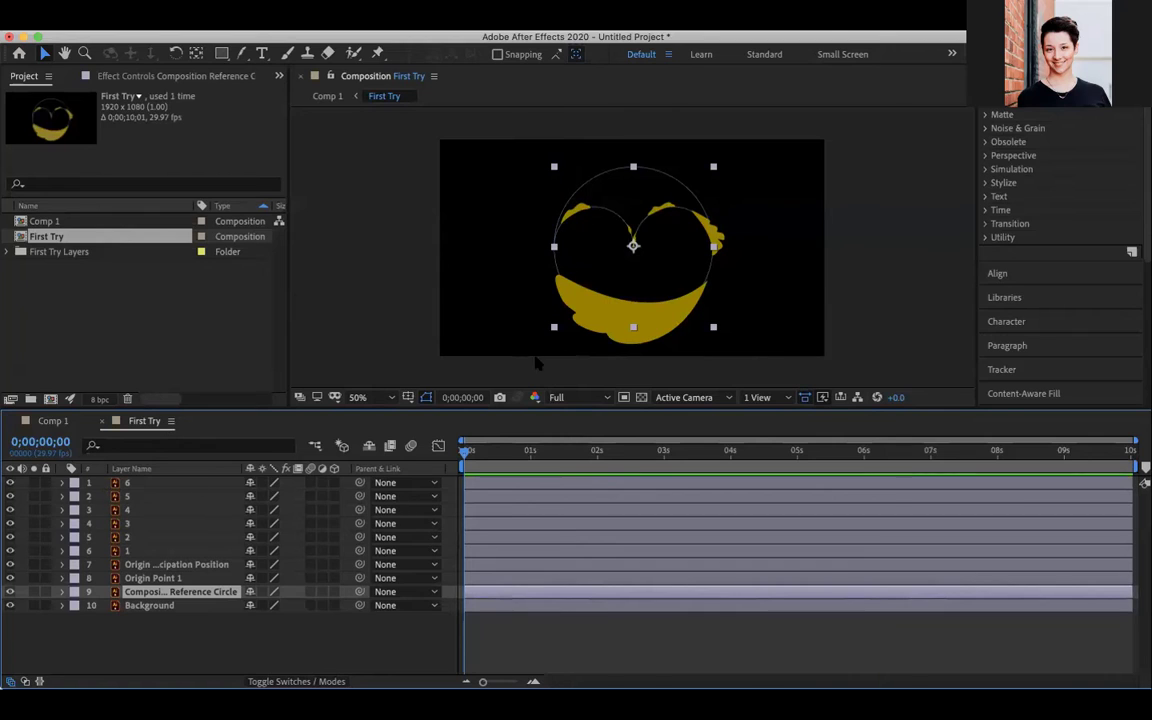
# Step: Switch to After Effects and lock the Composition Reference Circle and Background layers, toggling the circle's visibility to check it
pyautogui.click(80, 618)
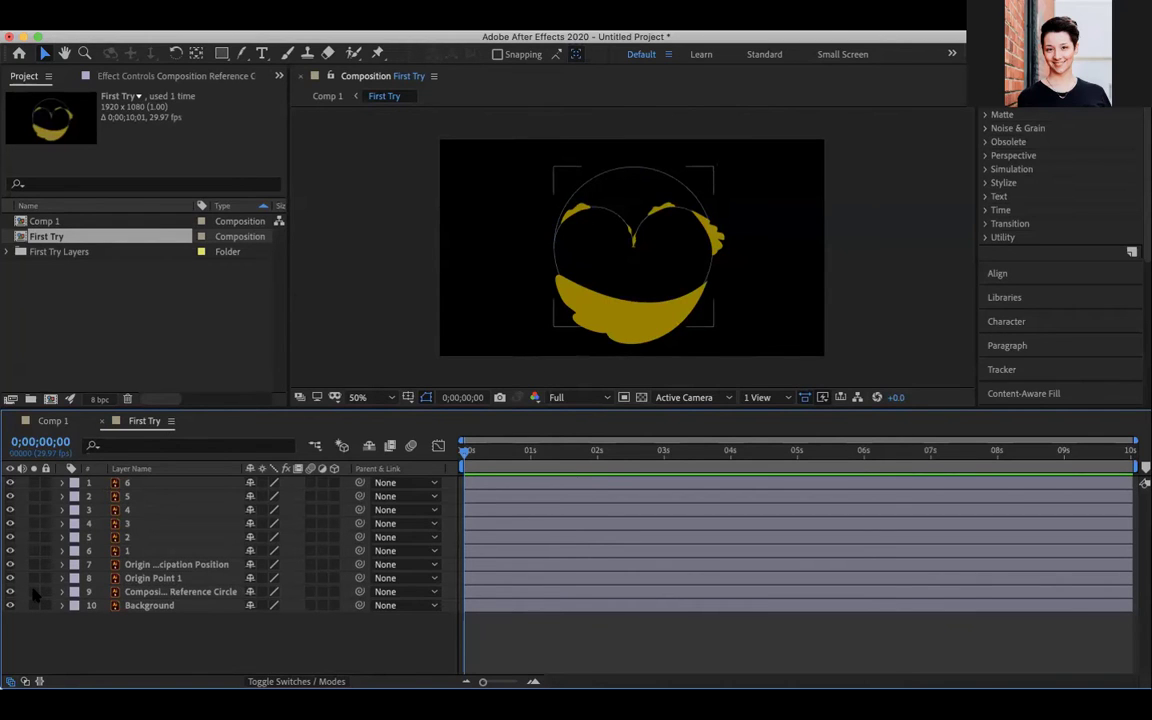
pyautogui.click(45, 591)
pyautogui.click(10, 591)
pyautogui.click(10, 591)
pyautogui.click(10, 591)
pyautogui.click(10, 591)
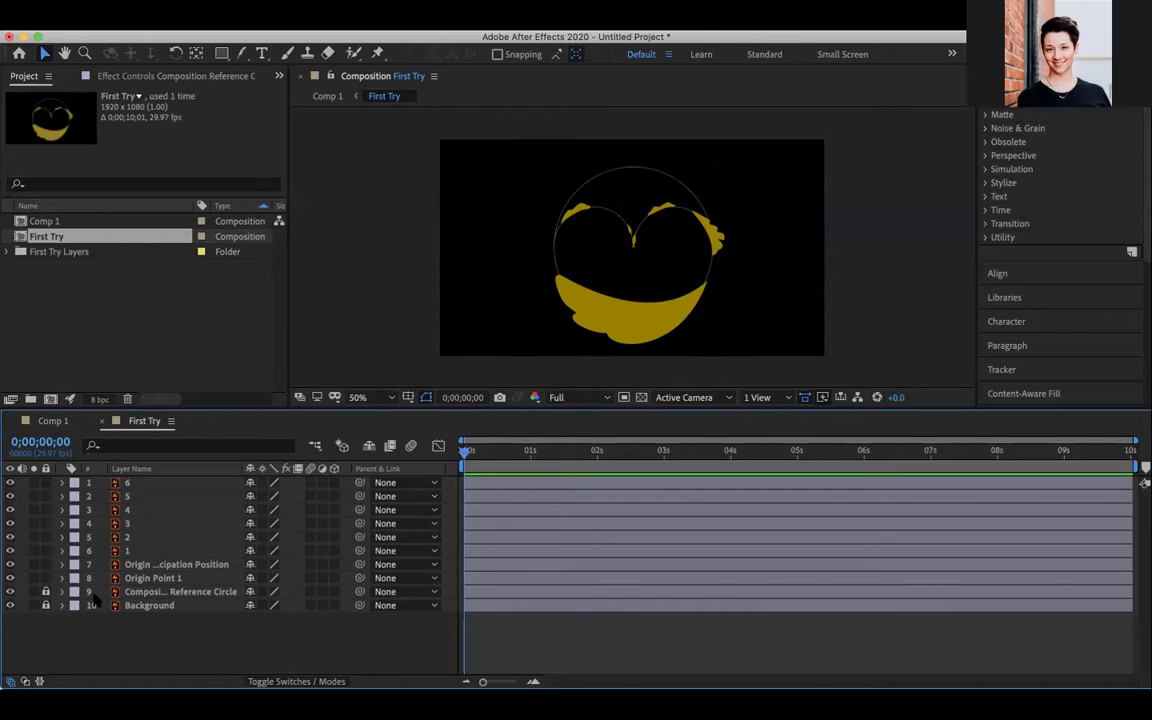
# Step: Try creating shapes from the Origin Point 1 vector layer, and undo the conversion
pyautogui.click(145, 578)
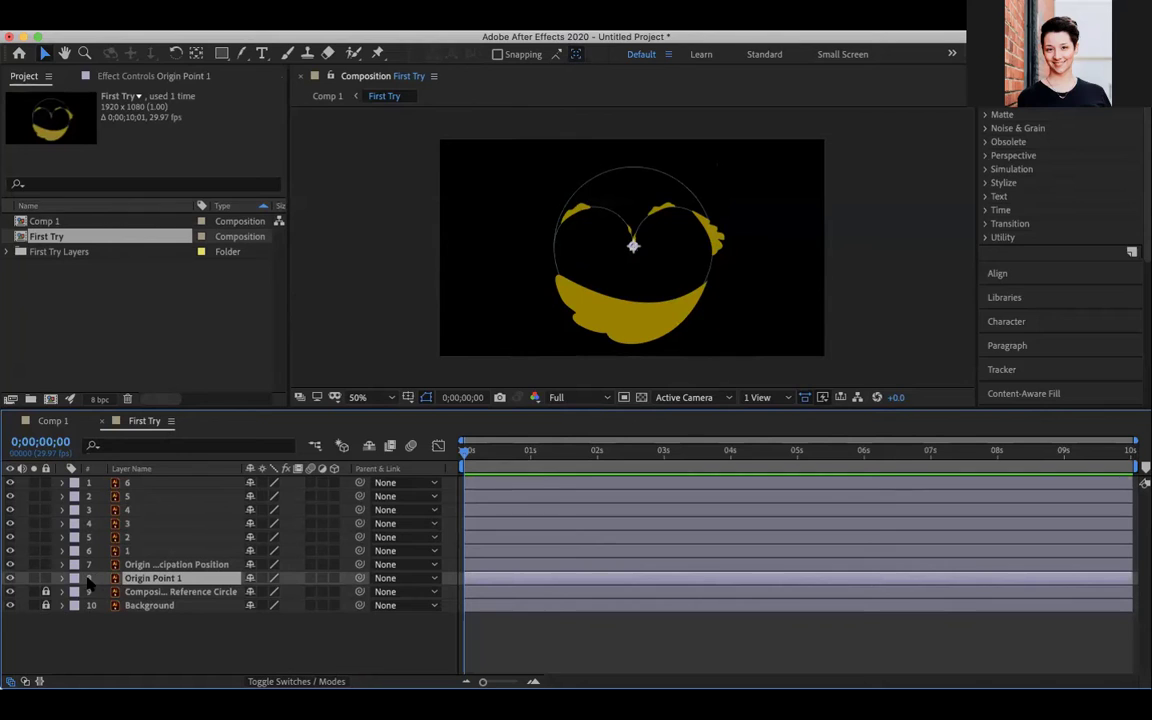
pyautogui.rightClick(198, 581)
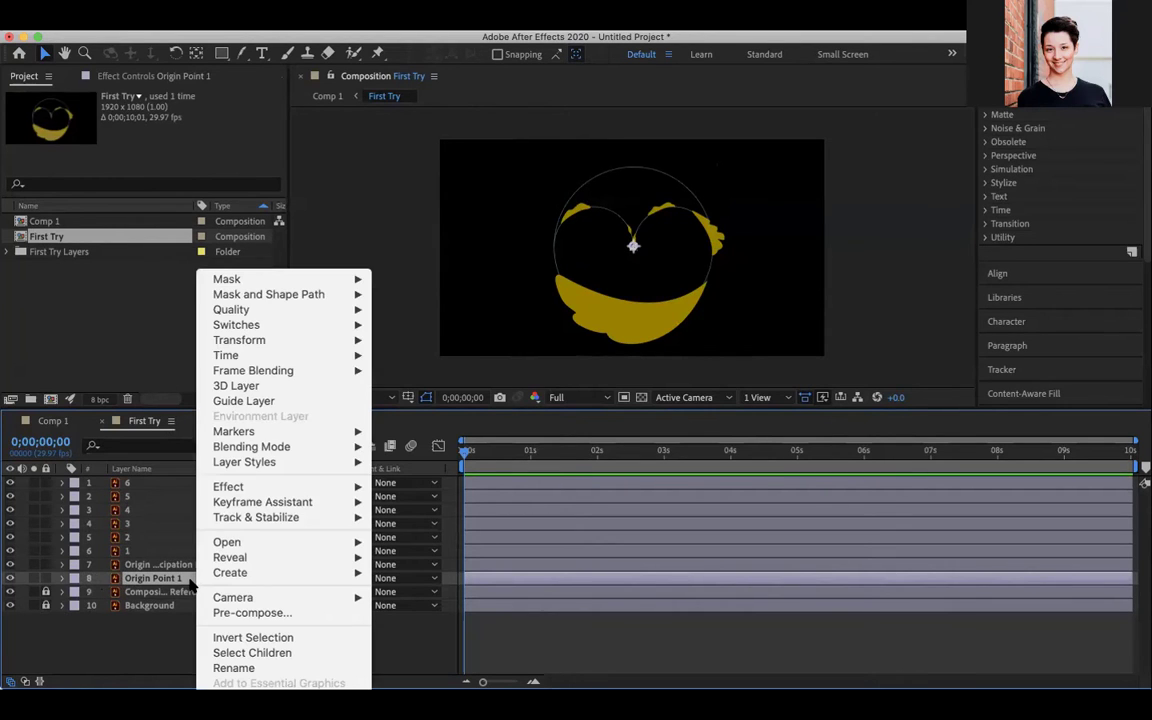
pyautogui.moveTo(278, 578)
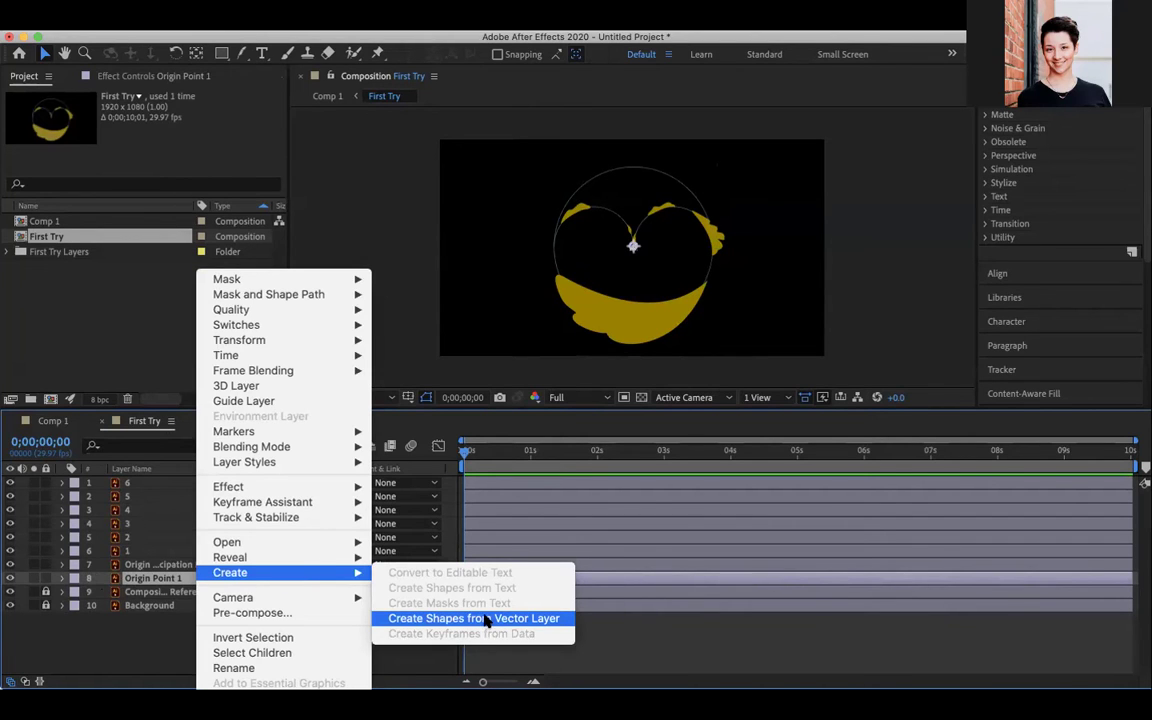
pyautogui.click(558, 619)
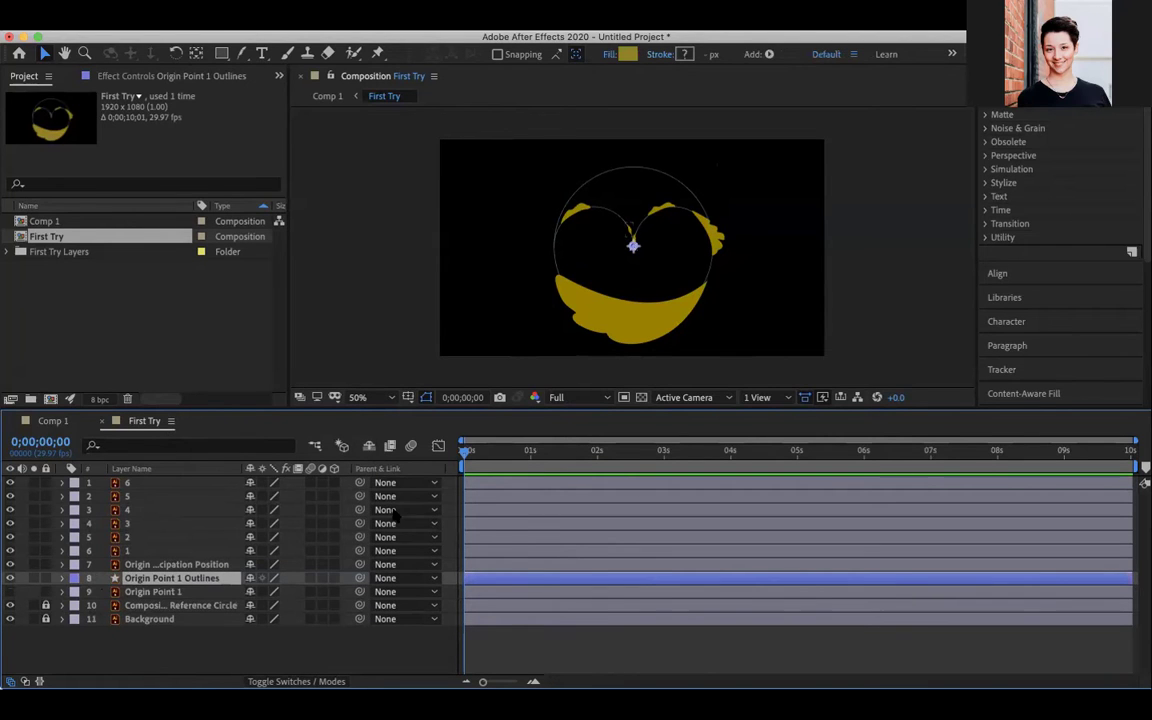
pyautogui.press('super+z')
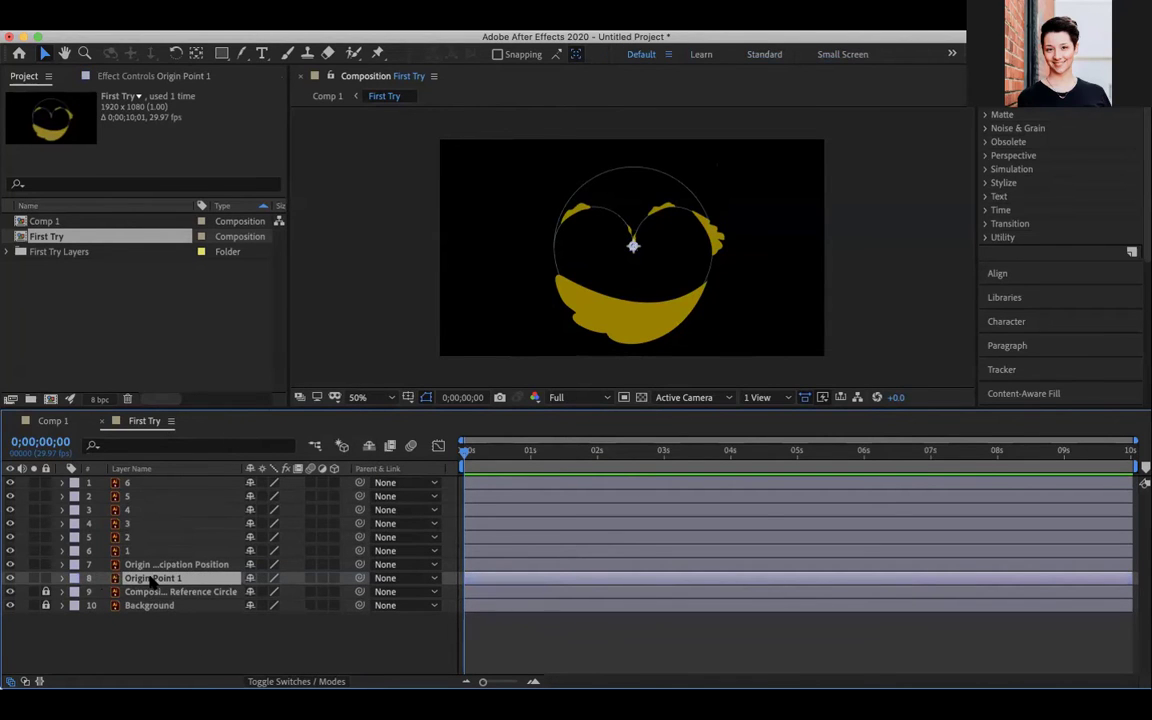
# Step: Create shapes from the Origin Point 1 vector layer again
pyautogui.rightClick(153, 578)
pyautogui.moveTo(218, 575)
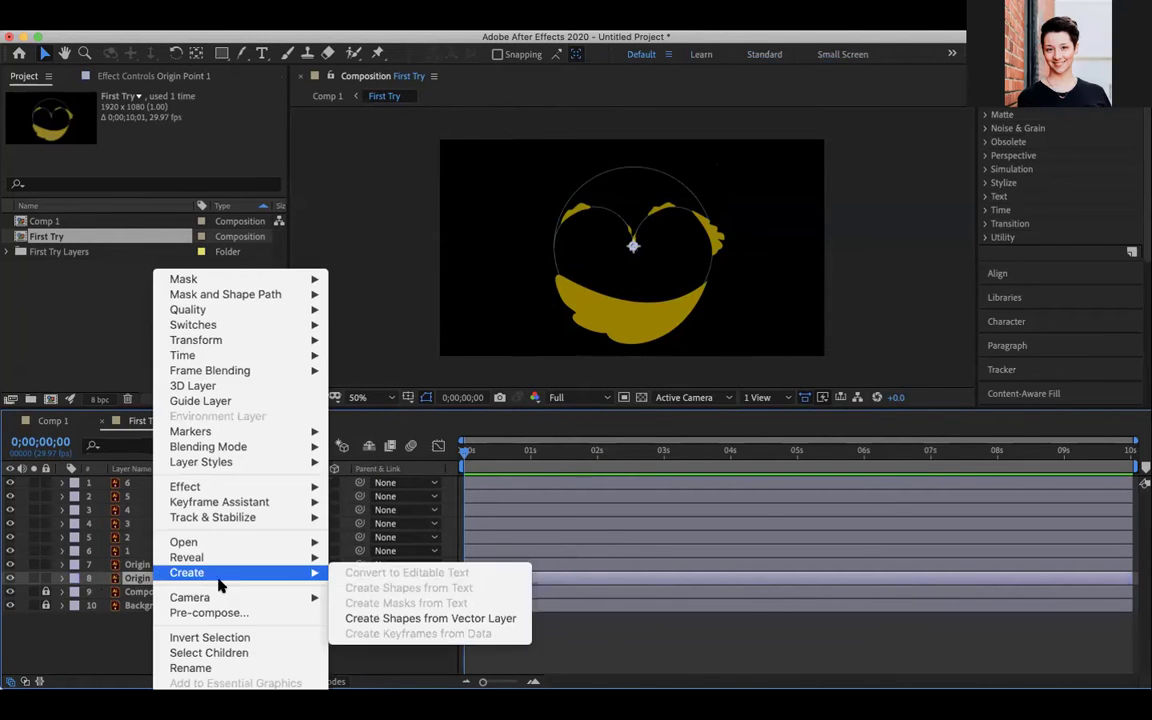
pyautogui.click(468, 619)
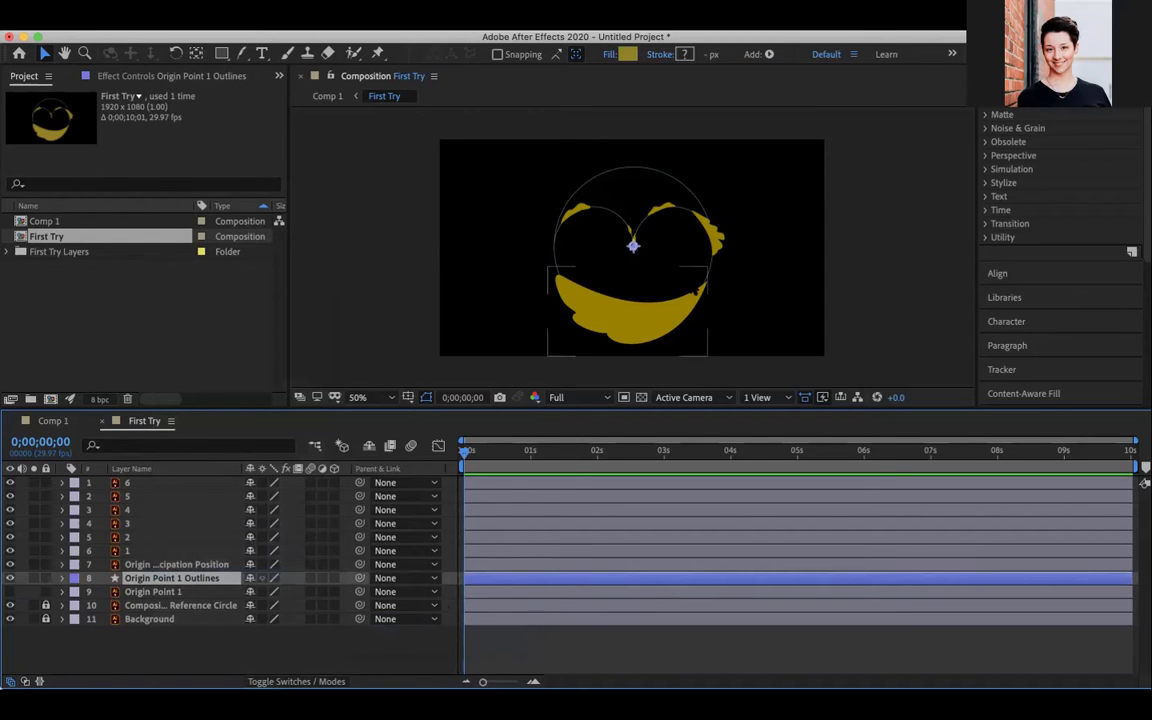
# Step: Examine the Origin Point 1 Outlines shape at the base of the central stem at 800% magnification
pyautogui.press('z')
pyautogui.click(655, 270)
pyautogui.click(622, 212)
pyautogui.click(596, 228)
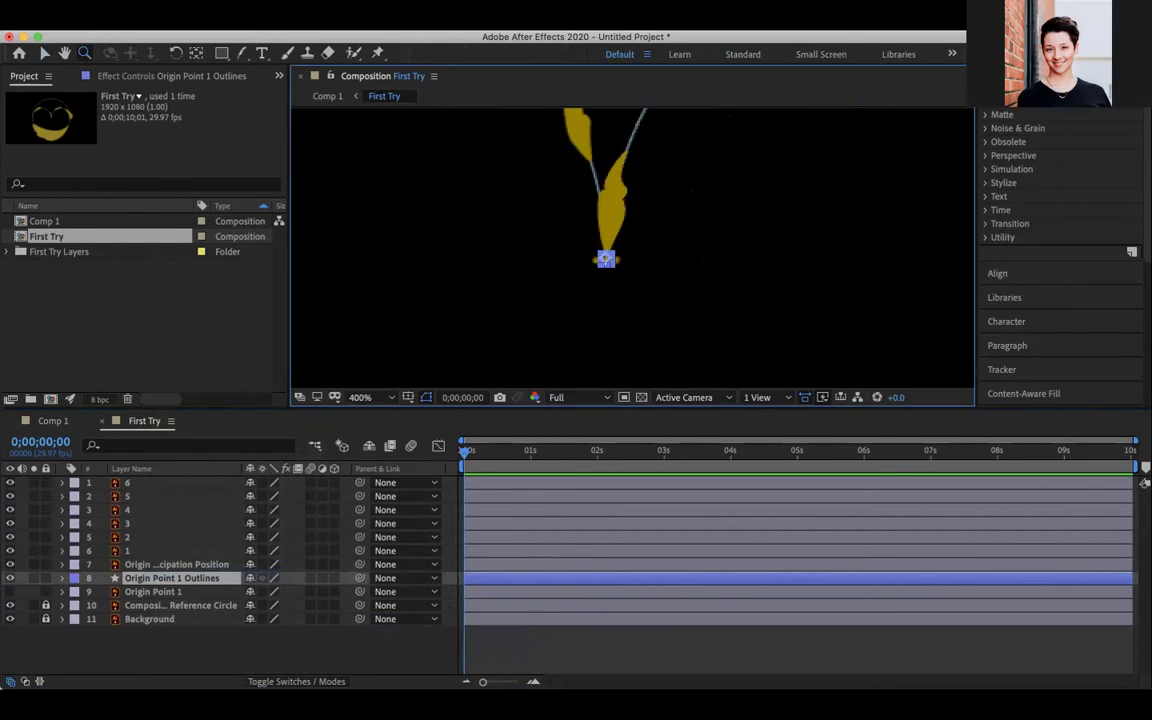
pyautogui.click(607, 252)
pyautogui.click(586, 267)
pyautogui.keyDown('alt'); pyautogui.click(636, 242); pyautogui.keyUp('alt')
pyautogui.moveTo(649, 252); pyautogui.dragTo(626, 245)
pyautogui.keyDown('alt'); pyautogui.click(638, 240); pyautogui.keyUp('alt')
pyautogui.keyDown('alt'); pyautogui.click(650, 238); pyautogui.keyUp('alt')
pyautogui.click(585, 230)
pyautogui.click(636, 249)
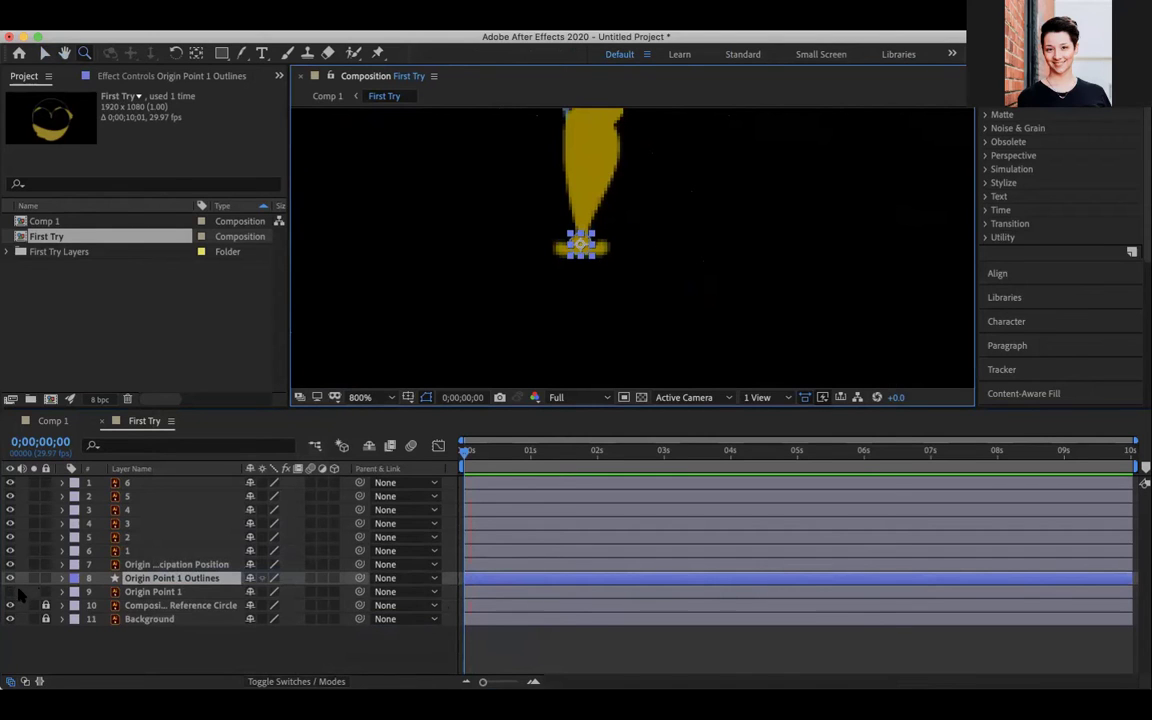
# Step: Check the source files in the First Try Layers folder and delete the hidden Origin Point 1 vector layer from the First Try composition
pyautogui.click(130, 592)
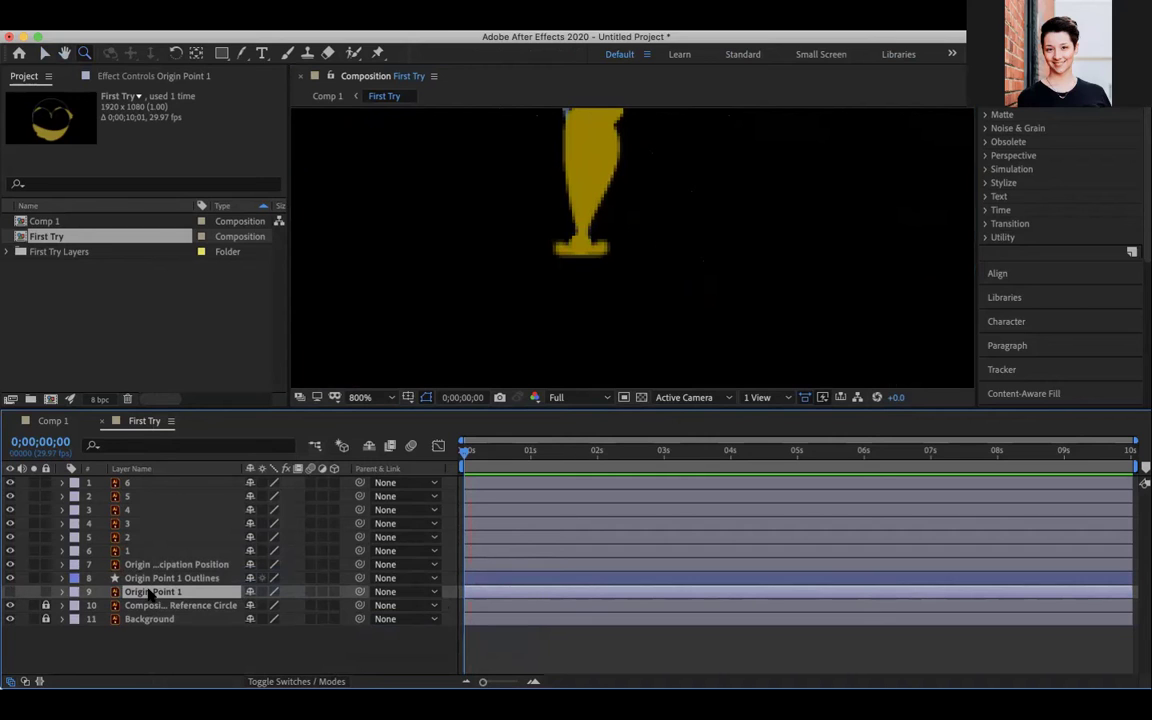
pyautogui.click(9, 252)
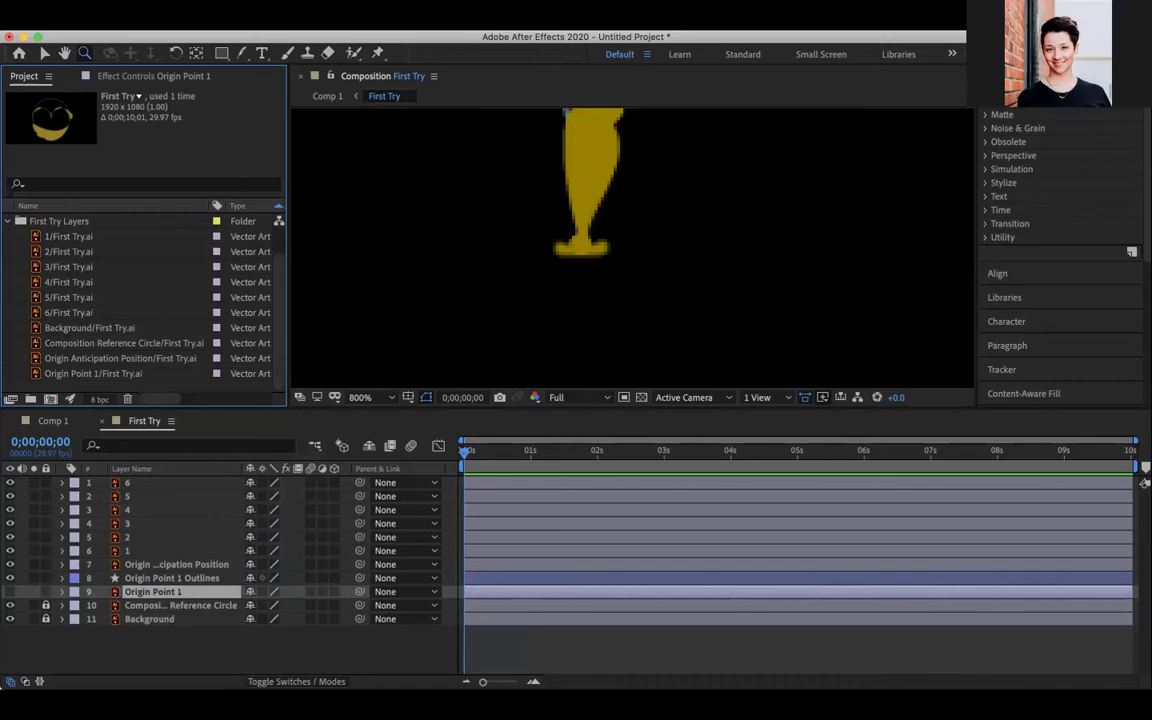
pyautogui.click(8, 220)
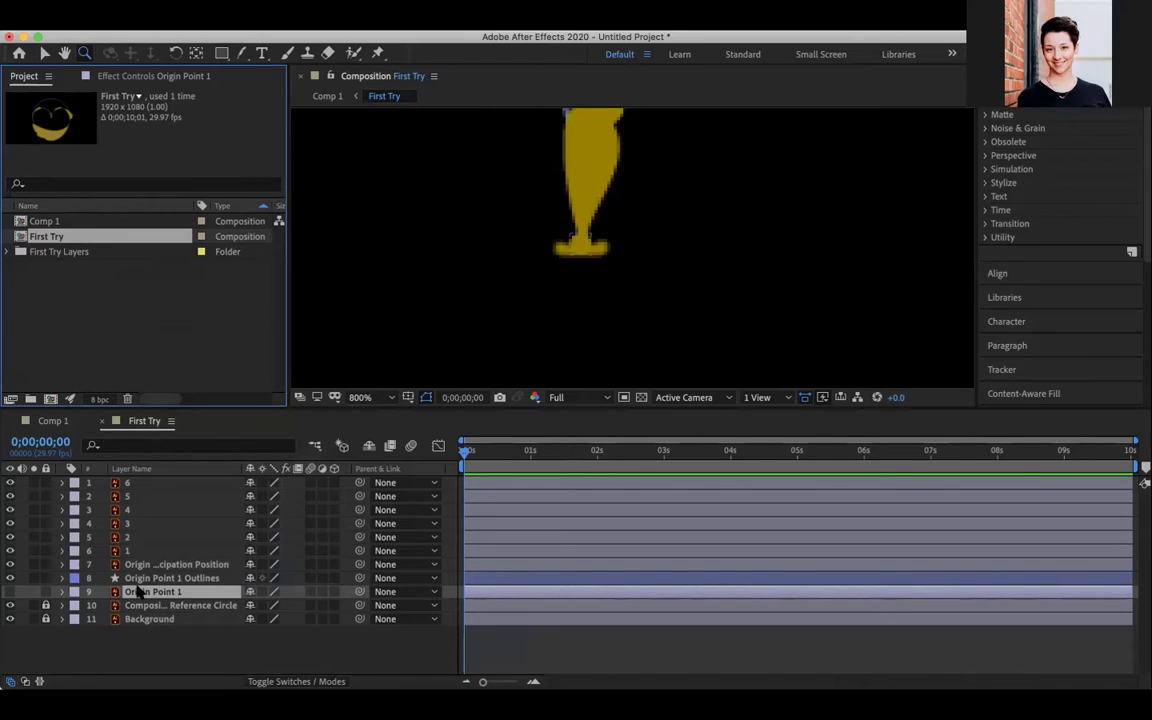
pyautogui.press('Delete')
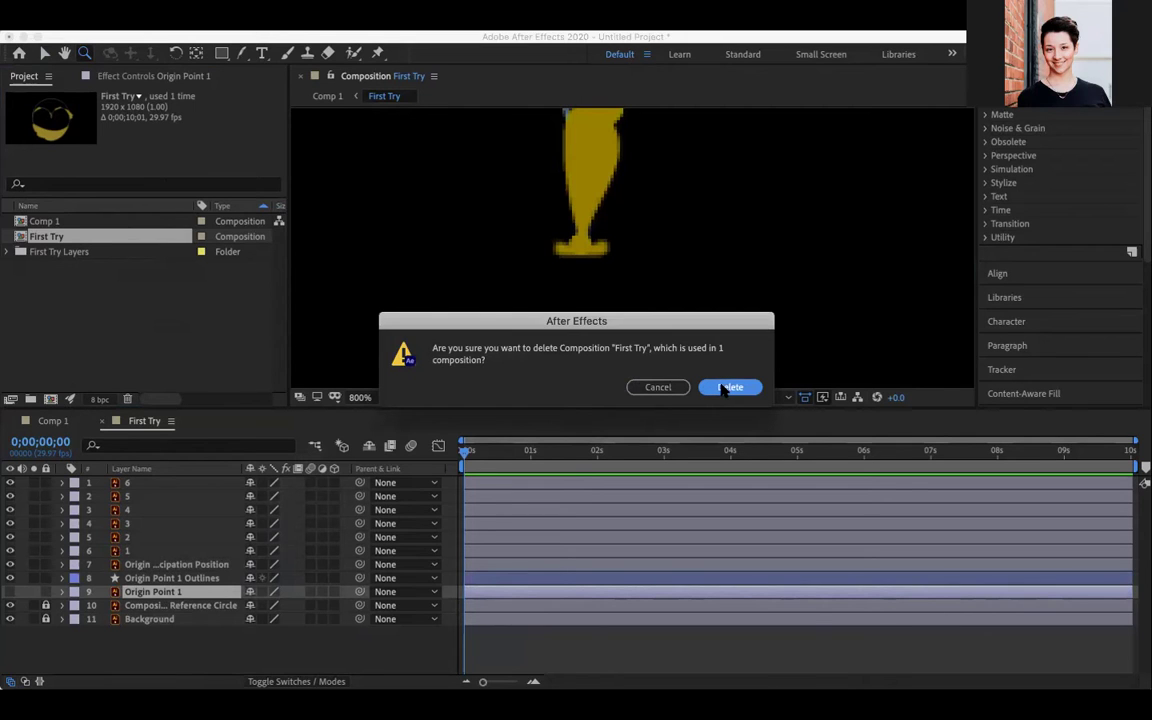
pyautogui.click(658, 387)
pyautogui.click(150, 591)
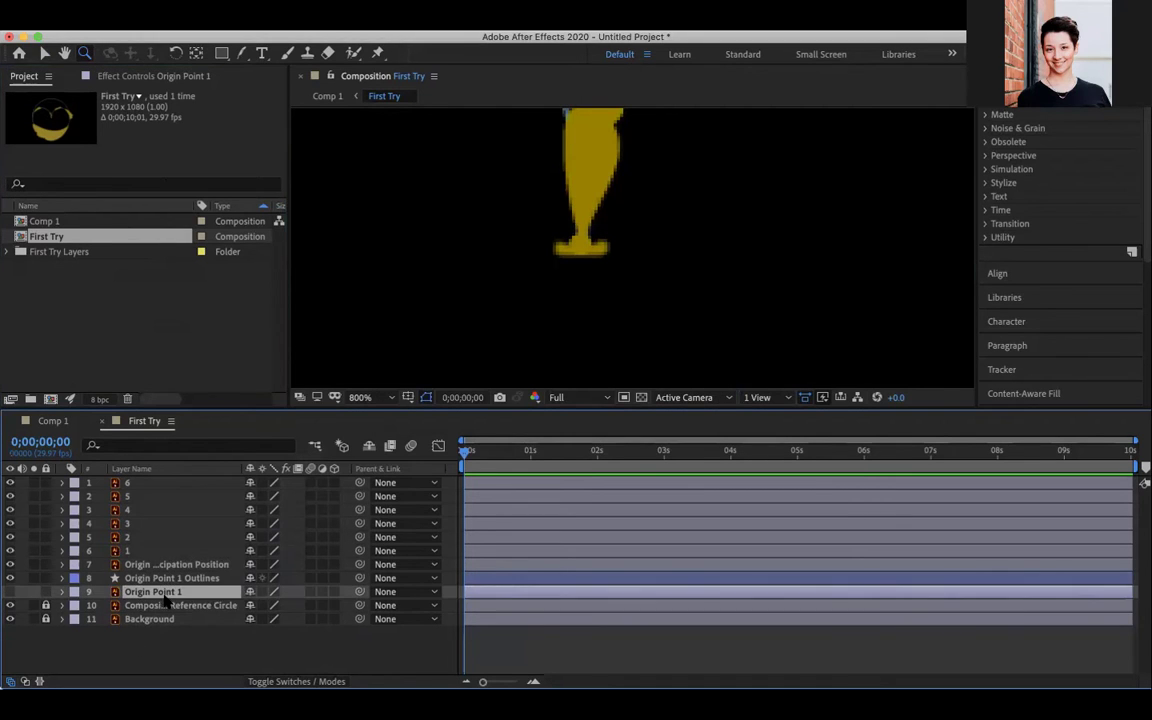
pyautogui.press('Delete')
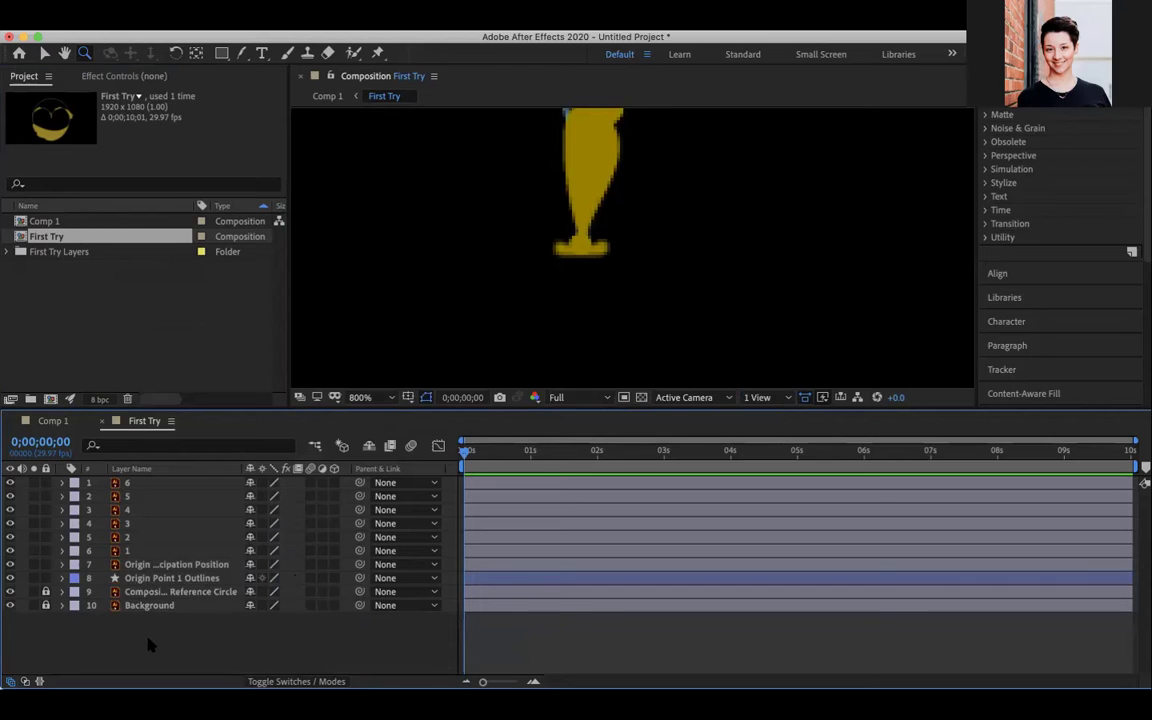
# Step: Lock layers 1 through 6 and the Origin Anticipation Position layer
pyautogui.click(188, 579)
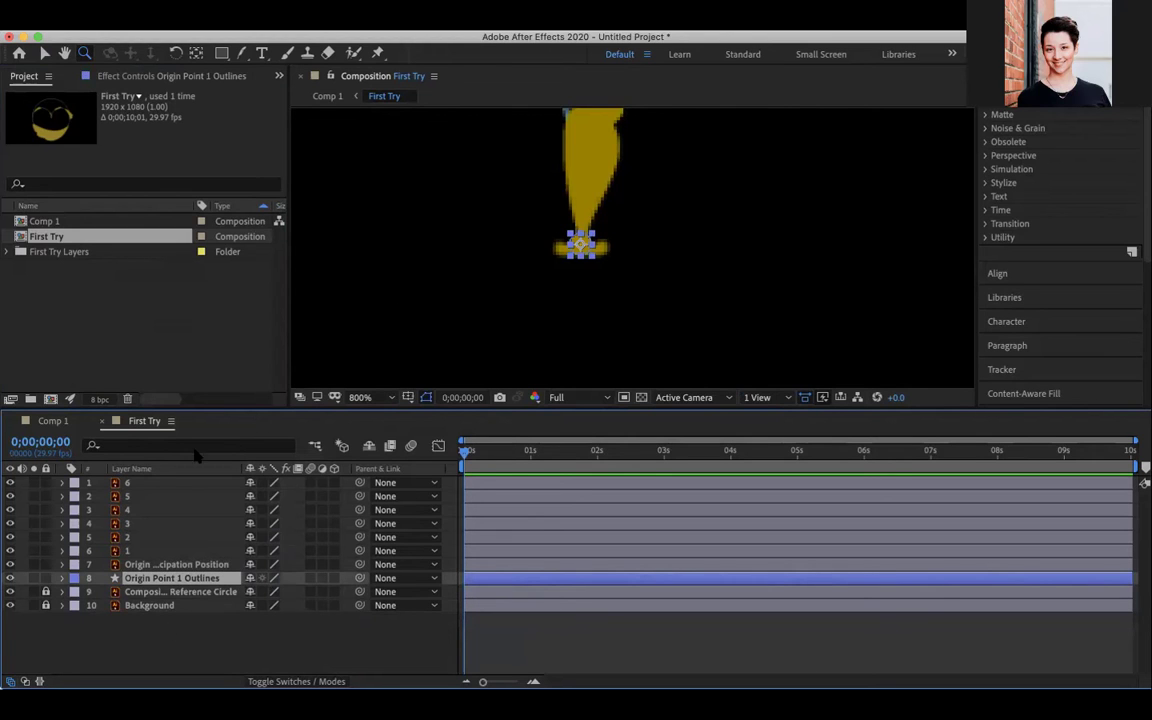
pyautogui.click(148, 565)
pyautogui.keyDown('shift'); pyautogui.click(136, 495); pyautogui.keyUp('shift')
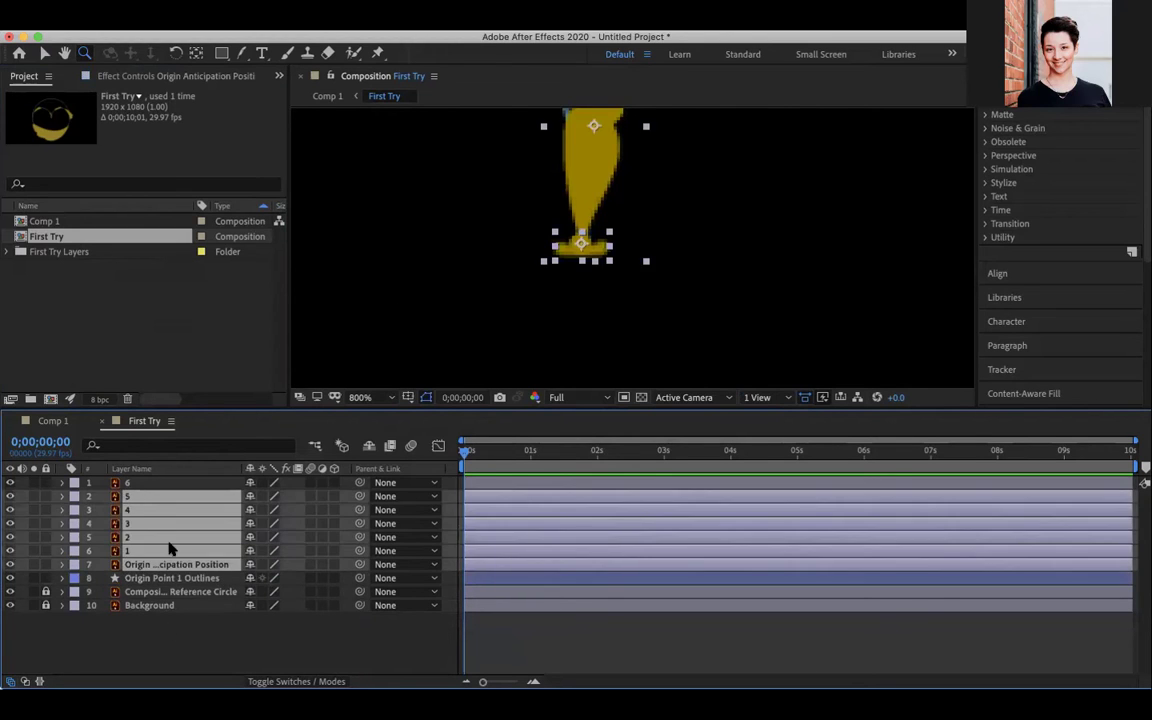
pyautogui.click(144, 648)
pyautogui.click(143, 566)
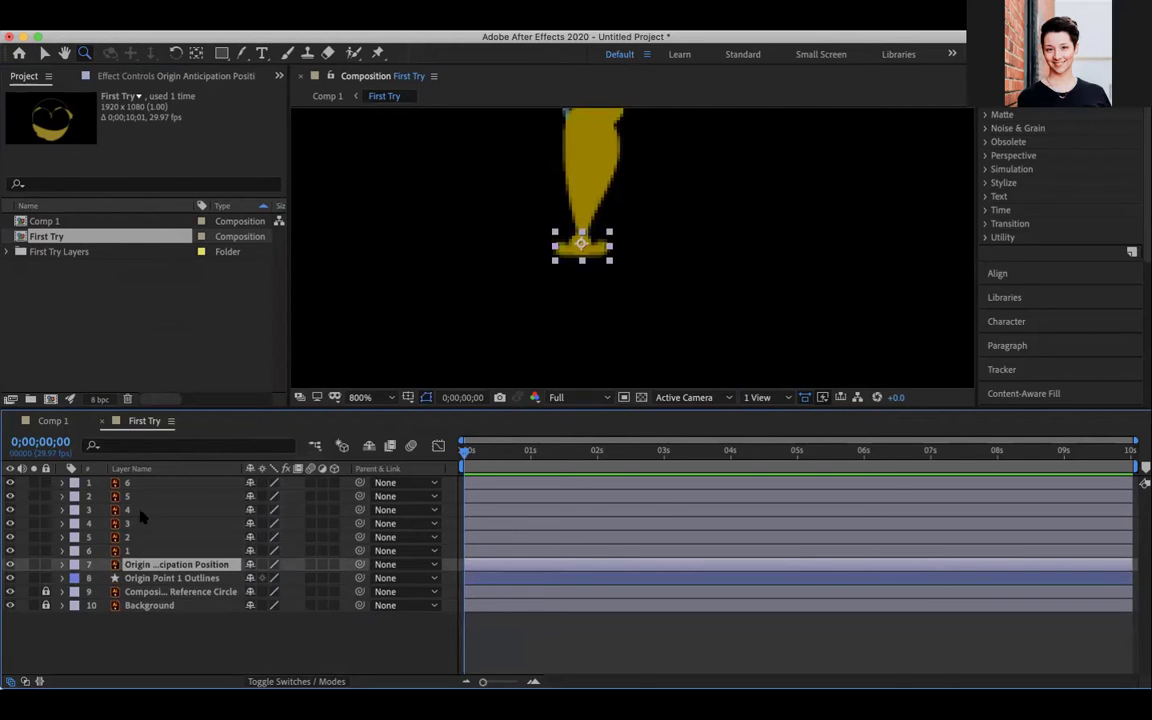
pyautogui.keyDown('shift'); pyautogui.click(136, 482); pyautogui.keyUp('shift')
pyautogui.click(149, 643)
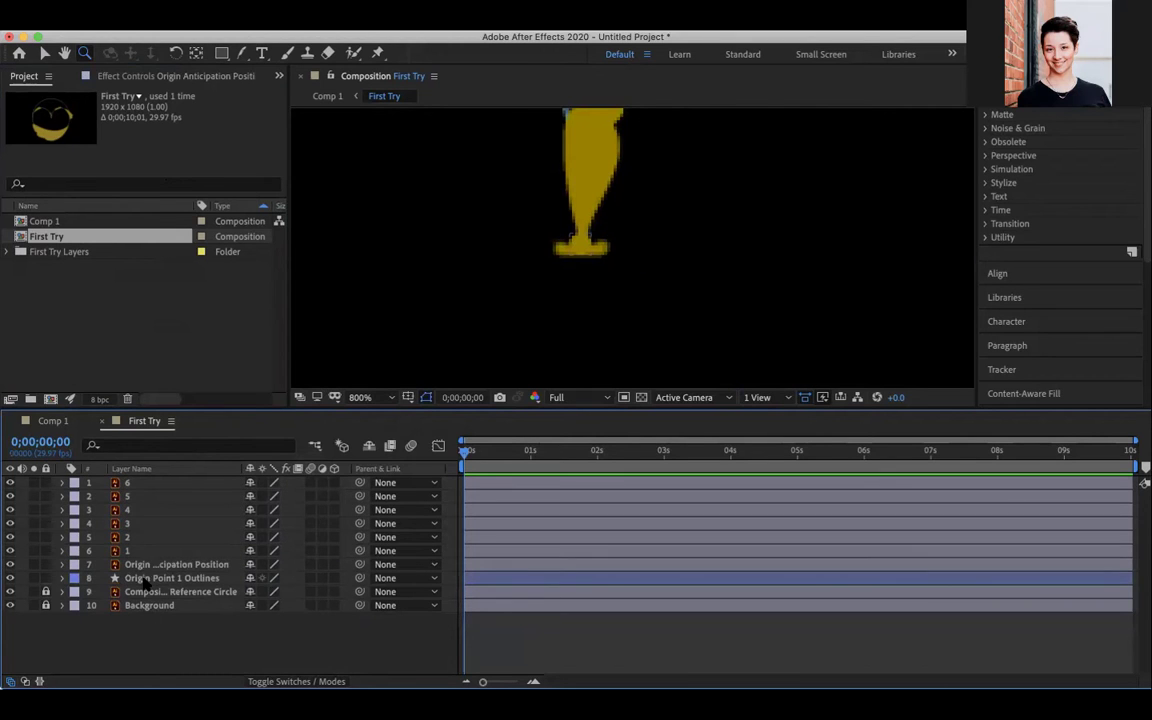
pyautogui.click(149, 578)
pyautogui.click(140, 565)
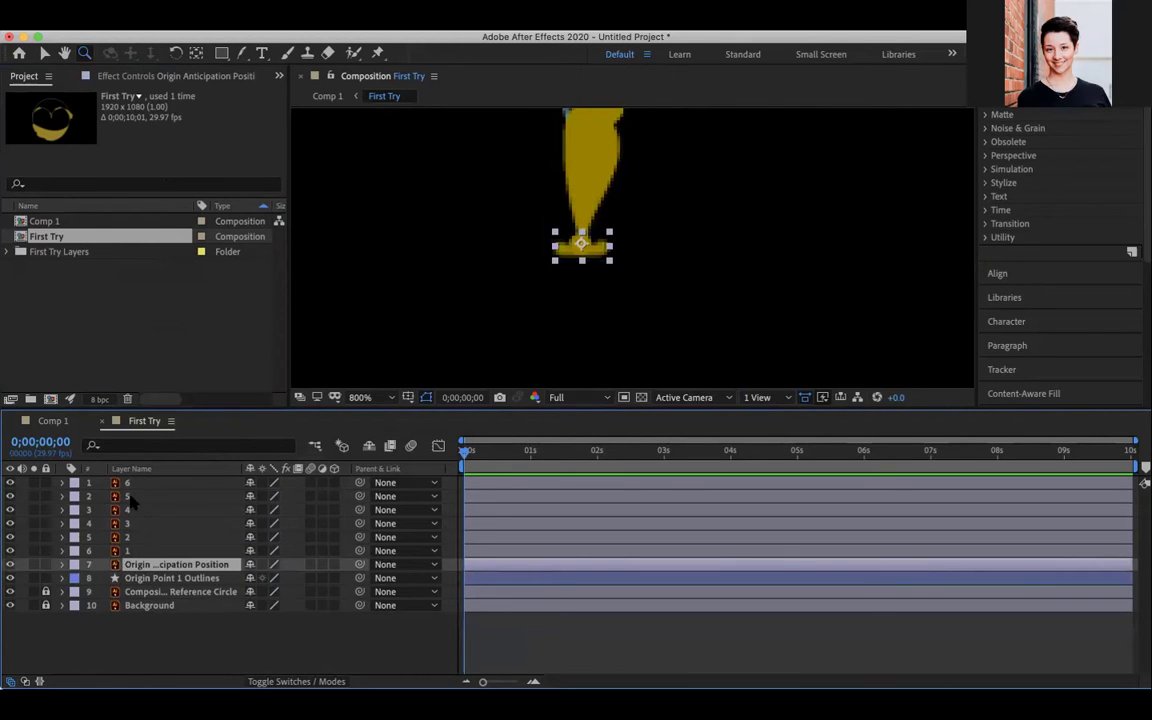
pyautogui.moveTo(45, 566); pyautogui.dragTo(46, 482)
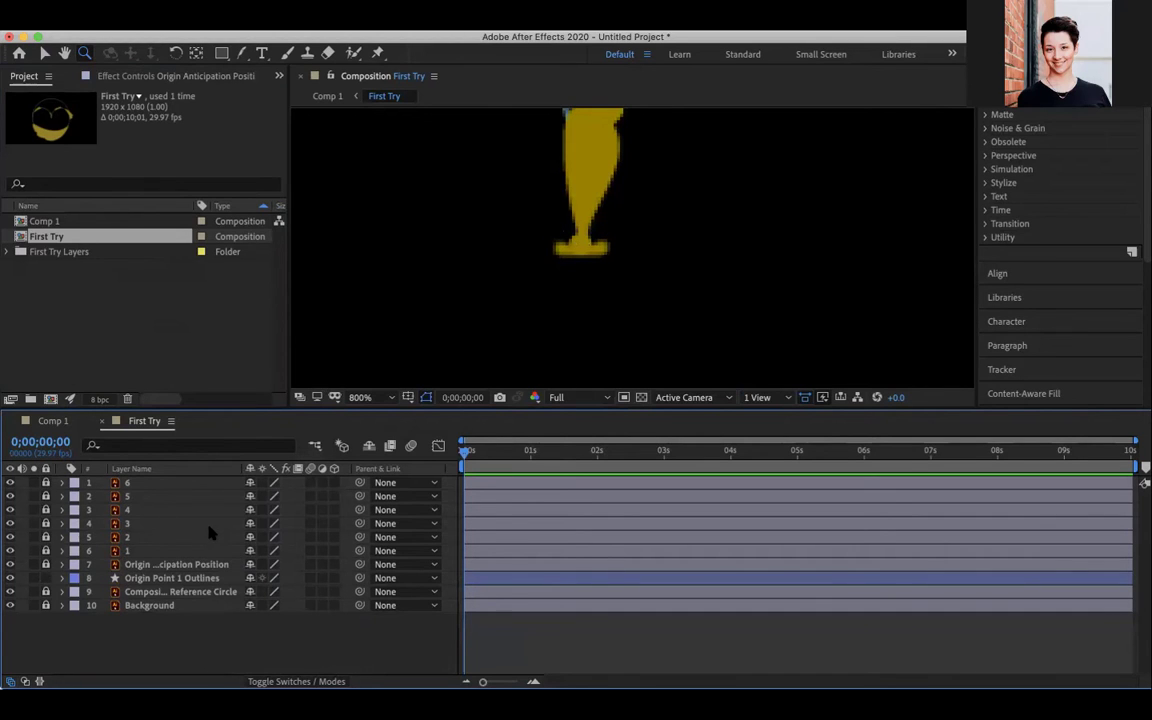
# Step: Move the Origin Point 1 Outlines layer to the top of the layer stack and set its label color to Red
pyautogui.click(155, 578)
pyautogui.moveTo(160, 578); pyautogui.dragTo(138, 484)
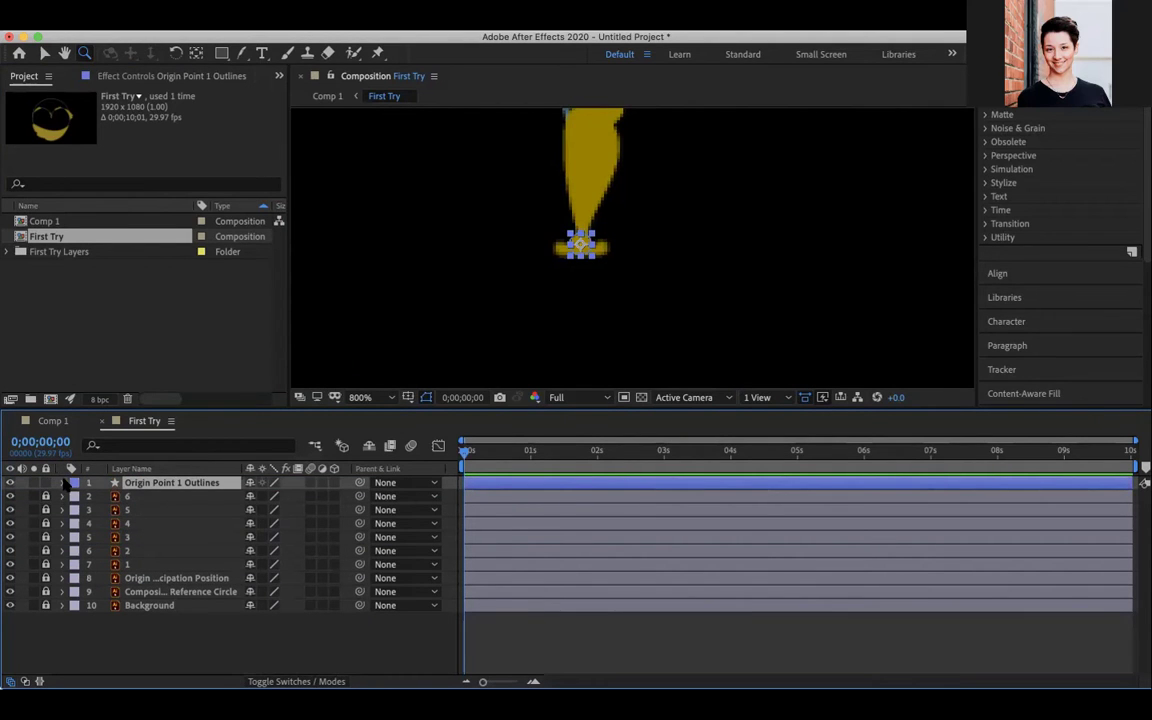
pyautogui.click(250, 622)
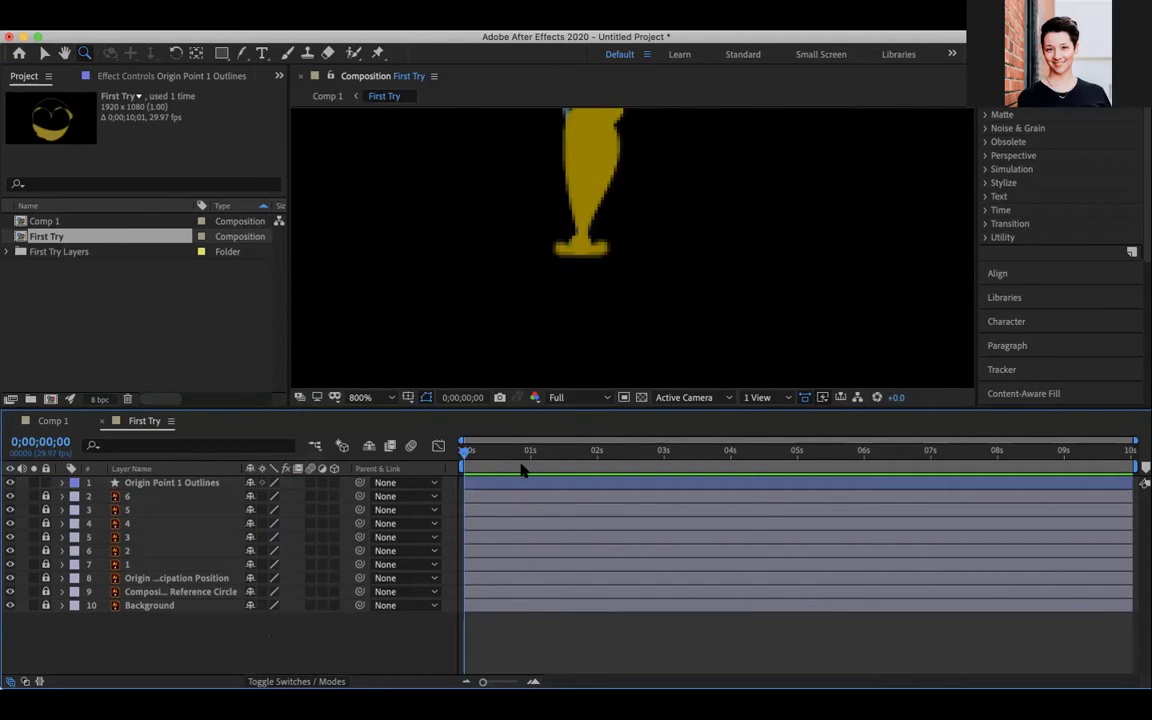
pyautogui.click(74, 483)
pyautogui.click(74, 483)
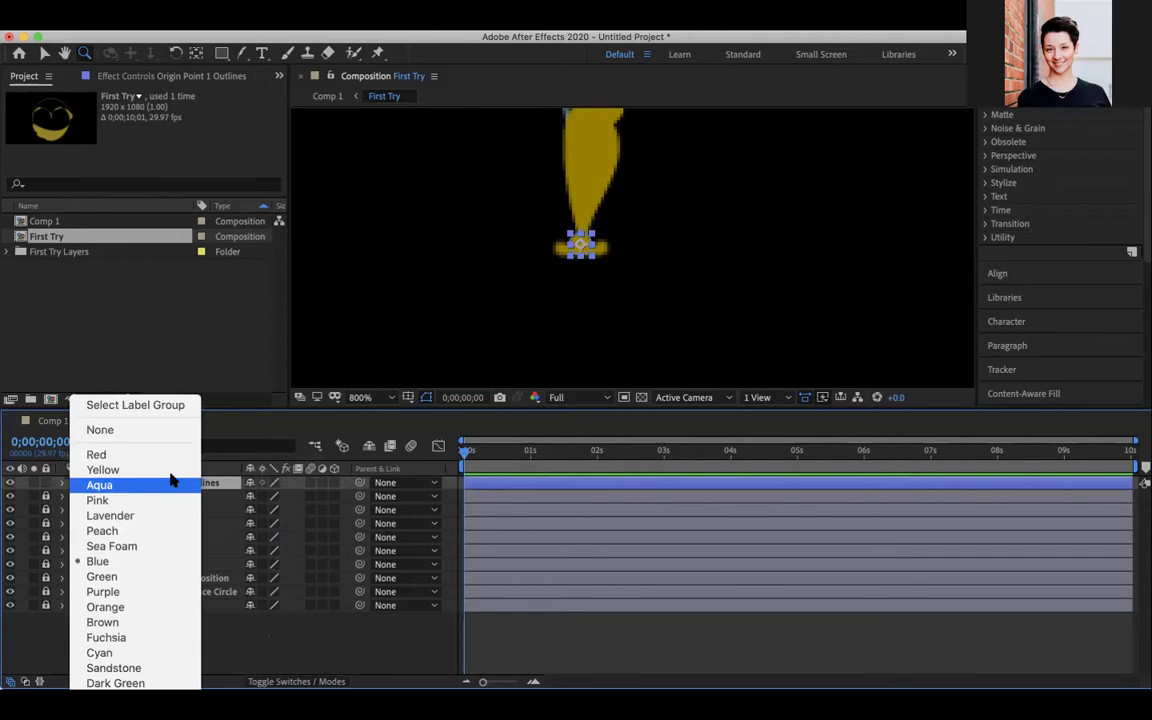
pyautogui.click(136, 455)
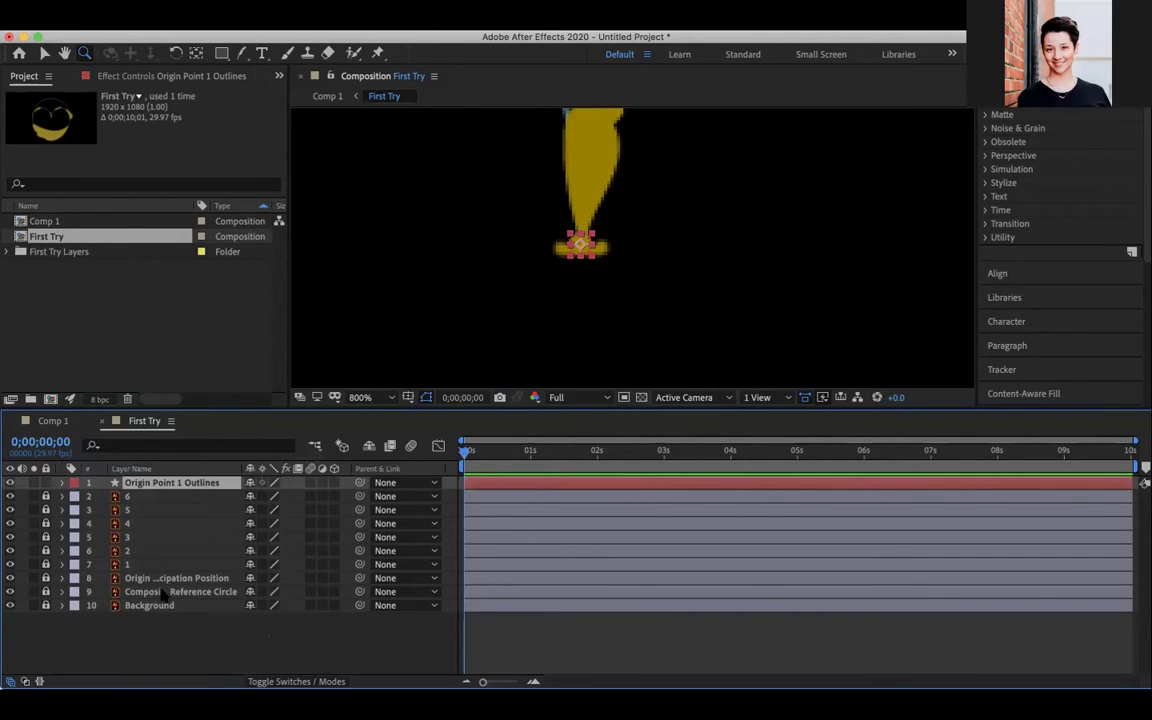
# Step: Expand the Contents and Group 1 properties of the Origin Point 1 Outlines layer and enlarge the timeline area
pyautogui.click(62, 483)
pyautogui.click(76, 497)
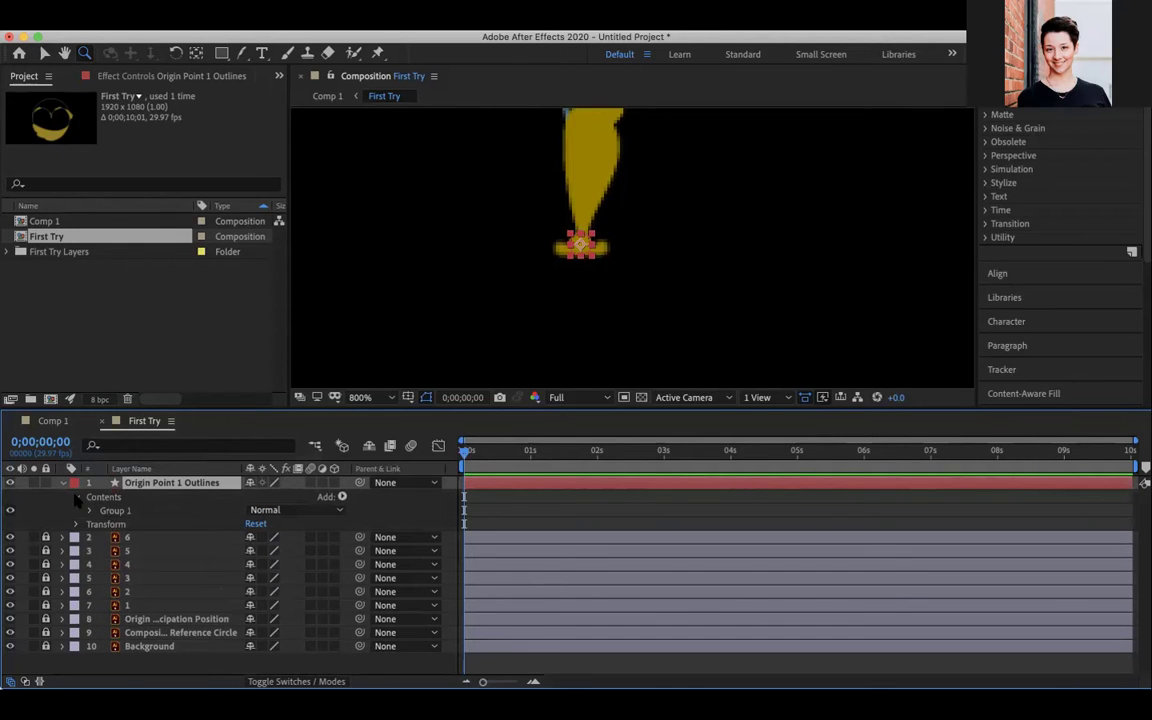
pyautogui.click(89, 510)
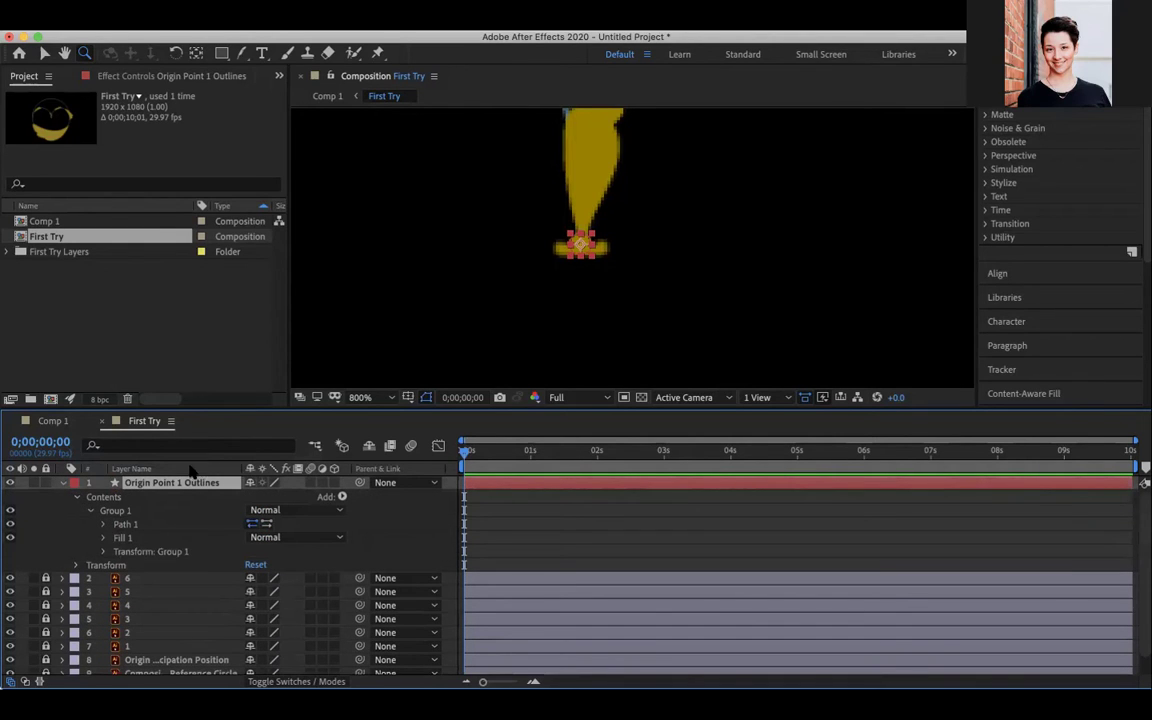
pyautogui.moveTo(247, 405); pyautogui.dragTo(247, 305)
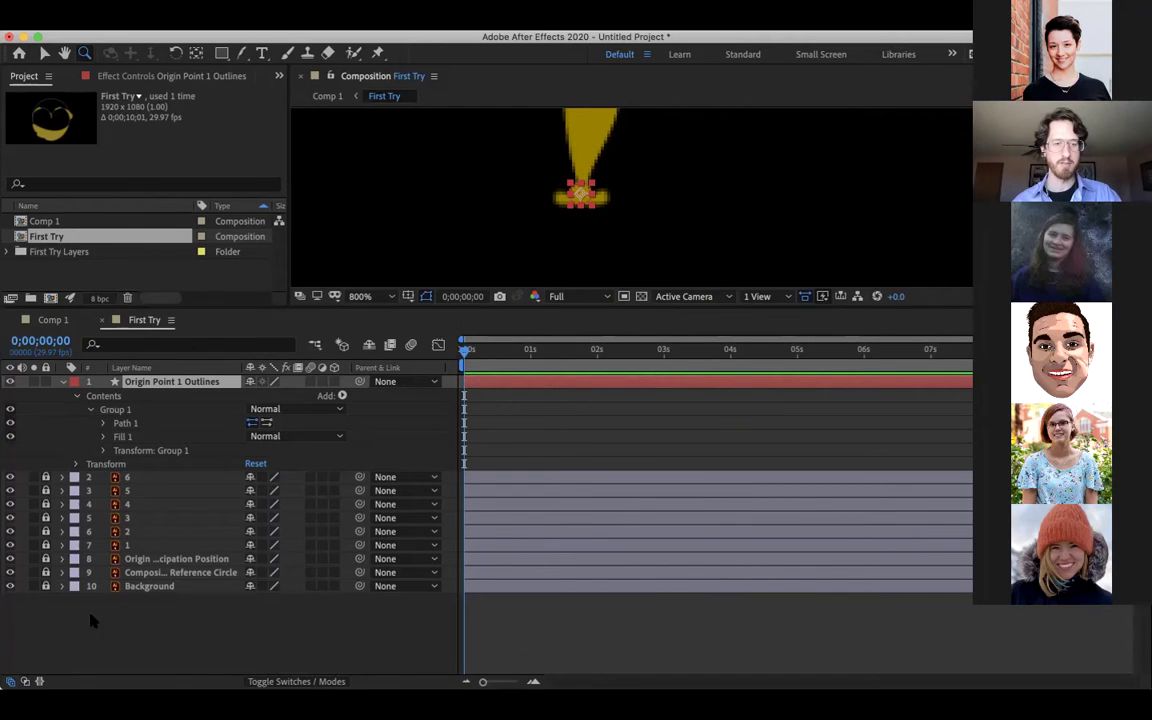
# Step: Undo the layer changes back to before Origin Point 1 was converted into shapes
pyautogui.hotkey('ctrl', 'z')
pyautogui.hotkey('ctrl', 'z')
pyautogui.hotkey('ctrl', 'z')
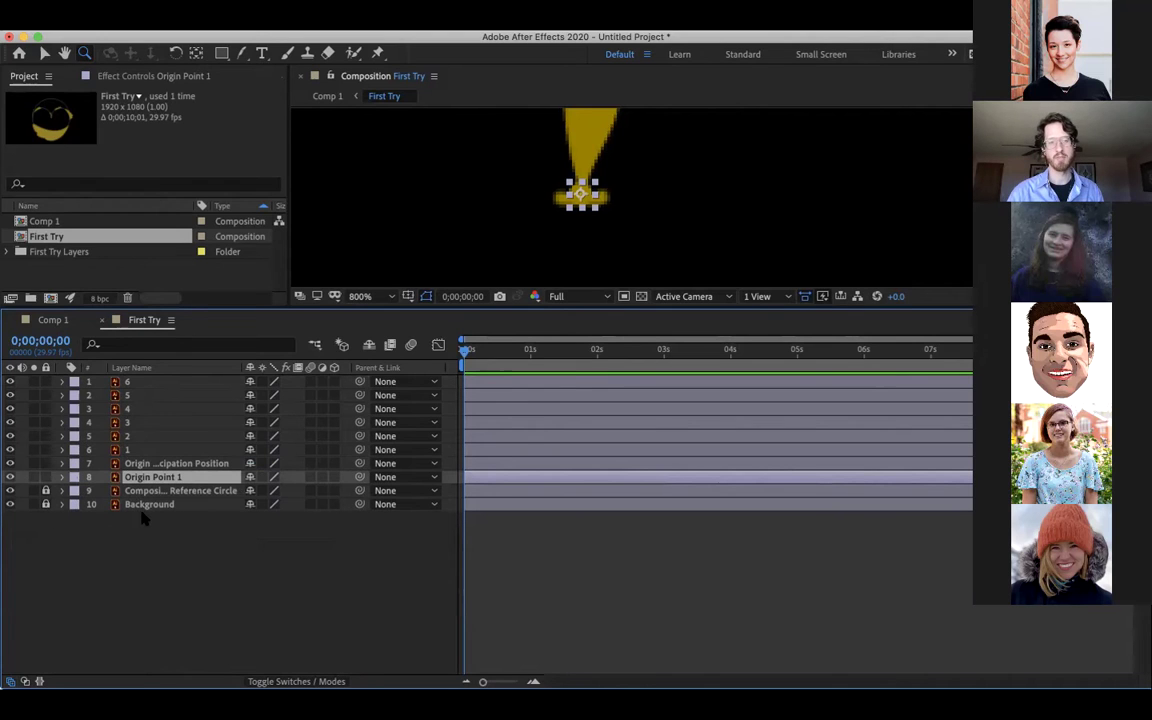
# Step: Create shapes from the Origin Point 1 vector layer and look over the contents of the resulting outlines layer
pyautogui.rightClick(193, 462)
pyautogui.rightClick(185, 477)
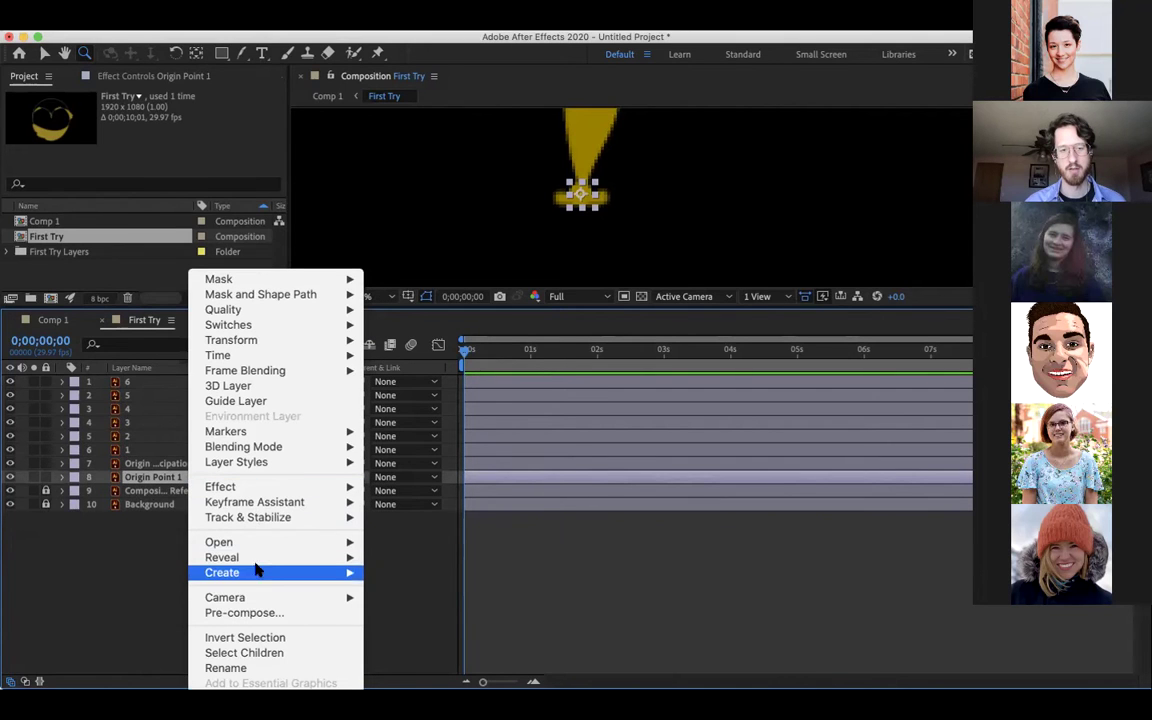
pyautogui.moveTo(278, 571)
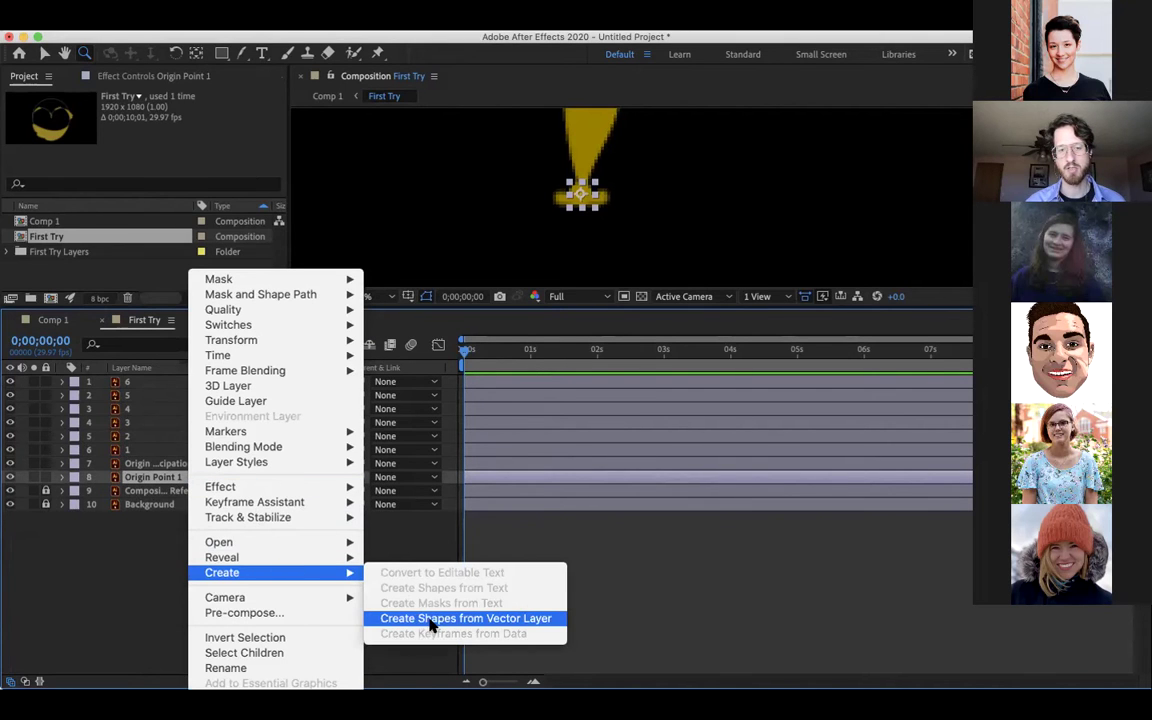
pyautogui.click(533, 620)
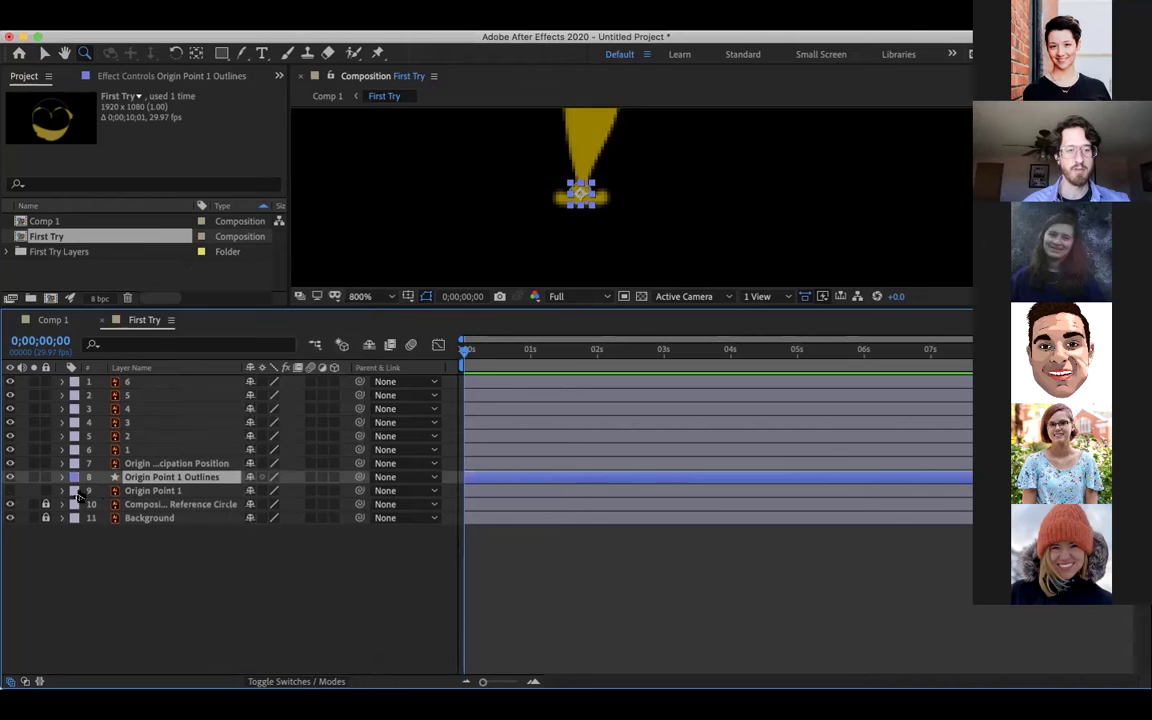
pyautogui.click(61, 477)
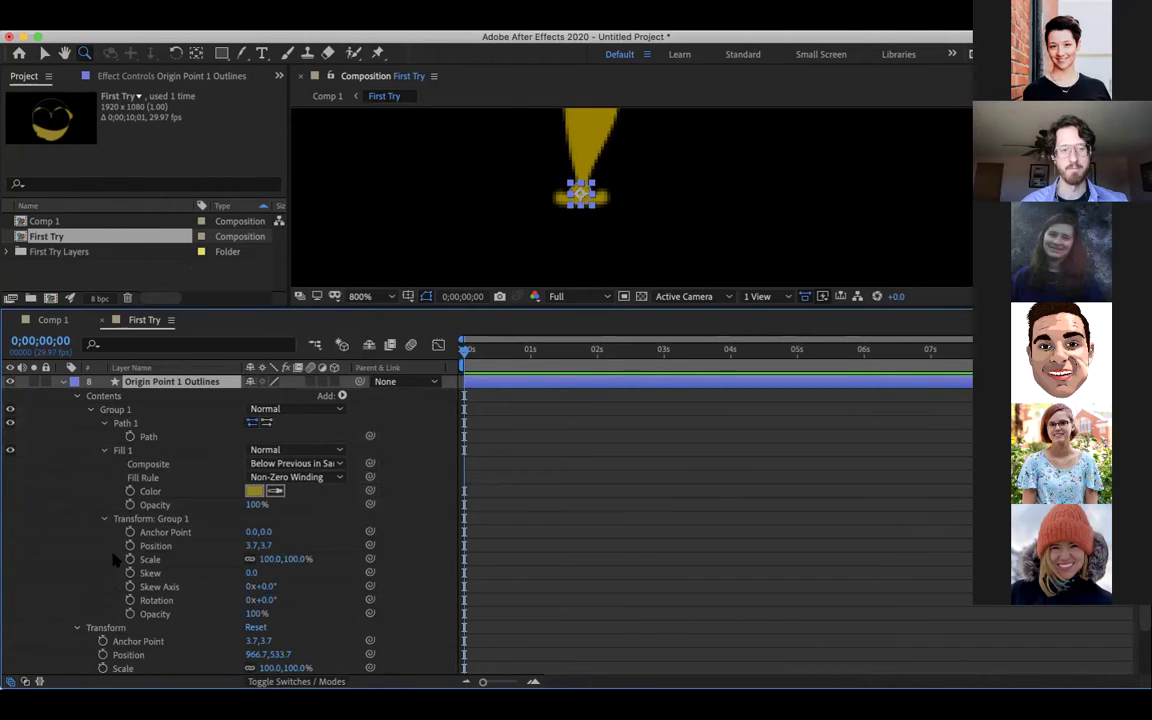
pyautogui.click(140, 423)
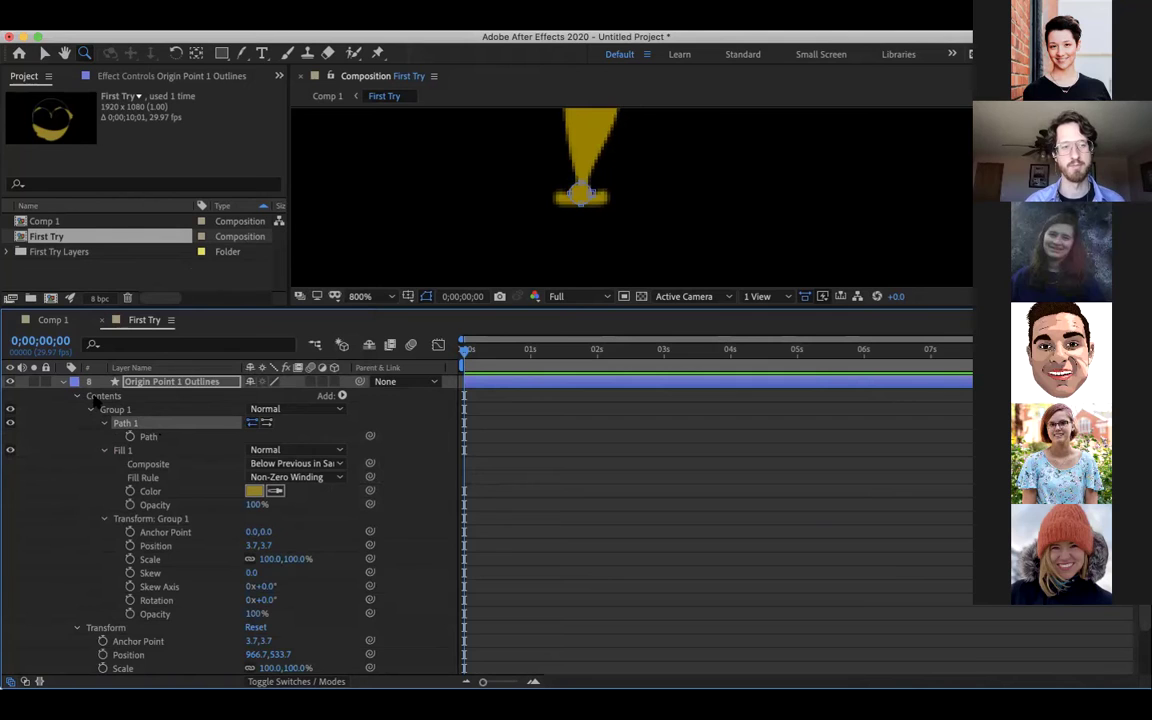
pyautogui.click(63, 381)
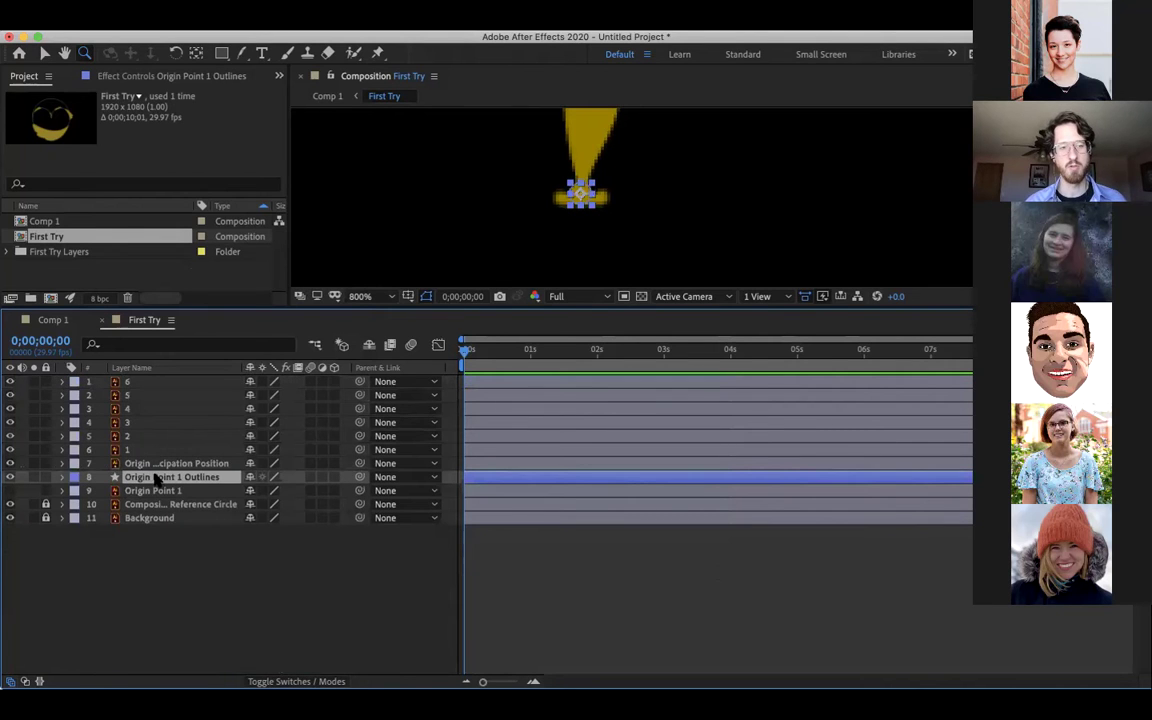
# Step: Move the Origin Point 1 Outlines layer to the top of the stack and lock all the unlocked layers below it
pyautogui.keyDown('super'); pyautogui.click(155, 476); pyautogui.keyUp('super')
pyautogui.click(130, 475)
pyautogui.moveTo(132, 472); pyautogui.dragTo(138, 378)
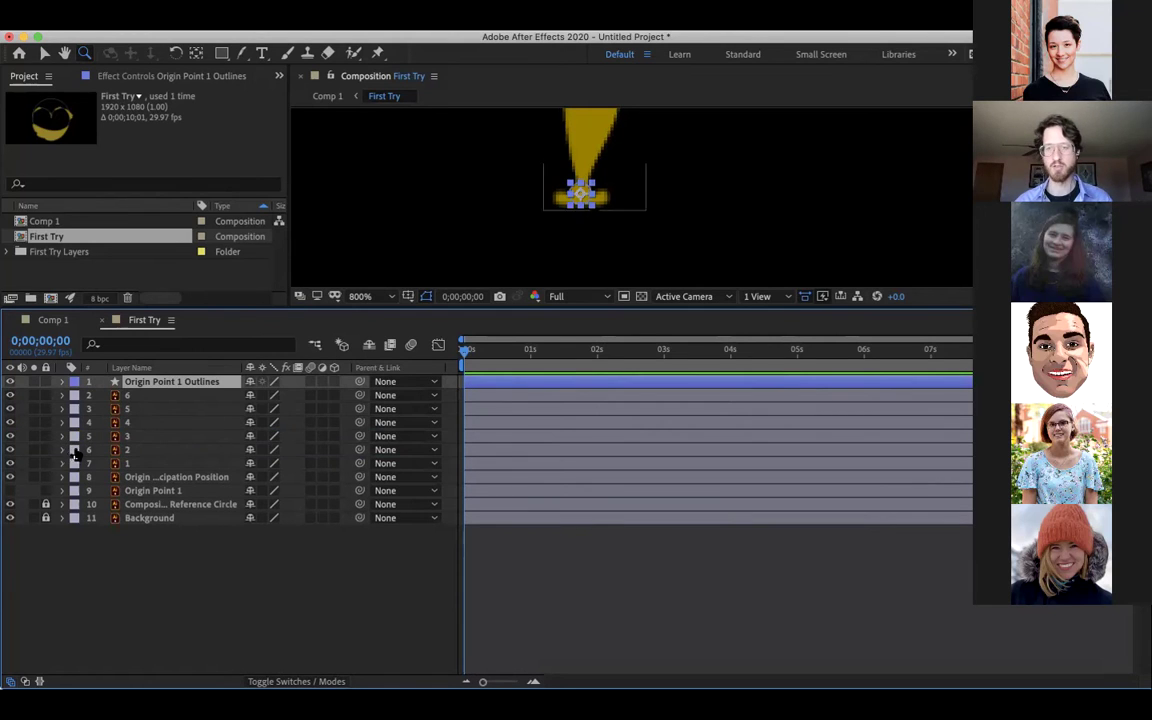
pyautogui.moveTo(43, 398); pyautogui.dragTo(44, 490)
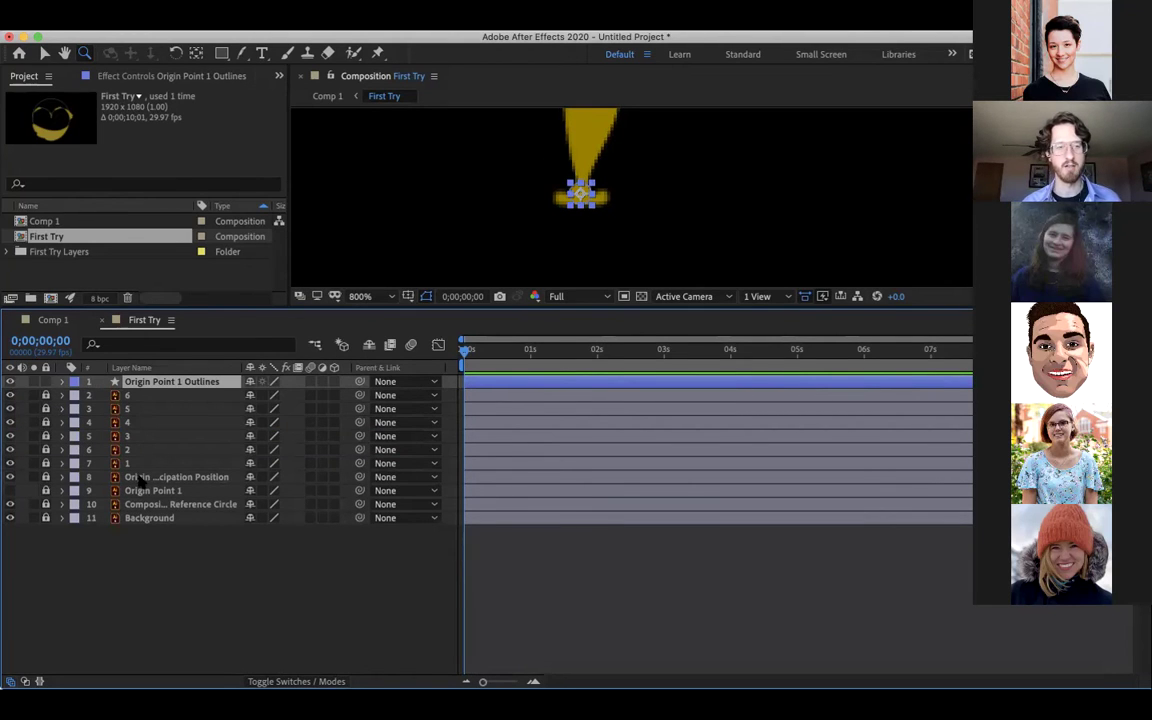
pyautogui.click(62, 382)
pyautogui.click(62, 382)
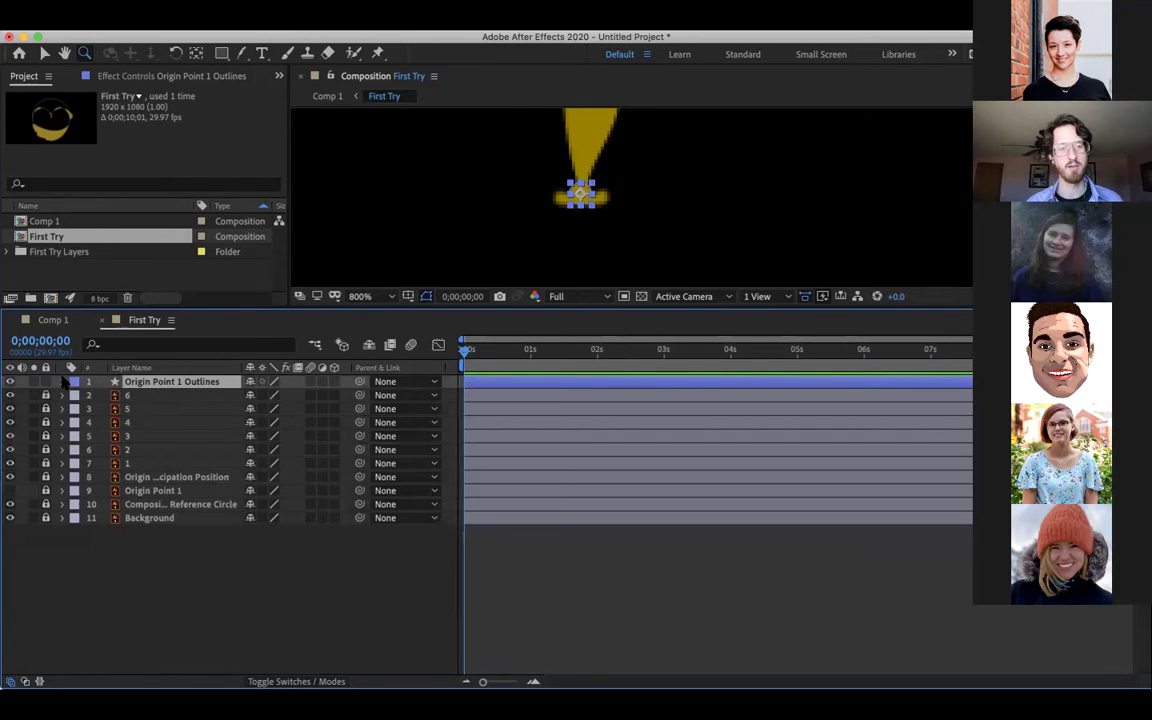
pyautogui.click(74, 391)
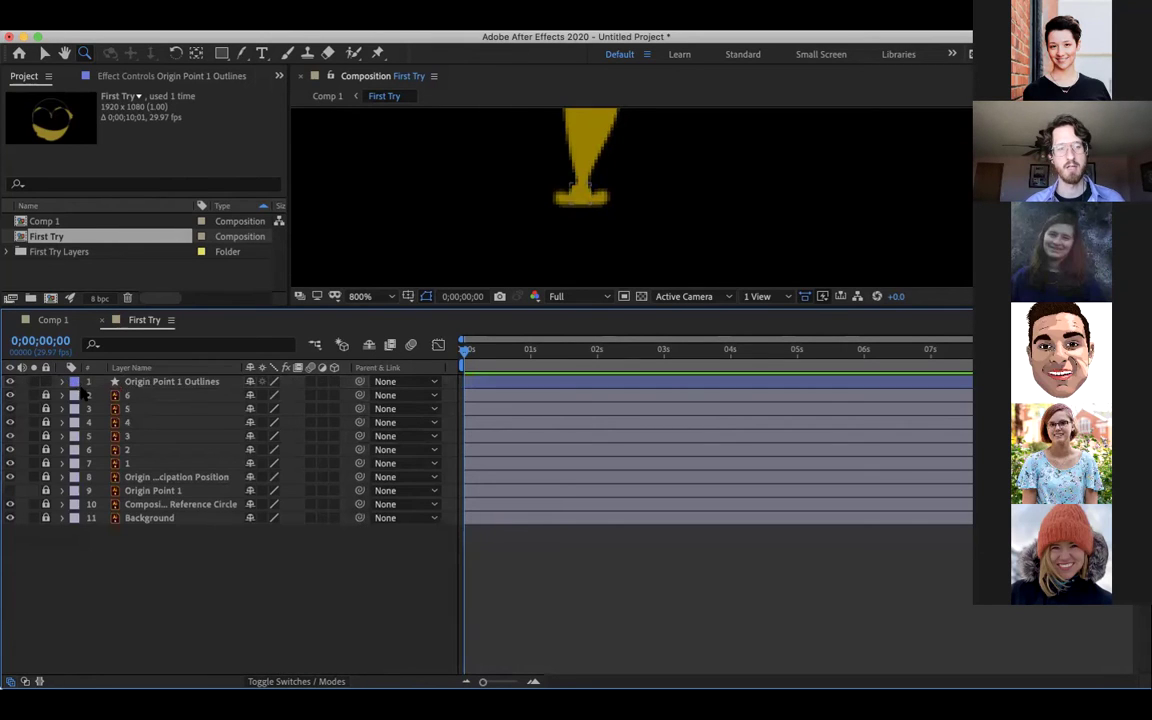
pyautogui.click(76, 381)
pyautogui.click(166, 382)
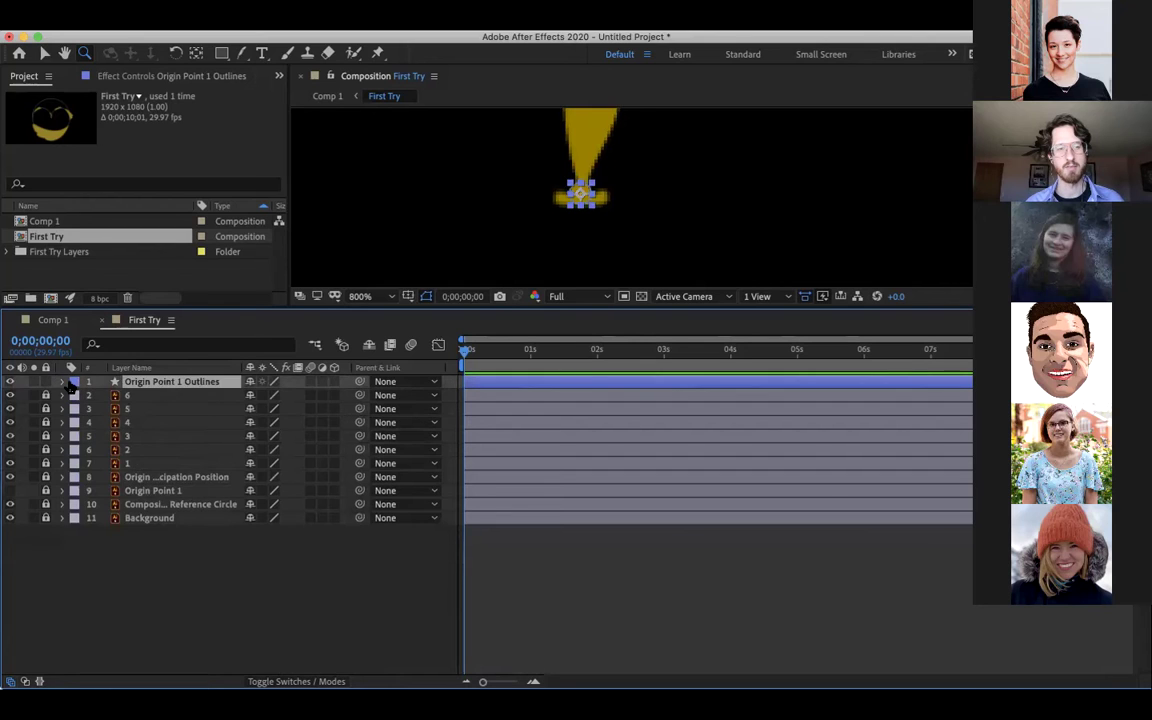
pyautogui.click(74, 391)
pyautogui.click(159, 385)
pyautogui.click(166, 382)
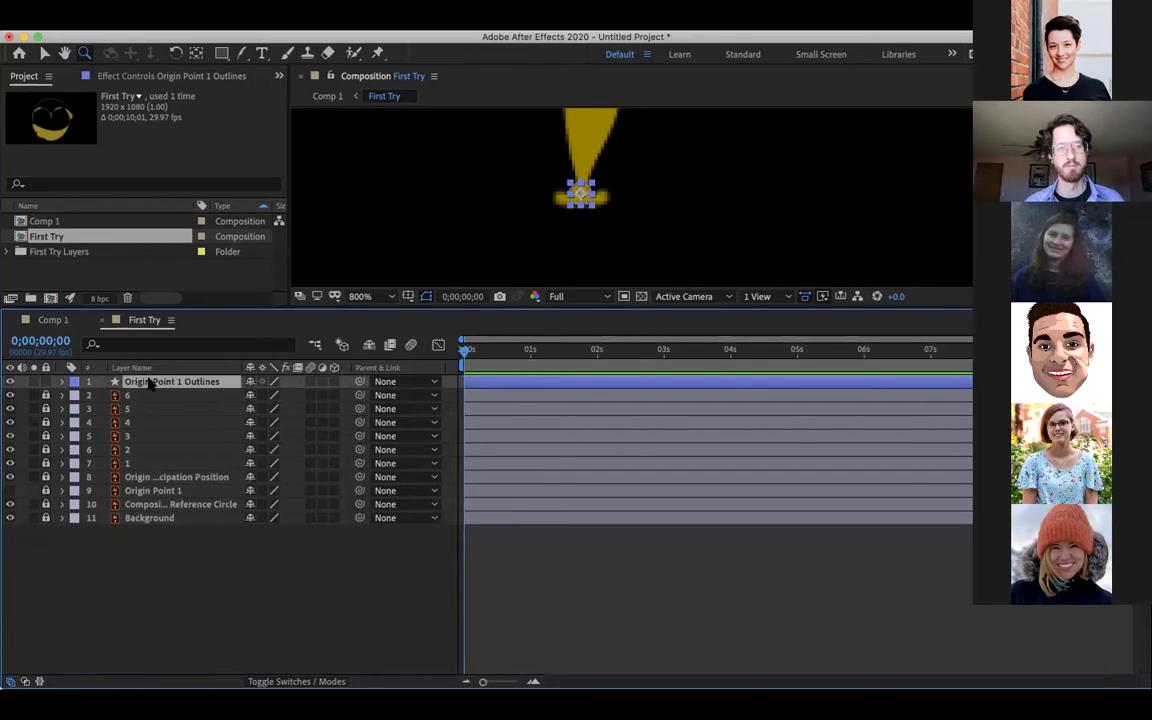
# Step: Examine the Contents and Transform property groups of the Origin Point 1 Outlines layer
pyautogui.click(62, 381)
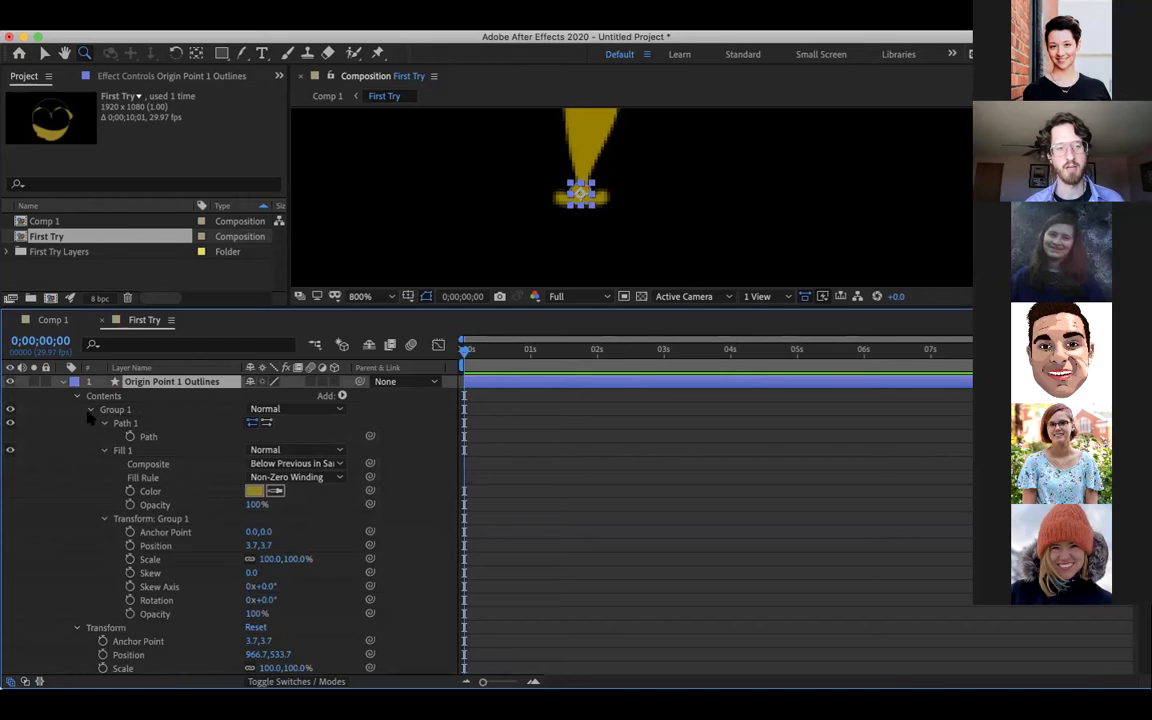
pyautogui.click(63, 382)
pyautogui.click(64, 383)
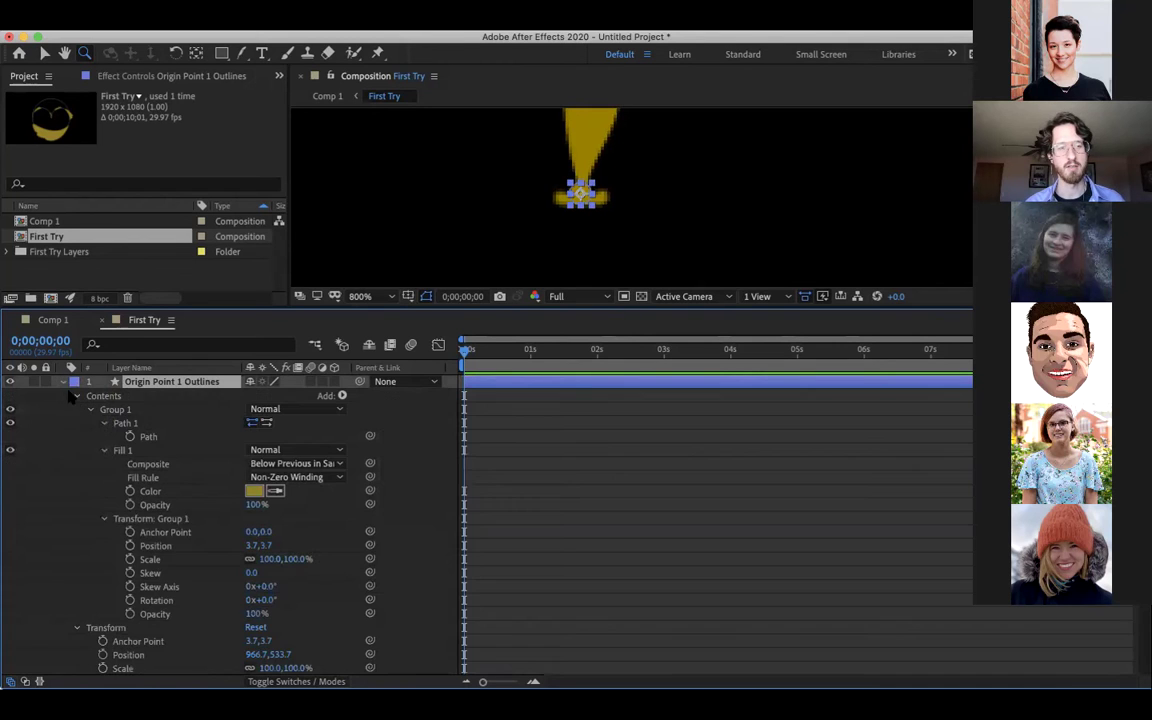
pyautogui.click(76, 396)
pyautogui.click(76, 409)
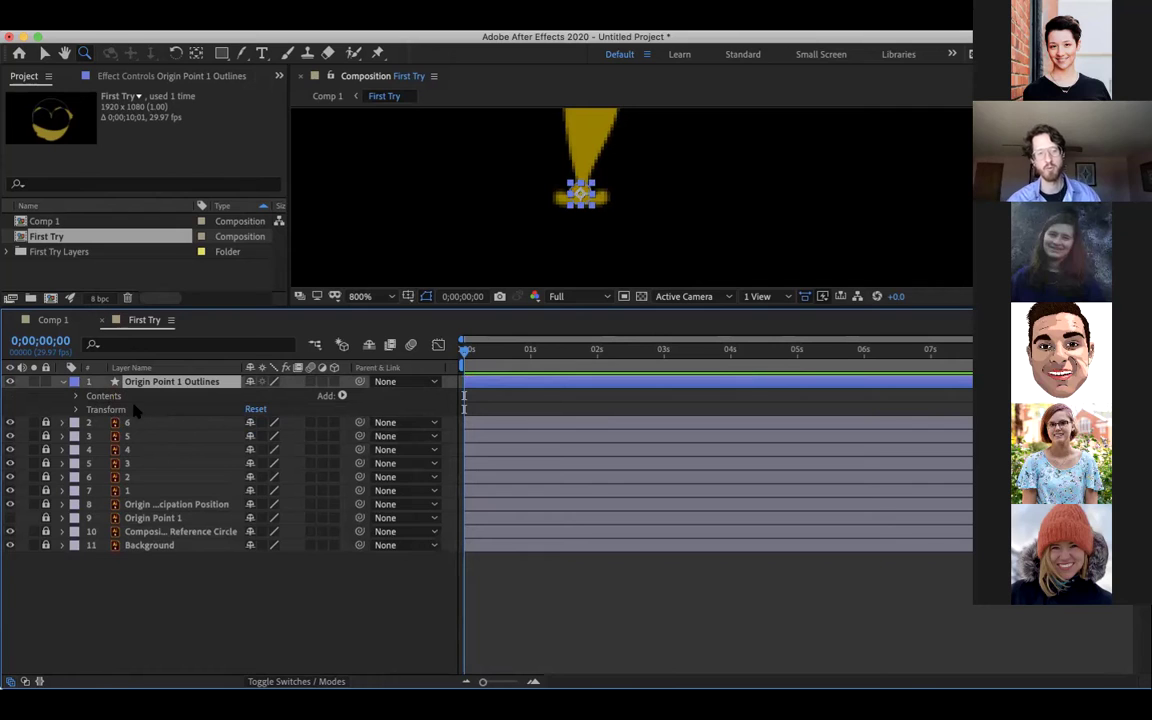
pyautogui.click(76, 396)
pyautogui.click(76, 396)
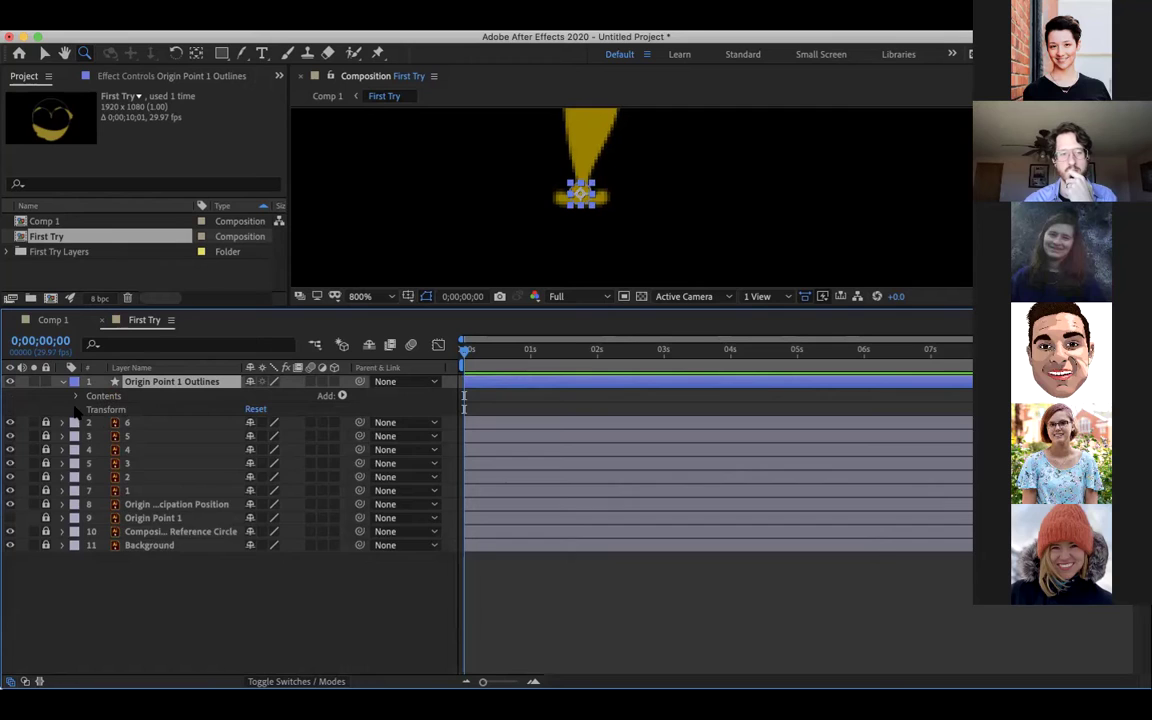
pyautogui.click(75, 411)
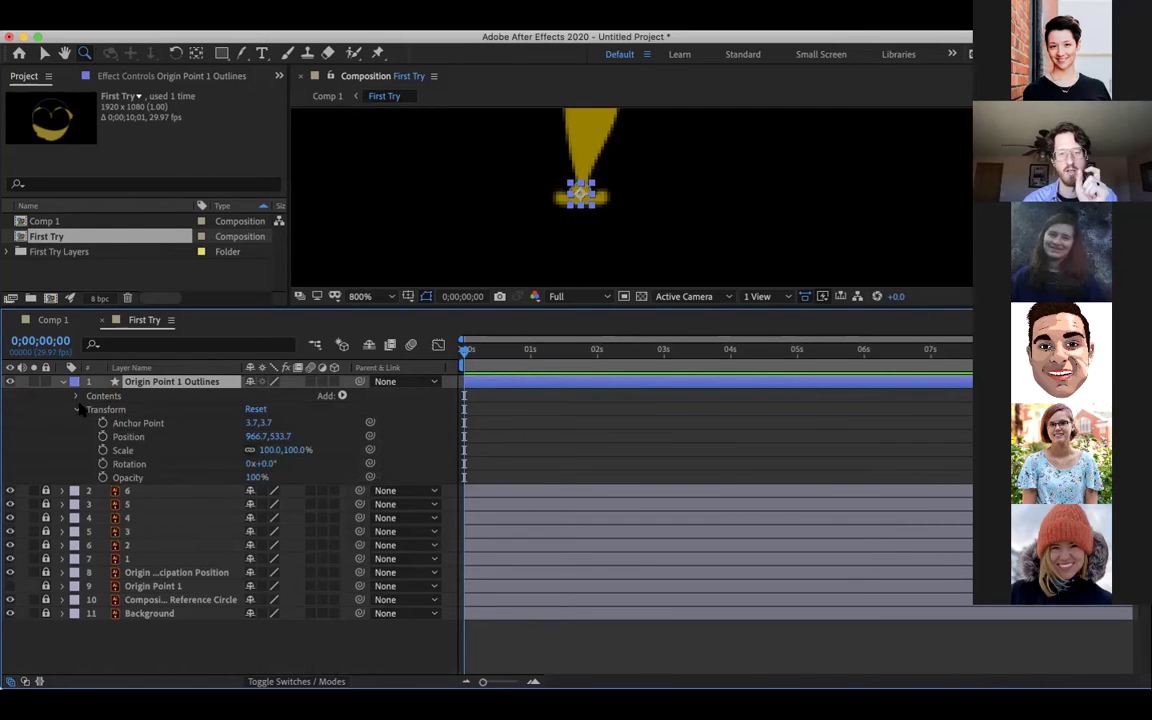
pyautogui.click(76, 410)
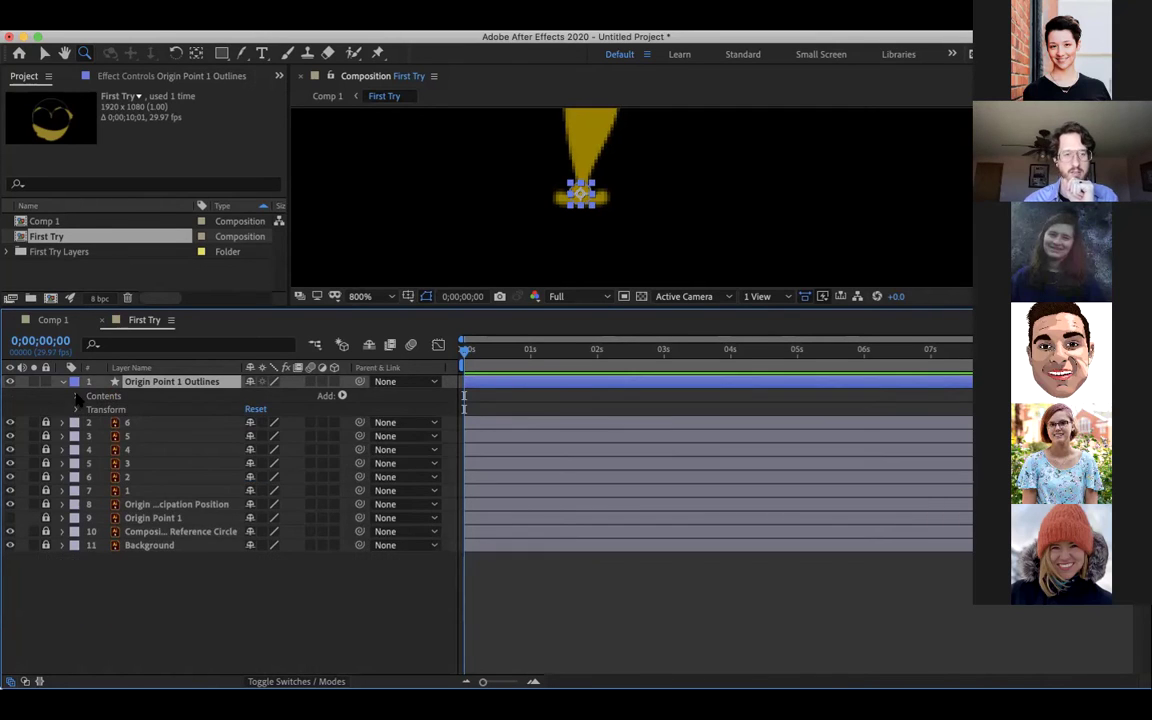
# Step: Expand the Contents of Origin Point 1 Outlines and add a Path keyframe for Path 1 at 0;00;00;00
pyautogui.click(77, 396)
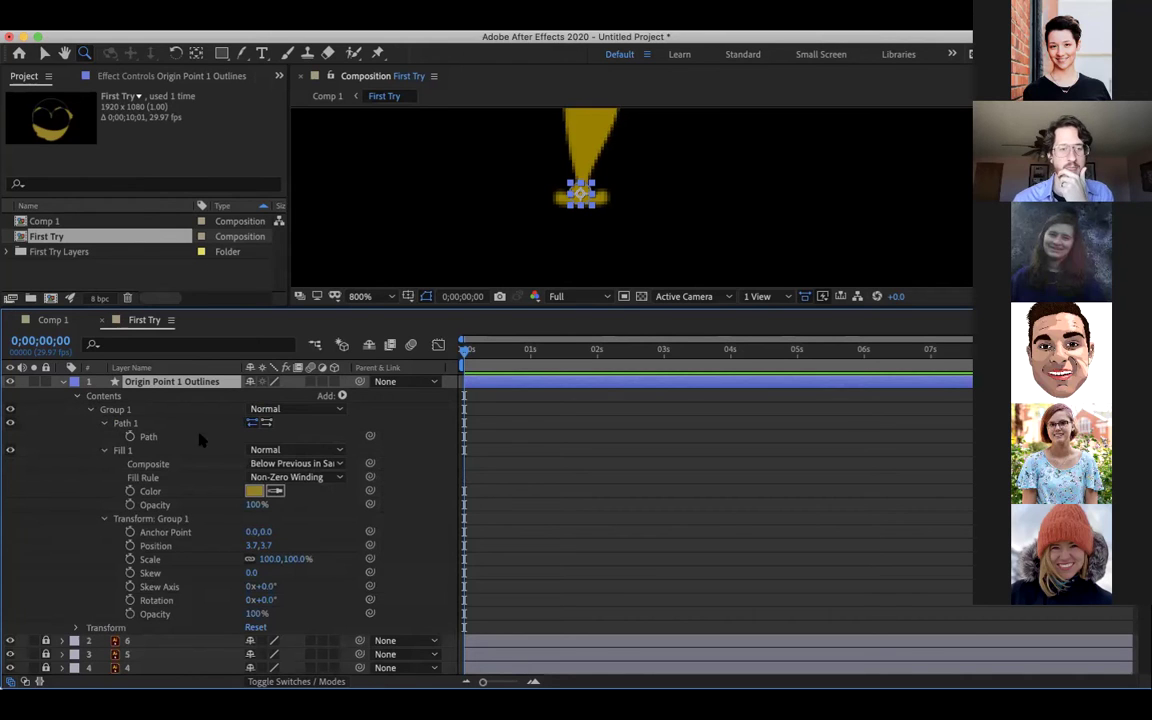
pyautogui.click(91, 410)
pyautogui.click(90, 410)
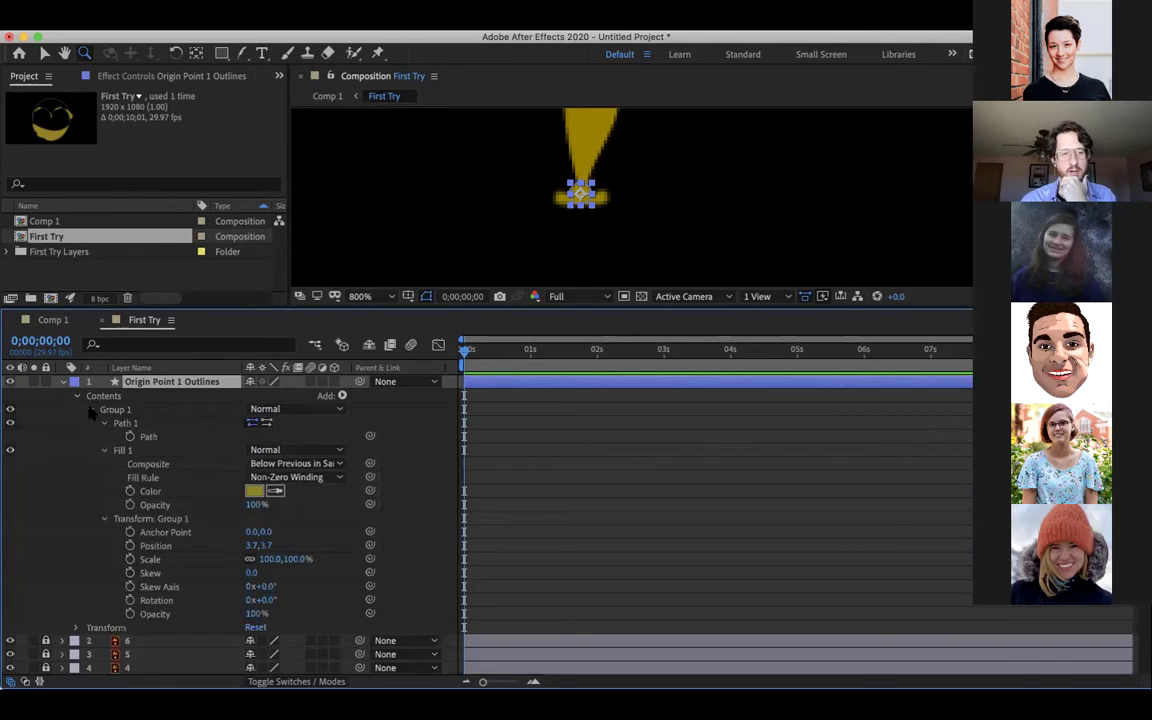
pyautogui.click(130, 437)
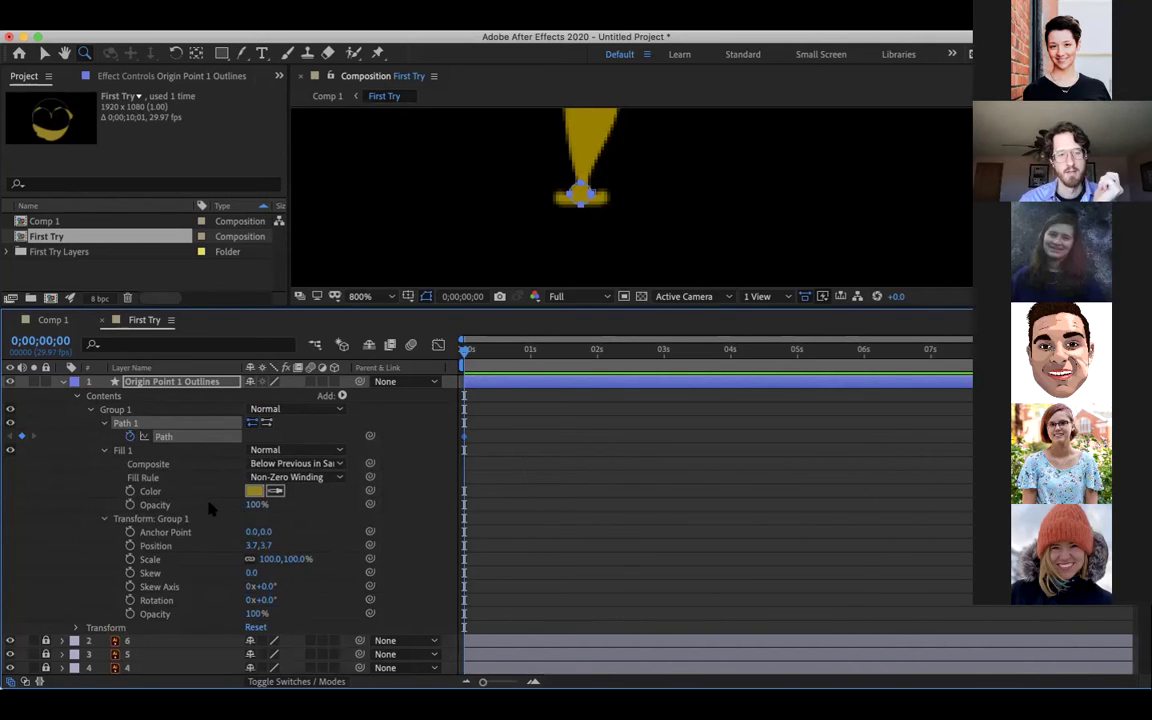
# Step: Change the Fill 1 color of the Origin Point 1 Outlines shape to light blue
pyautogui.click(255, 490)
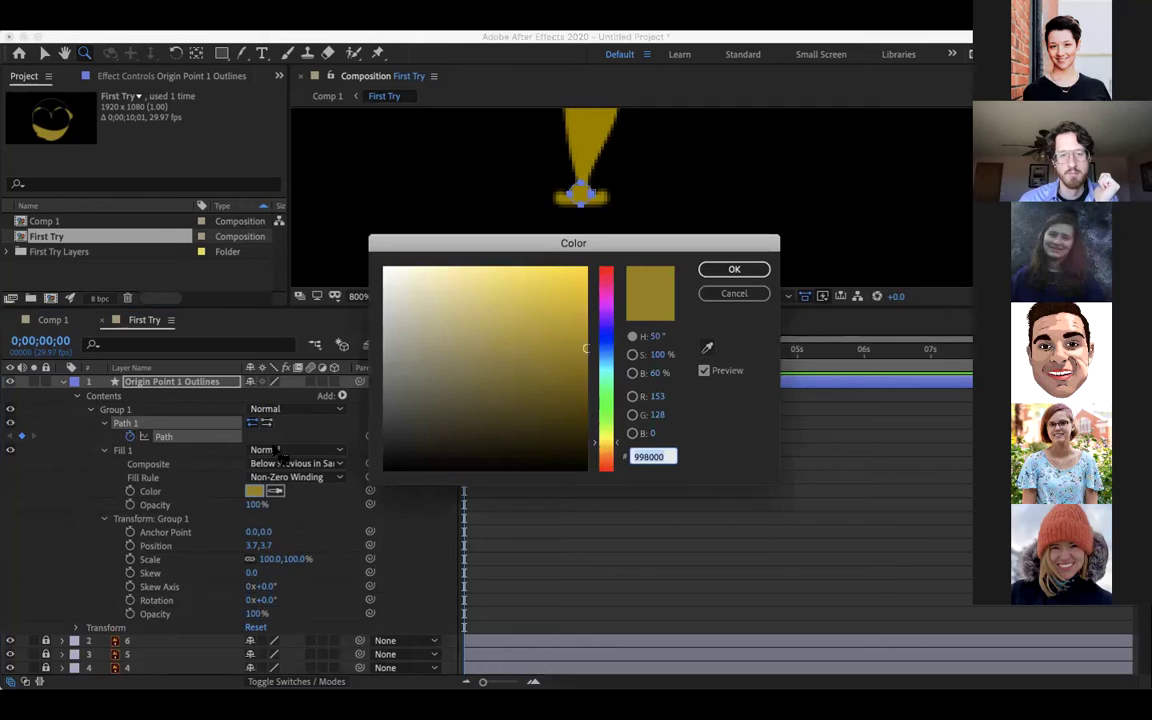
pyautogui.moveTo(604, 245); pyautogui.dragTo(537, 258)
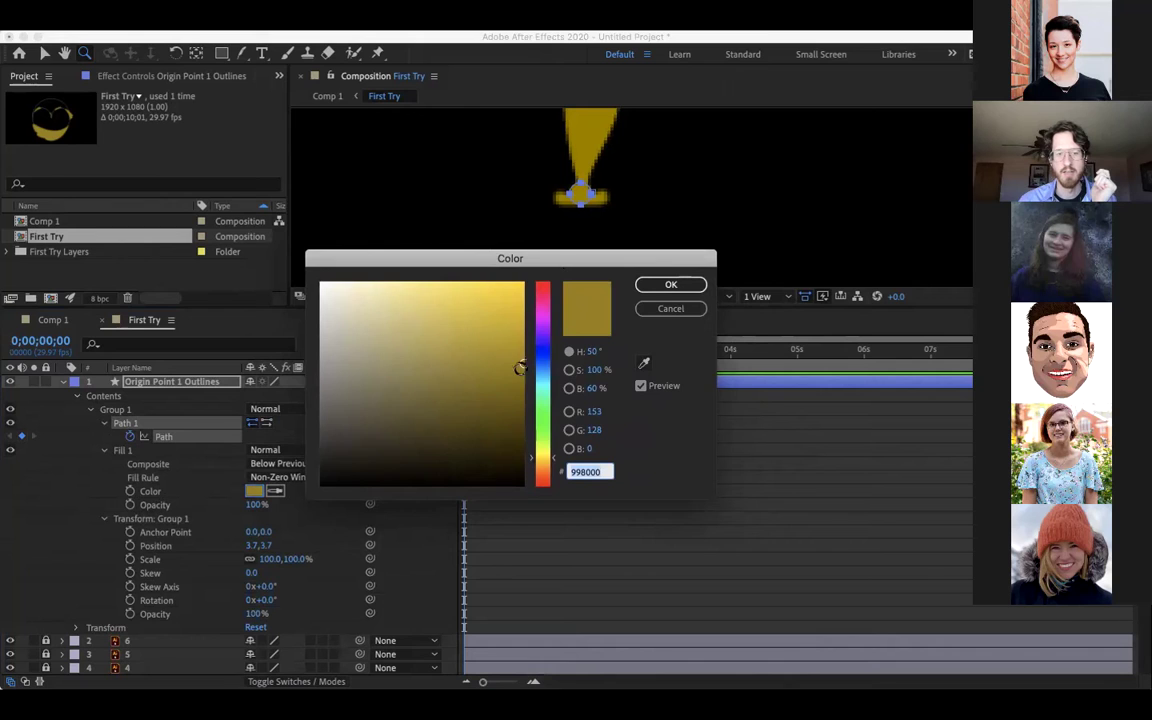
pyautogui.moveTo(532, 458)
pyautogui.mouseDown()
pyautogui.moveTo(535, 372)
pyautogui.moveTo(435, 285)
pyautogui.moveTo(391, 284)
pyautogui.moveTo(407, 285)
pyautogui.mouseUp()
pyautogui.click(652, 285)
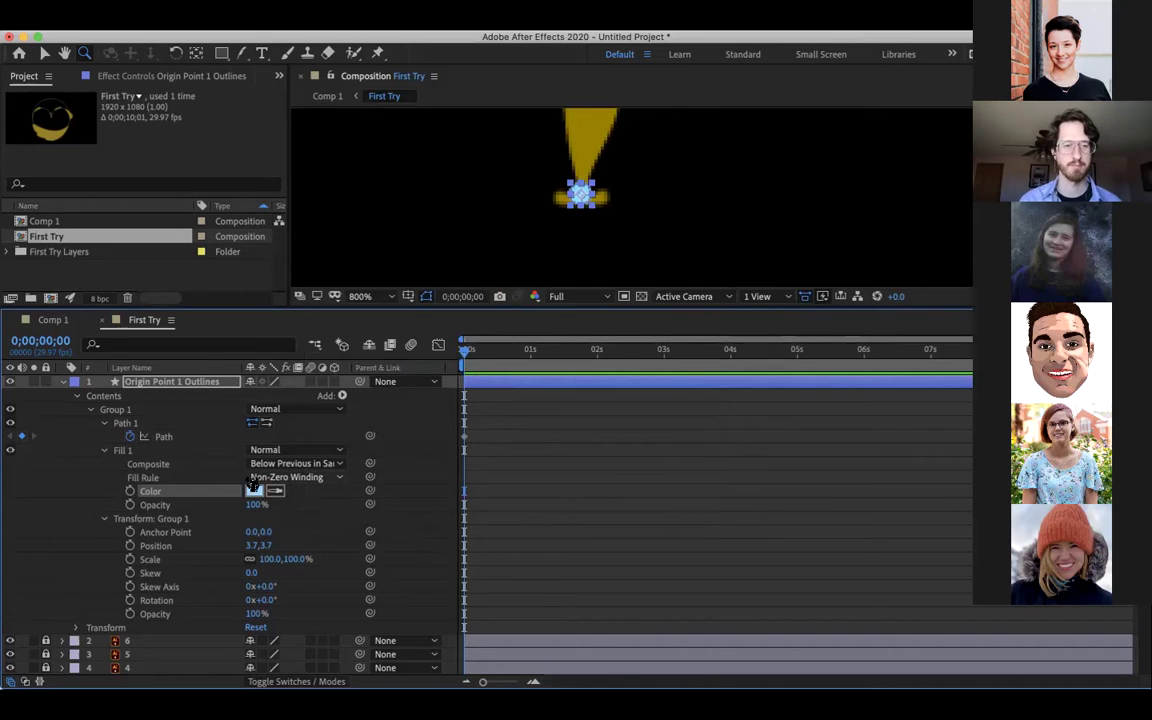
# Step: Set the Fill 1 color of the Origin Point 1 Outlines shape to light purple
pyautogui.click(254, 490)
pyautogui.click(545, 330)
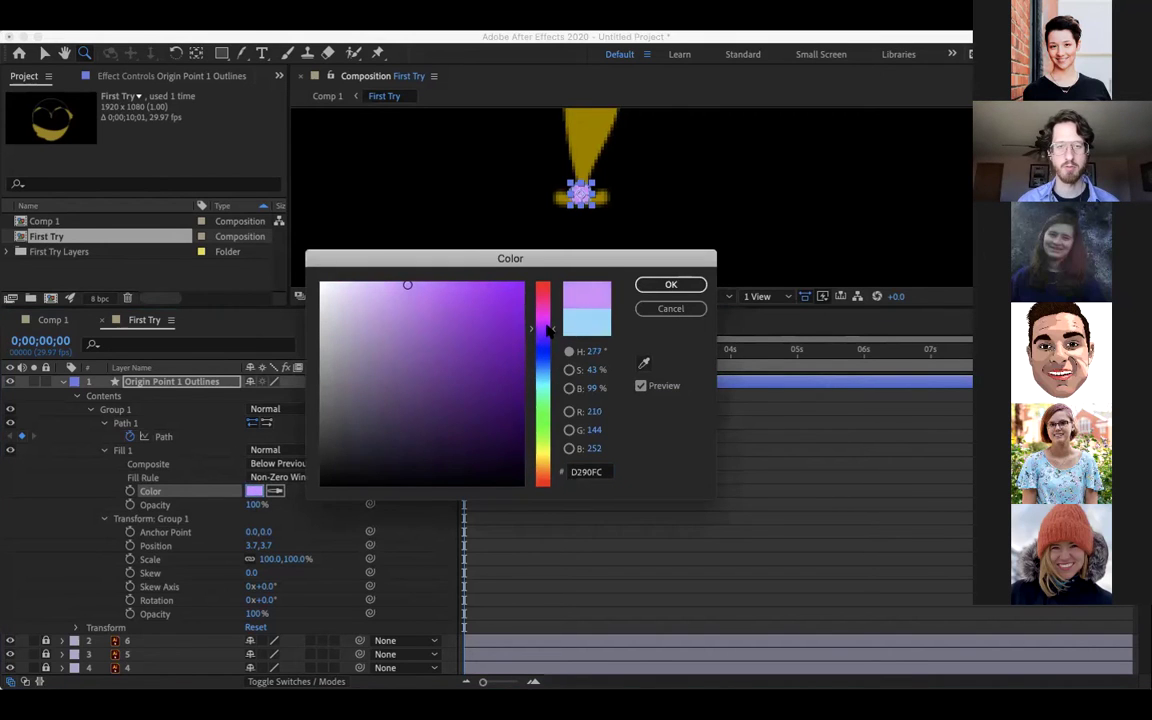
pyautogui.click(428, 291)
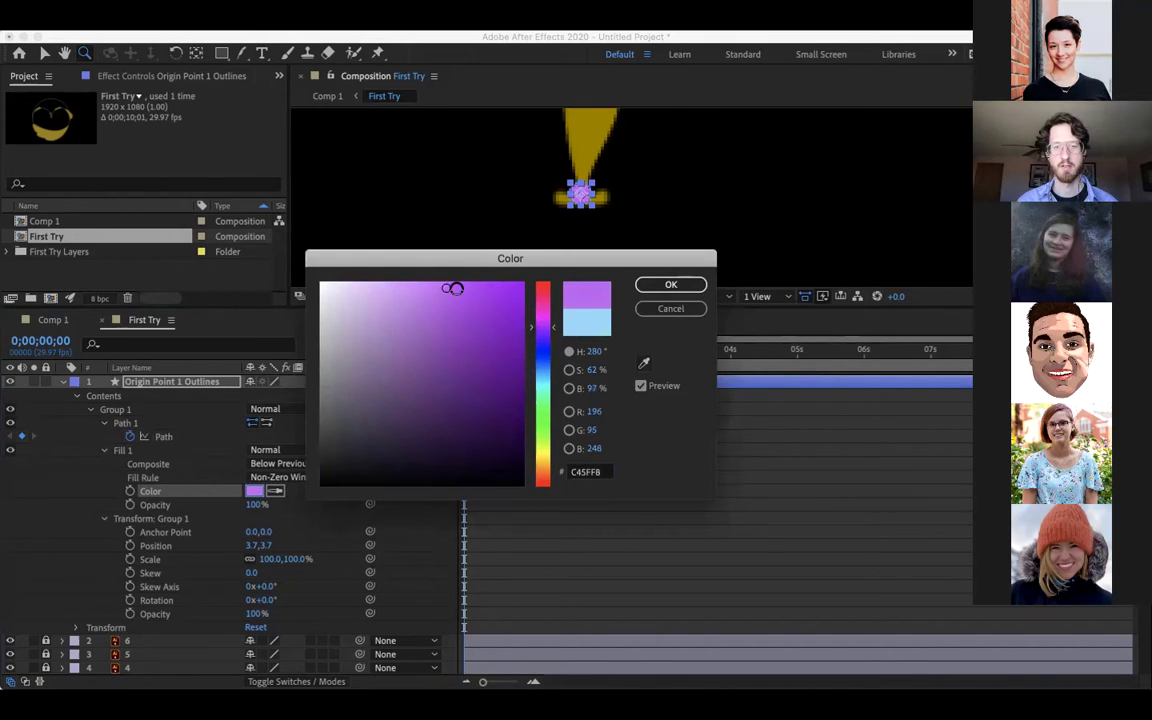
pyautogui.moveTo(428, 291); pyautogui.dragTo(428, 296)
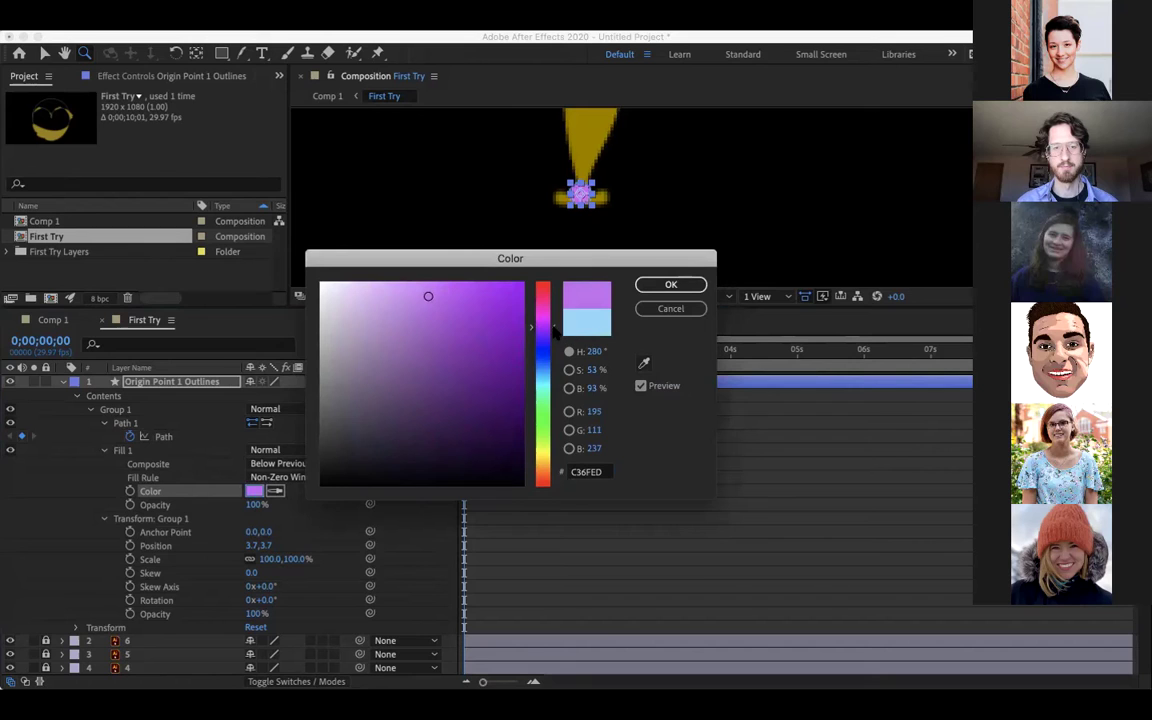
pyautogui.moveTo(553, 328); pyautogui.dragTo(552, 332)
pyautogui.moveTo(438, 290); pyautogui.dragTo(442, 289)
pyautogui.click(670, 287)
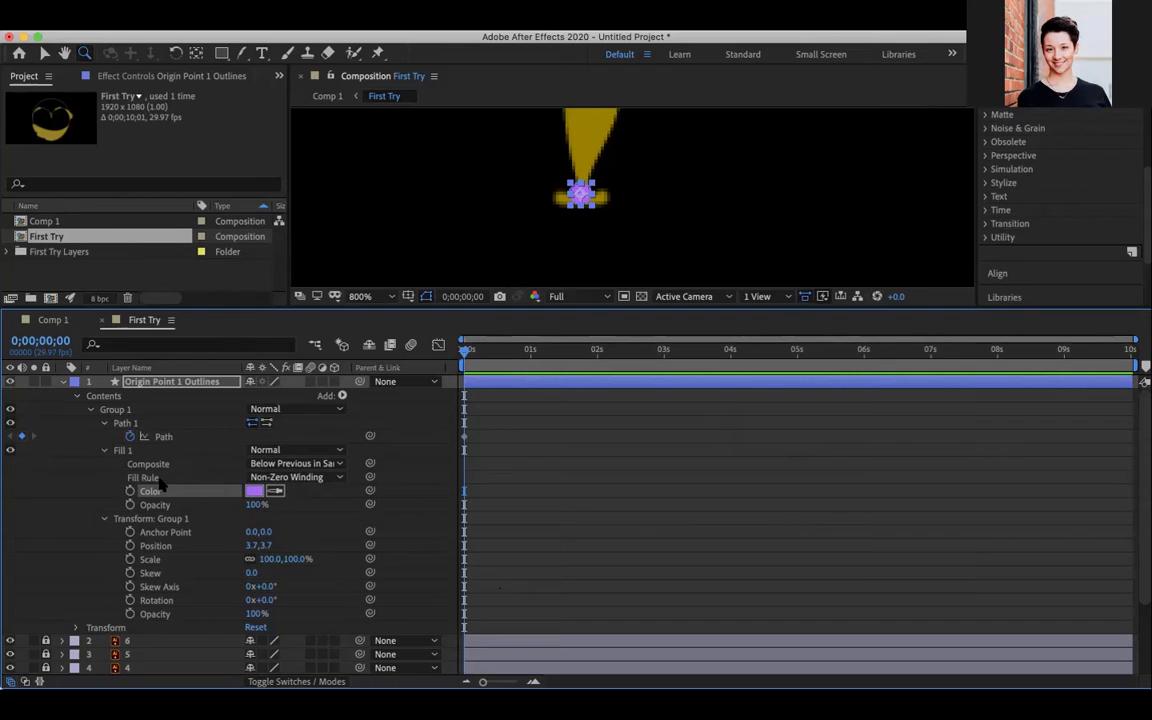
# Step: Collapse the Origin Point 1 Outlines layer and relock the Origin Anticipation Position layer, leaving only the outlines layer unlocked
pyautogui.click(62, 382)
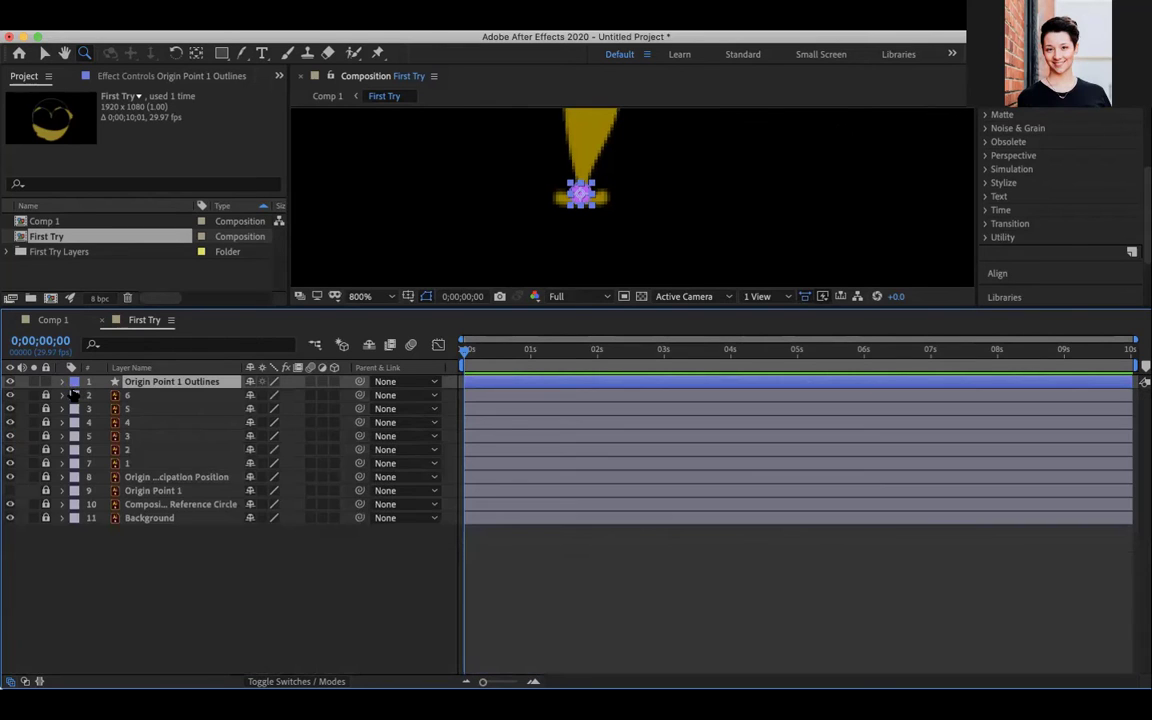
pyautogui.click(139, 475)
pyautogui.click(165, 480)
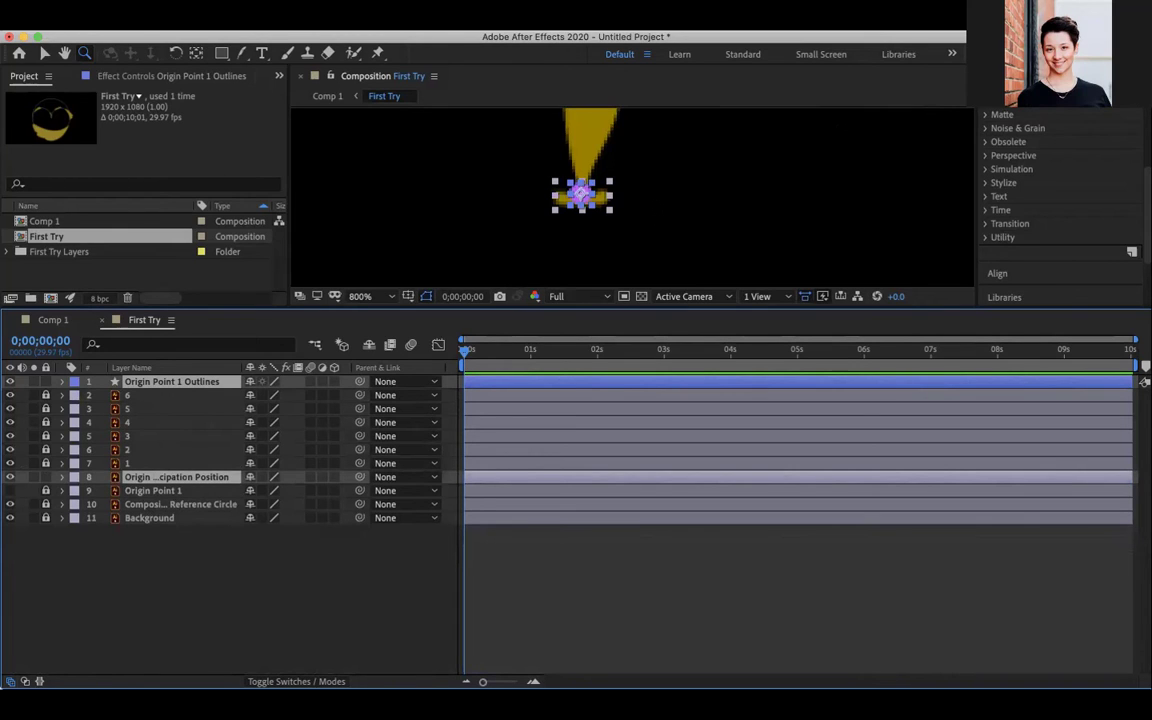
pyautogui.click(45, 477)
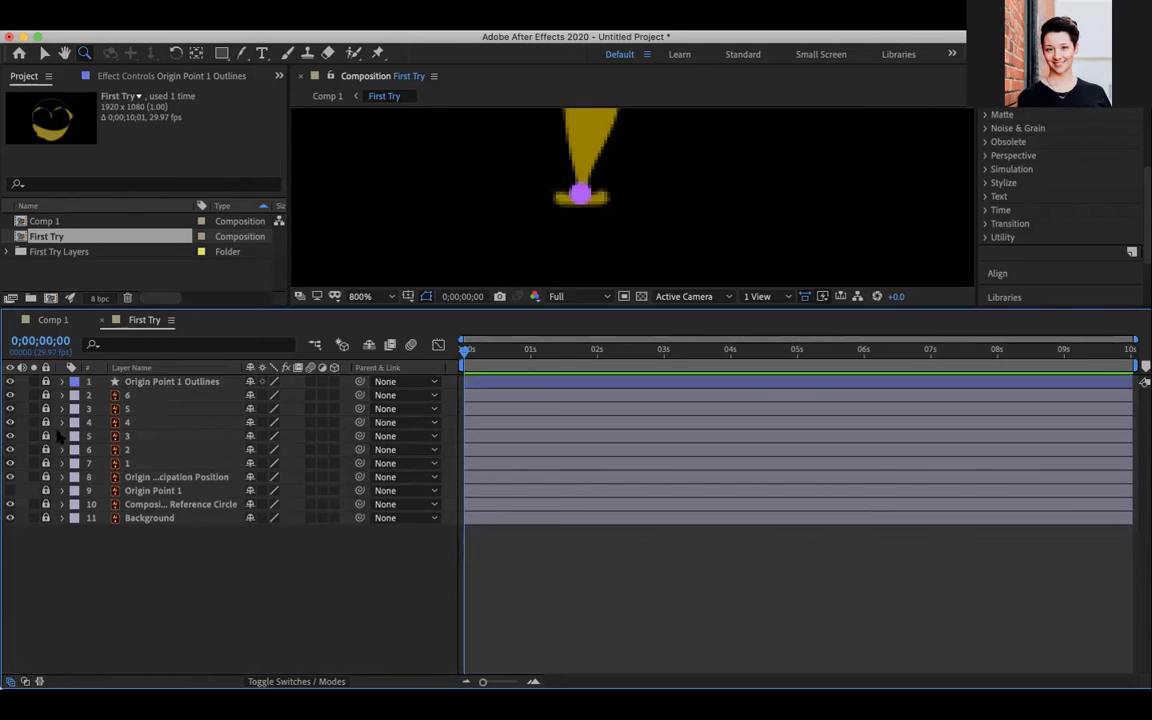
pyautogui.click(112, 381)
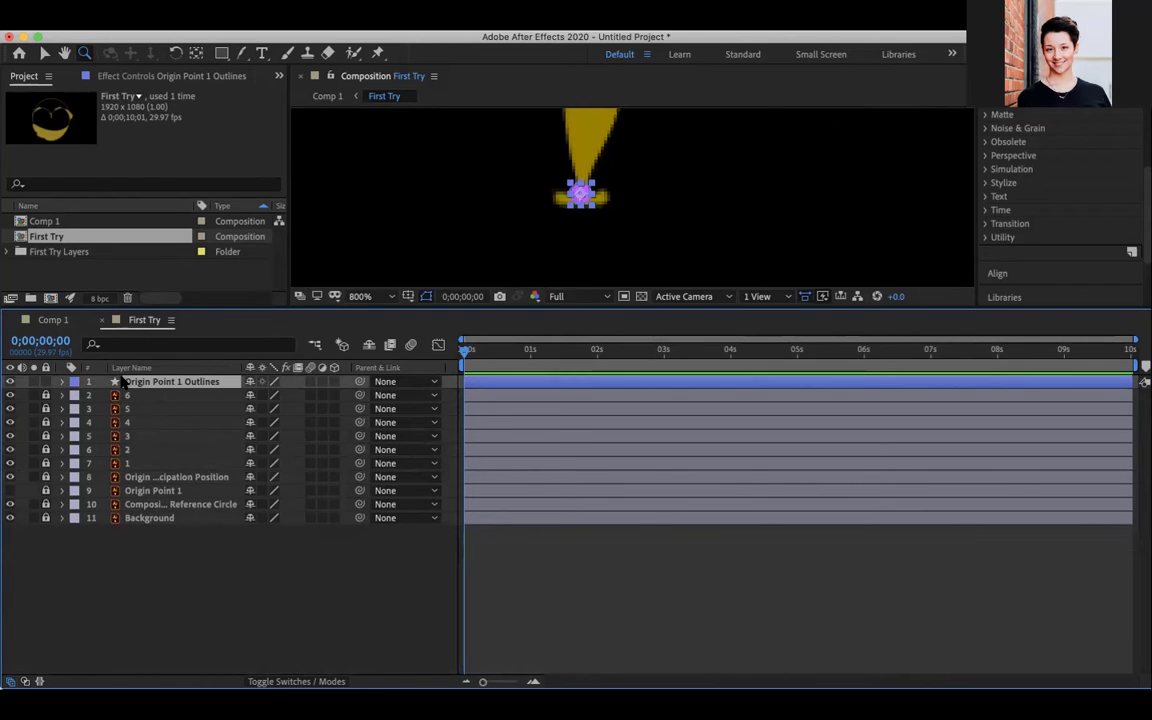
# Step: Collapse the full property list of Origin Point 1 Outlines and show only its keyframed Path property
pyautogui.click(62, 381)
pyautogui.click(160, 437)
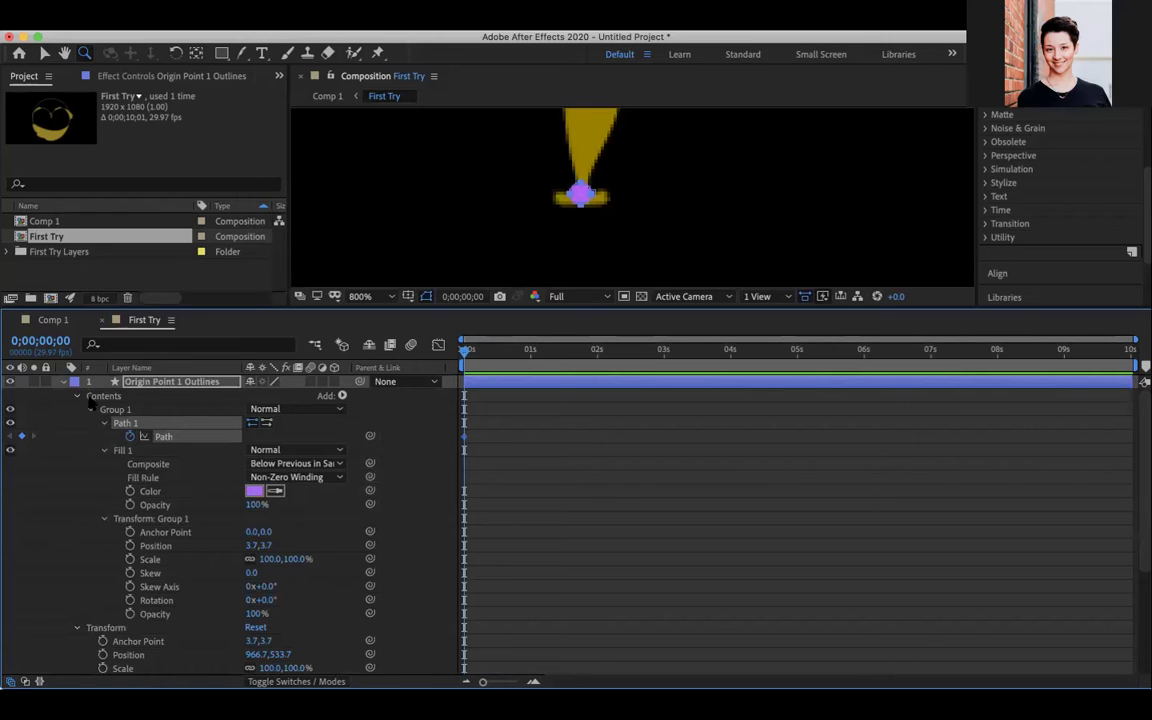
pyautogui.click(62, 381)
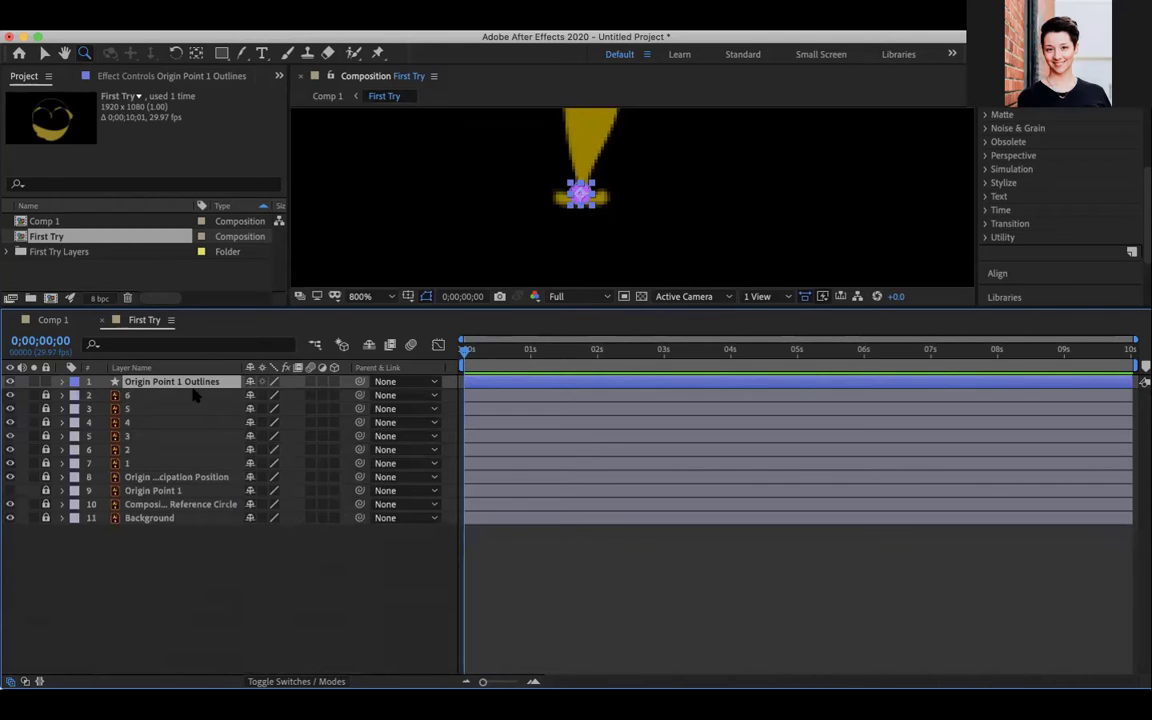
pyautogui.press('u')
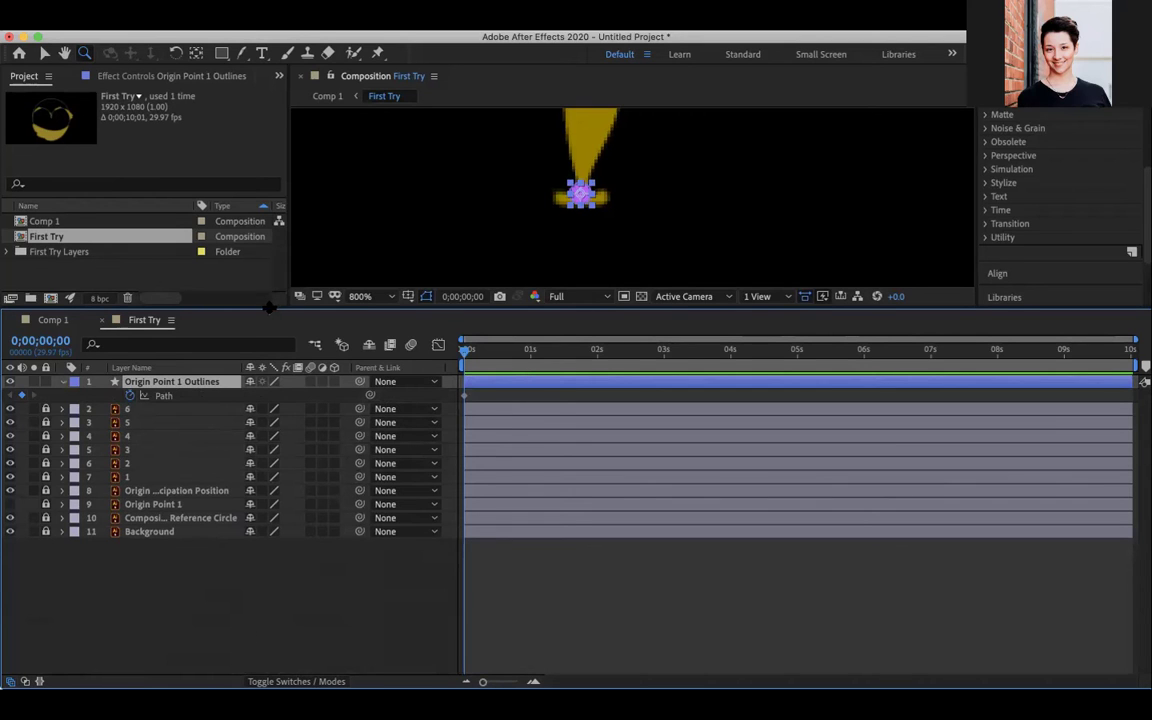
# Step: Delete the duplicate Origin Point 1 Outlines layer that sits directly beneath the Origin Anticipation Position layer
pyautogui.moveTo(270, 307); pyautogui.dragTo(270, 359)
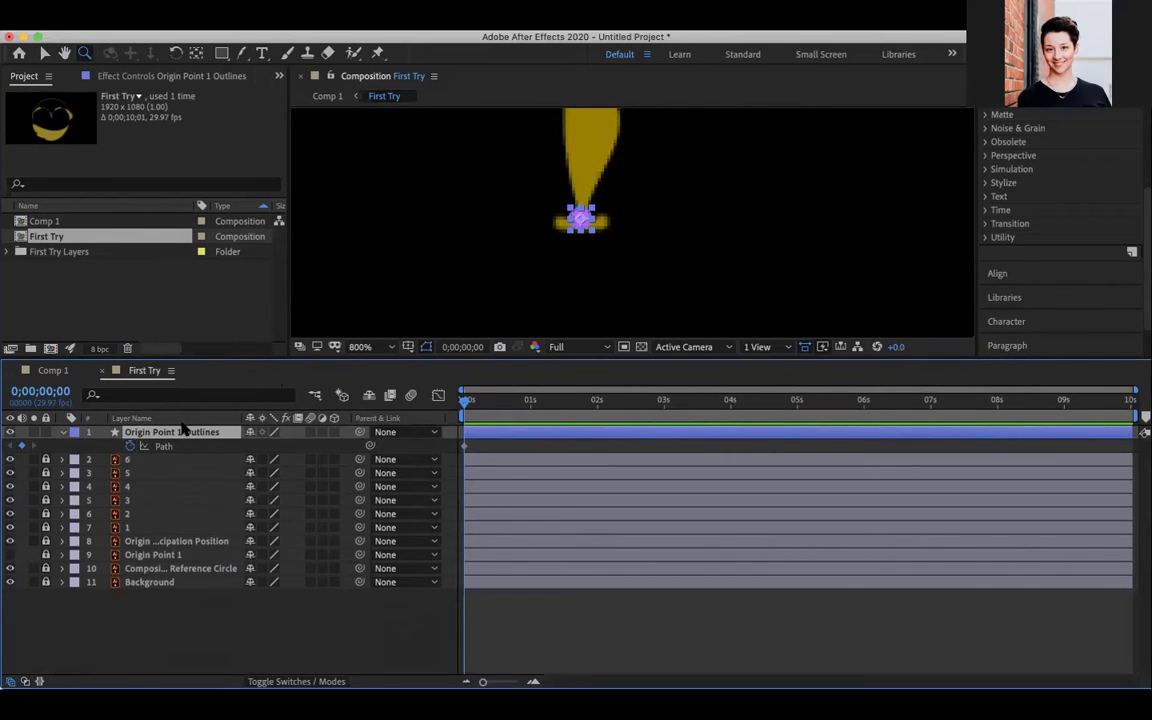
pyautogui.press('h')
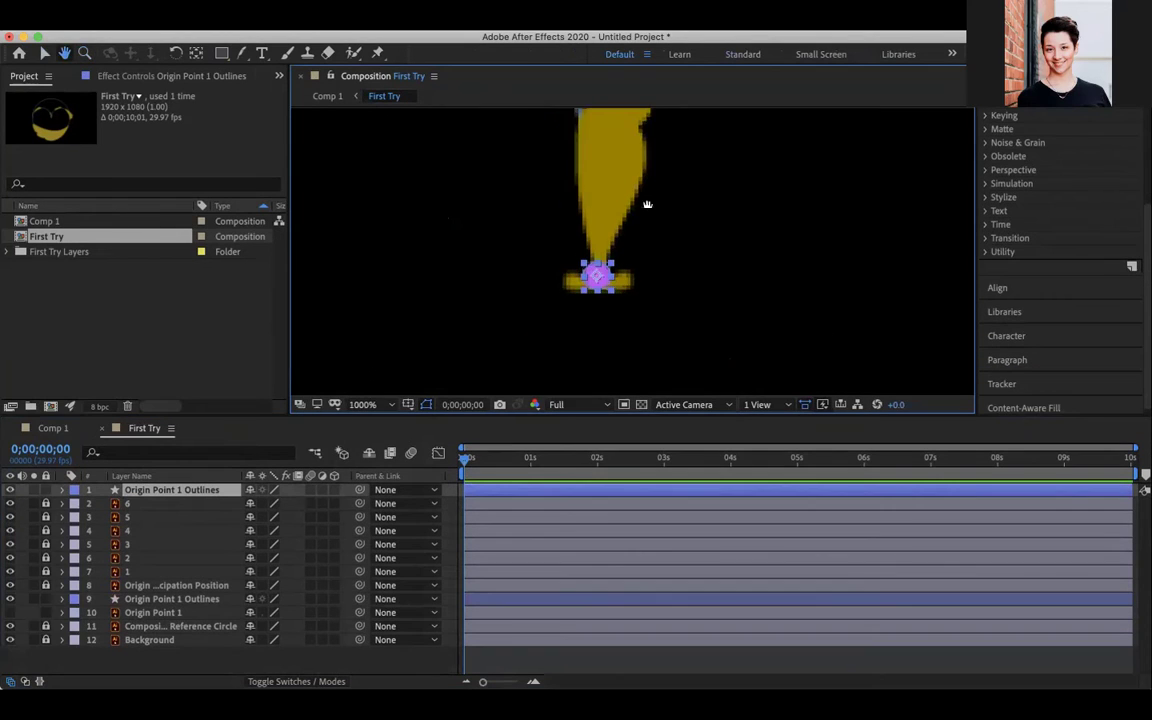
pyautogui.moveTo(648, 204)
pyautogui.mouseDown()
pyautogui.moveTo(648, 157)
pyautogui.moveTo(697, 177)
pyautogui.moveTo(643, 198)
pyautogui.mouseUp()
pyautogui.scroll(2, 486, 316)
pyautogui.scroll(-4, 643, 198)
pyautogui.scroll(3, 465, 316)
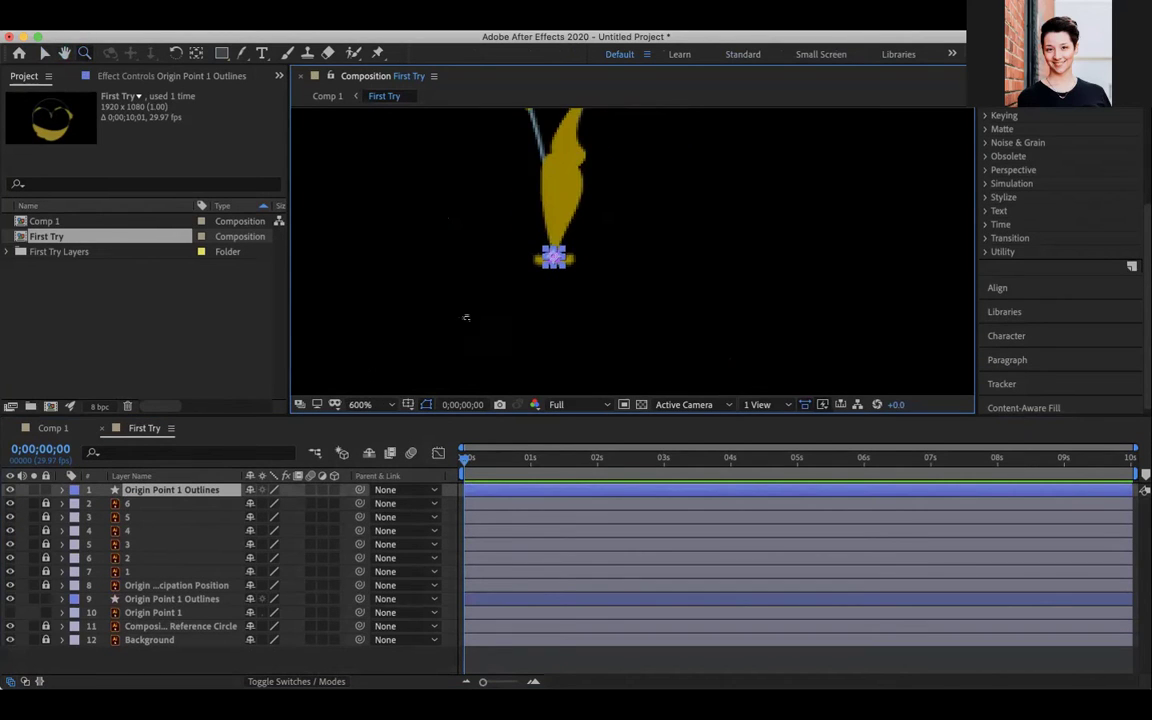
pyautogui.press('v')
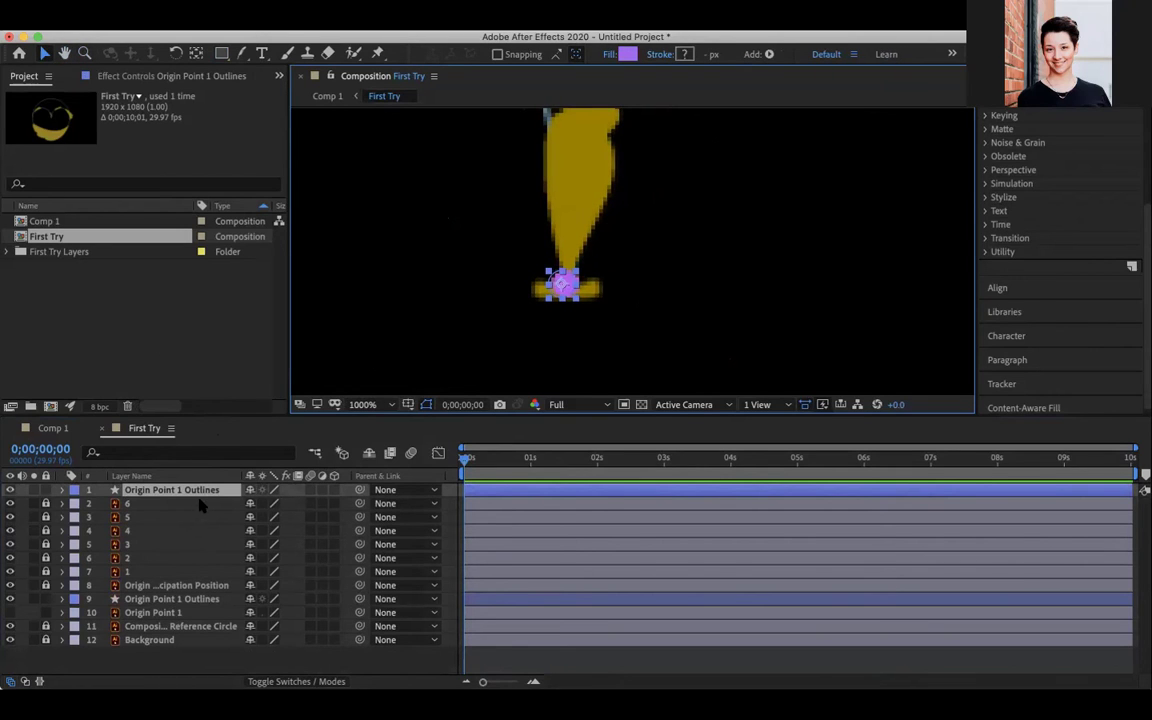
pyautogui.click(166, 600)
pyautogui.press('Delete')
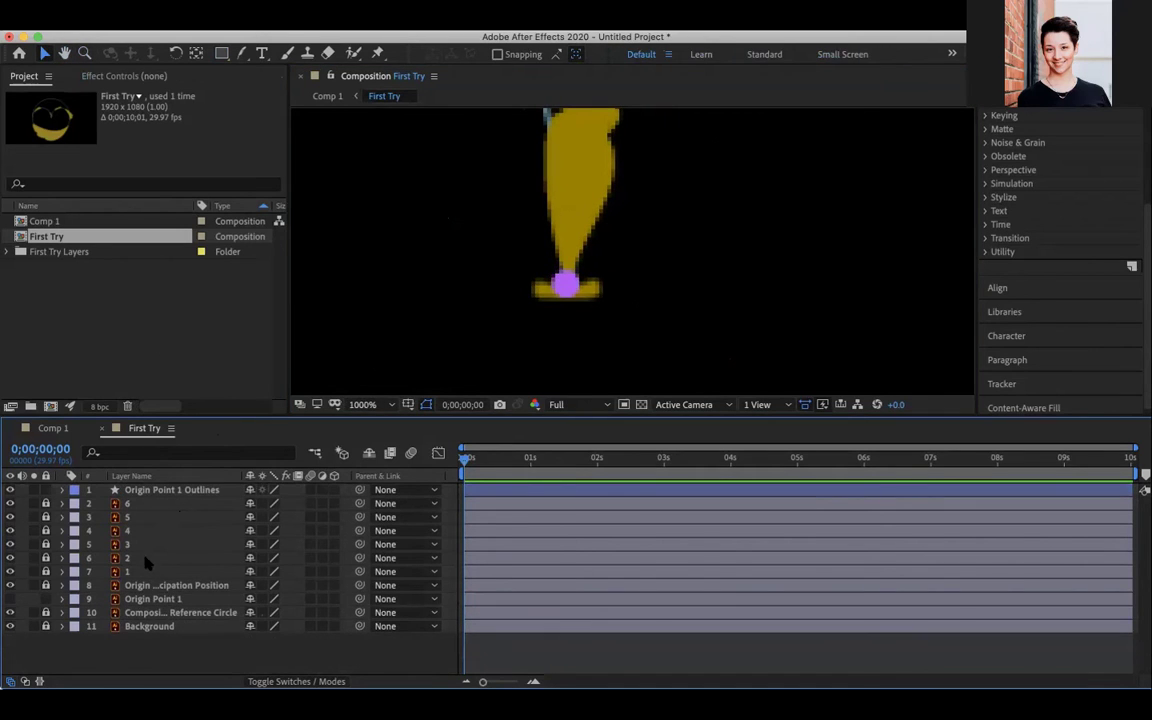
# Step: Create shapes from the Origin Anticipation Position vector layer
pyautogui.click(160, 490)
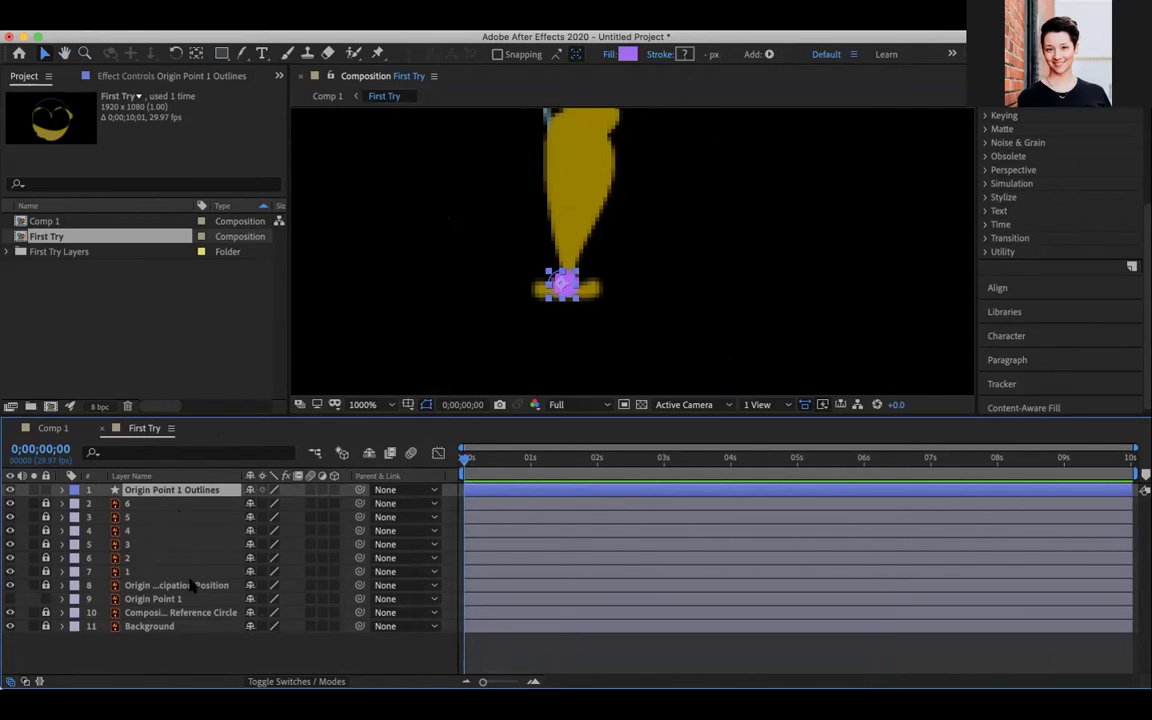
pyautogui.press('F2')
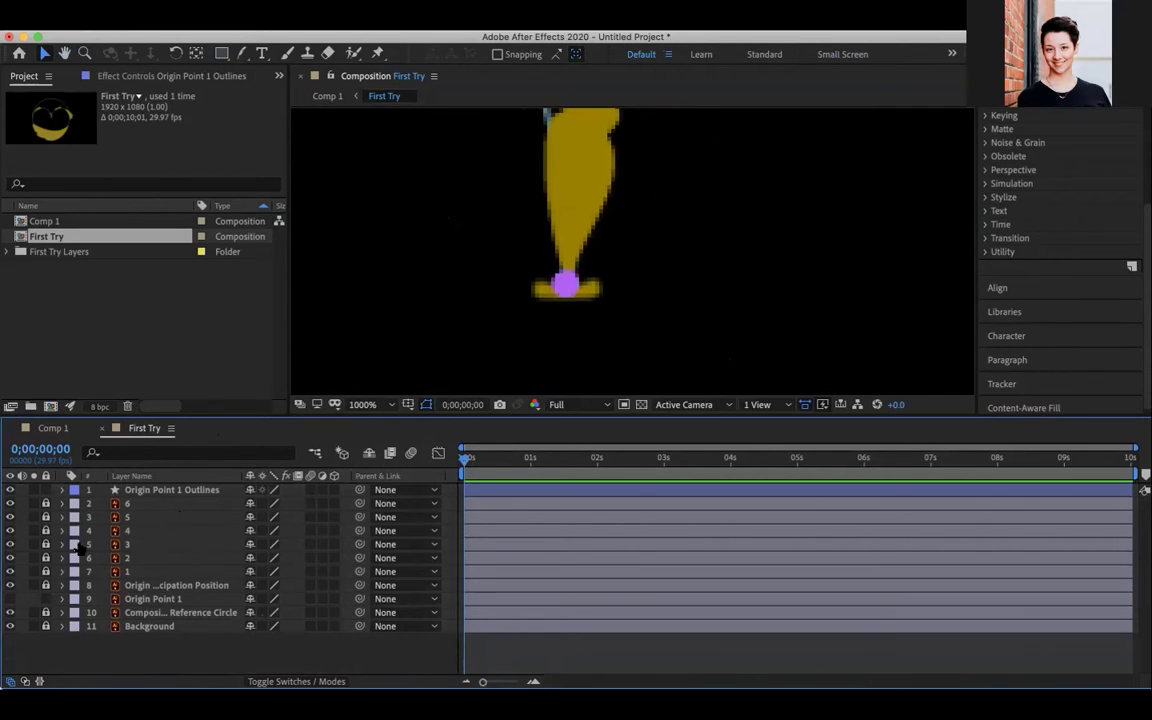
pyautogui.click(130, 585)
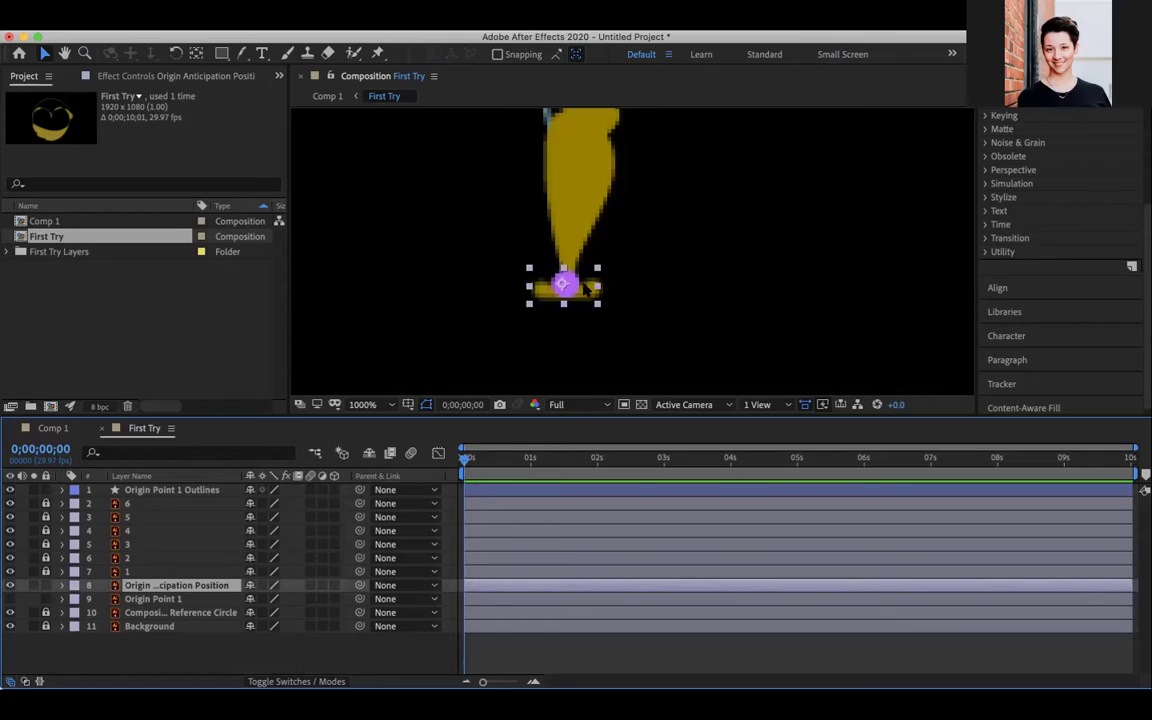
pyautogui.click(62, 586)
pyautogui.click(62, 586)
pyautogui.rightClick(227, 586)
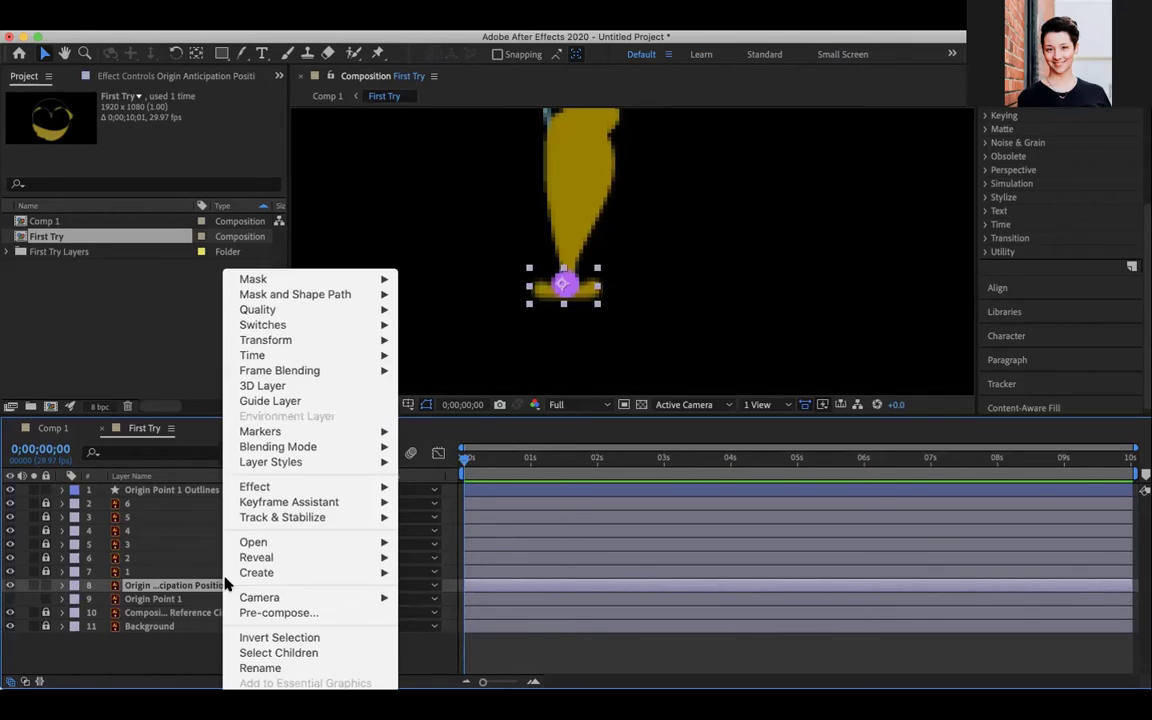
pyautogui.moveTo(279, 573)
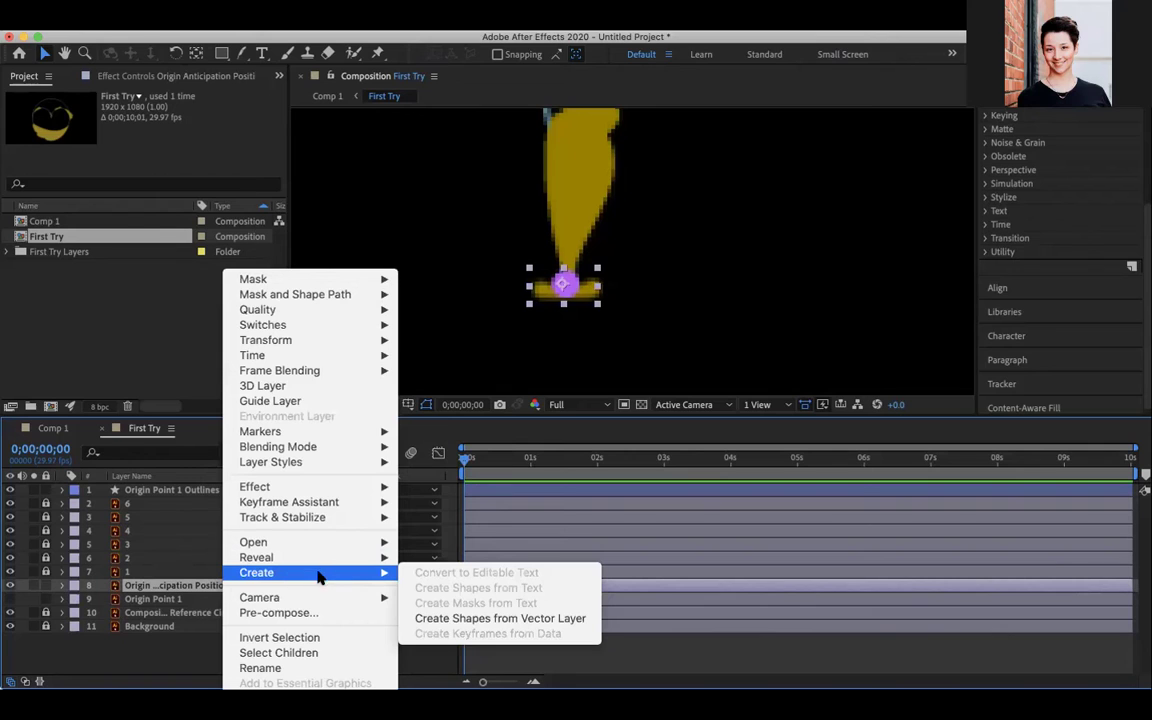
pyautogui.click(491, 619)
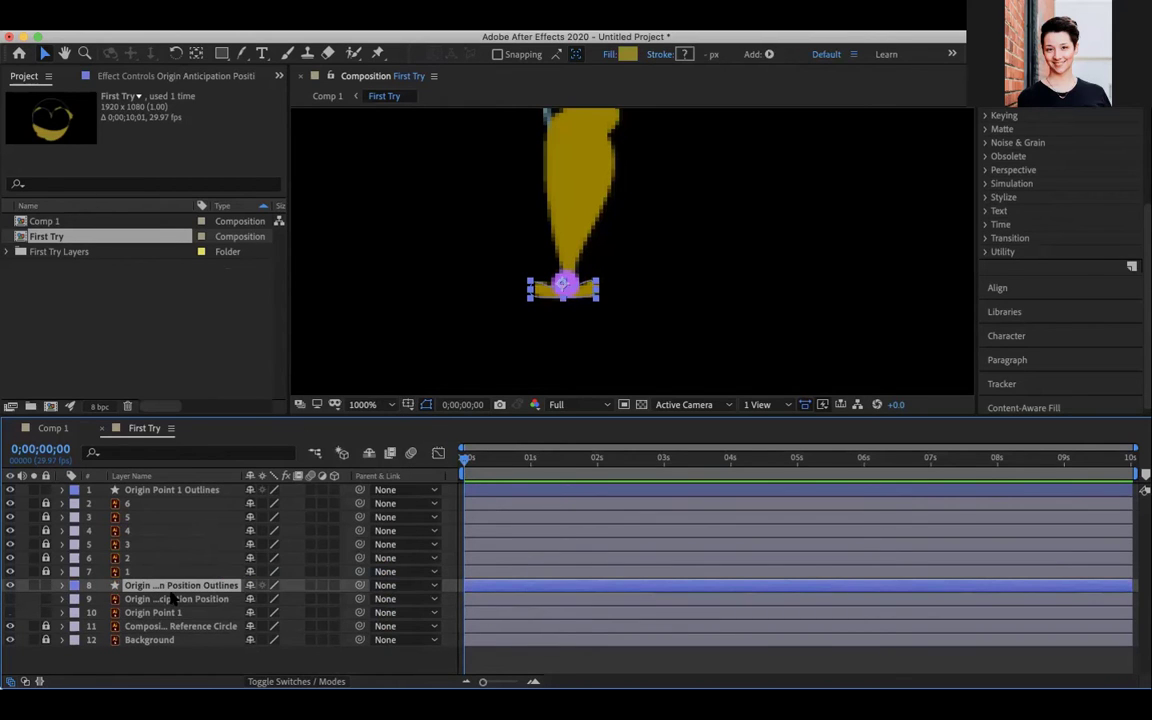
# Step: Inspect Path 1 of the Origin Anticipation Position outlines up close and delete that outlines layer
pyautogui.click(62, 585)
pyautogui.click(76, 599)
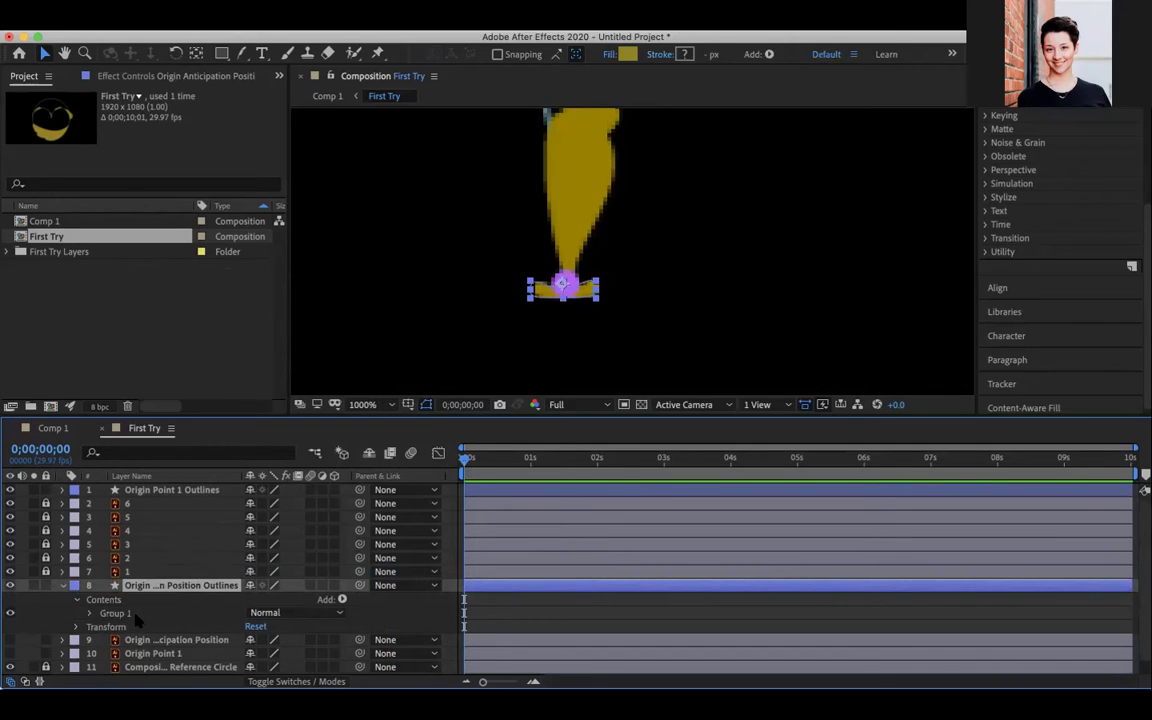
pyautogui.click(90, 612)
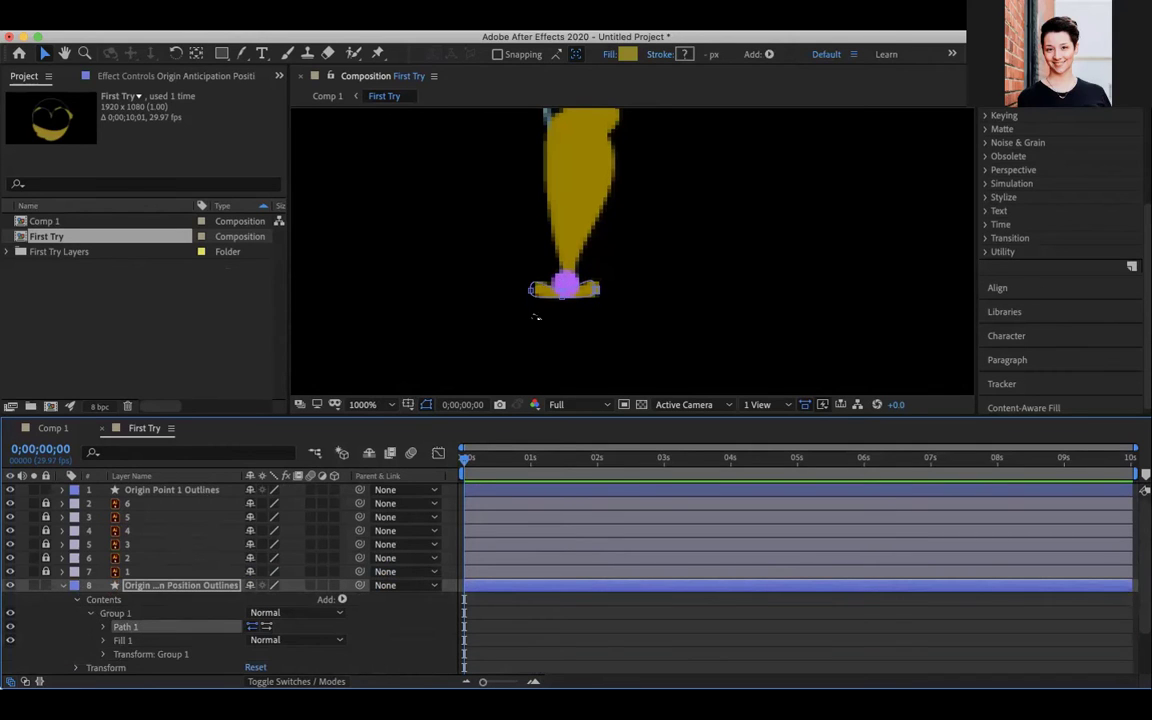
pyautogui.press('z')
pyautogui.click(580, 284)
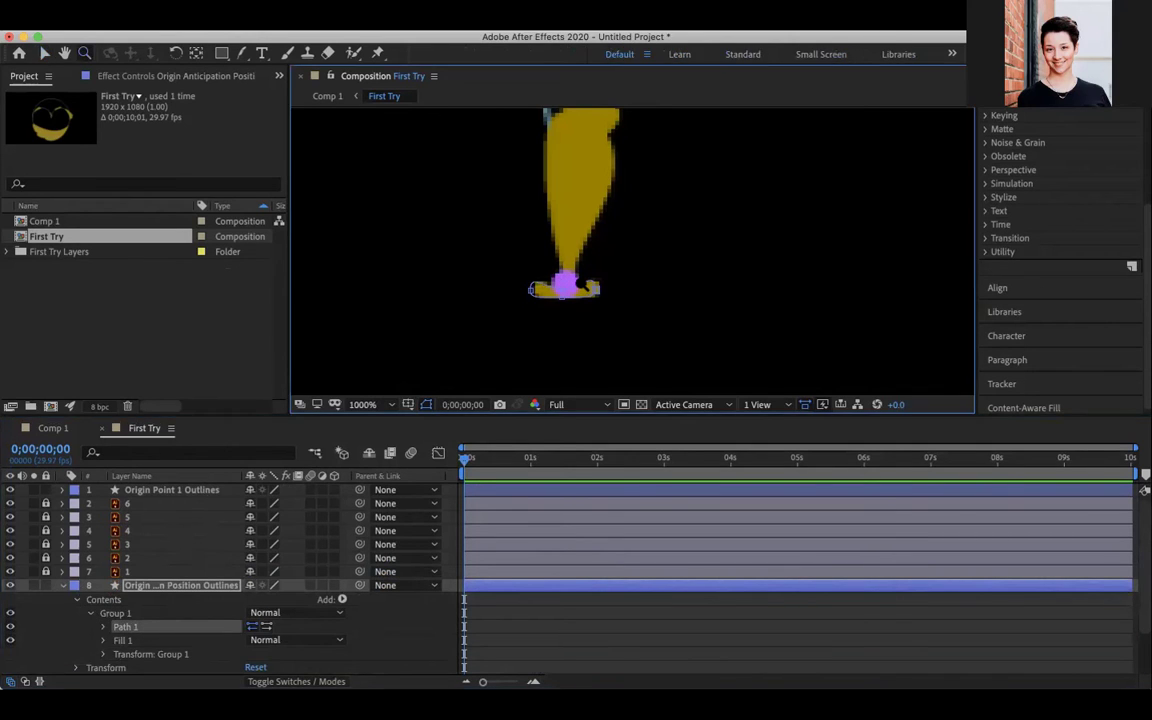
pyautogui.click(511, 322)
pyautogui.press('space')
pyautogui.moveTo(630, 277); pyautogui.dragTo(583, 251)
pyautogui.press('space')
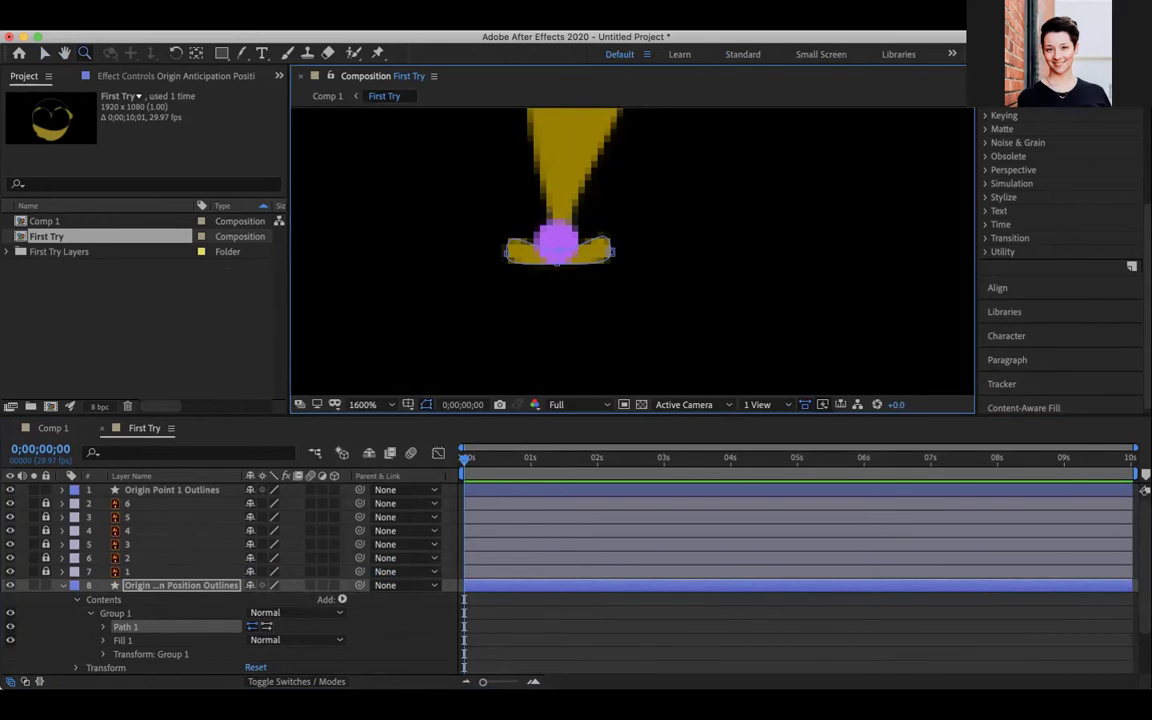
pyautogui.click(63, 585)
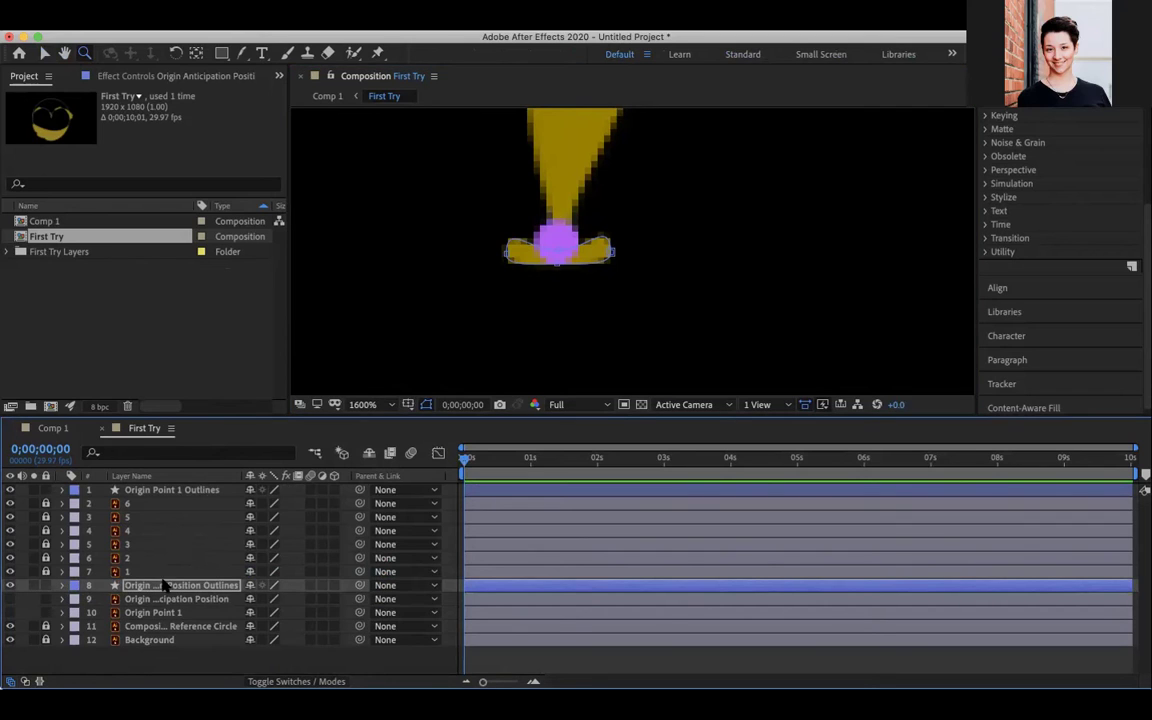
pyautogui.press('Delete')
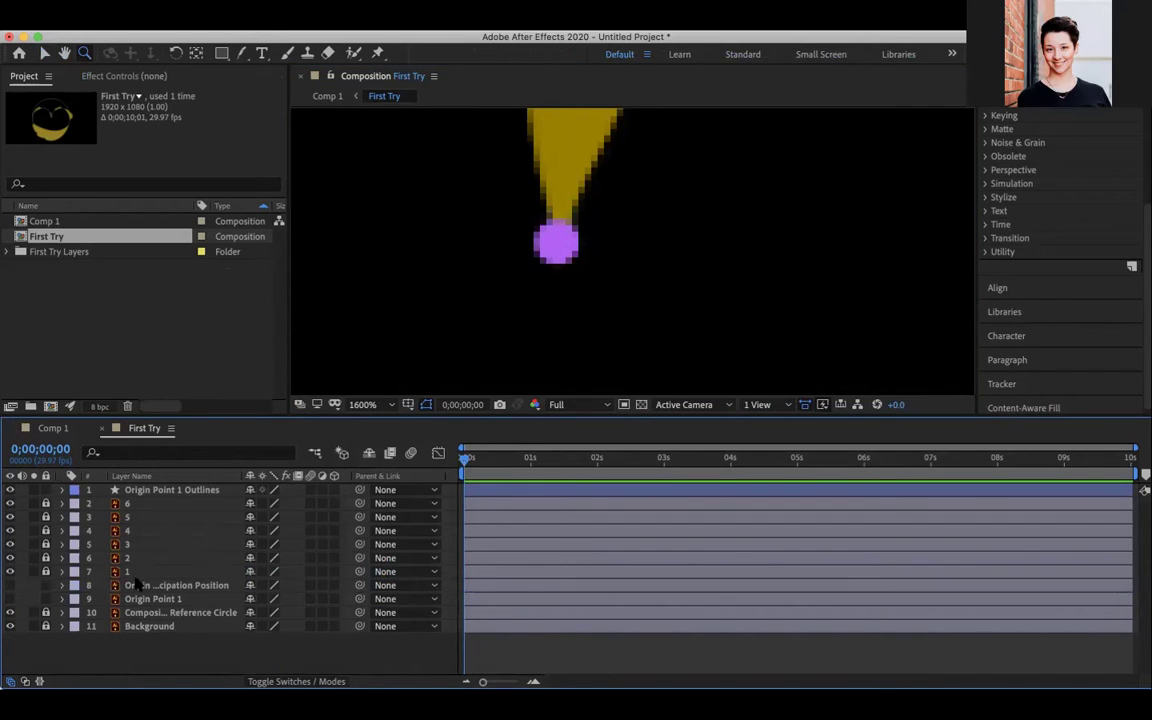
# Step: Reveal the Path property of Origin Point 1 Outlines and make the Origin Anticipation Position layer visible at the composition's base
pyautogui.click(170, 490)
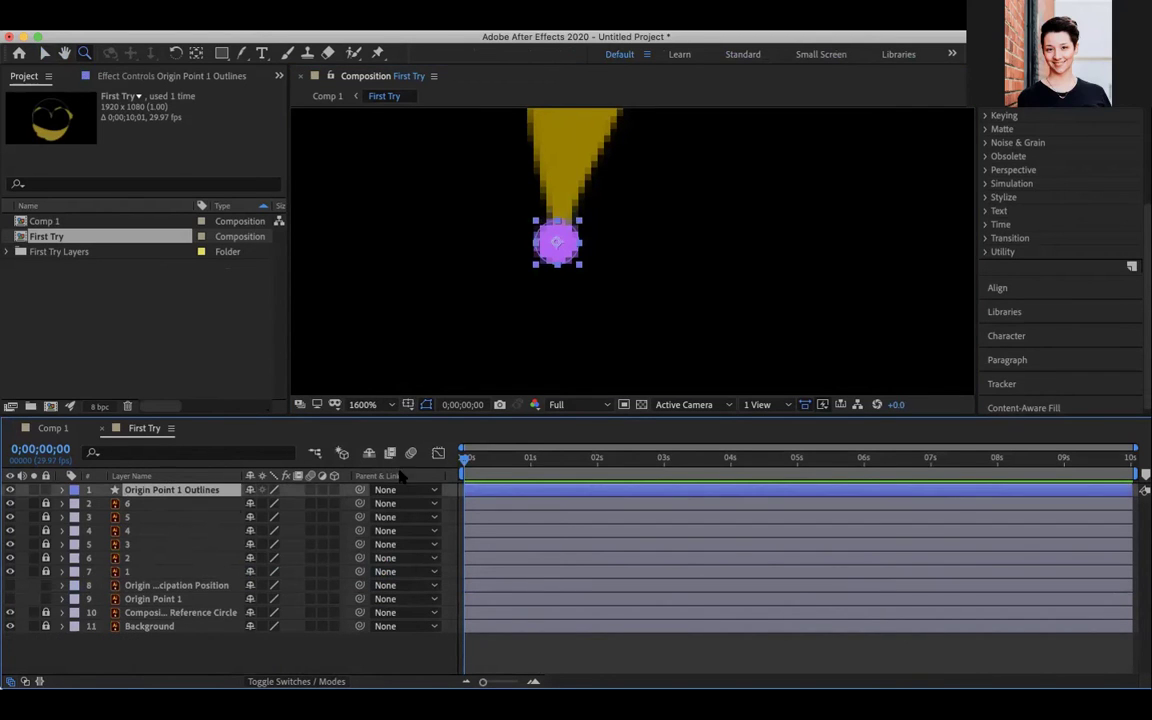
pyautogui.press('u')
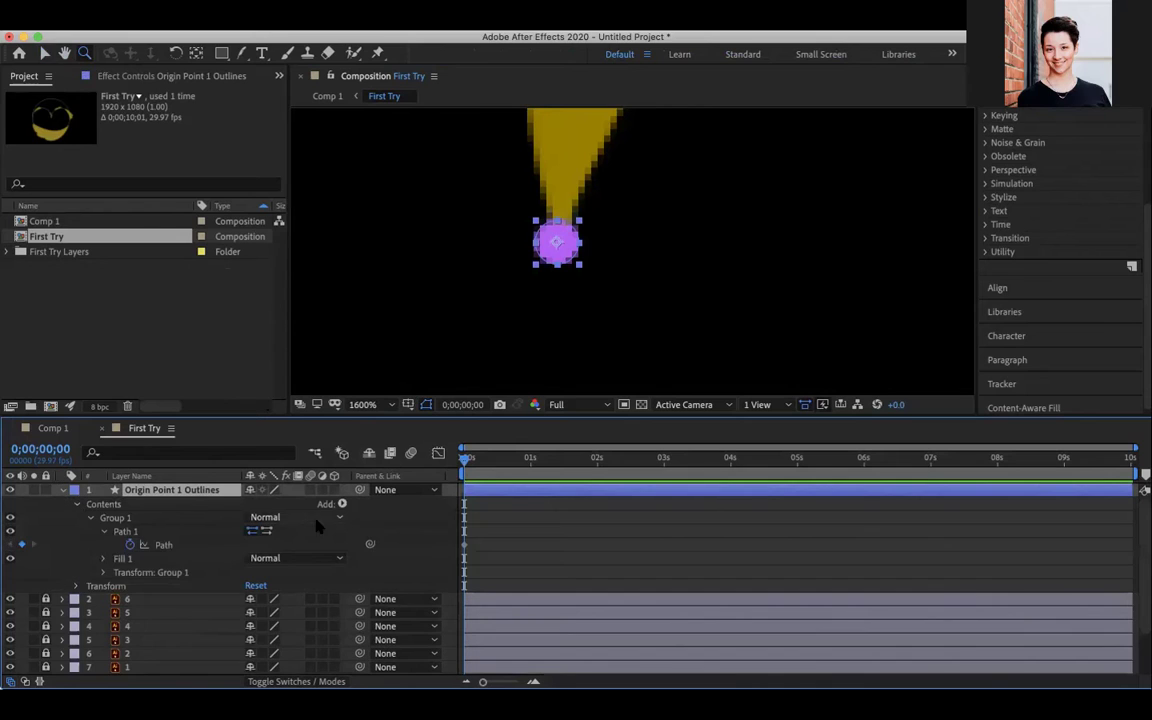
pyautogui.moveTo(466, 457); pyautogui.dragTo(527, 458)
pyautogui.scroll(-2, 137, 520)
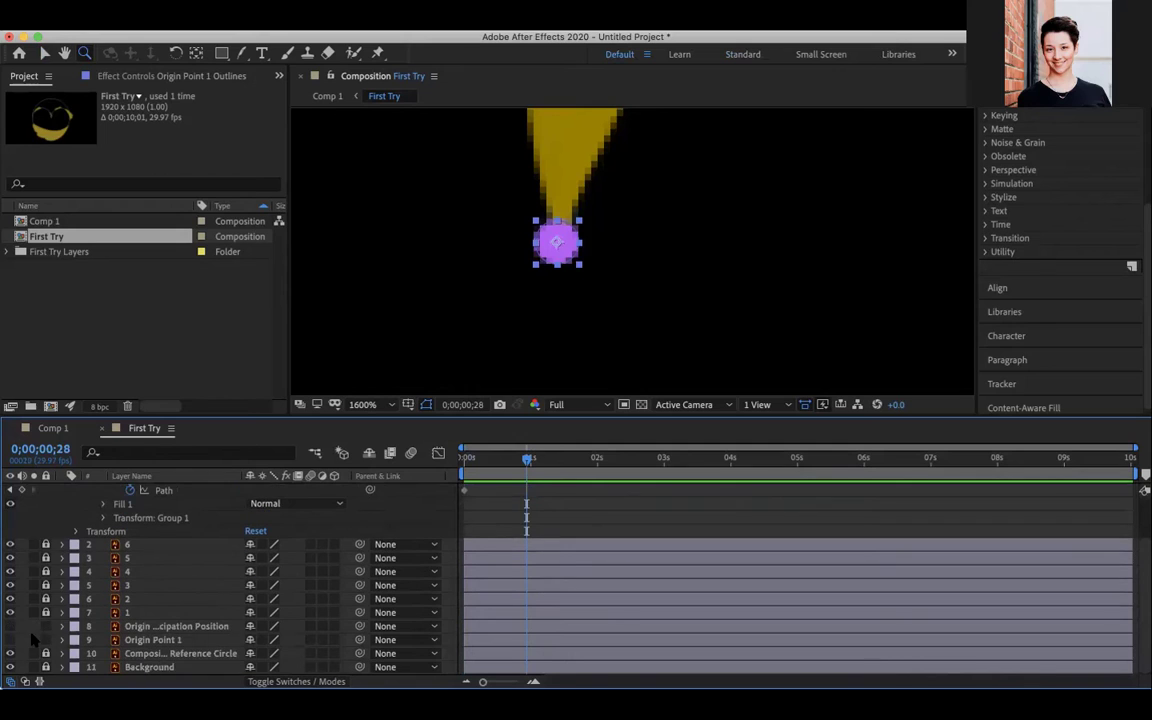
pyautogui.click(10, 625)
pyautogui.scroll(2, 18, 570)
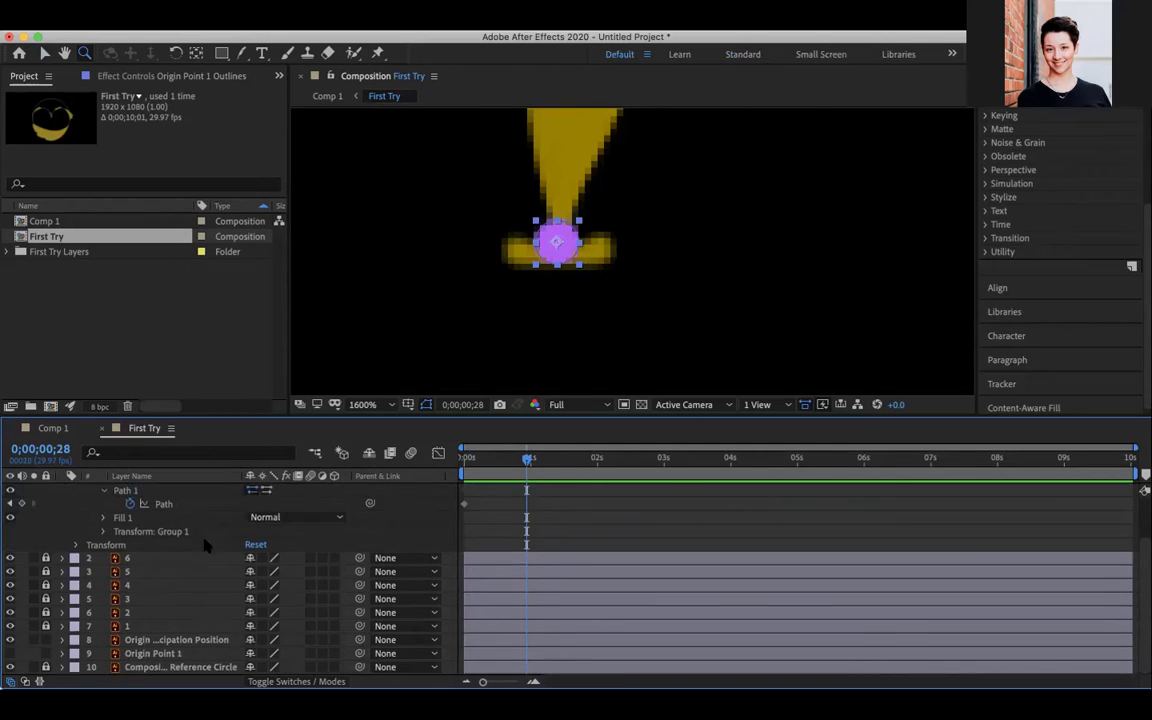
# Step: Add a Path keyframe to Origin Point 1 Outlines at 0;00;01;00
pyautogui.moveTo(527, 459)
pyautogui.mouseDown()
pyautogui.moveTo(539, 460)
pyautogui.moveTo(530, 473)
pyautogui.moveTo(532, 463)
pyautogui.mouseUp()
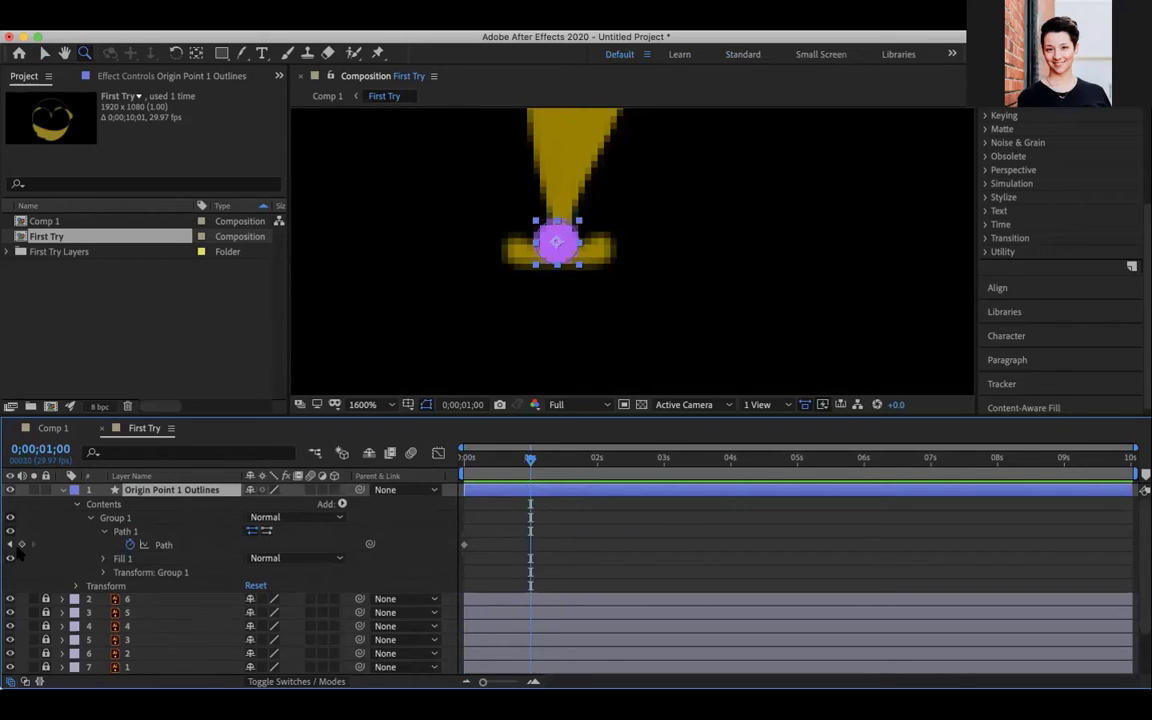
pyautogui.click(22, 544)
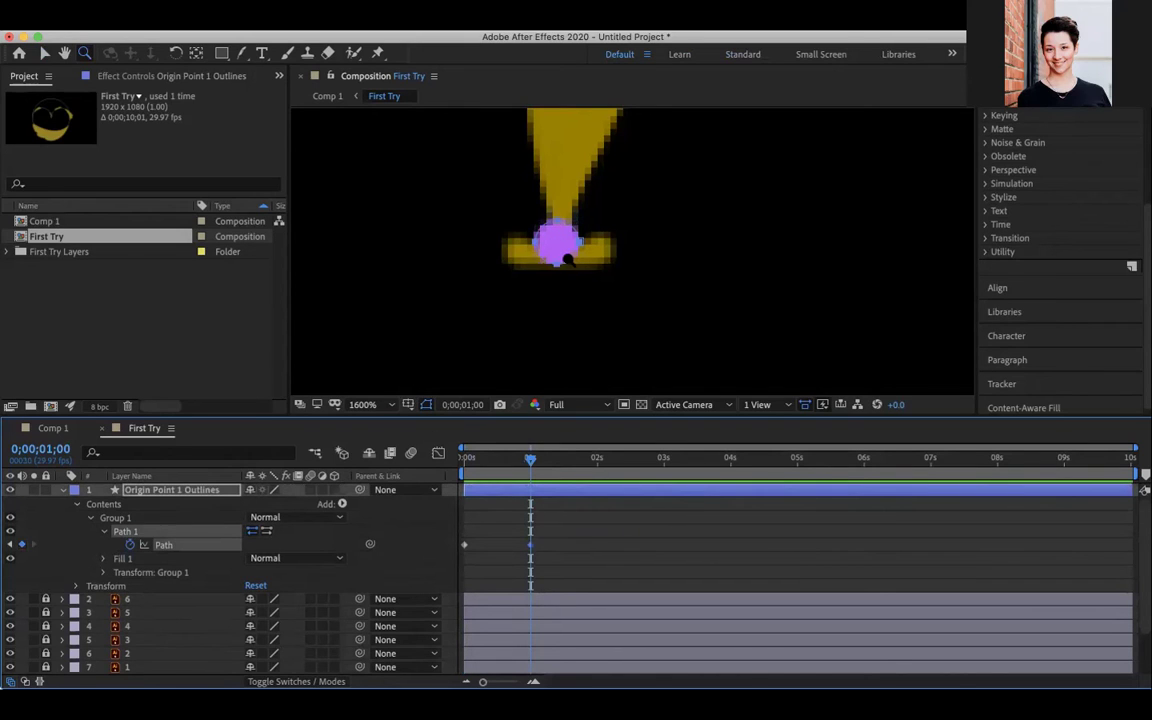
pyautogui.moveTo(530, 461)
pyautogui.mouseDown()
pyautogui.moveTo(466, 463)
pyautogui.moveTo(530, 460)
pyautogui.mouseUp()
# Step: Reshape the purple circle at the one-second keyframe by moving its side points outward and its upper point down to the yellow anticipation shape
pyautogui.press('g')
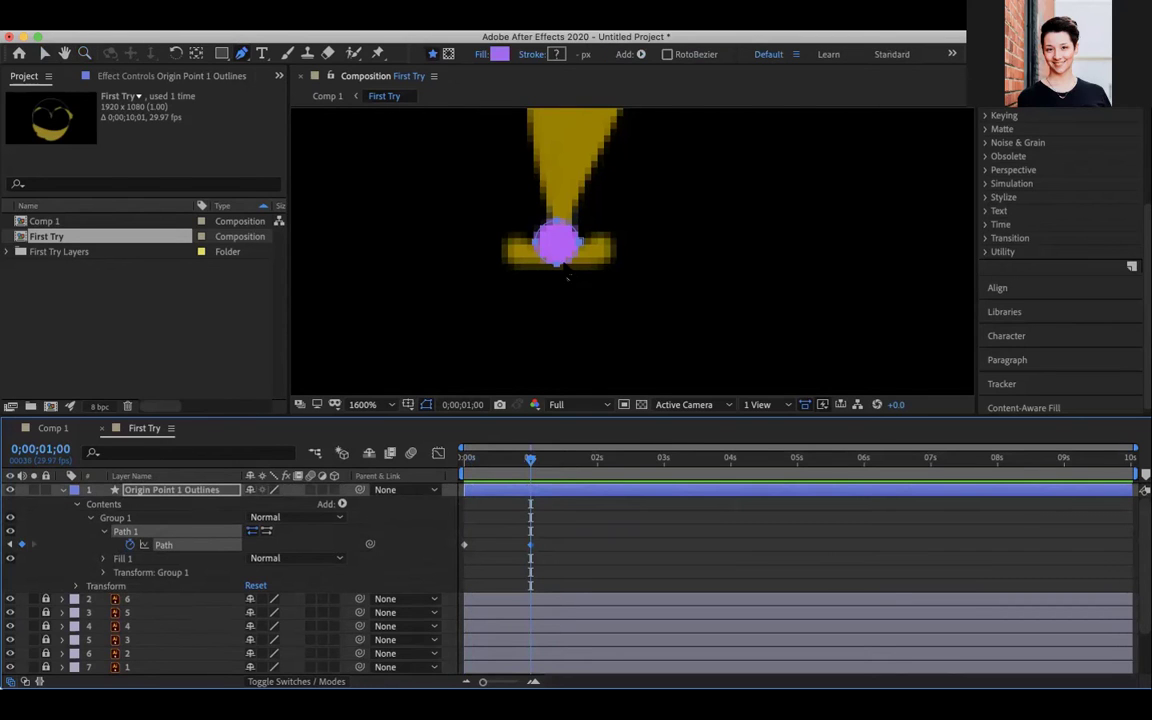
pyautogui.moveTo(556, 264); pyautogui.dragTo(558, 294)
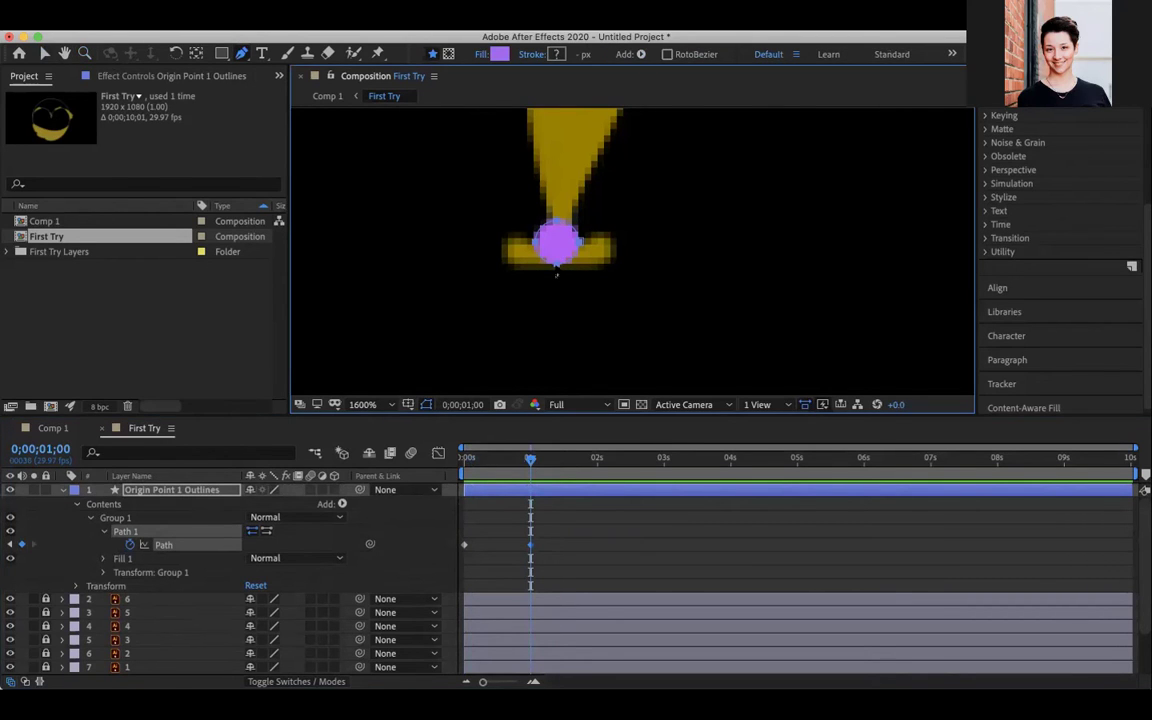
pyautogui.press('v')
pyautogui.click(177, 489)
pyautogui.click(535, 241)
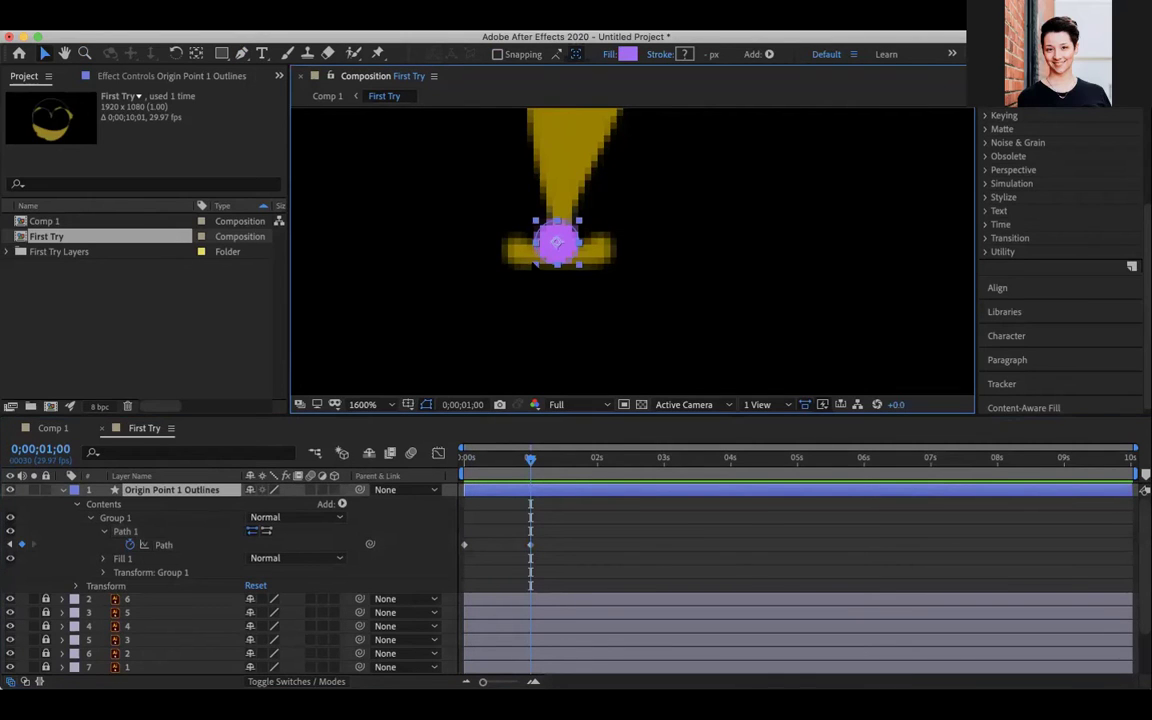
pyautogui.press('g')
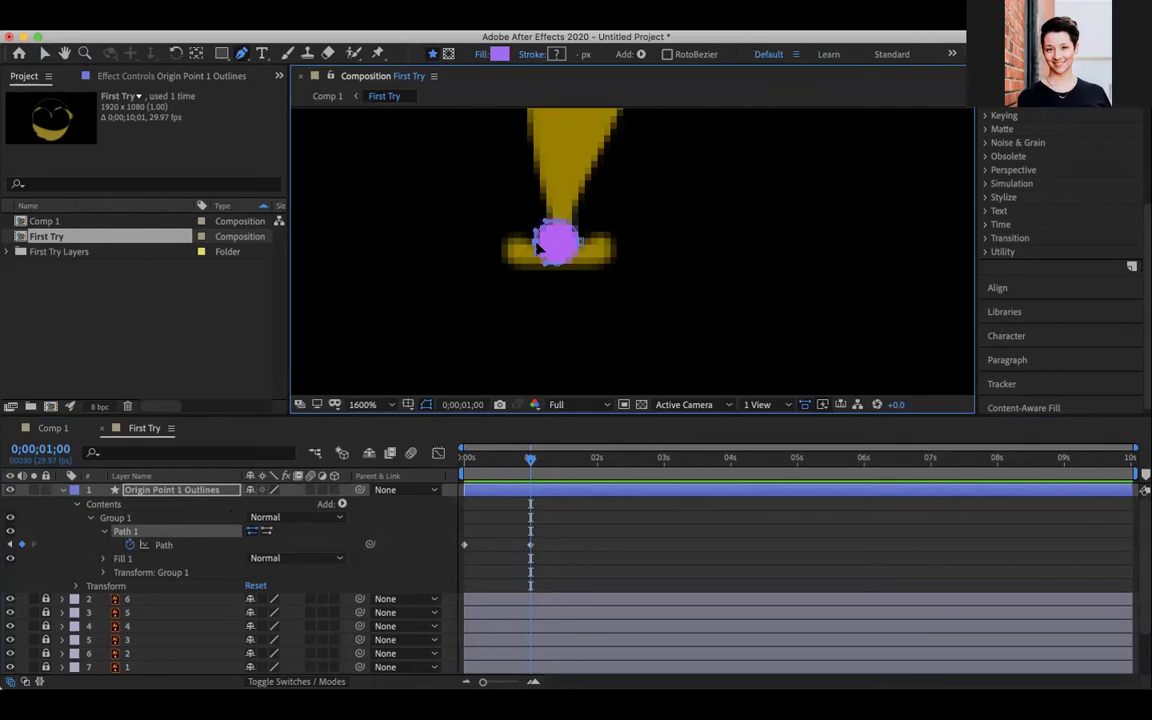
pyautogui.moveTo(536, 244); pyautogui.dragTo(506, 254)
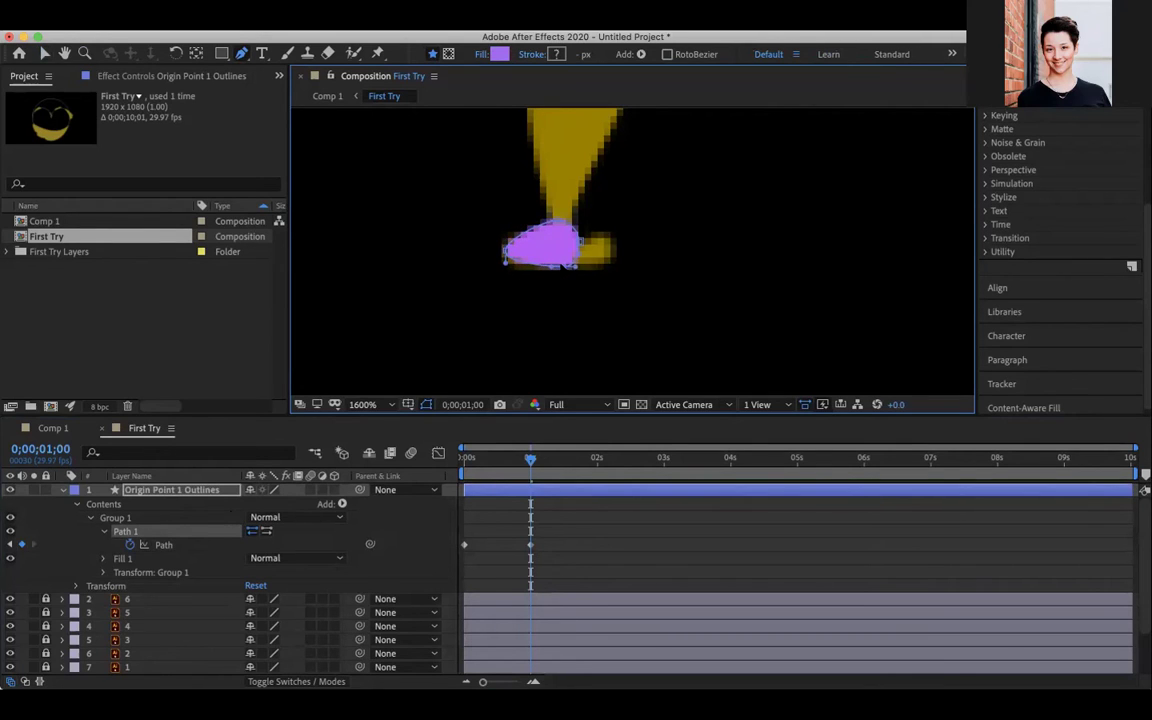
pyautogui.moveTo(580, 243); pyautogui.dragTo(614, 250)
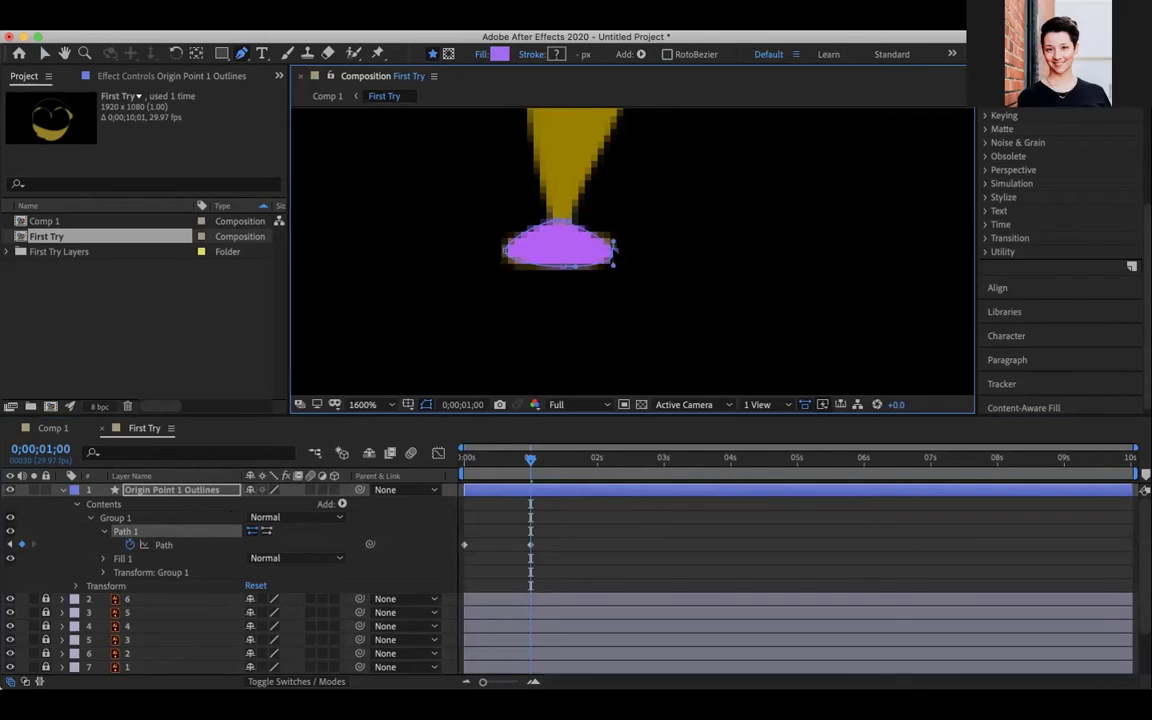
pyautogui.moveTo(561, 221); pyautogui.dragTo(563, 241)
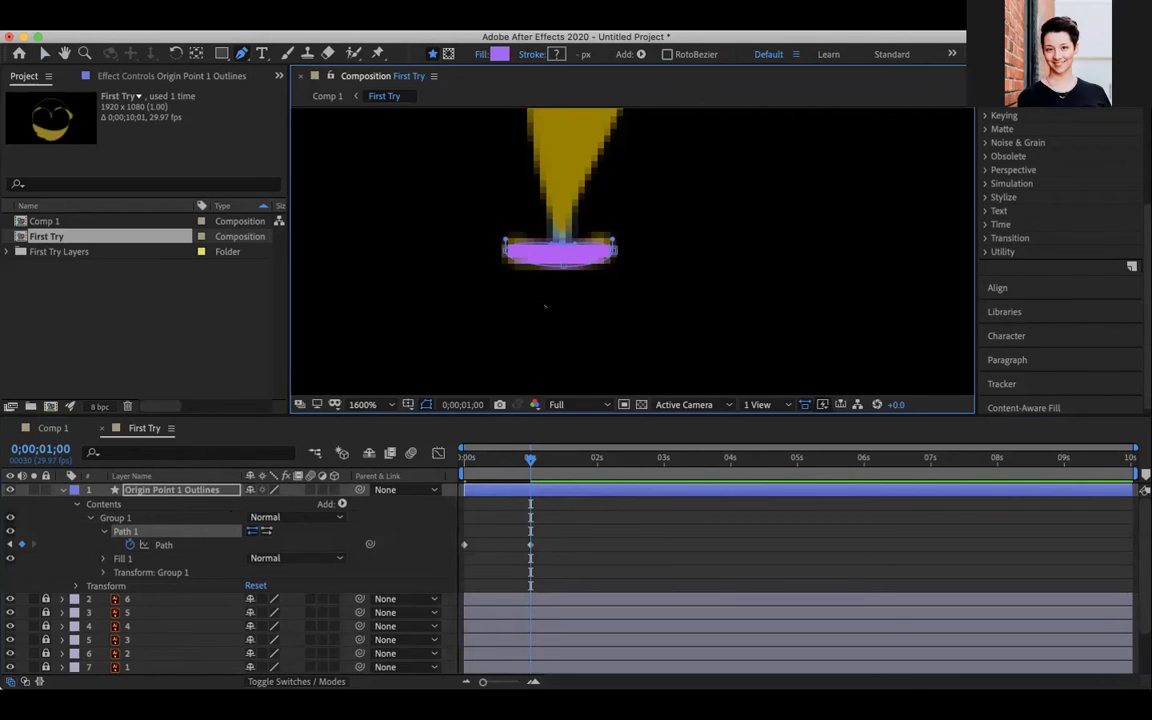
# Step: Set the label color of the Origin Point 1 Outlines layer to Red
pyautogui.click(74, 490)
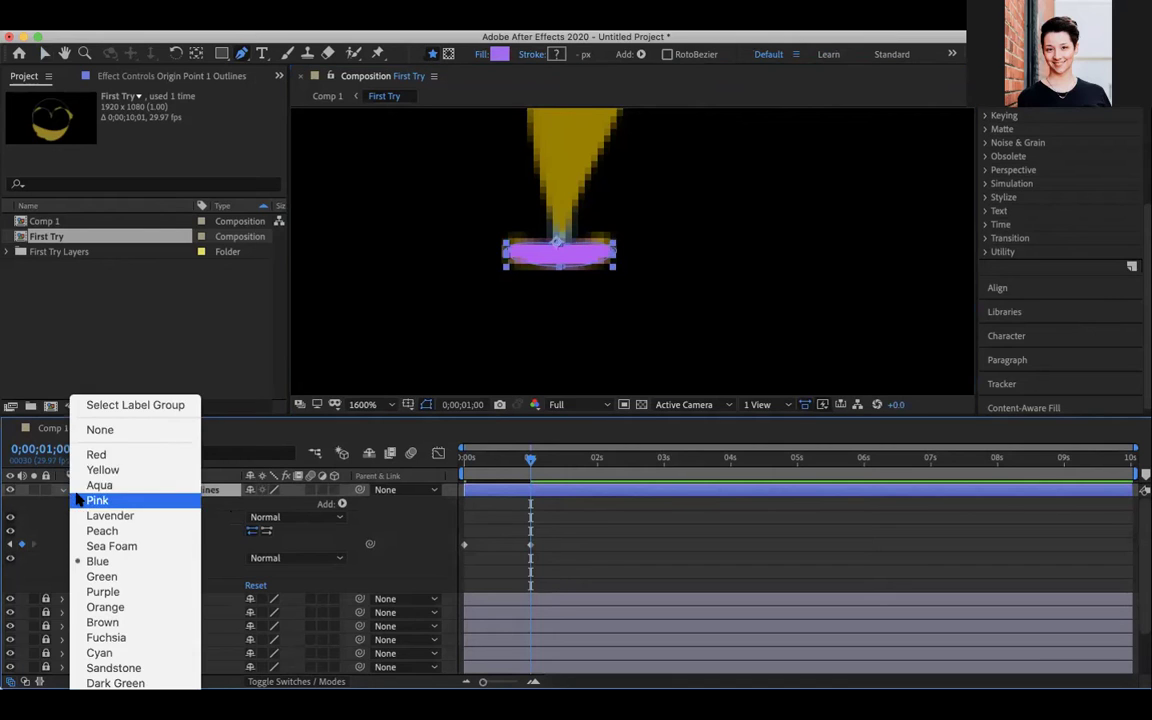
pyautogui.click(104, 455)
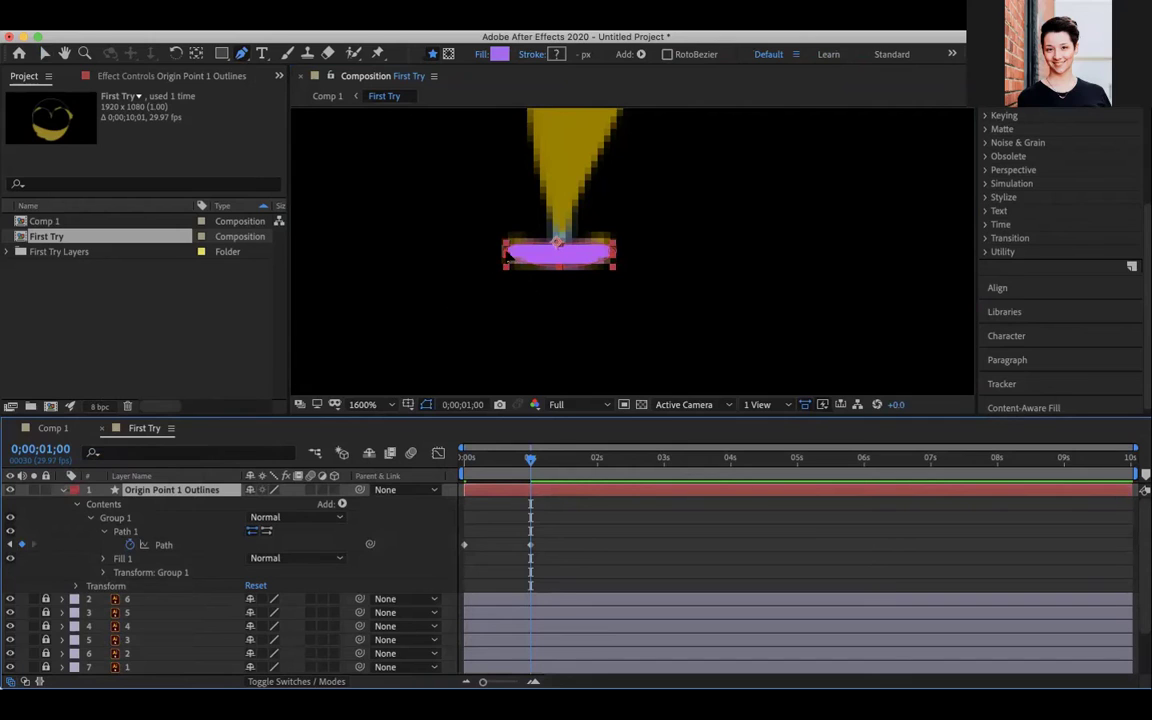
# Step: Refine the purple shape at the one-second keyframe by adjusting its side points' curve handles and lower point to match the yellow anticipation shape
pyautogui.click(525, 283)
pyautogui.moveTo(504, 264); pyautogui.dragTo(581, 249)
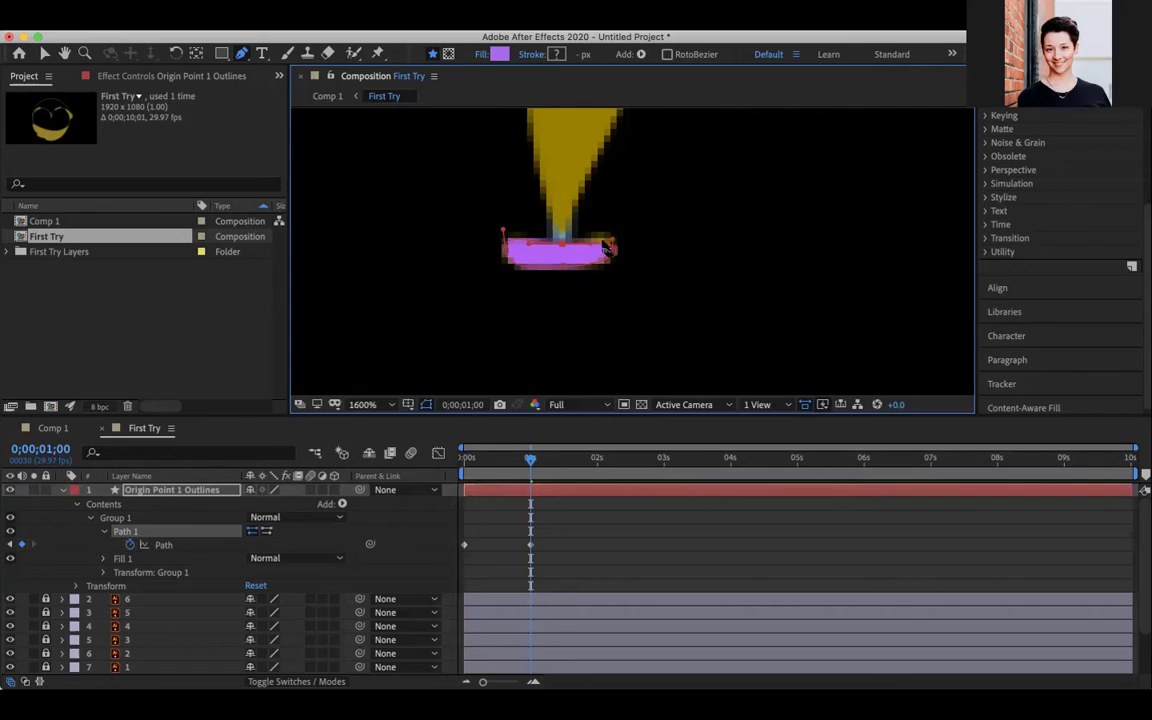
pyautogui.click(610, 265)
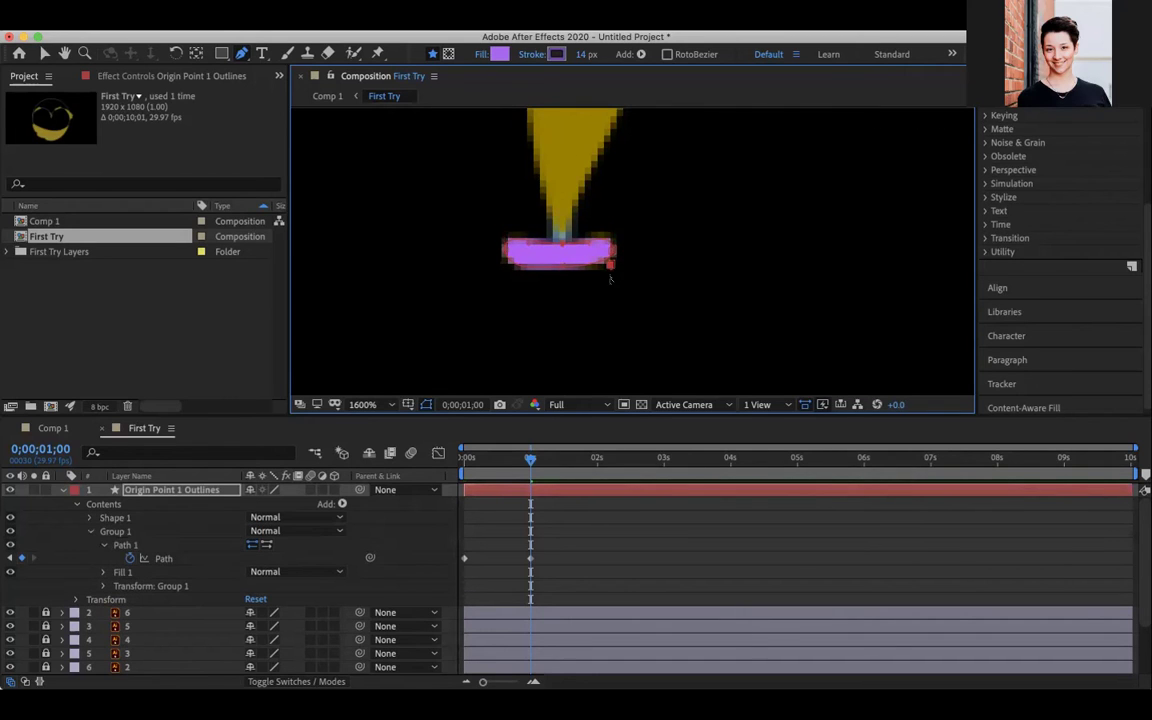
pyautogui.press('super+z')
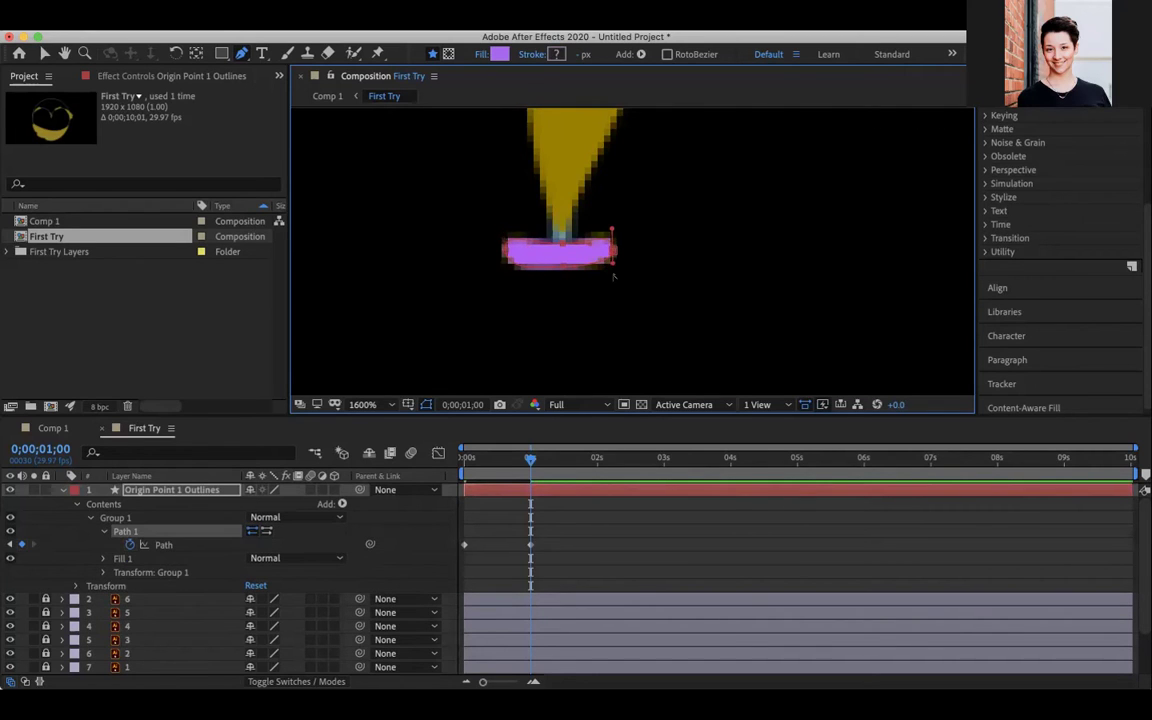
pyautogui.click(564, 266)
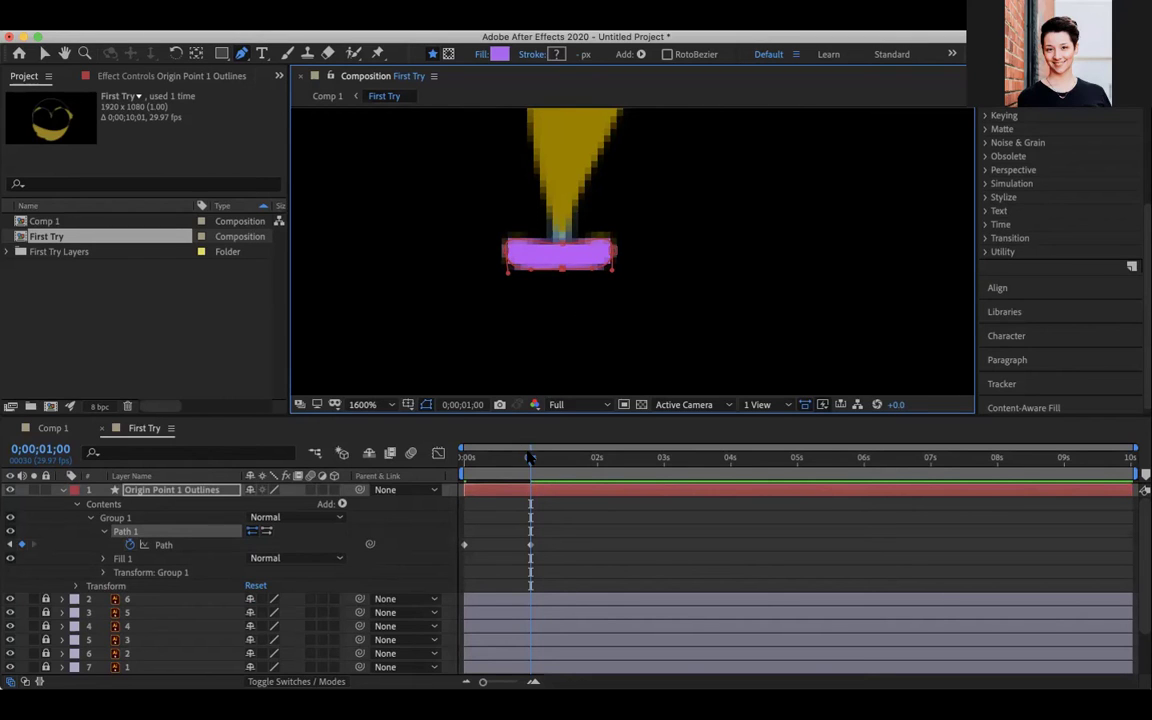
# Step: Add a Path keyframe to Origin Point 1 Outlines at 0;00;02;00
pyautogui.press('pagedown')
pyautogui.click(597, 459)
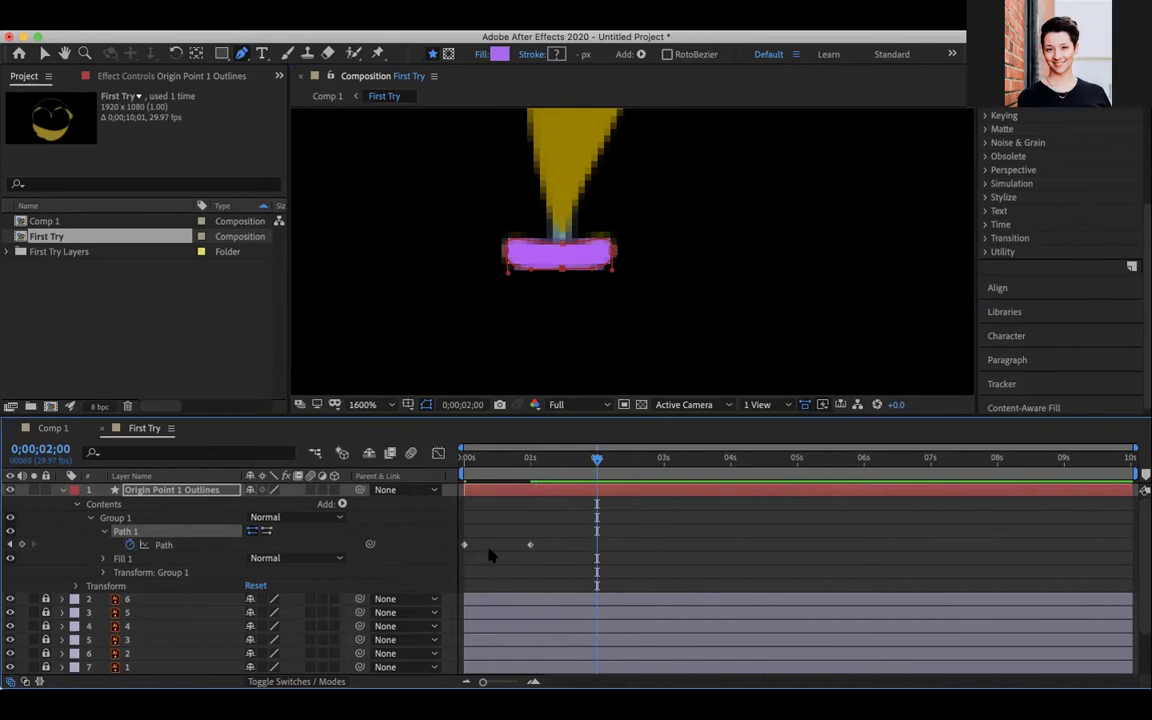
pyautogui.click(22, 545)
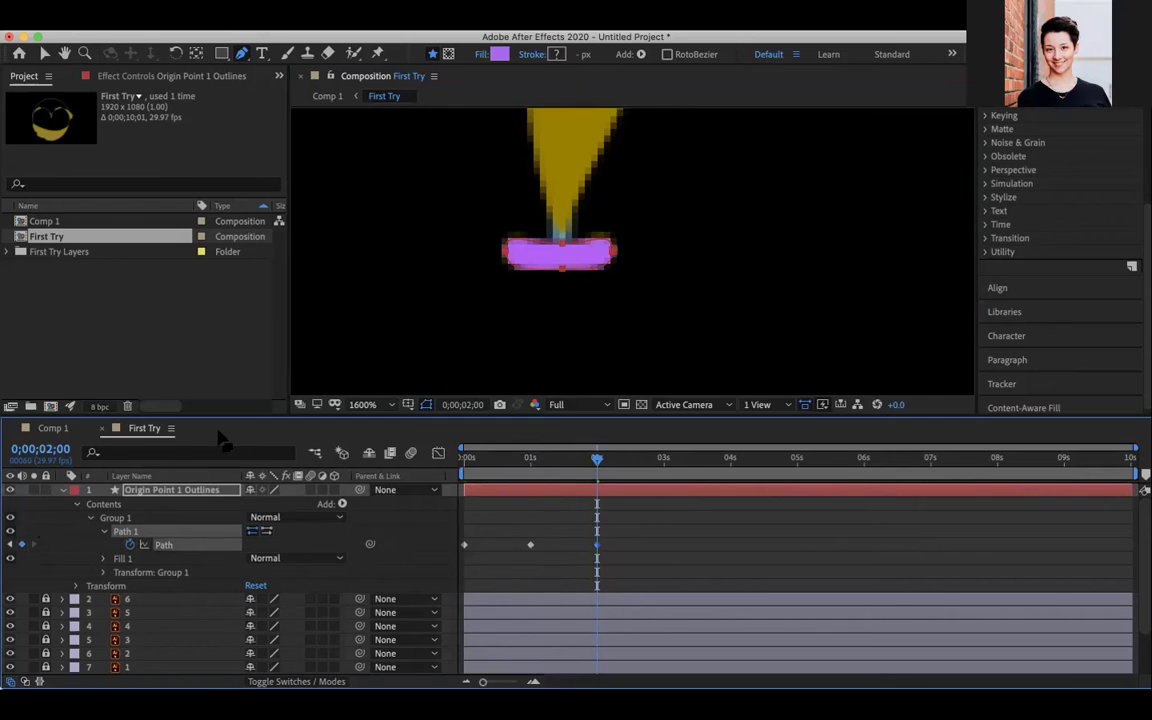
# Step: Create a shape layer from the vector layer 1, the leaf above the purple shape
pyautogui.press('h')
pyautogui.moveTo(584, 203); pyautogui.dragTo(537, 319)
pyautogui.press('z')
pyautogui.keyDown('alt'); pyautogui.click(586, 213); pyautogui.keyUp('alt')
pyautogui.press('h')
pyautogui.moveTo(602, 287); pyautogui.dragTo(553, 298)
pyautogui.press('z')
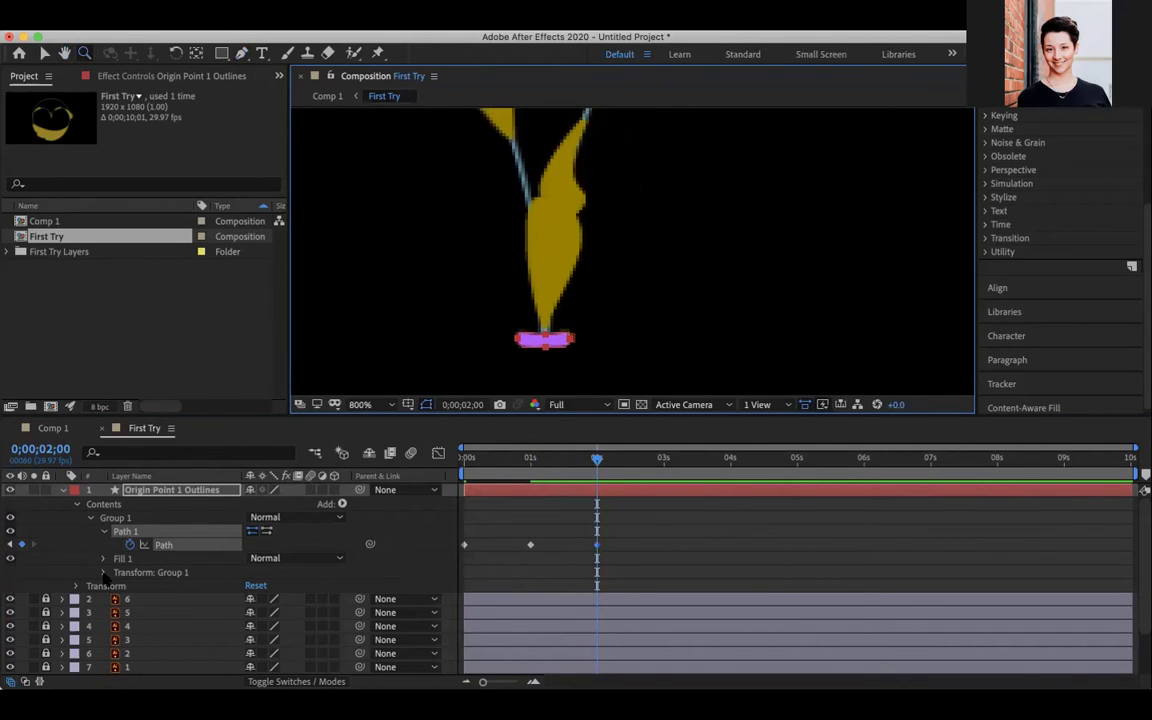
pyautogui.scroll(-2, 137, 562)
pyautogui.click(140, 612)
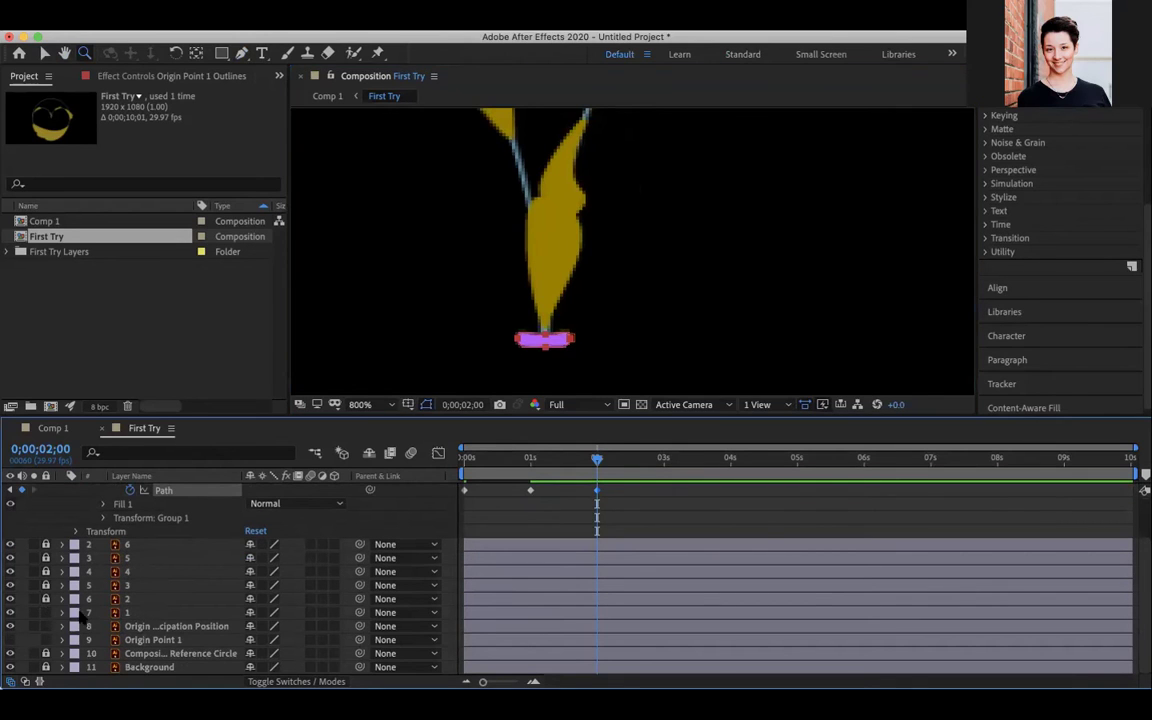
pyautogui.rightClick(160, 613)
pyautogui.moveTo(226, 572)
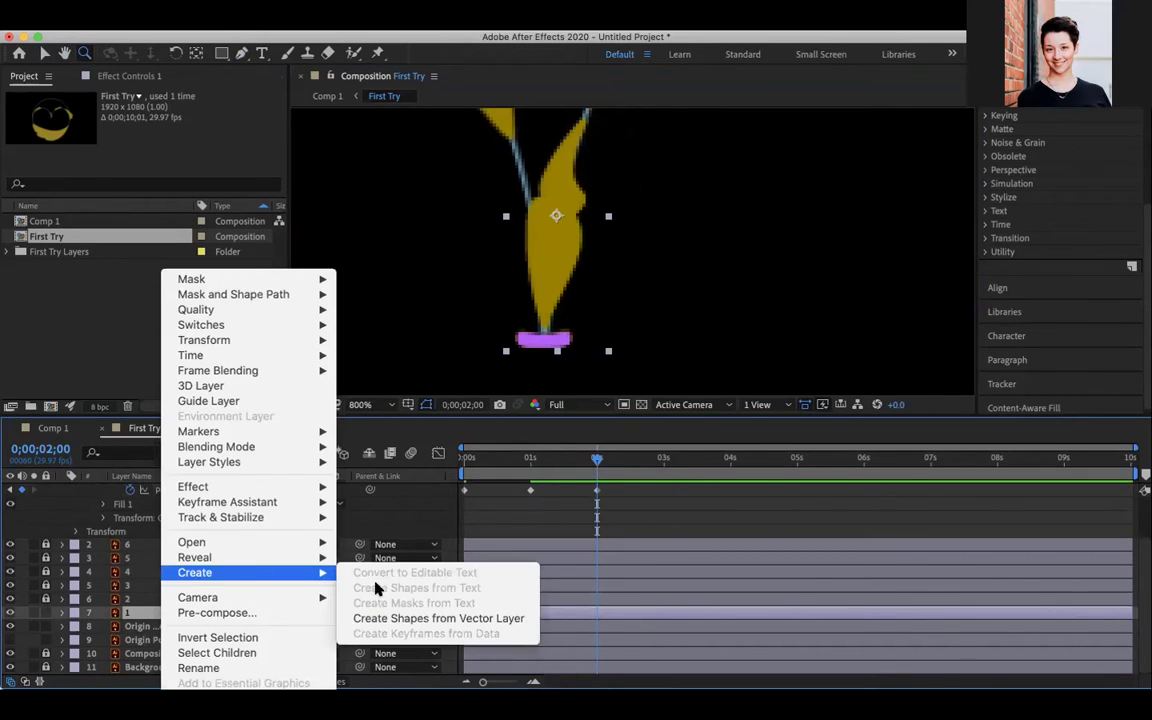
pyautogui.click(362, 618)
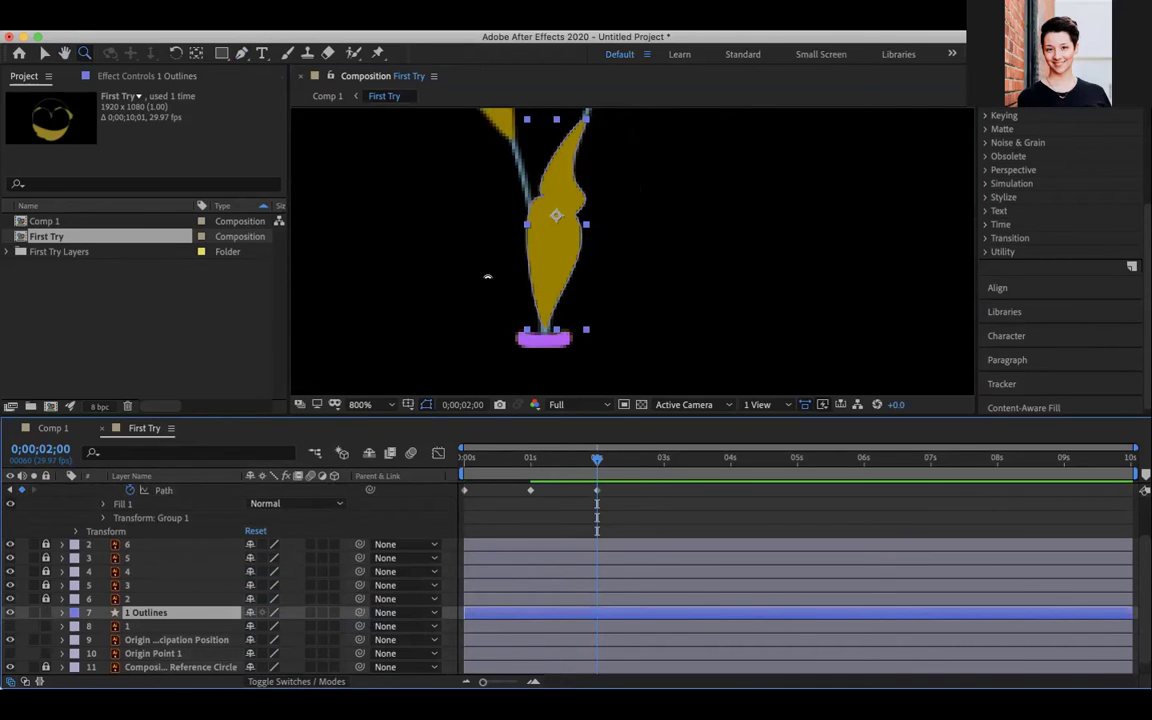
# Step: Examine the points and curve handles of Path 1 in the 1 Outlines layer
pyautogui.click(62, 612)
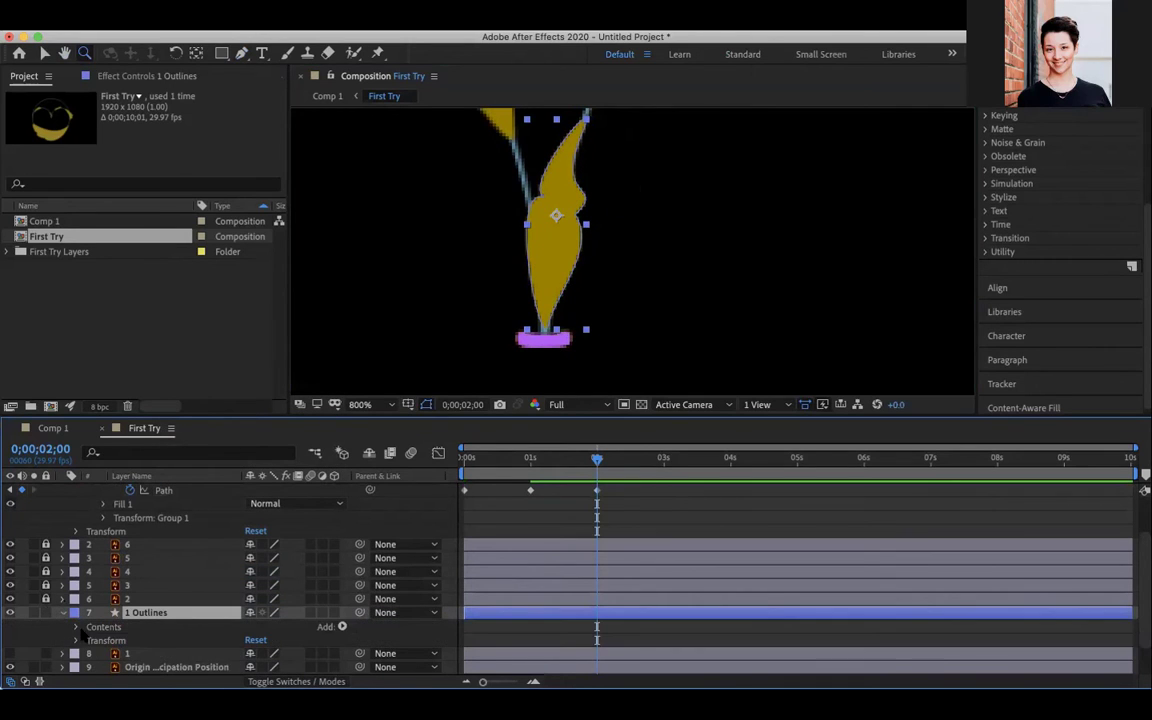
pyautogui.click(75, 627)
pyautogui.click(91, 640)
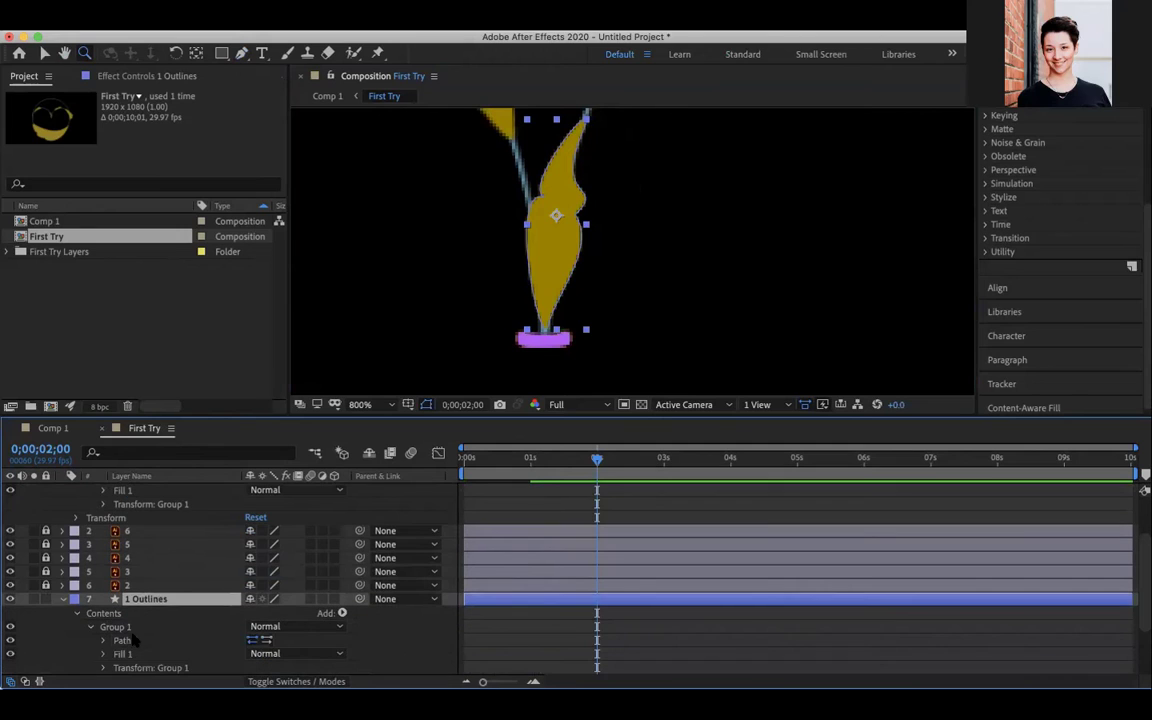
pyautogui.click(125, 640)
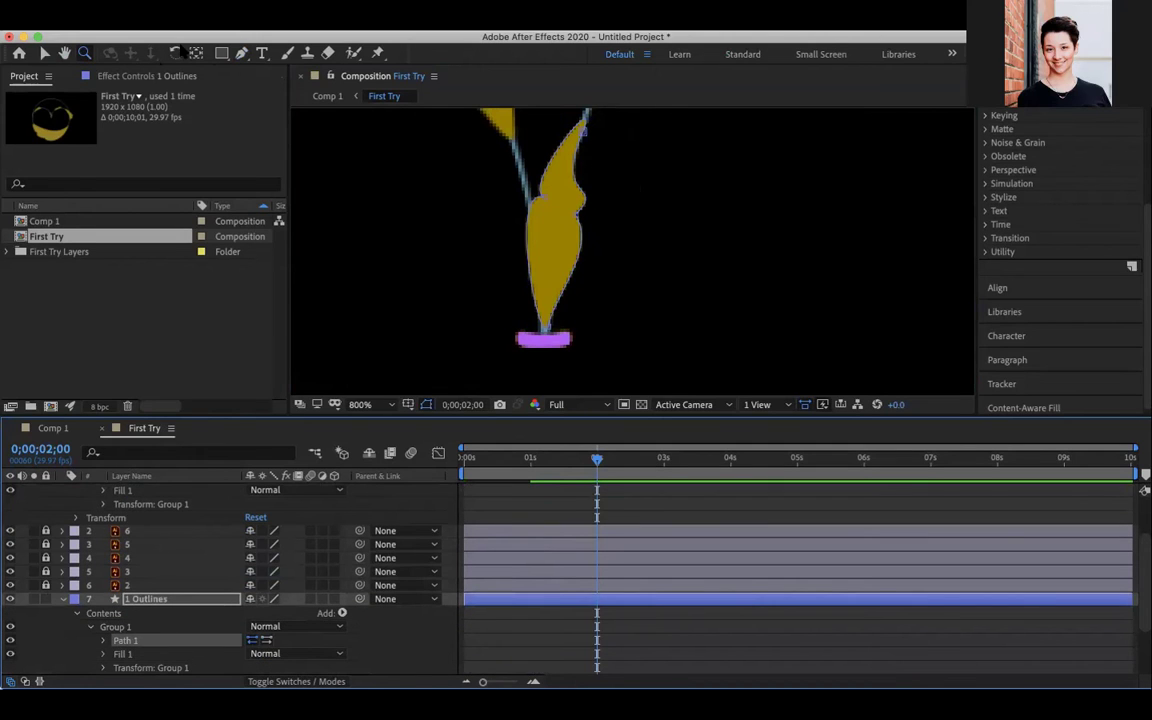
pyautogui.click(241, 55)
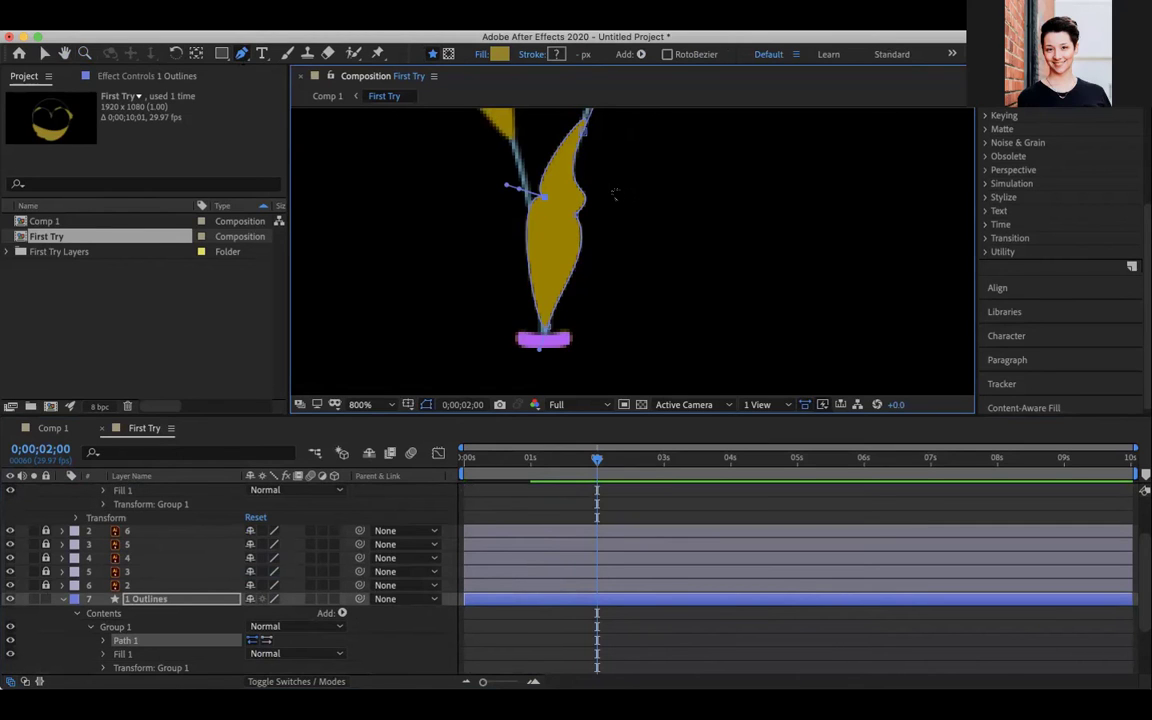
# Step: Delete the 1 Outlines layer, then lock the original layer 1 and make it visible again
pyautogui.click(62, 601)
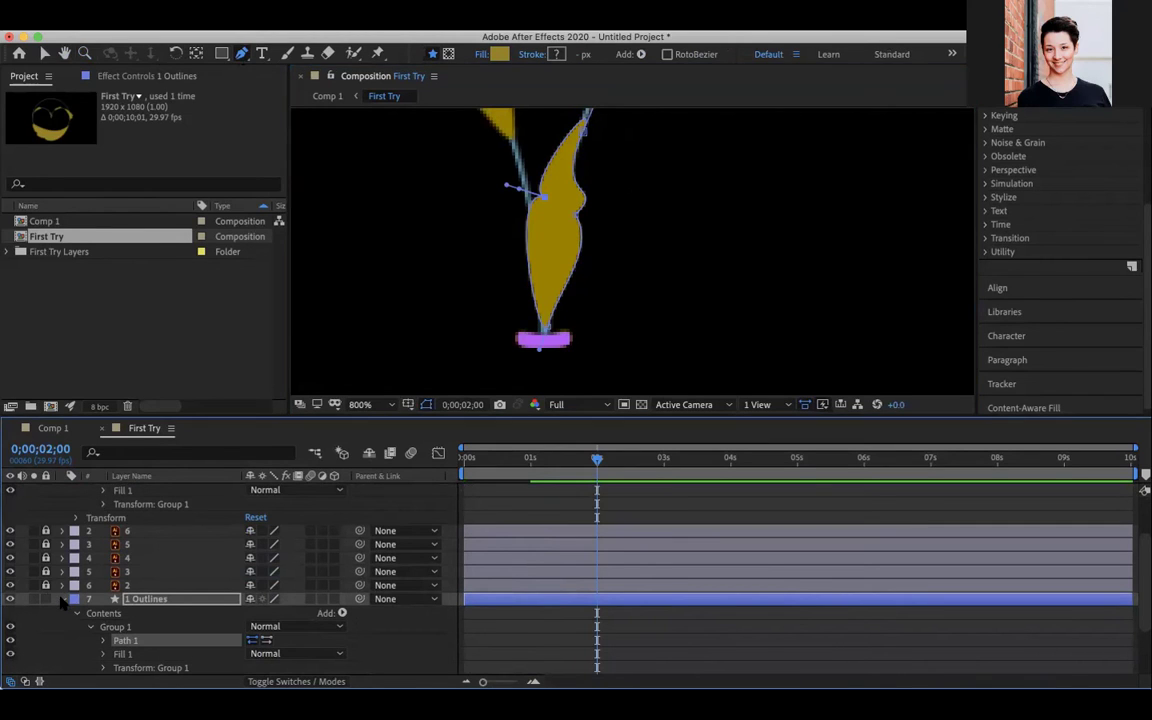
pyautogui.click(62, 599)
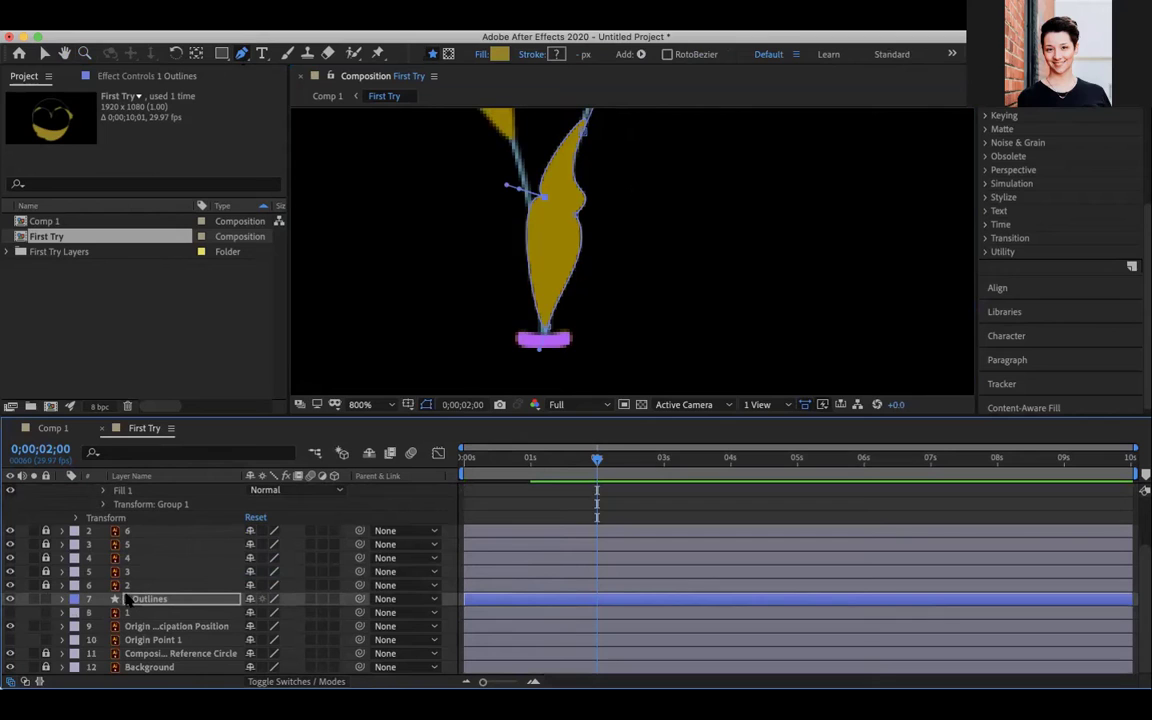
pyautogui.press('Delete')
pyautogui.press('Delete')
pyautogui.click(46, 613)
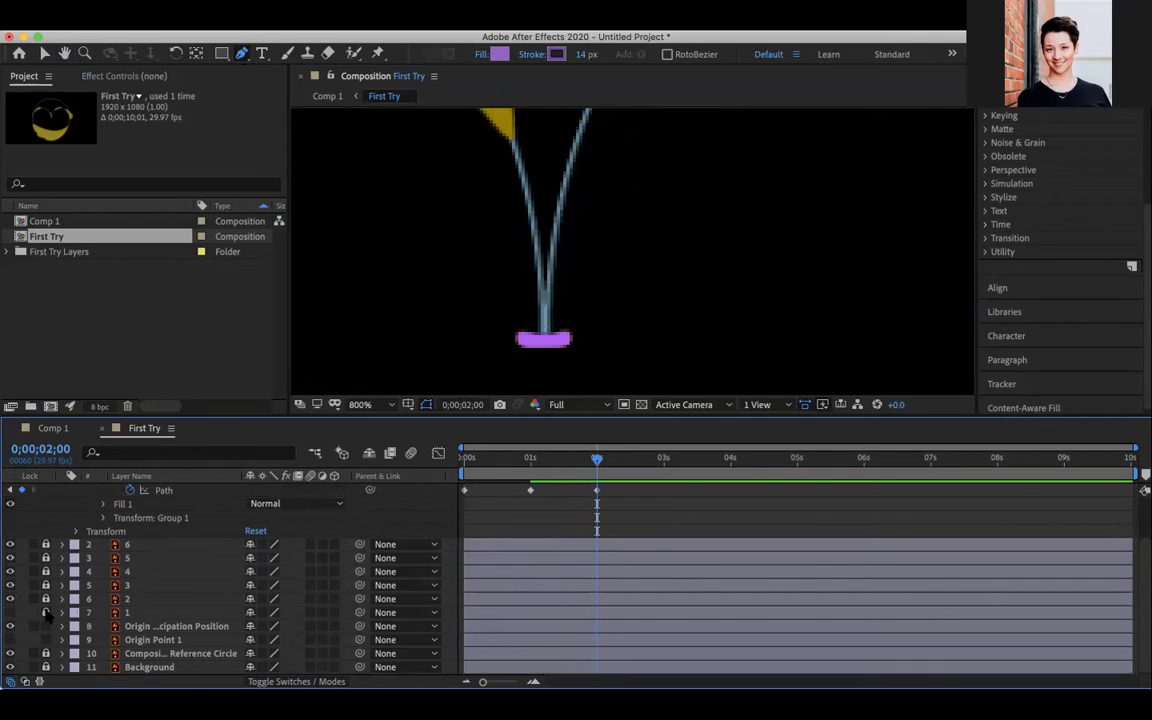
pyautogui.click(10, 612)
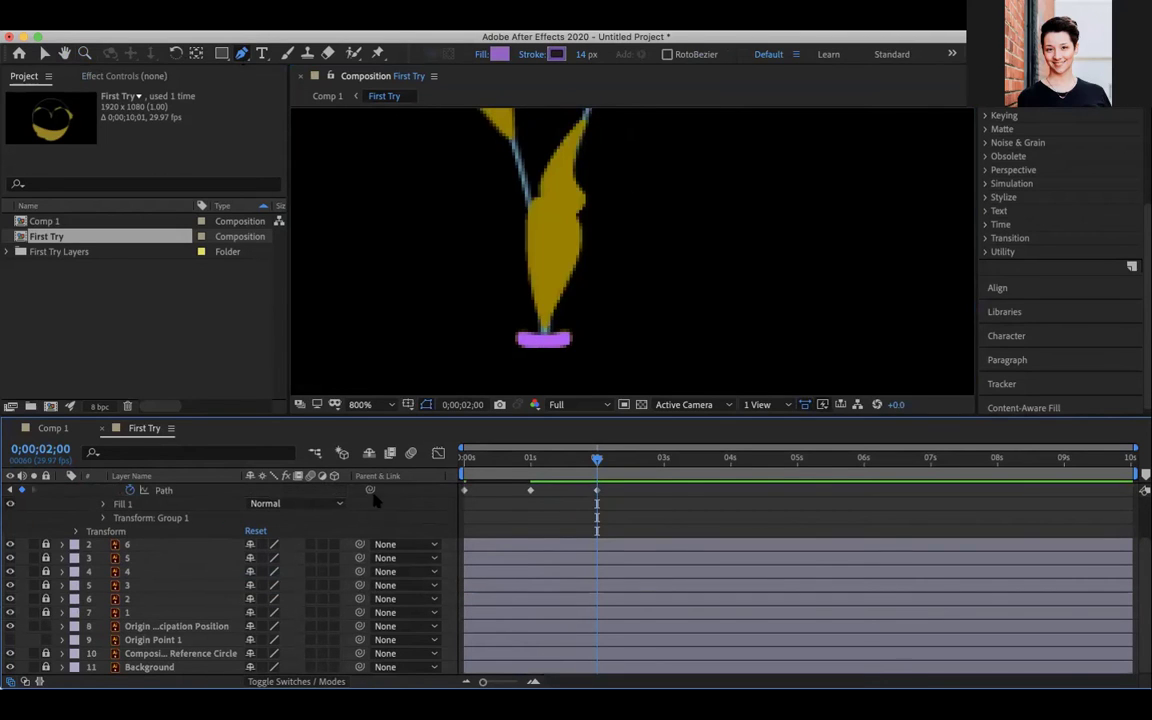
# Step: Rename the Origin Point 1 Outlines layer as Motion Dude
pyautogui.scroll(2, 165, 512)
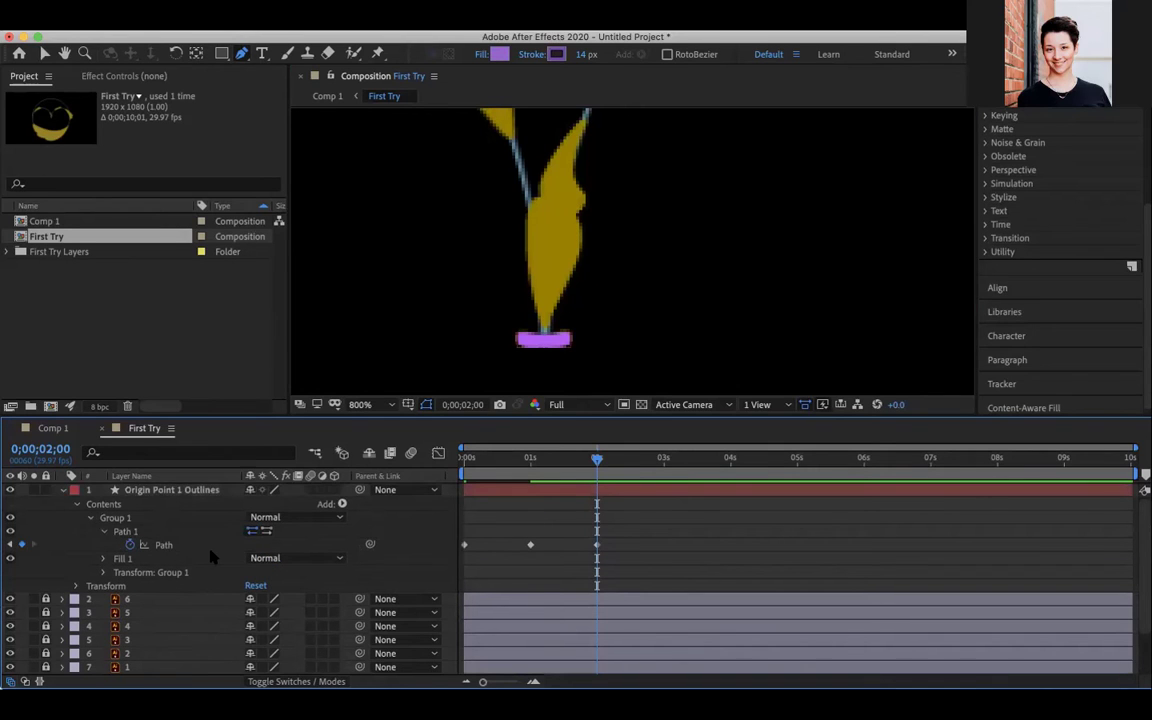
pyautogui.click(185, 490)
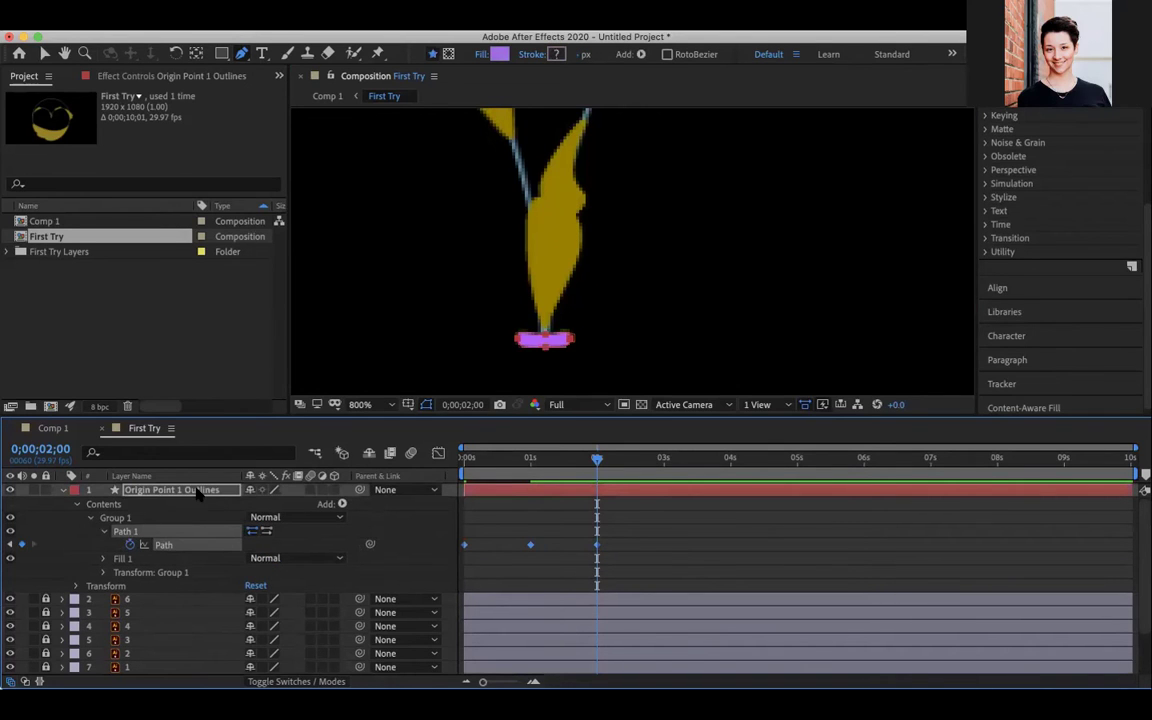
pyautogui.rightClick(197, 491)
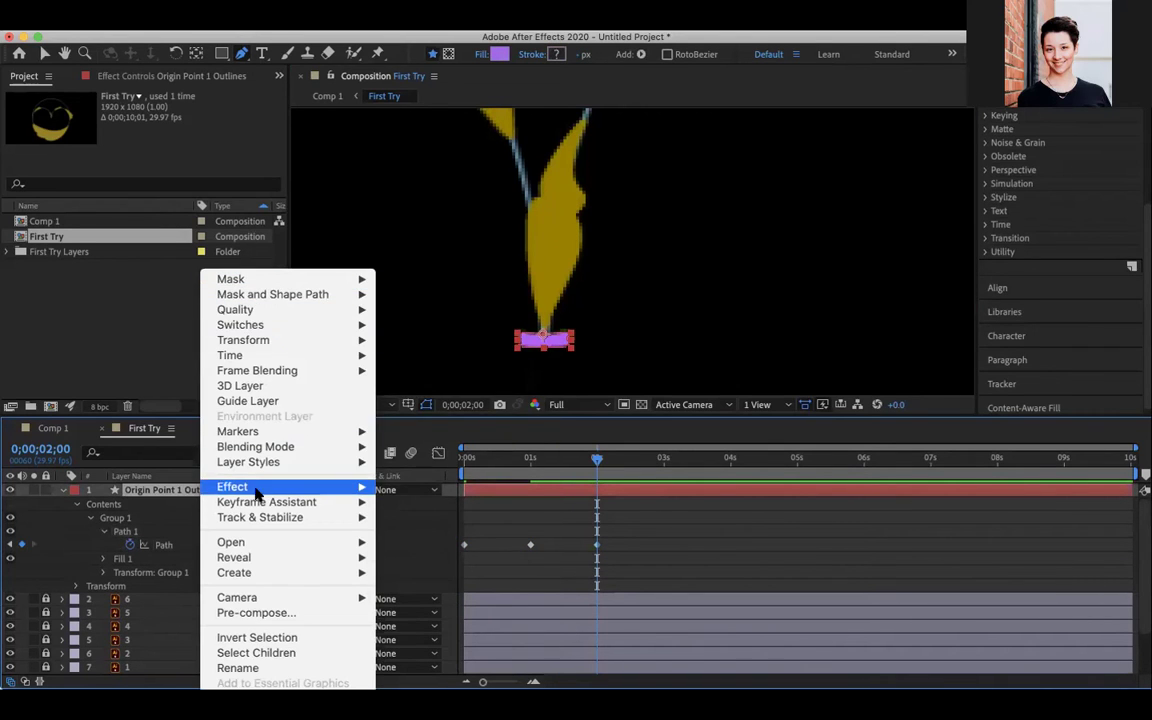
pyautogui.click(255, 668)
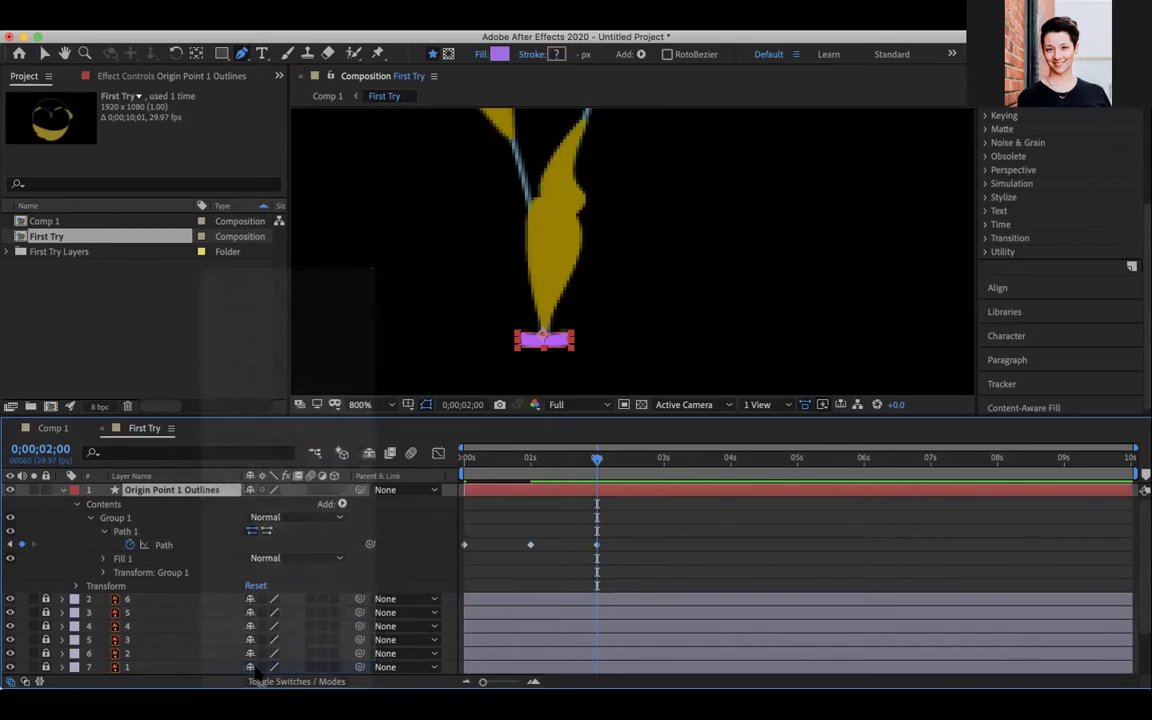
pyautogui.write('Motion Dude')
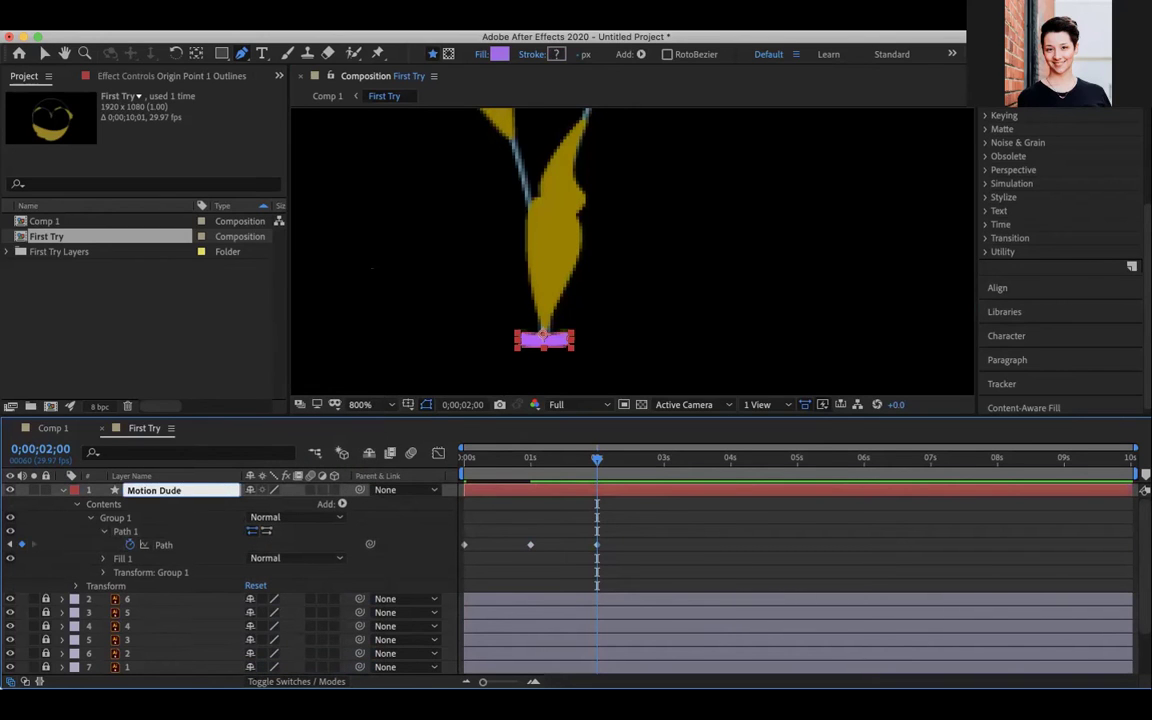
pyautogui.press('Return')
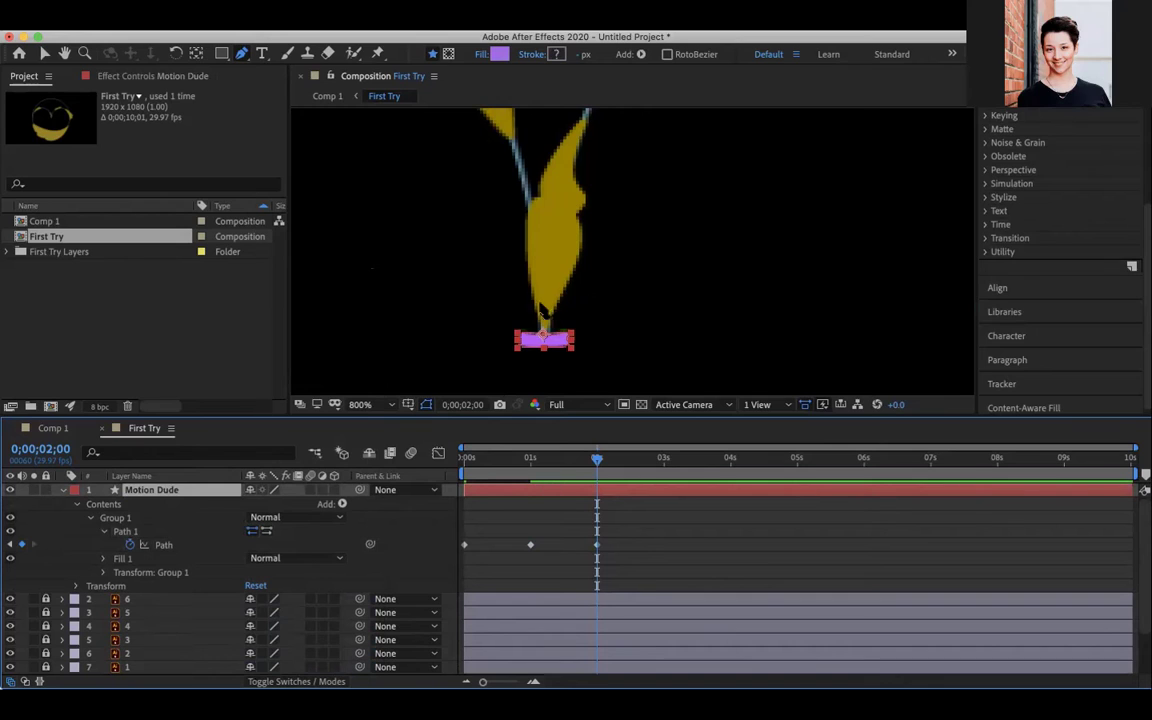
# Step: Stretch the Motion Dude path at two seconds over the lowest yellow leaf, moving its upper point to the tip and side points up the edges
pyautogui.click(545, 350)
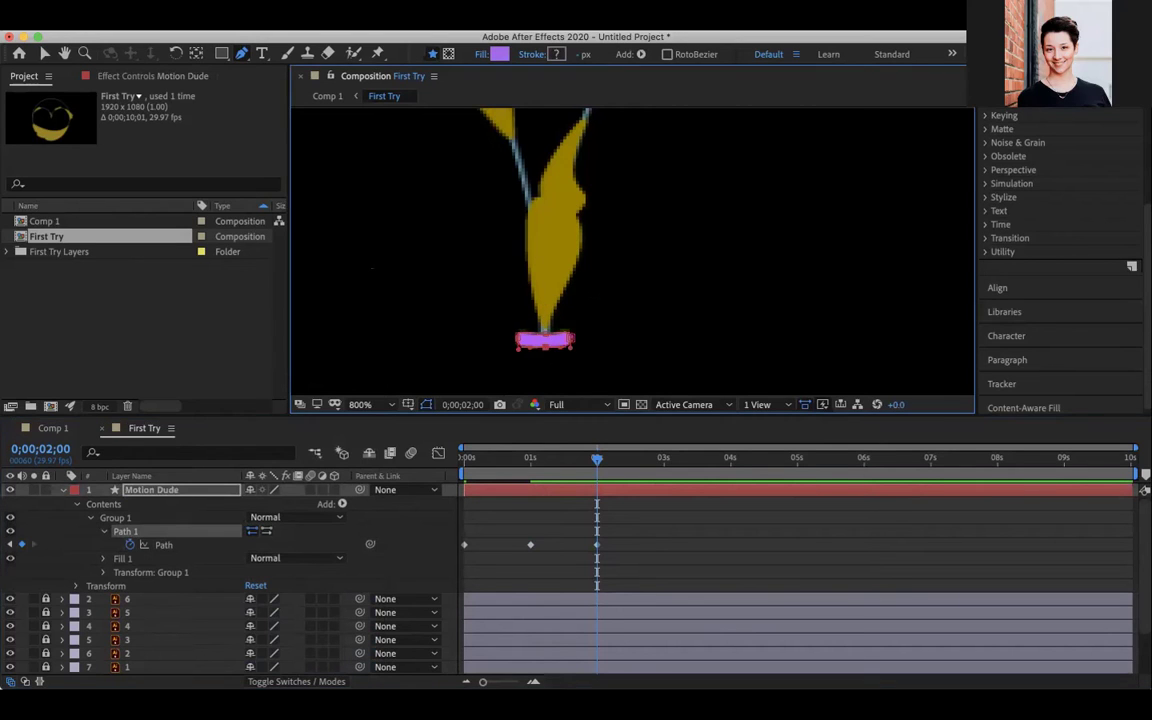
pyautogui.click(543, 332)
pyautogui.moveTo(545, 338); pyautogui.dragTo(582, 130)
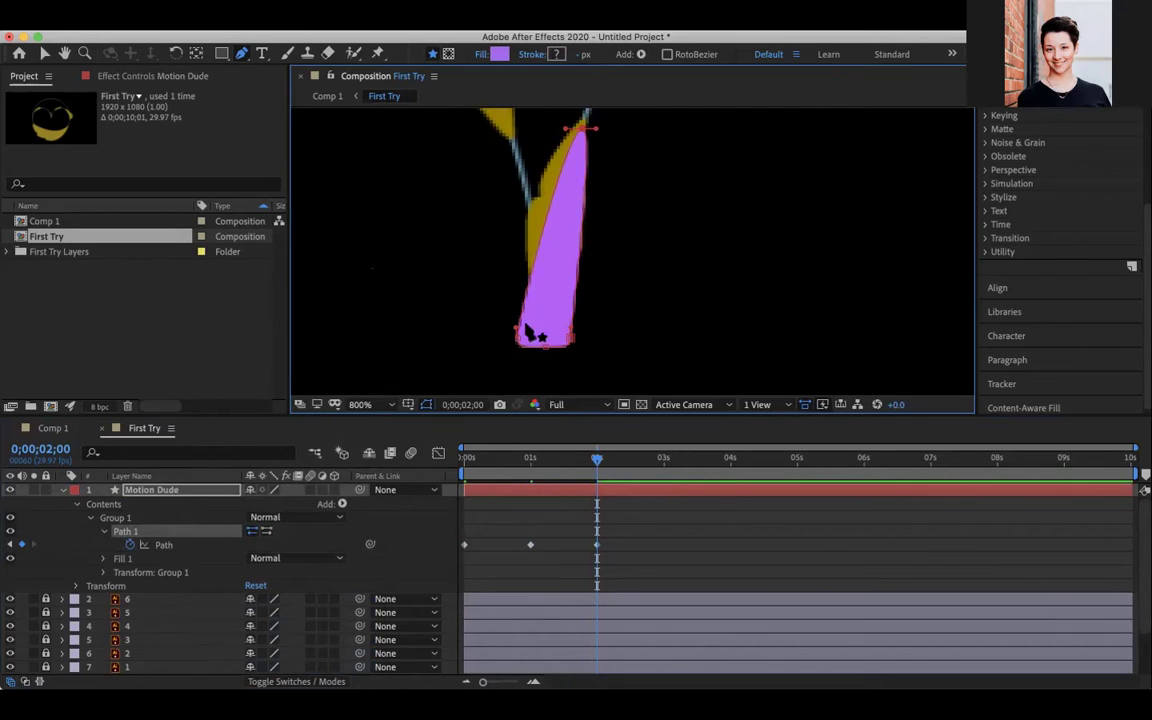
pyautogui.moveTo(518, 337); pyautogui.dragTo(528, 211)
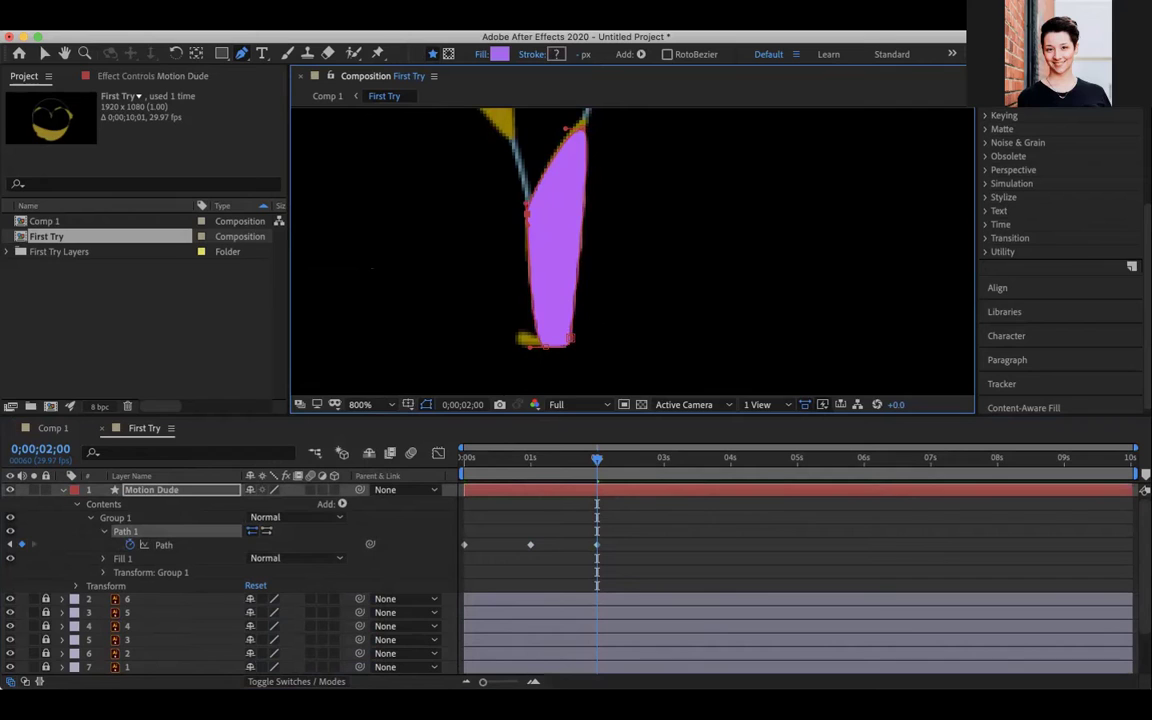
pyautogui.moveTo(571, 338); pyautogui.dragTo(581, 233)
pyautogui.moveTo(545, 347); pyautogui.dragTo(567, 290)
pyautogui.moveTo(535, 347); pyautogui.dragTo(531, 376)
pyautogui.moveTo(573, 273); pyautogui.dragTo(574, 281)
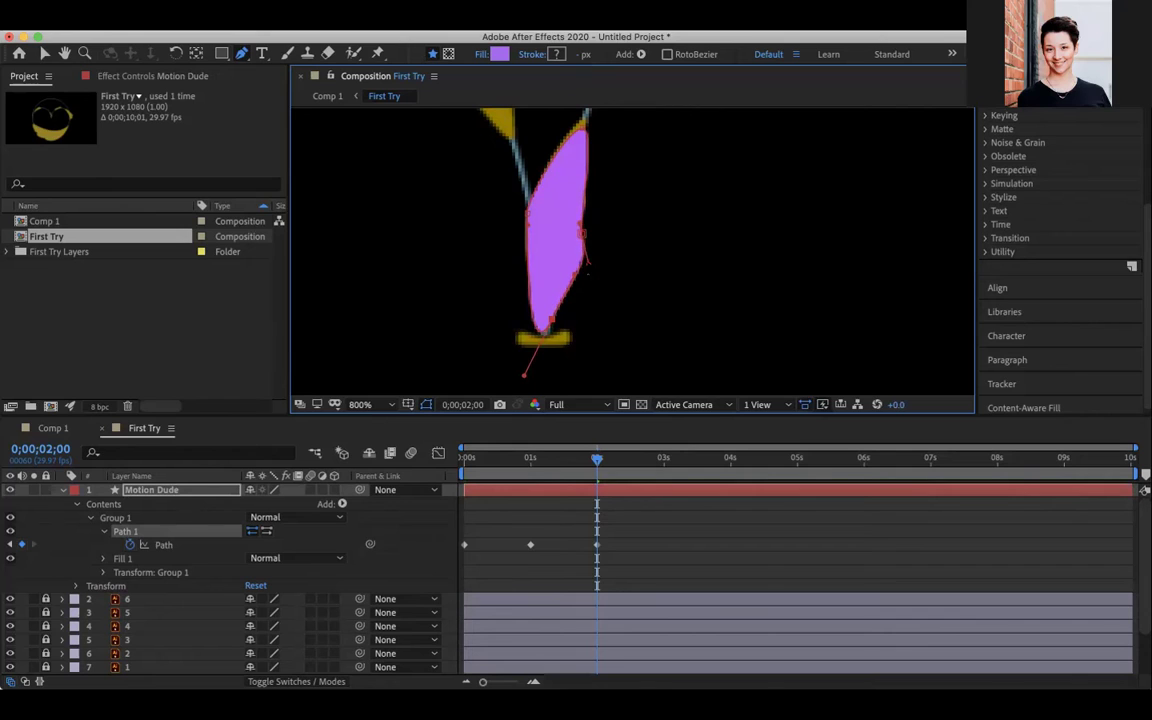
# Step: Adjust the curve handles of the upper and right points so the Motion Dude path follows the leaf's right edge
pyautogui.moveTo(592, 203); pyautogui.dragTo(580, 265)
pyautogui.moveTo(575, 215); pyautogui.dragTo(571, 137)
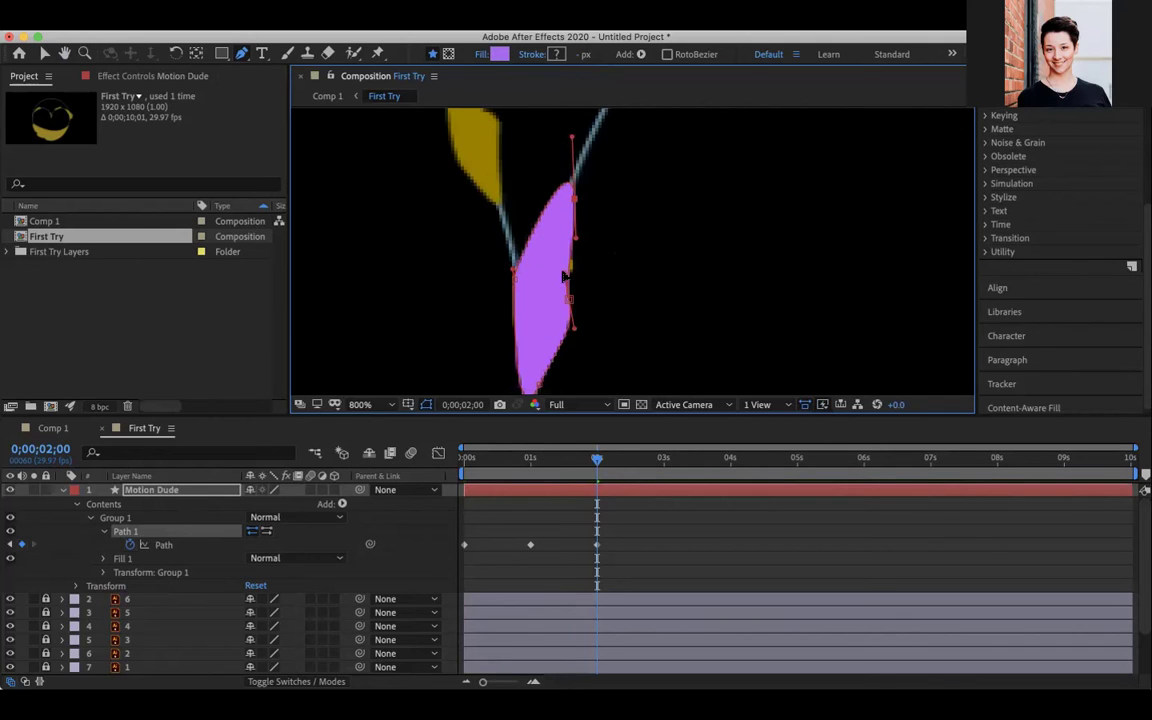
pyautogui.moveTo(575, 238); pyautogui.dragTo(580, 289)
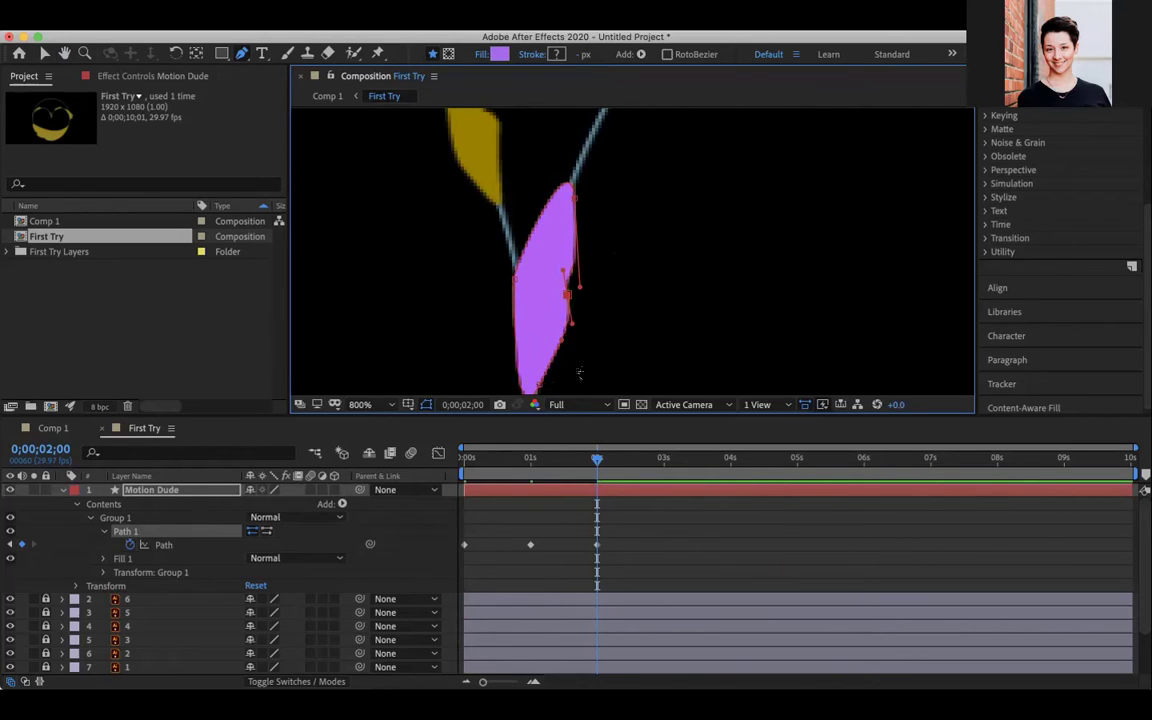
pyautogui.moveTo(569, 299)
pyautogui.mouseDown()
pyautogui.moveTo(560, 251)
pyautogui.moveTo(580, 311)
pyautogui.mouseUp()
pyautogui.click(580, 286)
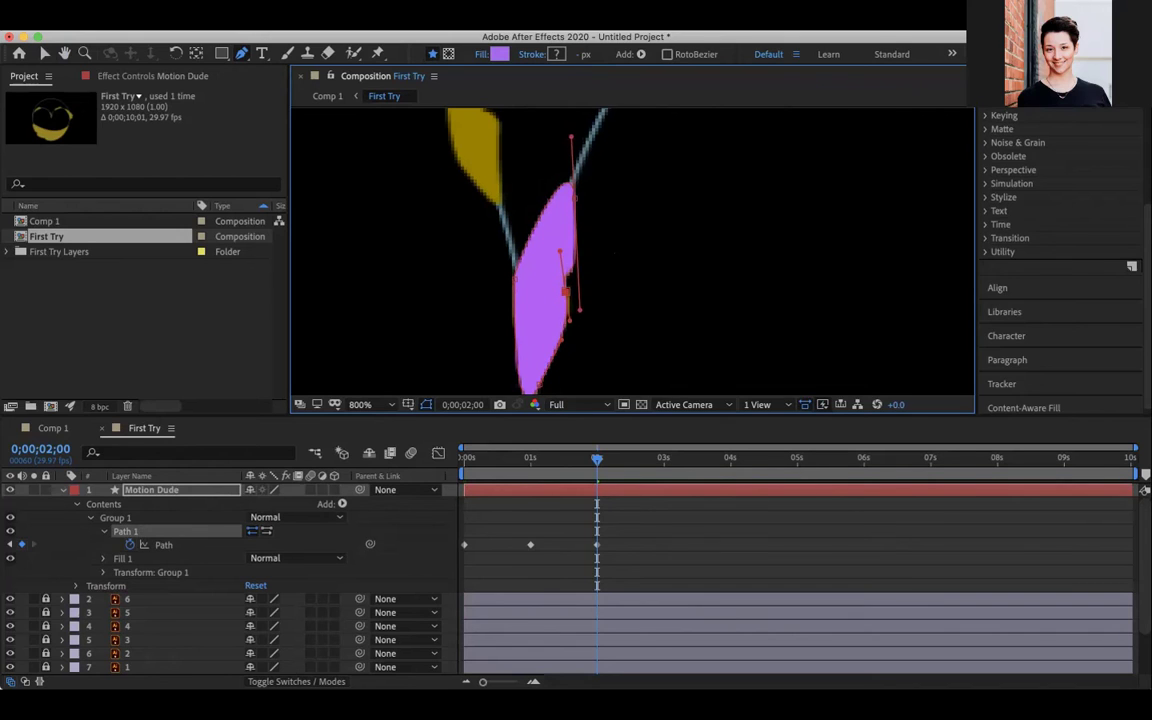
# Step: Adjust the curve handles of the left, upper and bottom points so the Motion Dude path follows the leaf outline at two seconds
pyautogui.click(515, 283)
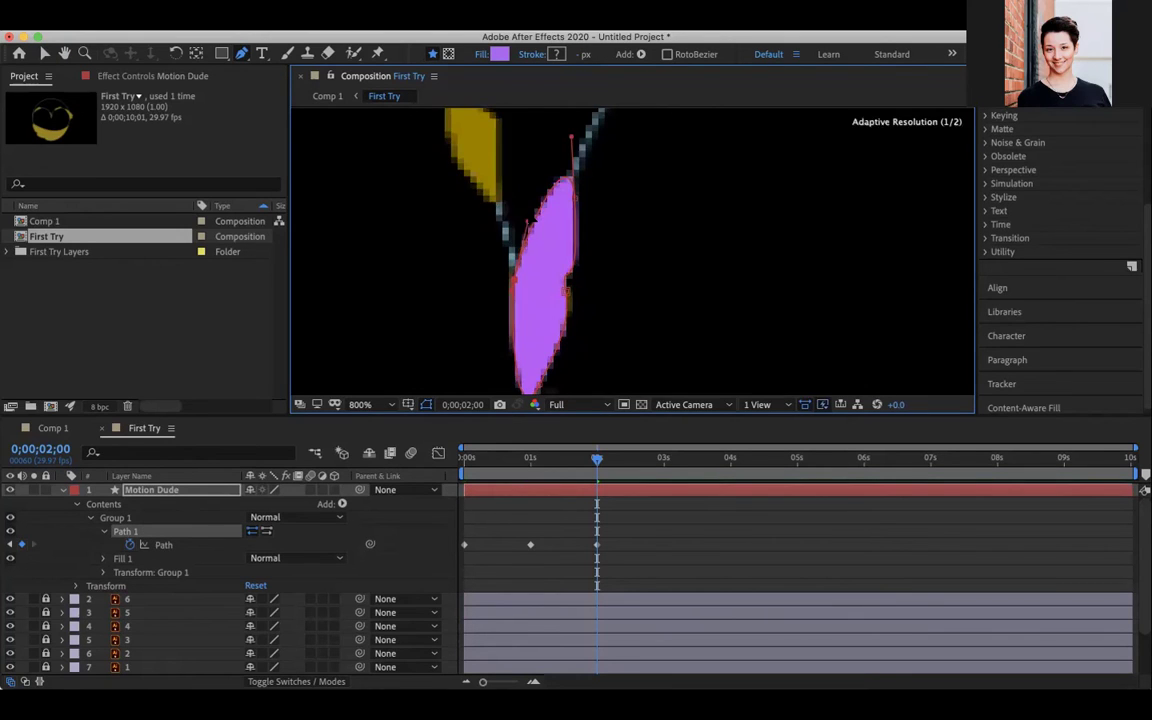
pyautogui.moveTo(516, 284); pyautogui.dragTo(512, 341)
pyautogui.moveTo(516, 281); pyautogui.dragTo(515, 286)
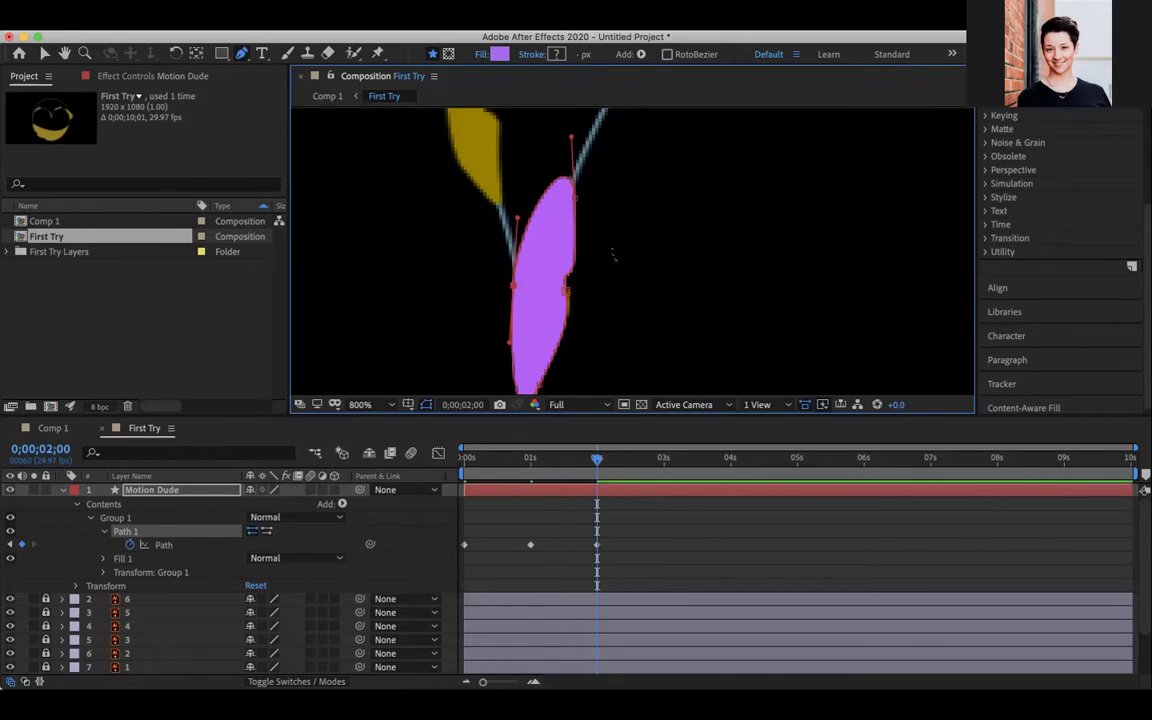
pyautogui.moveTo(572, 202); pyautogui.dragTo(583, 148)
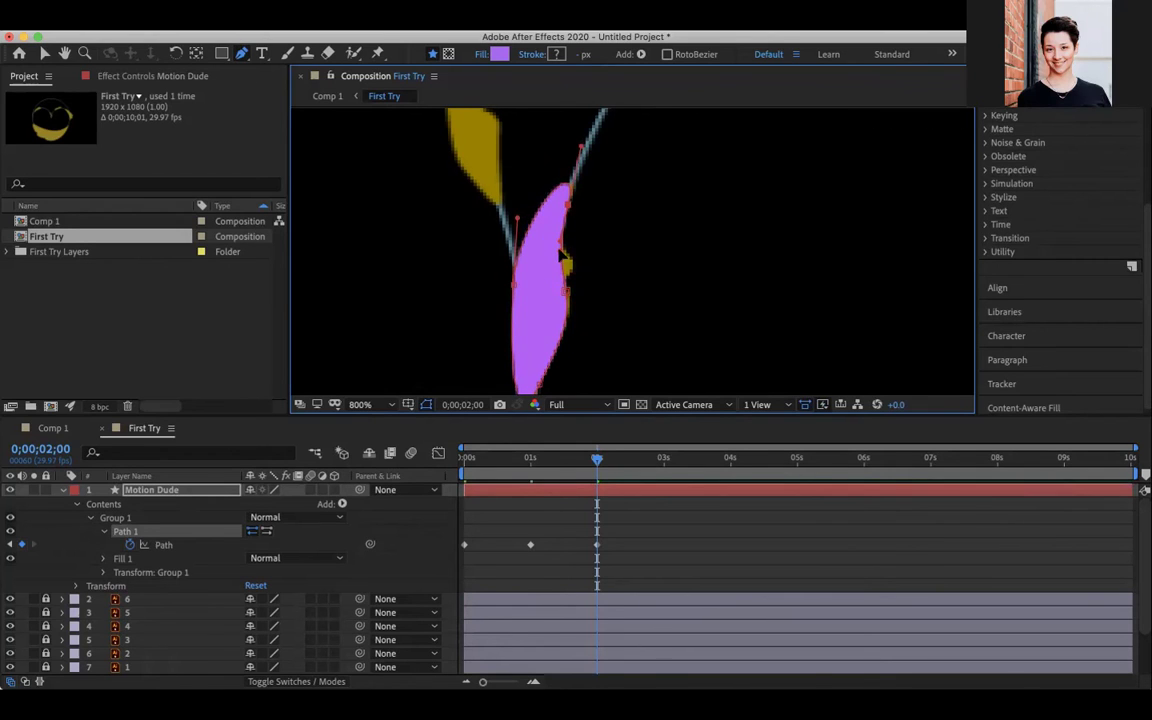
pyautogui.moveTo(561, 252); pyautogui.dragTo(560, 259)
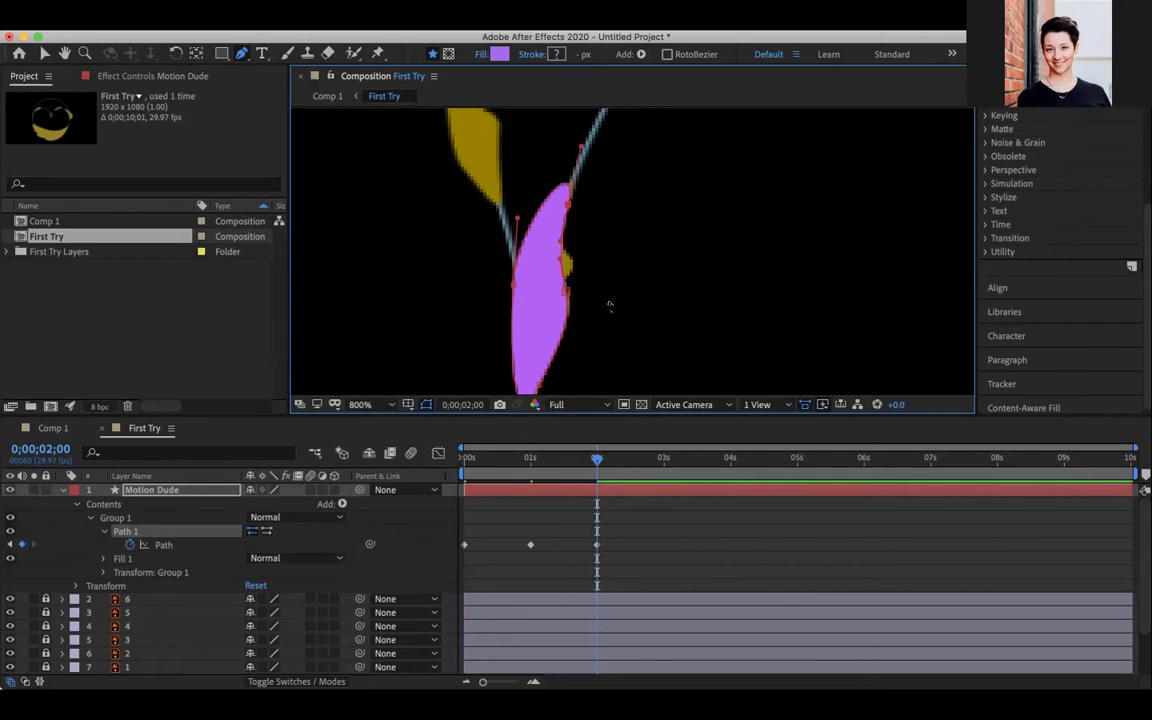
pyautogui.moveTo(609, 302); pyautogui.dragTo(587, 260)
pyautogui.moveTo(530, 343); pyautogui.dragTo(523, 378)
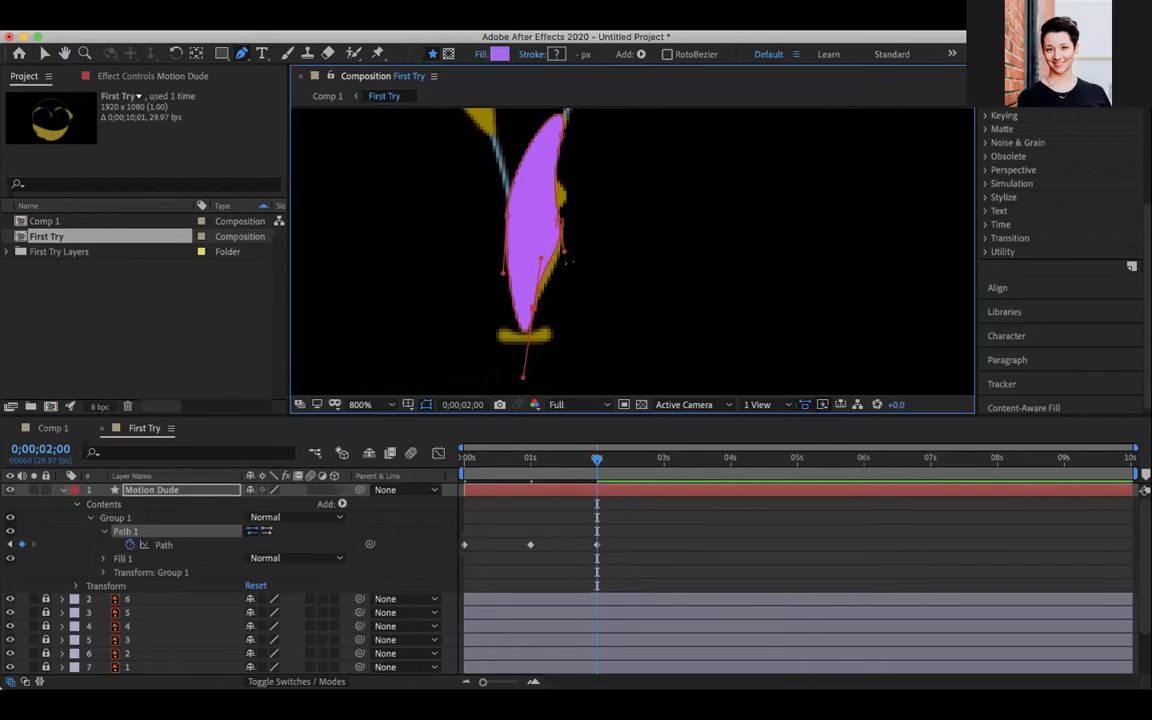
# Step: Add a point to the Motion Dude path on the right edge, beside the leaf's small yellow bulge
pyautogui.scroll(5, 560, 289)
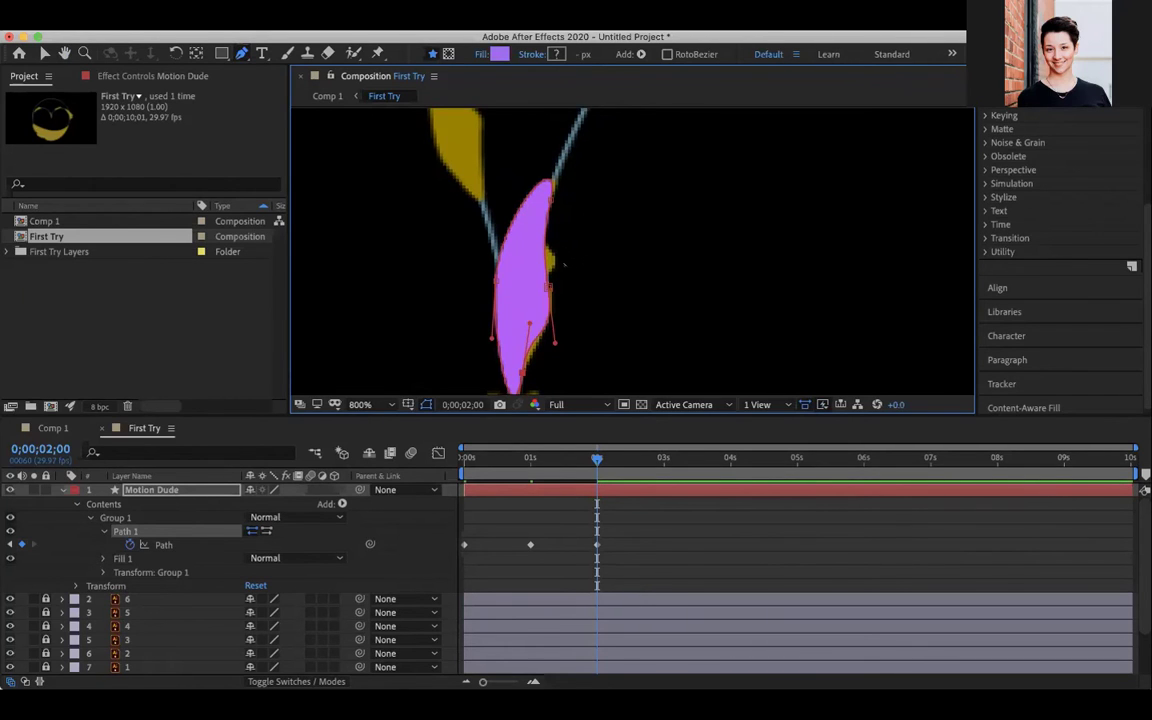
pyautogui.click(545, 251)
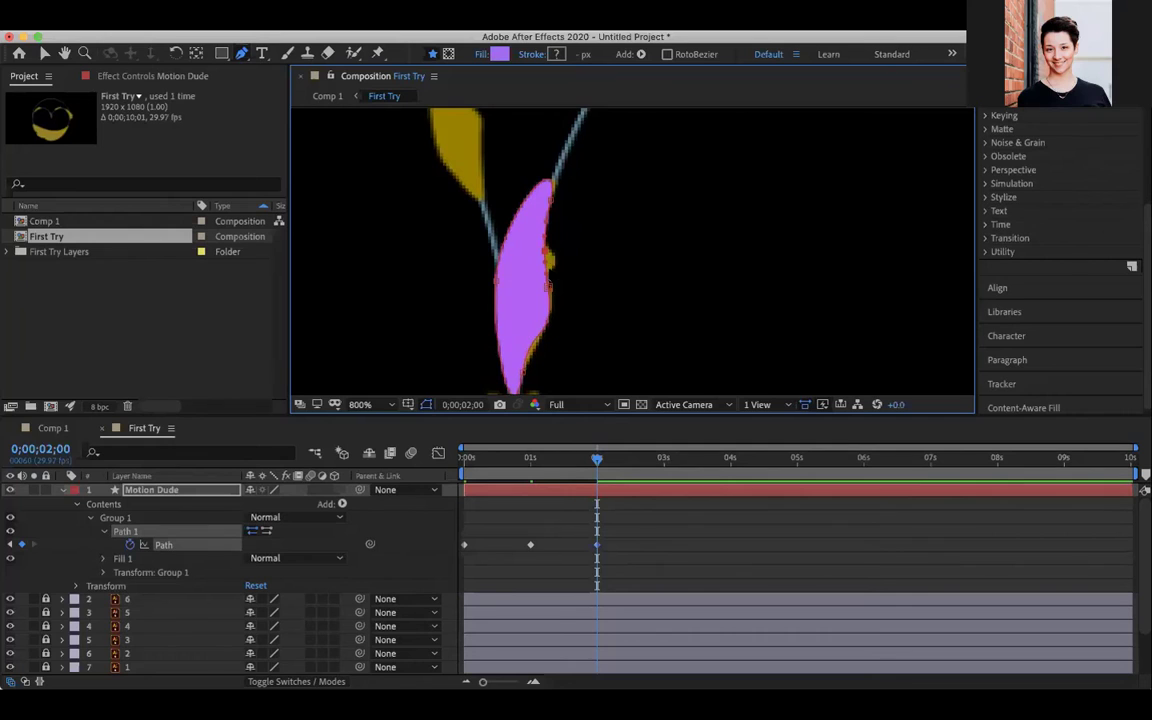
pyautogui.moveTo(596, 462)
pyautogui.mouseDown()
pyautogui.moveTo(543, 464)
pyautogui.moveTo(600, 458)
pyautogui.mouseUp()
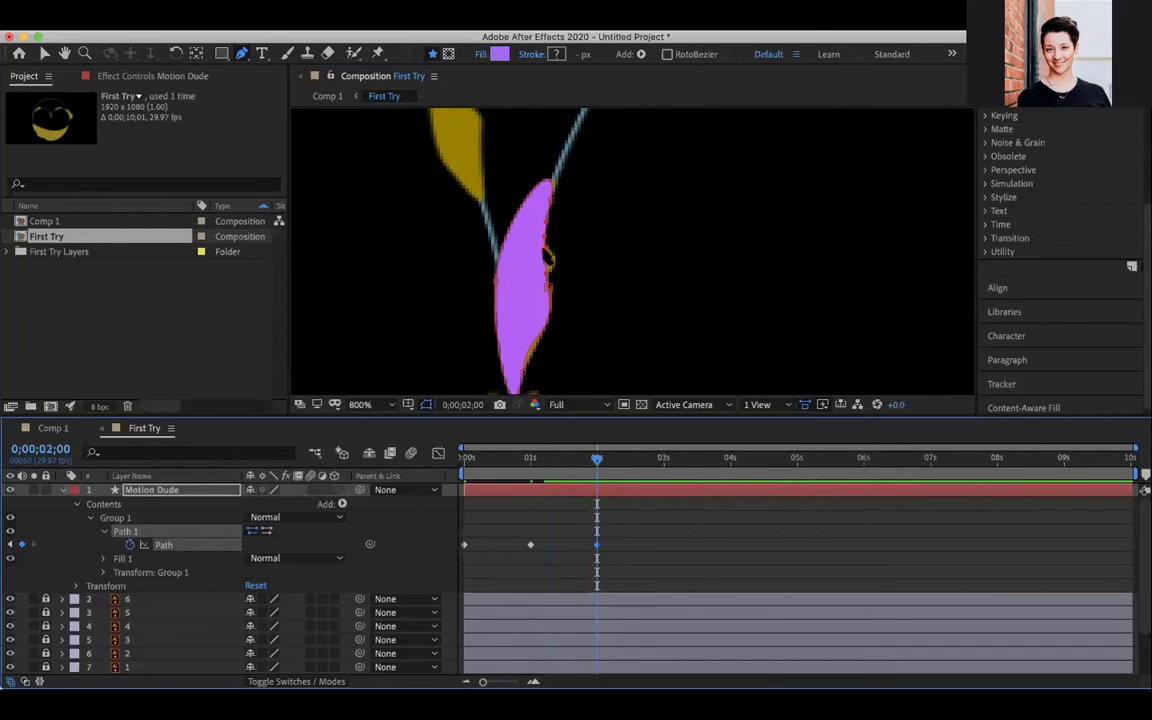
pyautogui.click(546, 252)
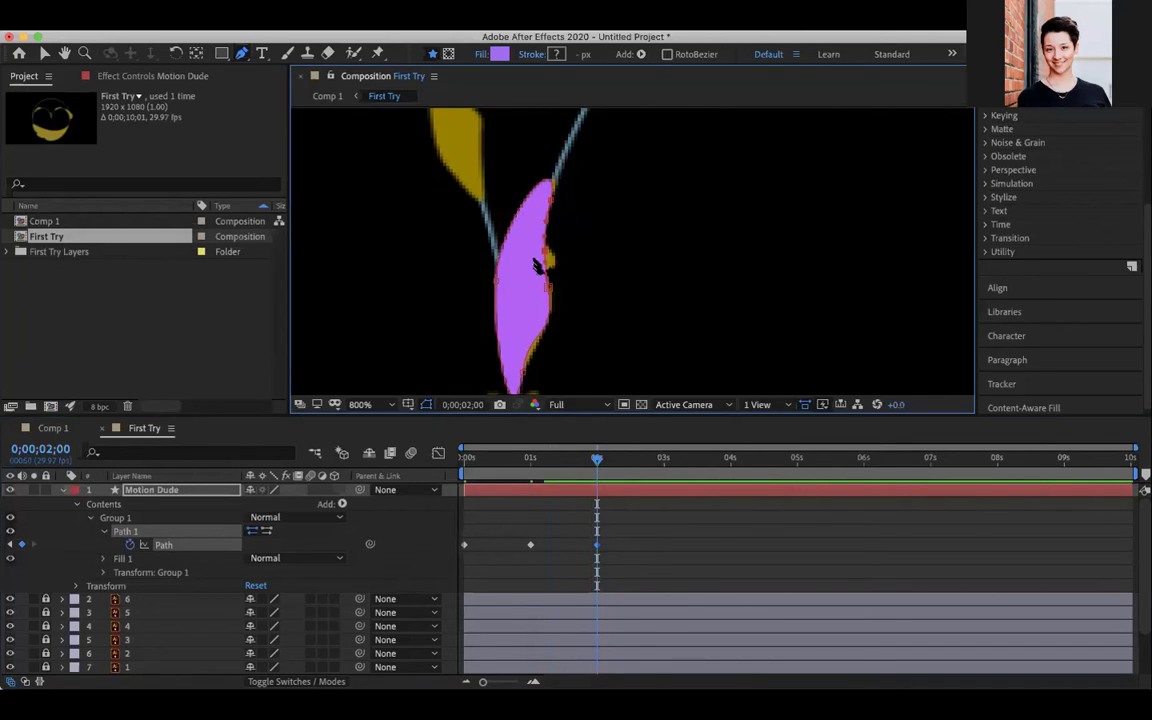
# Step: Examine the Preserve Constant Vertex and Feather Point Count when Editing Masks option in the General preferences
pyautogui.click(60, 20)
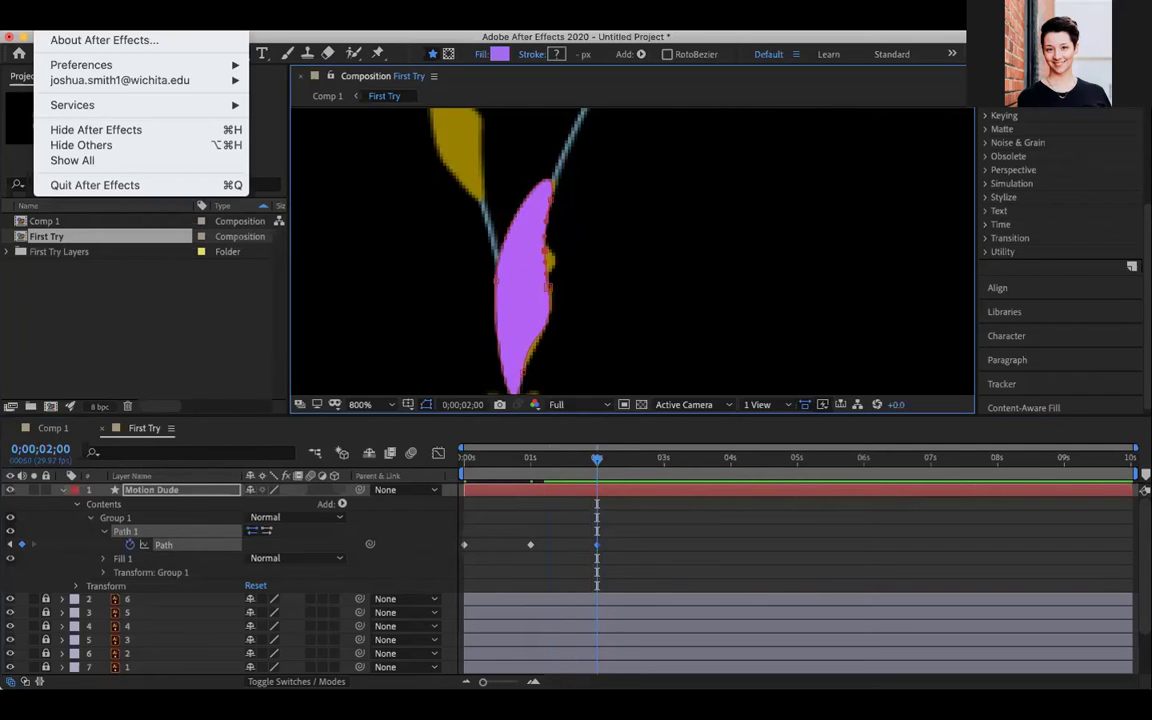
pyautogui.moveTo(85, 62)
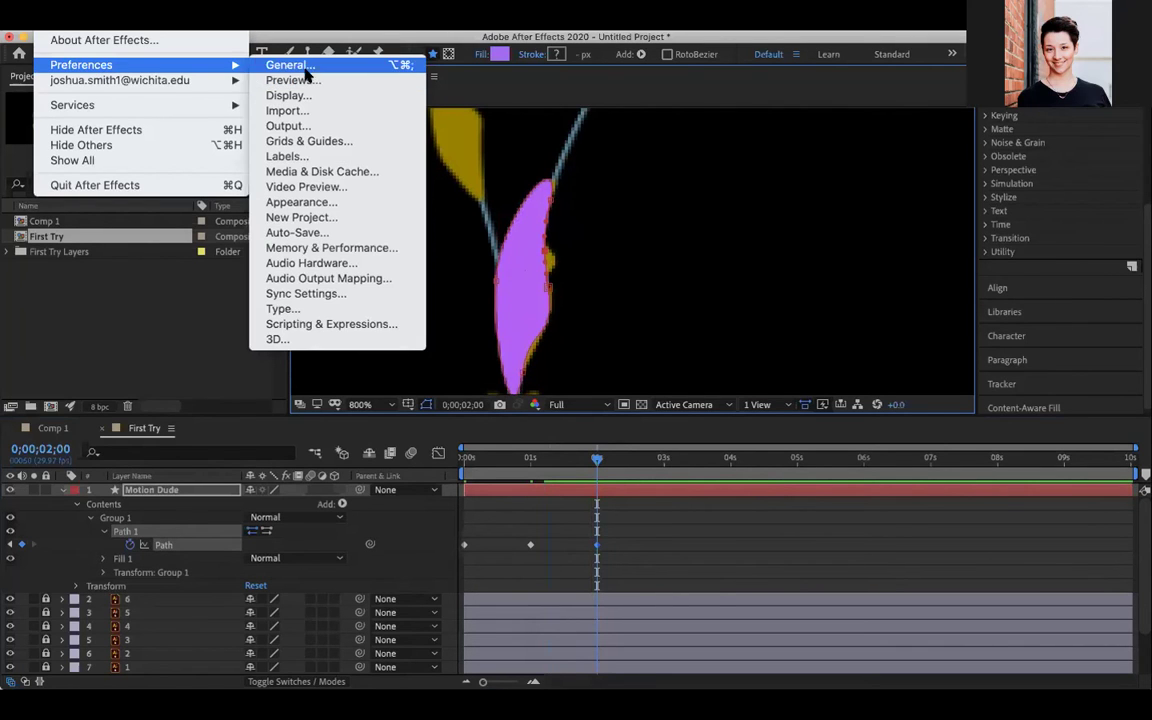
pyautogui.click(300, 66)
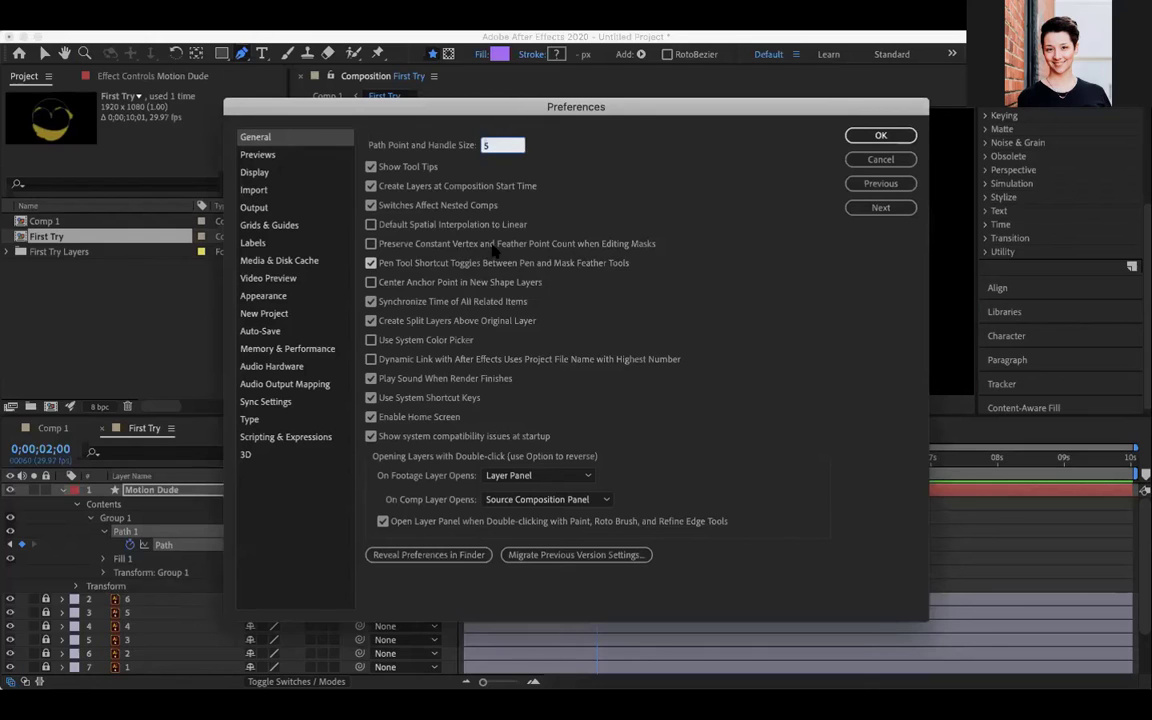
pyautogui.click(371, 244)
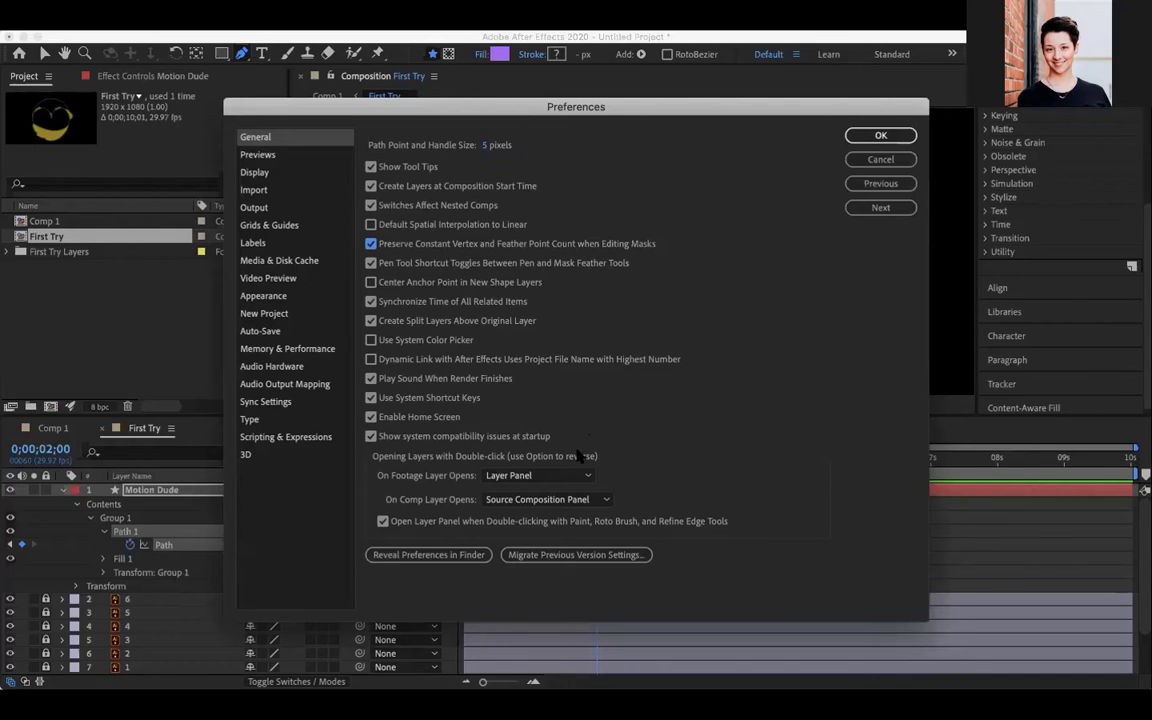
pyautogui.click(371, 243)
pyautogui.moveTo(362, 100); pyautogui.dragTo(287, 100)
pyautogui.moveTo(575, 104); pyautogui.dragTo(565, 92)
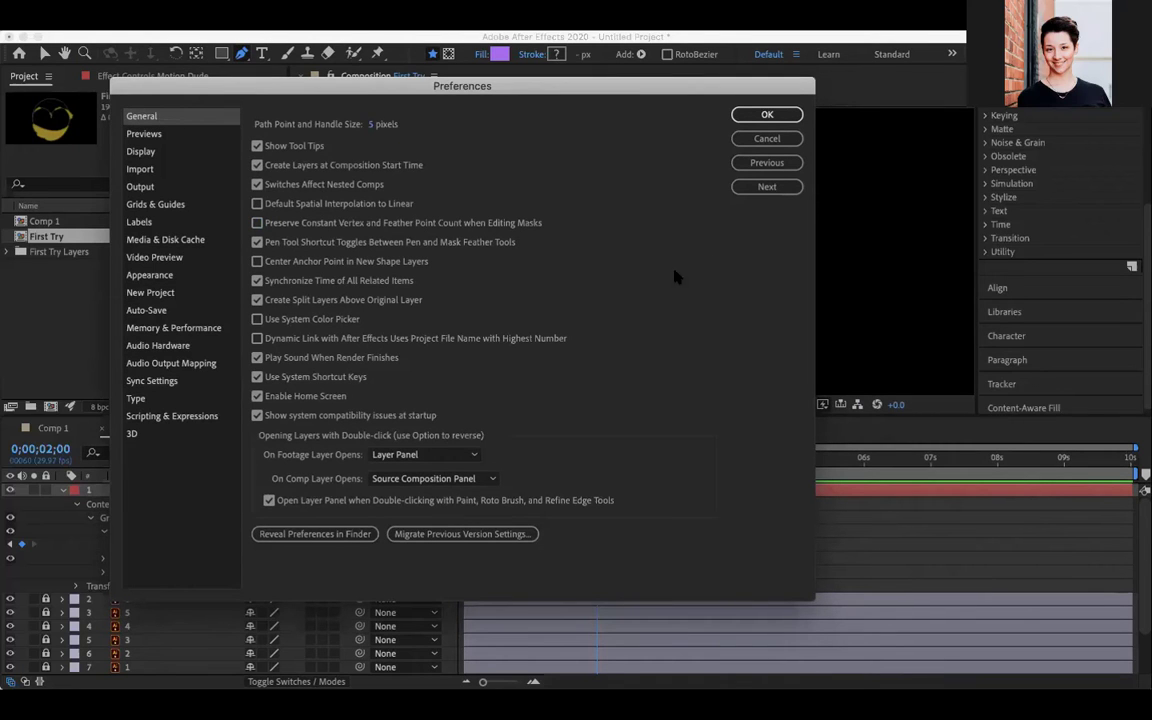
pyautogui.moveTo(510, 86); pyautogui.dragTo(525, 79)
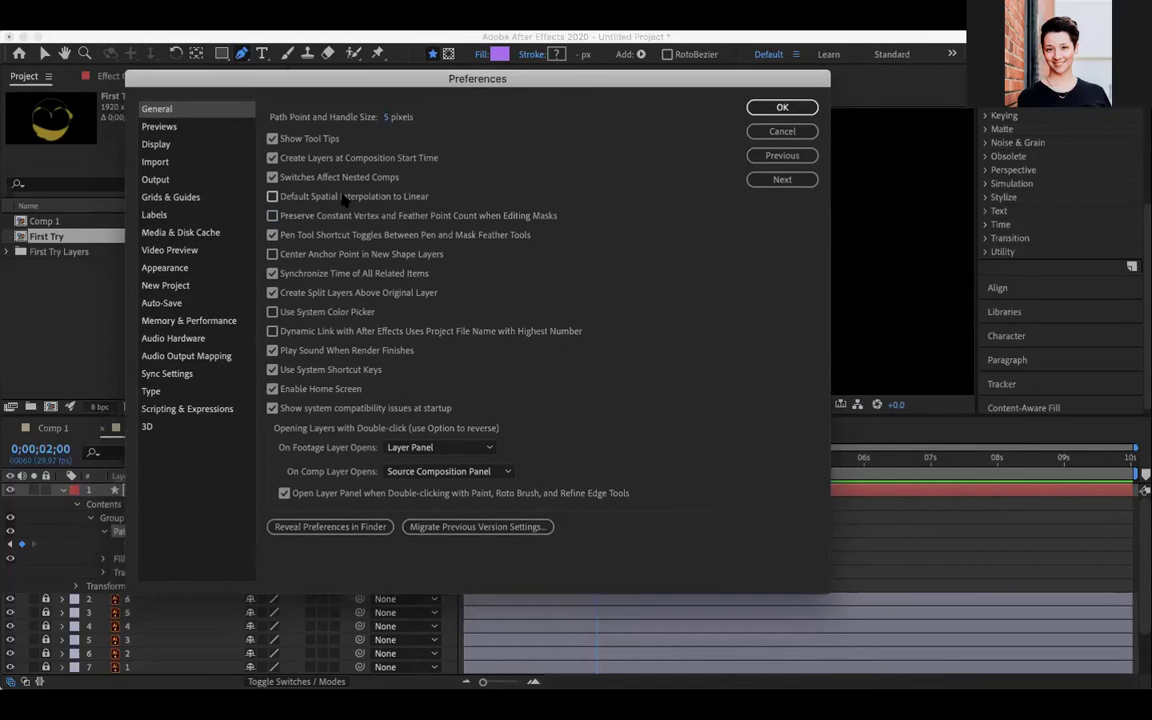
pyautogui.click(92, 24)
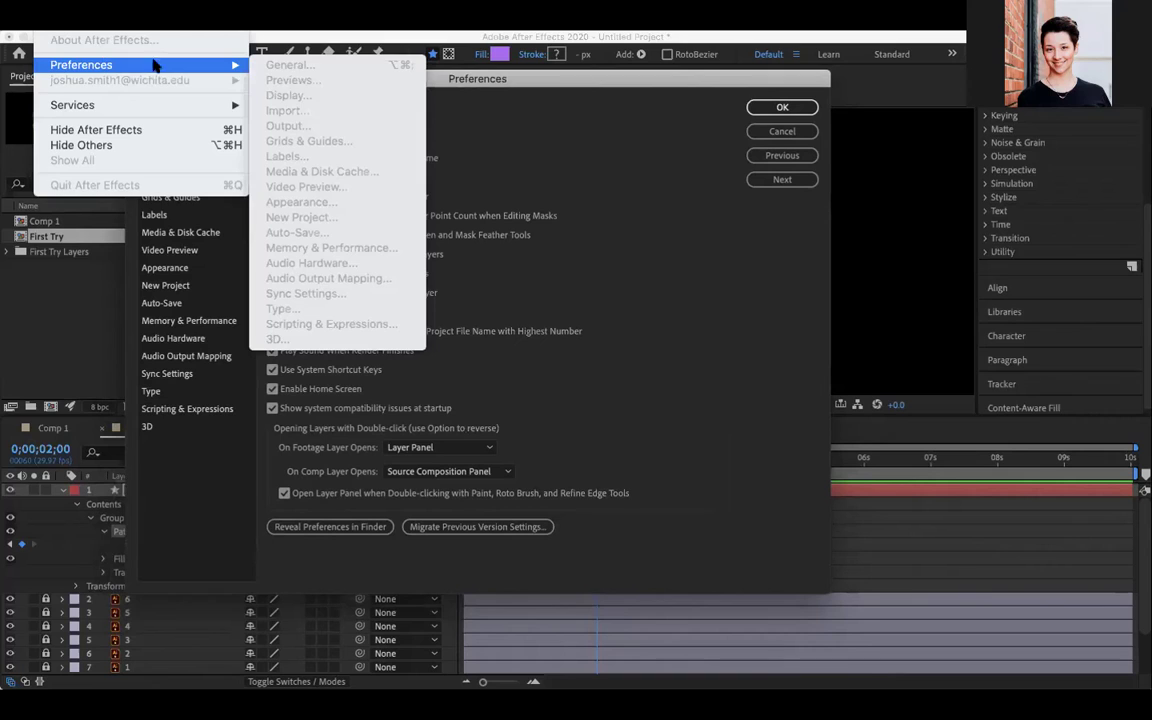
pyautogui.click(273, 110)
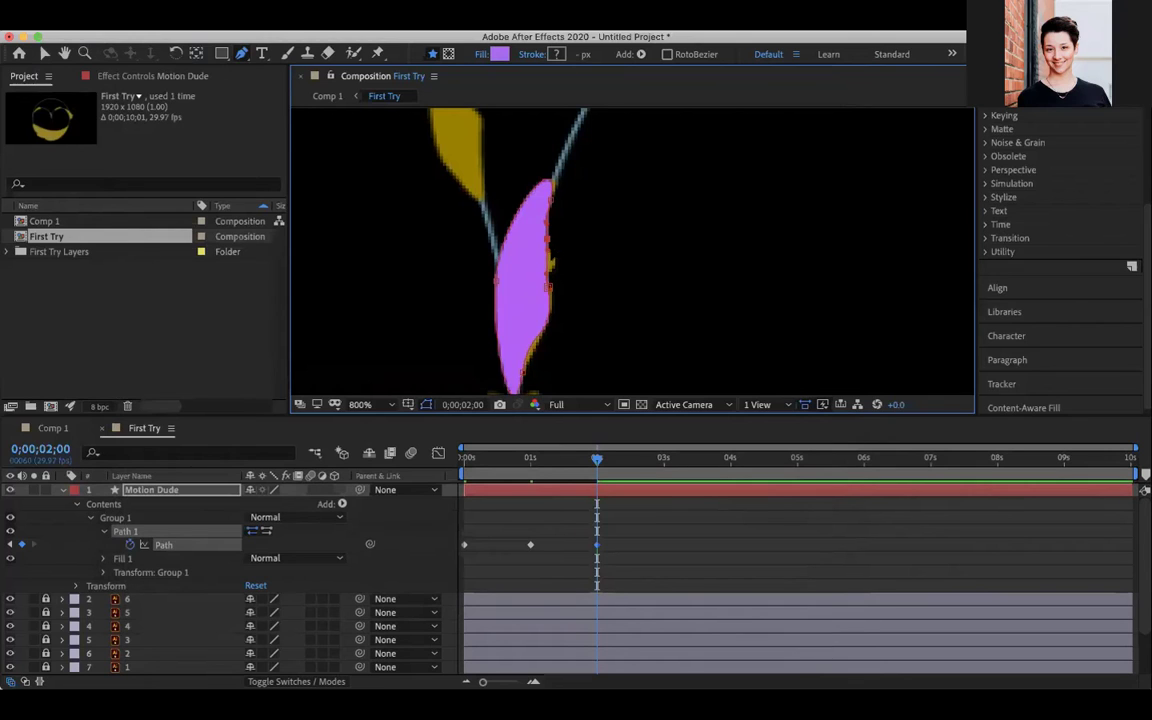
# Step: Reshape the right edge, tip and base of the Motion Dude path to cover the leaf's bulge and pointed ends at two seconds
pyautogui.moveTo(558, 265)
pyautogui.mouseDown()
pyautogui.moveTo(545, 266)
pyautogui.moveTo(567, 273)
pyautogui.mouseUp()
pyautogui.moveTo(546, 222); pyautogui.dragTo(545, 208)
pyautogui.click(575, 147)
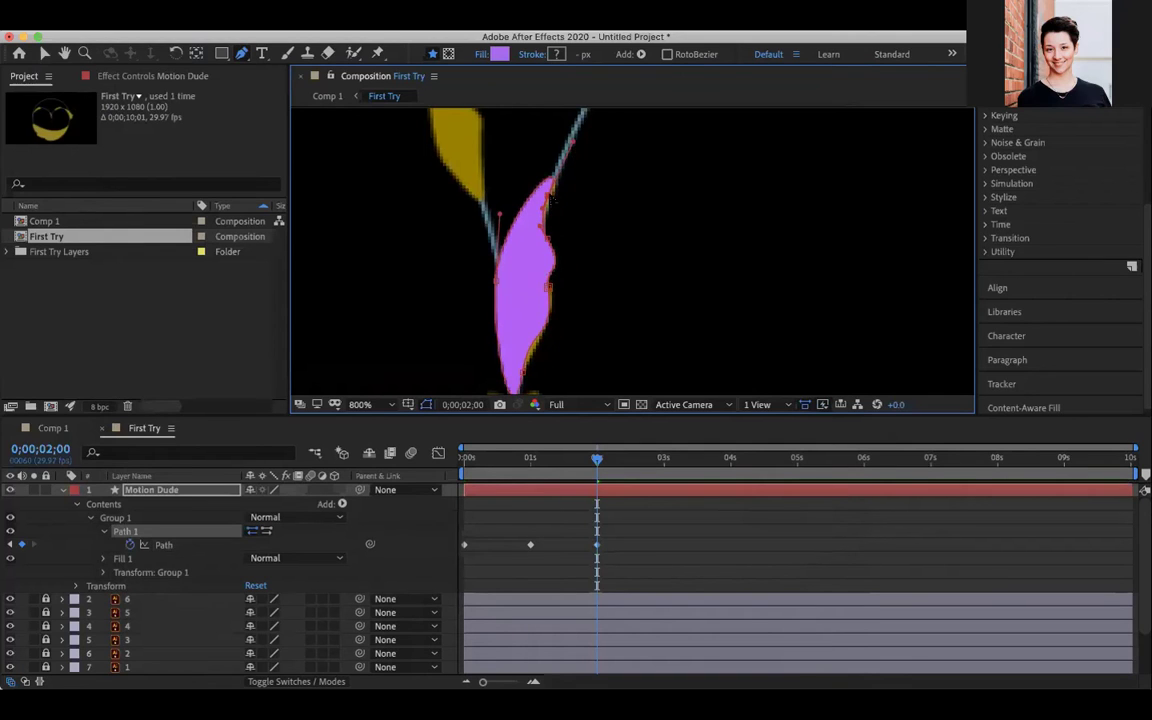
pyautogui.moveTo(575, 143)
pyautogui.mouseDown()
pyautogui.moveTo(561, 146)
pyautogui.moveTo(574, 150)
pyautogui.mouseUp()
pyautogui.moveTo(499, 214); pyautogui.dragTo(497, 222)
pyautogui.moveTo(514, 391)
pyautogui.mouseDown()
pyautogui.moveTo(518, 372)
pyautogui.moveTo(520, 386)
pyautogui.mouseUp()
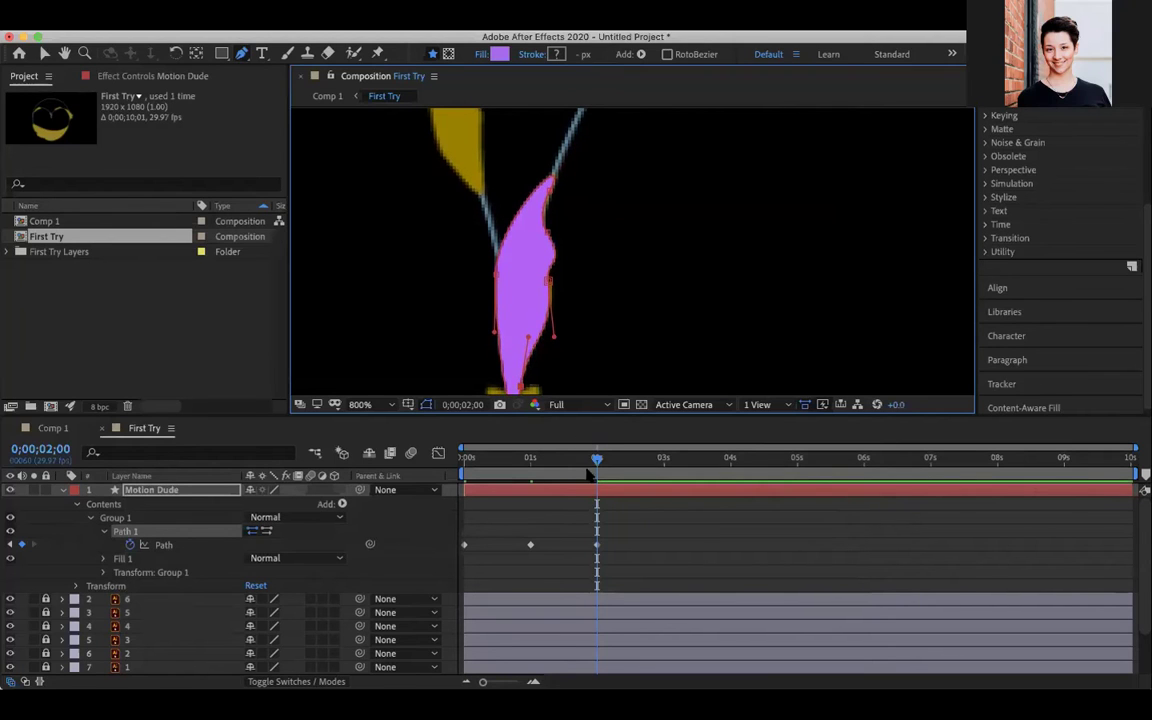
# Step: Add an in-between path keyframe at 0;00;01;13 by pulling the Motion Dude shape's upper point higher up the leaf
pyautogui.moveTo(597, 460); pyautogui.dragTo(528, 495)
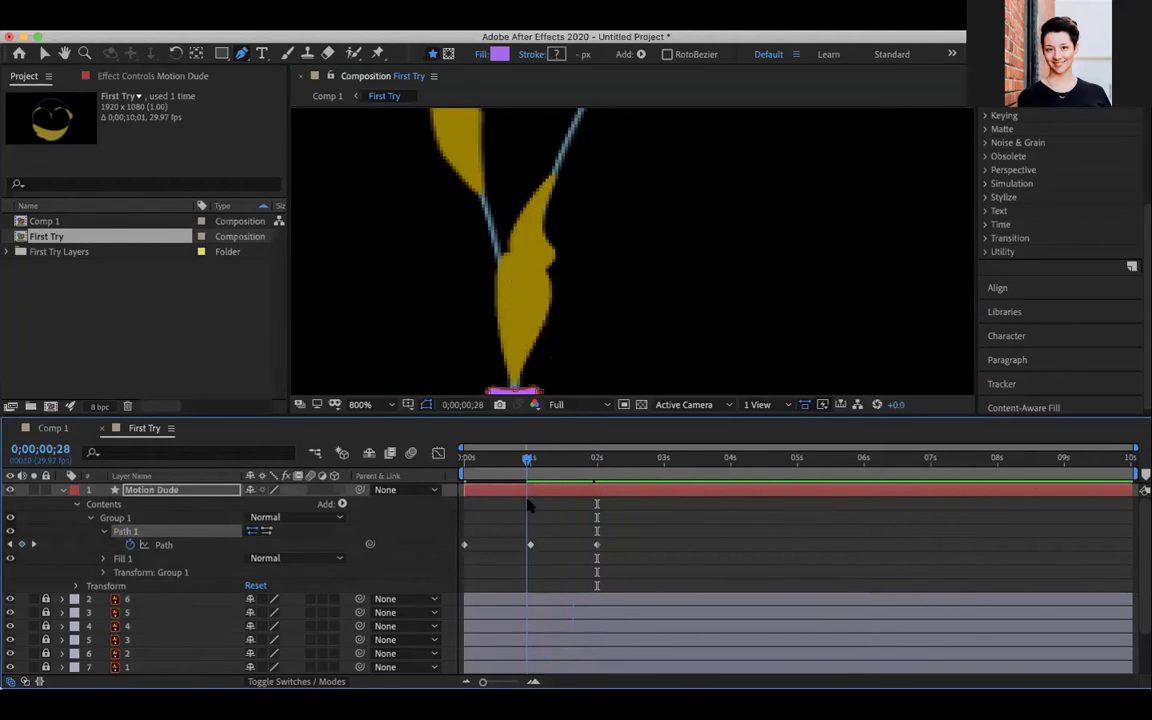
pyautogui.moveTo(559, 322); pyautogui.dragTo(566, 237)
pyautogui.moveTo(527, 457); pyautogui.dragTo(561, 462)
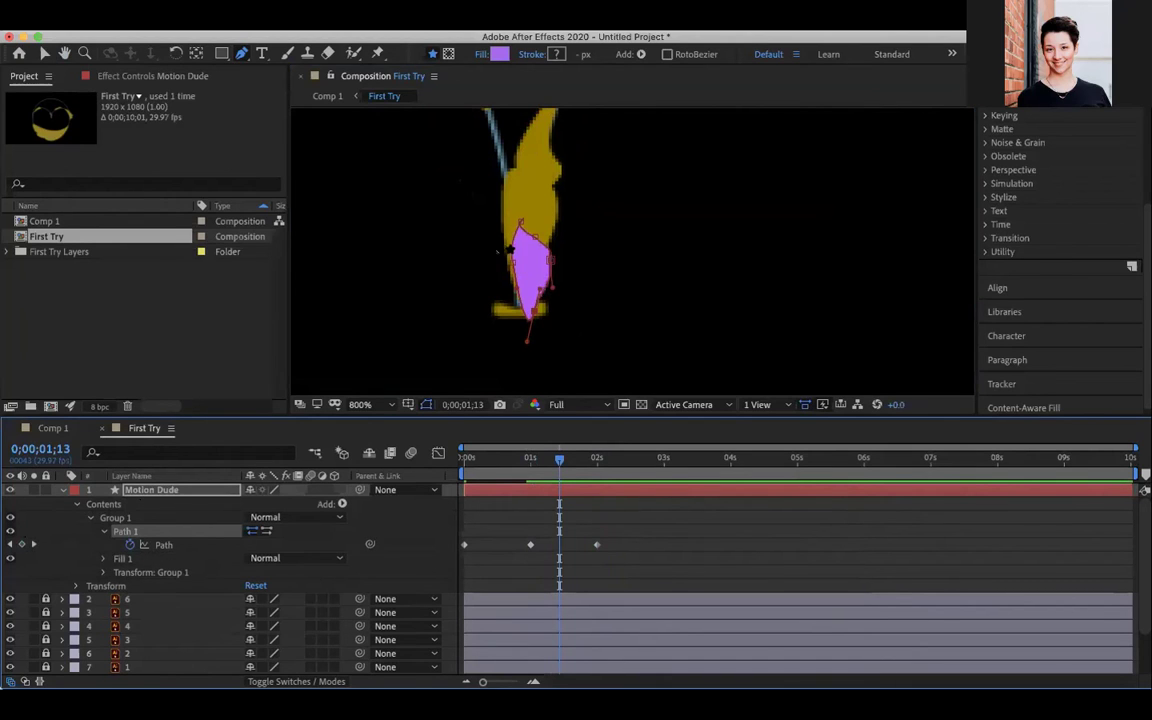
pyautogui.moveTo(522, 225)
pyautogui.mouseDown()
pyautogui.moveTo(538, 214)
pyautogui.moveTo(514, 218)
pyautogui.moveTo(509, 235)
pyautogui.moveTo(517, 208)
pyautogui.mouseUp()
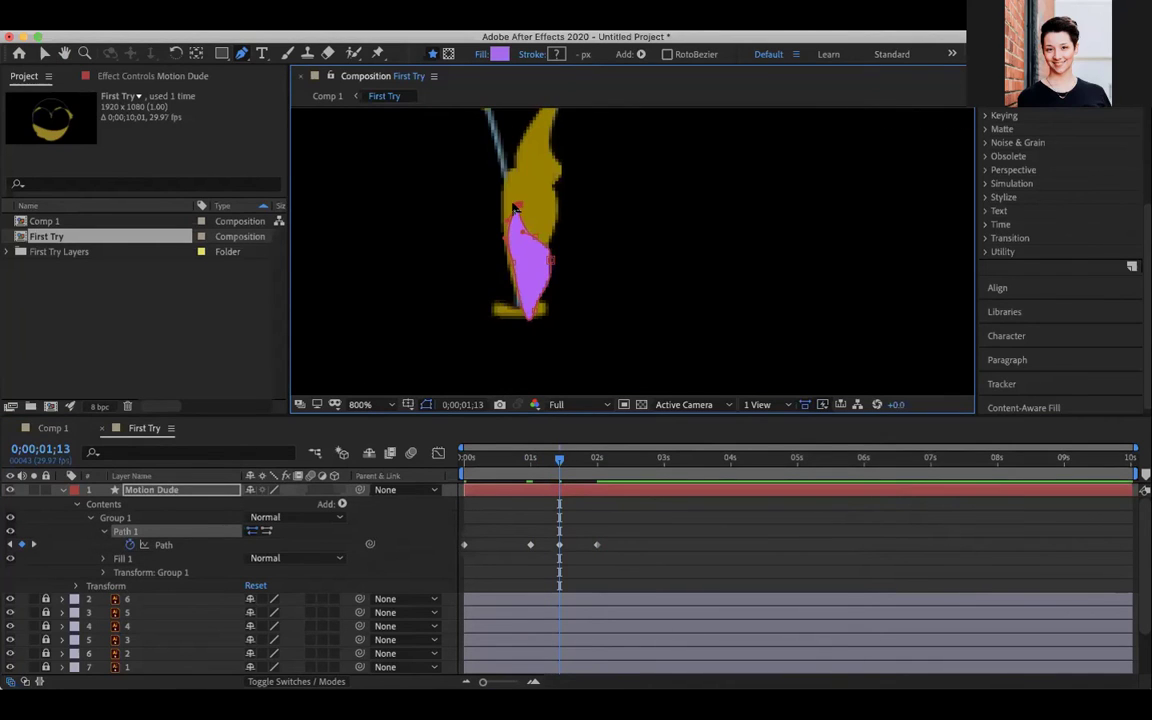
pyautogui.moveTo(551, 186); pyautogui.dragTo(551, 175)
# Step: Review the morph between one and two seconds against the surrounding leaves and the whole logo
pyautogui.moveTo(559, 460)
pyautogui.mouseDown()
pyautogui.moveTo(532, 460)
pyautogui.moveTo(597, 461)
pyautogui.moveTo(530, 466)
pyautogui.moveTo(597, 470)
pyautogui.moveTo(538, 468)
pyautogui.mouseUp()
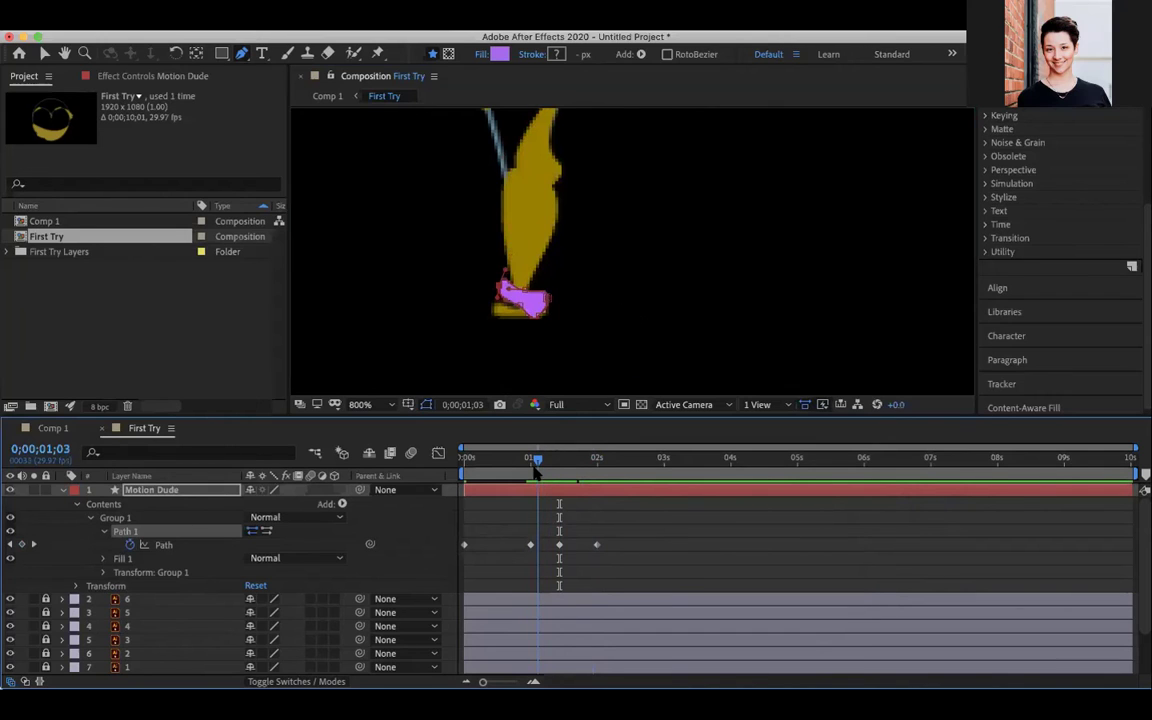
pyautogui.press('z')
pyautogui.keyDown('alt'); pyautogui.click(668, 188); pyautogui.keyUp('alt')
pyautogui.keyDown('alt'); pyautogui.click(668, 188); pyautogui.keyUp('alt')
pyautogui.press('space')
pyautogui.moveTo(673, 199); pyautogui.dragTo(638, 213)
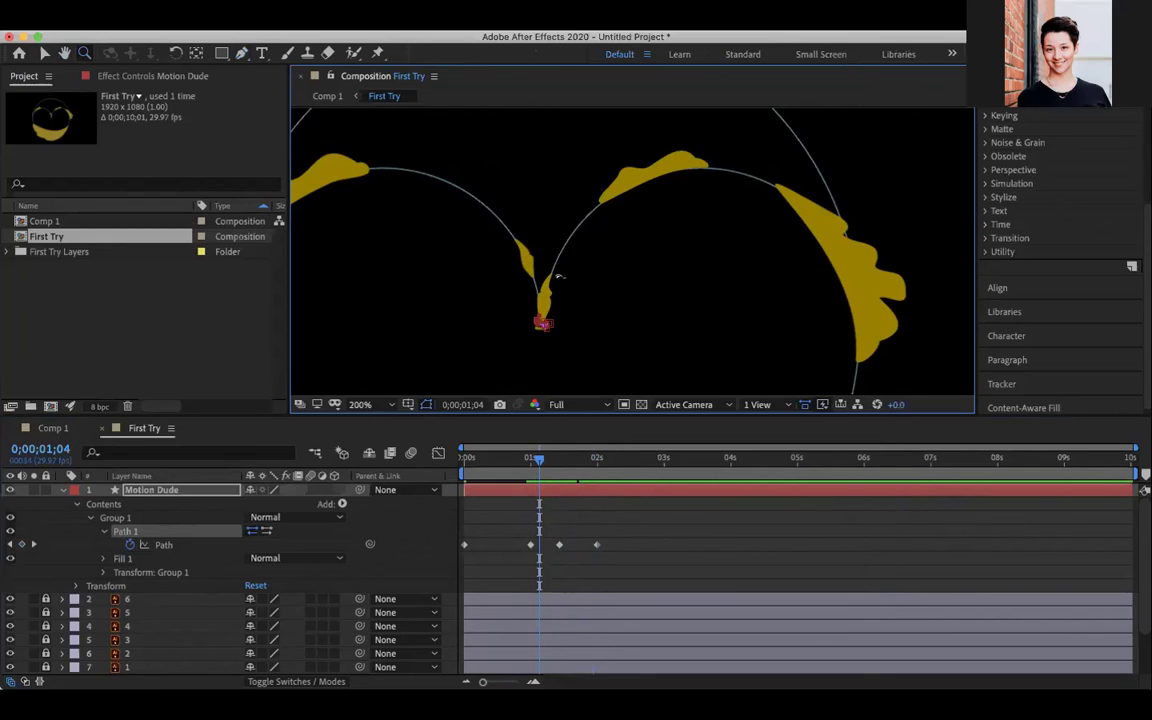
pyautogui.moveTo(537, 460); pyautogui.dragTo(597, 468)
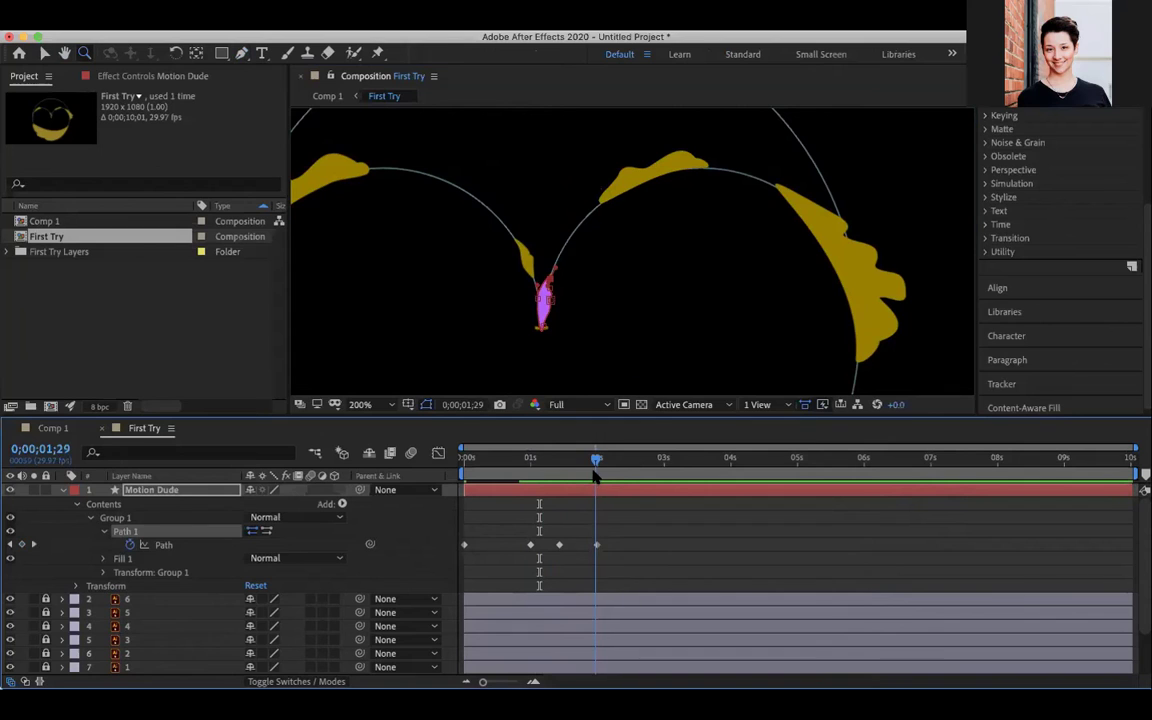
pyautogui.moveTo(841, 288); pyautogui.dragTo(640, 368)
pyautogui.scroll(-4, 615, 266)
pyautogui.press('space')
pyautogui.moveTo(612, 262); pyautogui.dragTo(586, 288)
pyautogui.moveTo(677, 241); pyautogui.dragTo(694, 200)
pyautogui.moveTo(488, 356); pyautogui.dragTo(732, 131)
pyautogui.press('space')
pyautogui.moveTo(867, 298); pyautogui.dragTo(871, 283)
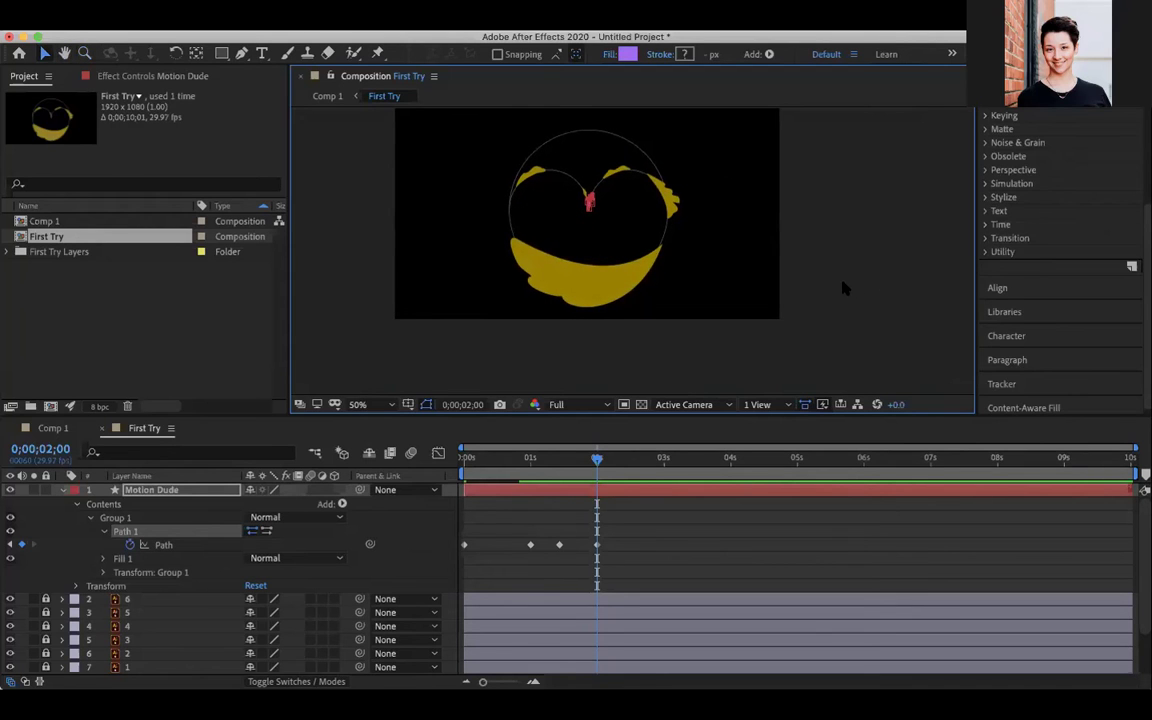
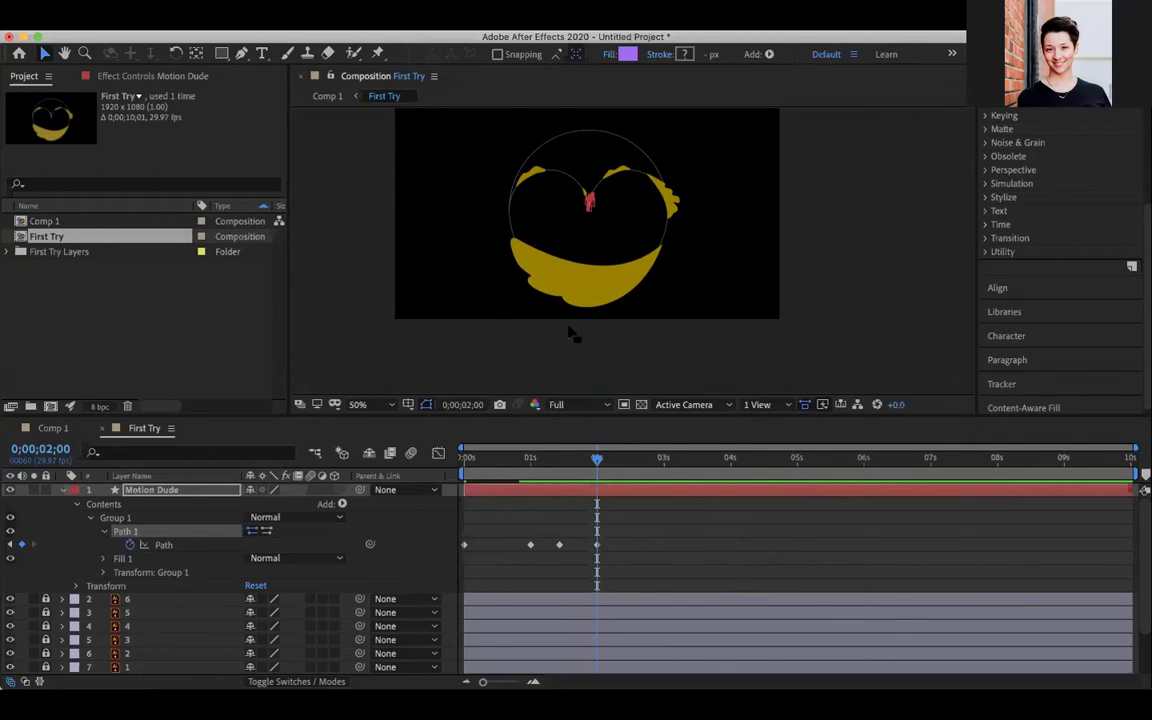
# Step: Play back the Motion Dude morph from just after one second in a close-up of the leaf's base
pyautogui.click(590, 203)
pyautogui.press('z')
pyautogui.moveTo(556, 195); pyautogui.dragTo(645, 303)
pyautogui.moveTo(638, 226); pyautogui.dragTo(710, 193)
pyautogui.press('space')
pyautogui.press('v')
pyautogui.moveTo(597, 460); pyautogui.dragTo(538, 460)
pyautogui.press('space')
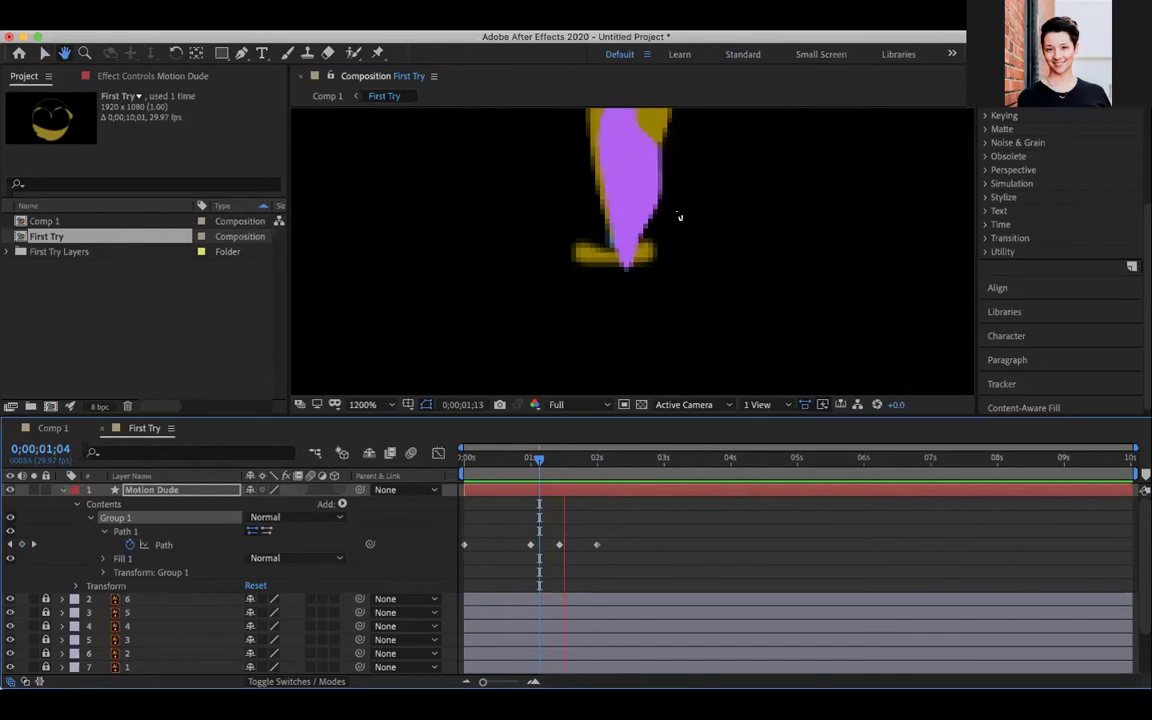
pyautogui.press('space')
# Step: Examine how the Motion Dude origin circle changes into the flat anticipation shape between zero and one second
pyautogui.moveTo(710, 153); pyautogui.dragTo(650, 278)
pyautogui.keyDown('alt'); pyautogui.keyDown('super'); pyautogui.click(667, 278); pyautogui.keyUp('super'); pyautogui.keyUp('alt')
pyautogui.moveTo(625, 468); pyautogui.dragTo(520, 458)
pyautogui.press('z')
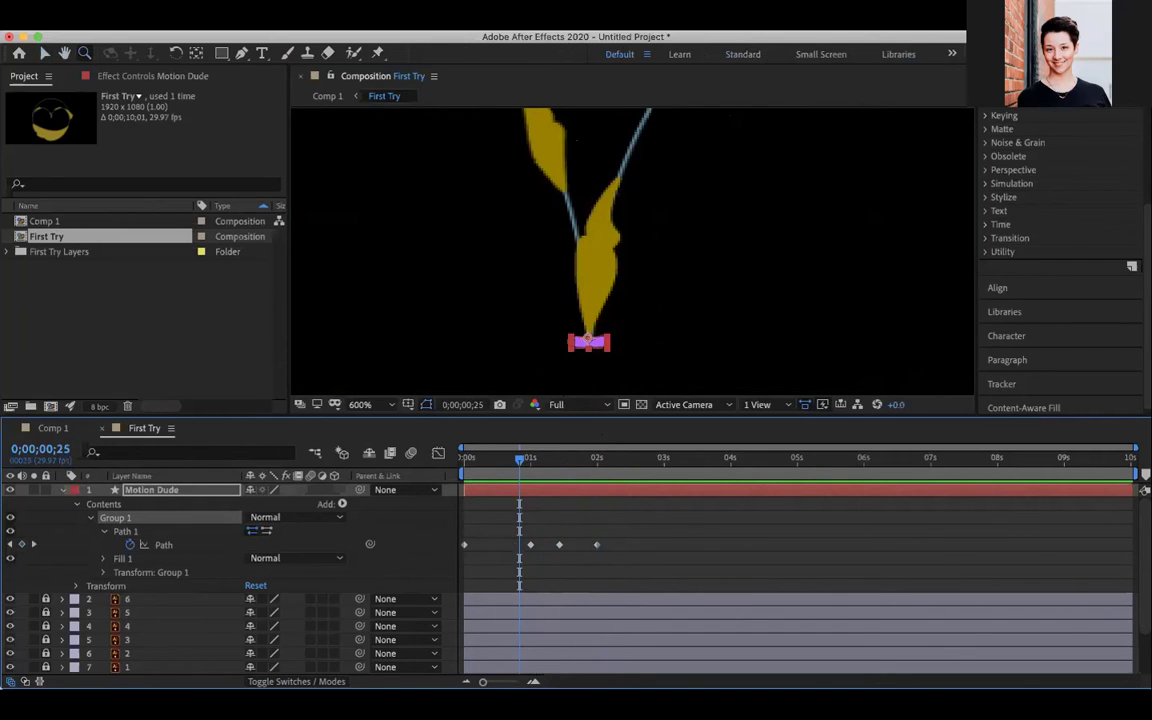
pyautogui.click(588, 342)
pyautogui.press('v')
pyautogui.moveTo(520, 461); pyautogui.dragTo(467, 460)
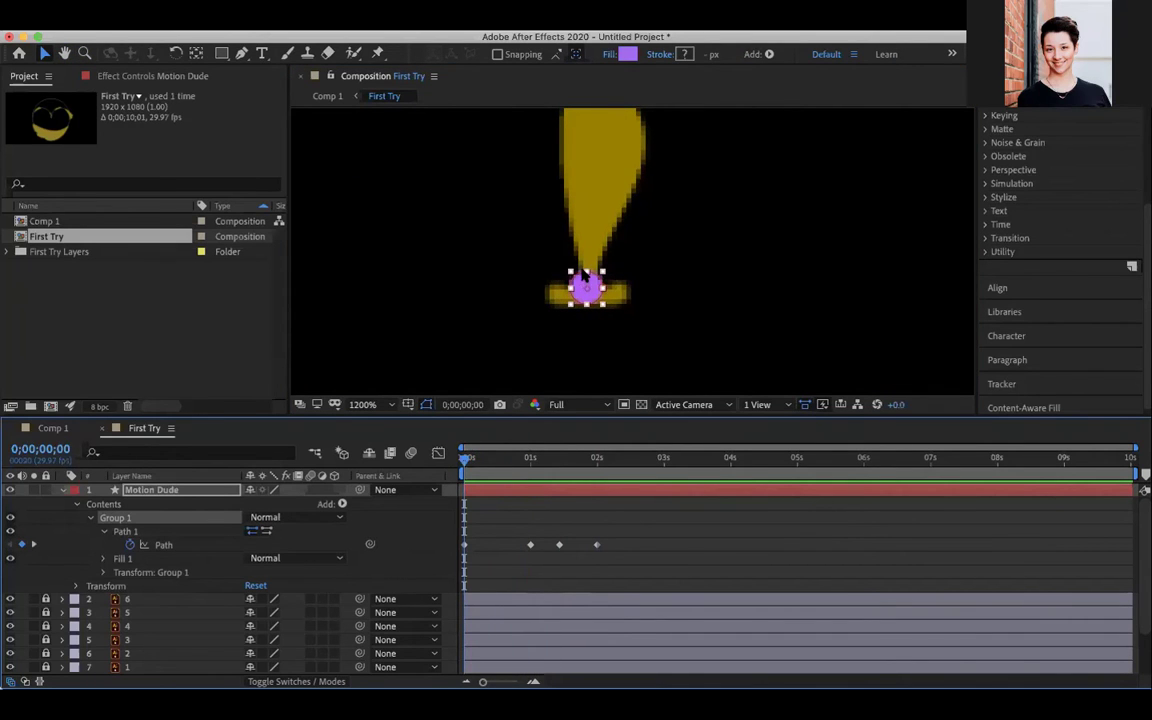
pyautogui.click(578, 289)
pyautogui.click(481, 457)
pyautogui.moveTo(487, 458); pyautogui.dragTo(530, 458)
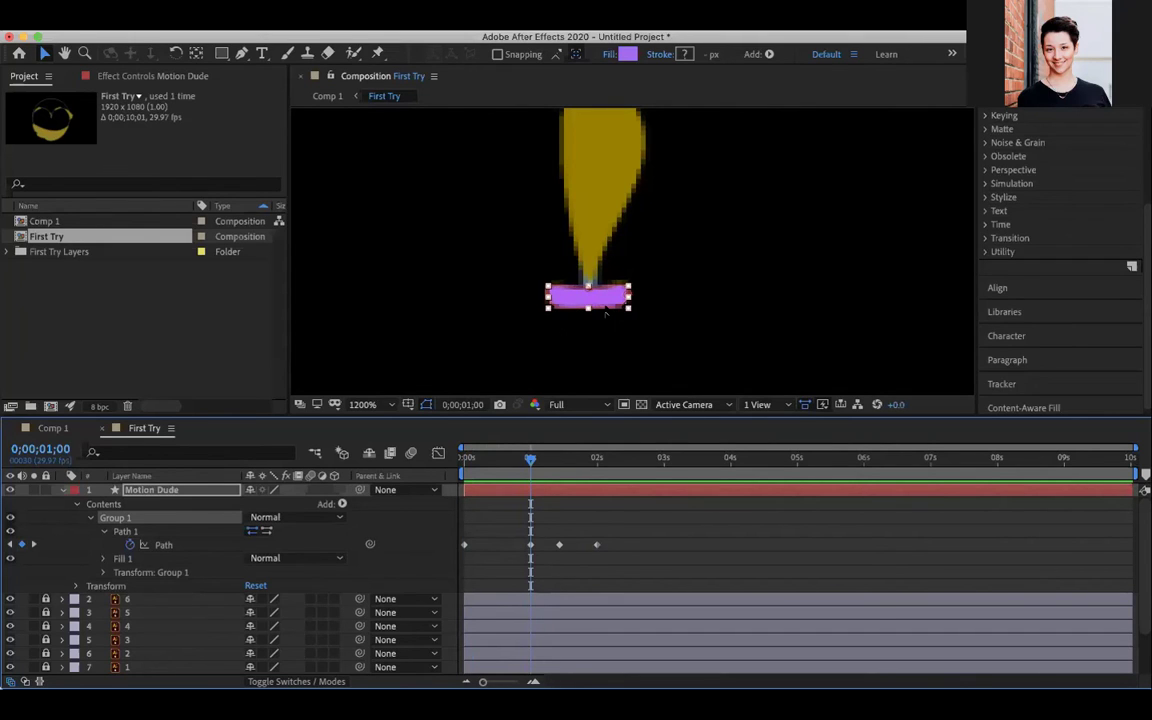
# Step: Scrub through the Motion Dude's growth into the leaf around the 0;00;01;13 in-between keyframe
pyautogui.moveTo(677, 174); pyautogui.dragTo(638, 274)
pyautogui.press('z')
pyautogui.keyDown('alt'); pyautogui.click(653, 252); pyautogui.keyUp('alt')
pyautogui.press('space')
pyautogui.click(586, 459)
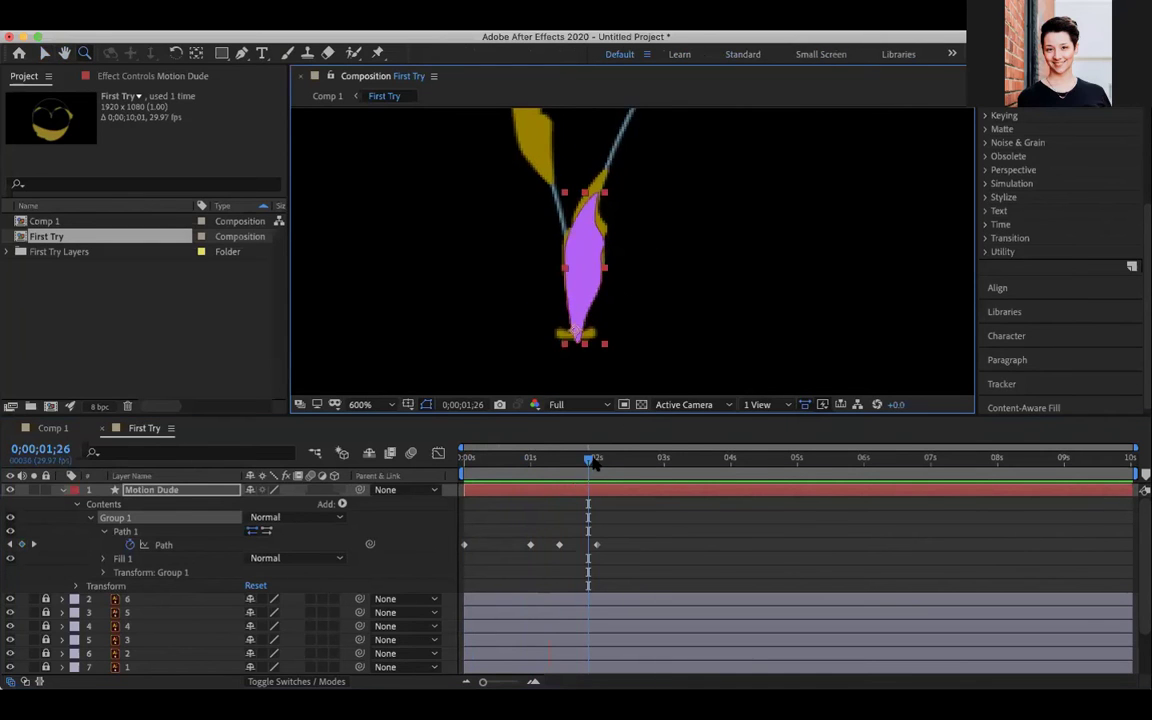
pyautogui.moveTo(586, 459); pyautogui.dragTo(564, 470)
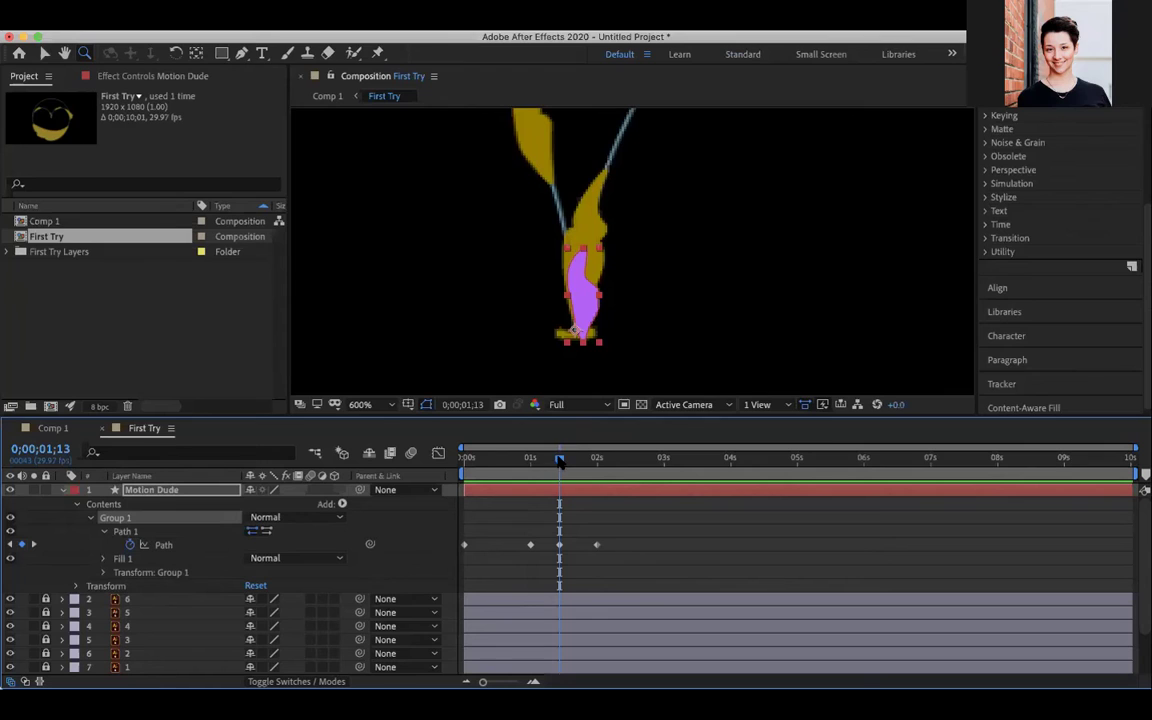
pyautogui.moveTo(560, 460); pyautogui.dragTo(564, 460)
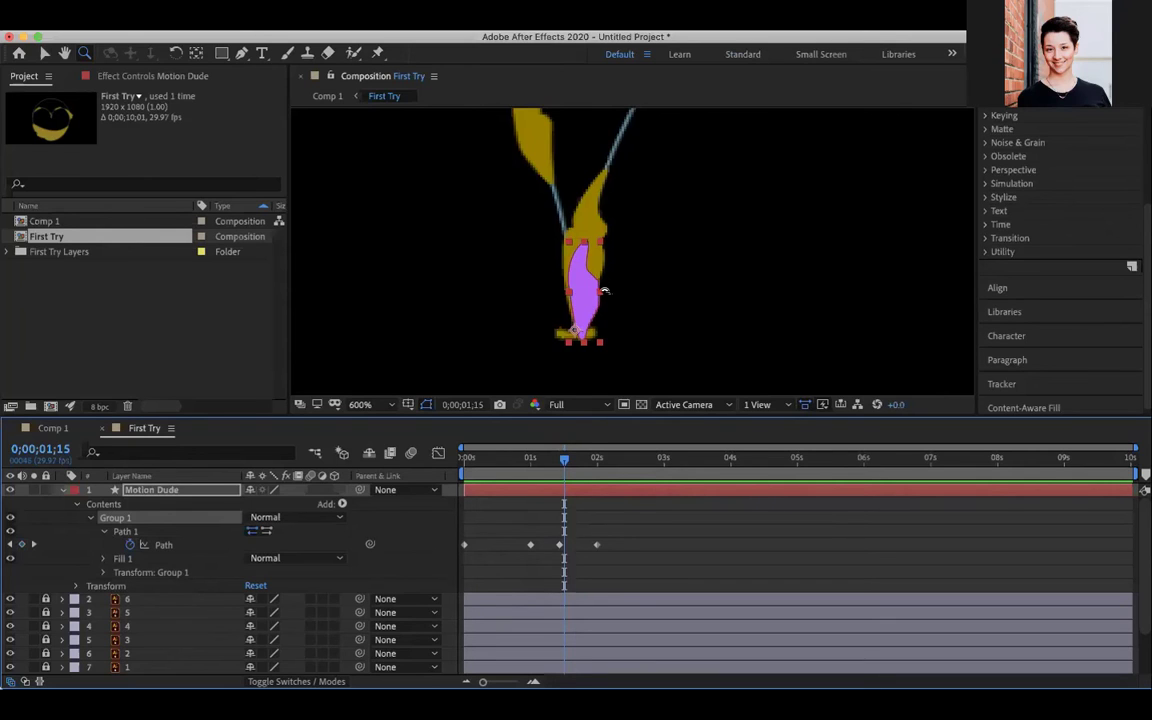
pyautogui.moveTo(565, 460); pyautogui.dragTo(584, 460)
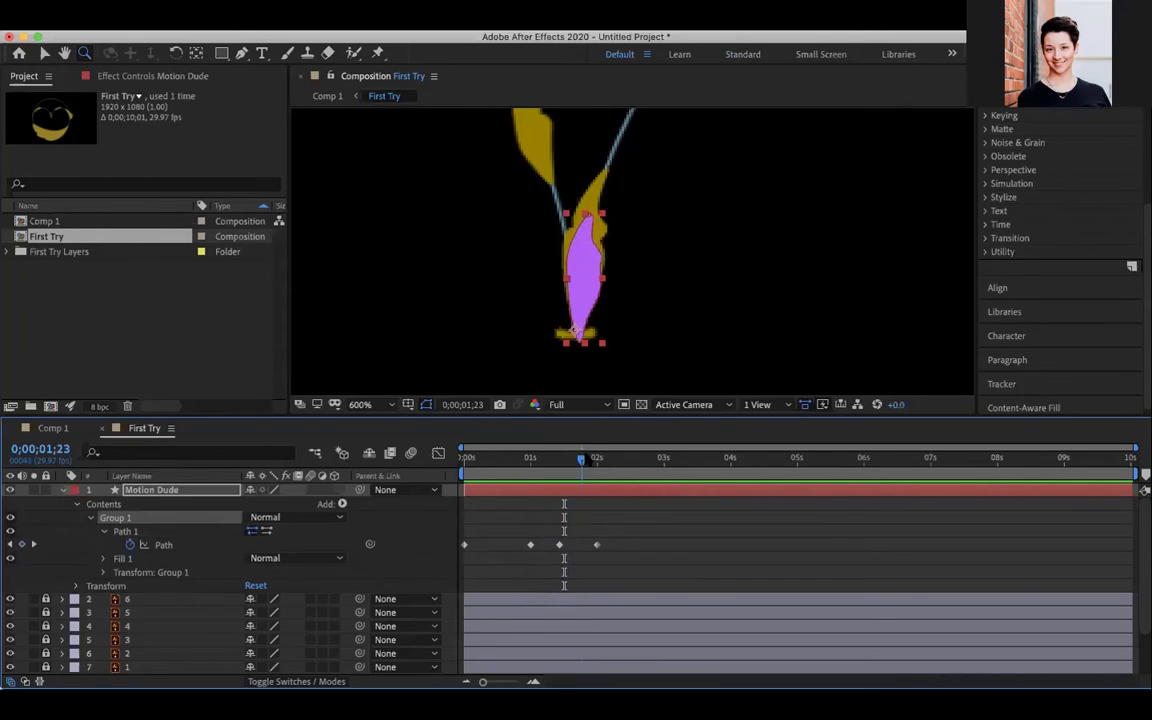
# Step: Select the Motion Dude Path keyframes at 0;00;02;00 and view the finished leaf shape within the wider logo
pyautogui.press('k')
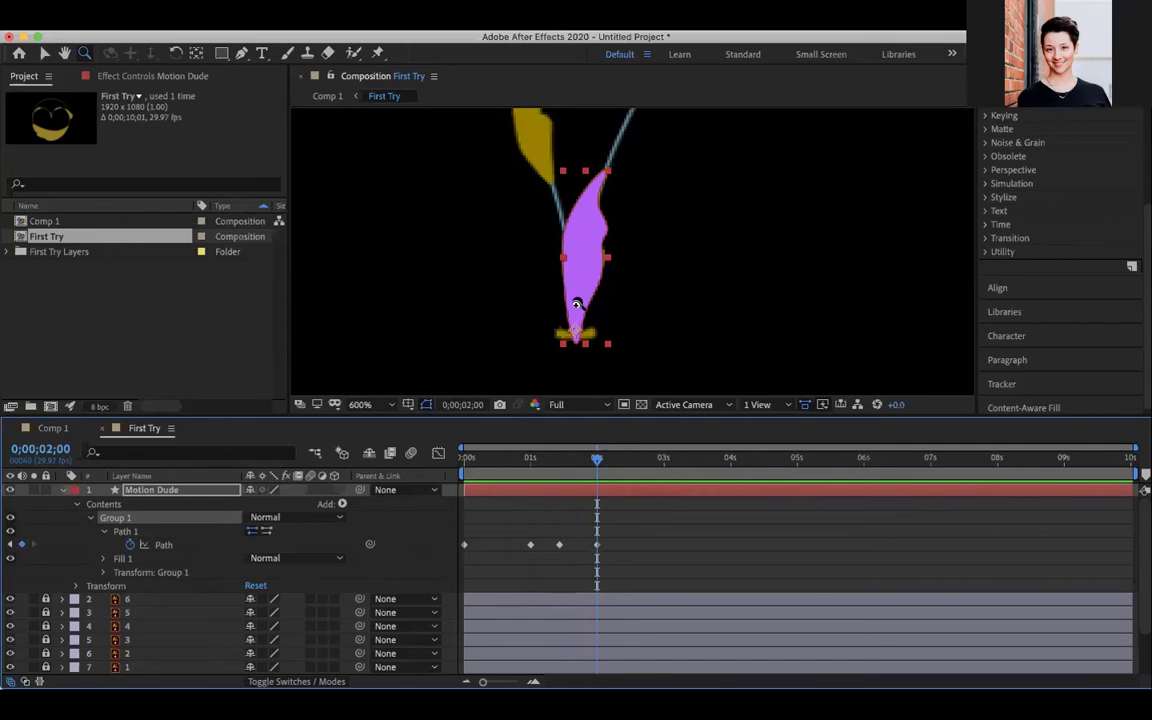
pyautogui.click(181, 544)
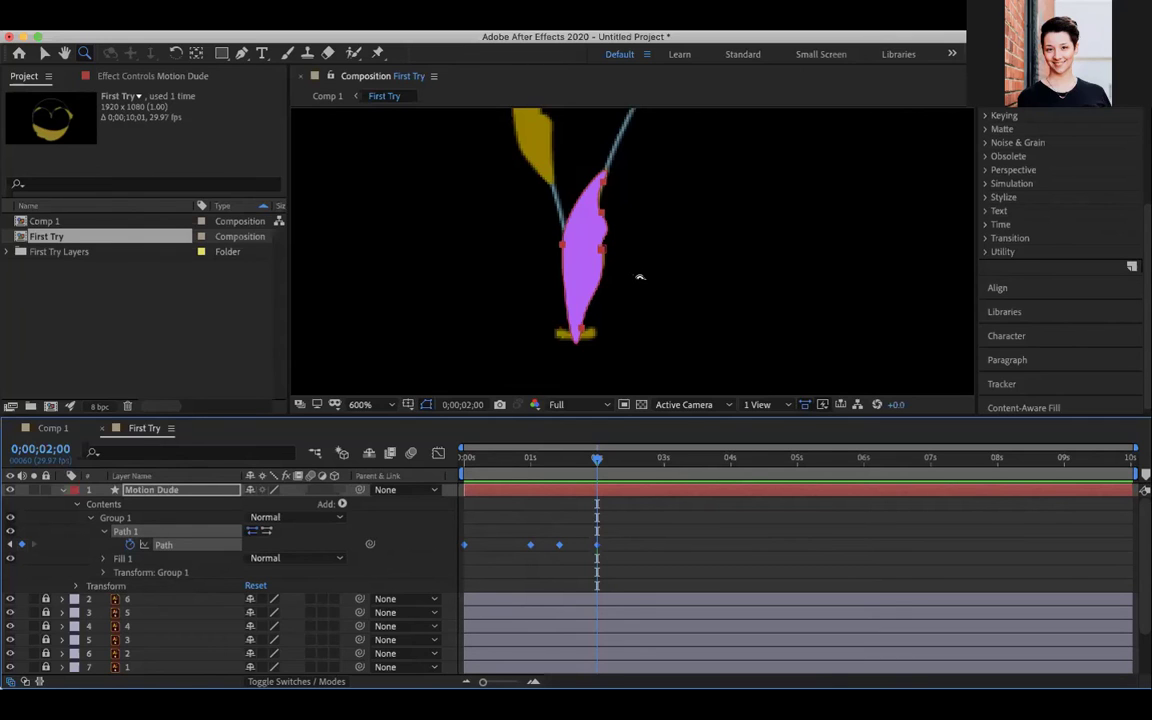
pyautogui.keyDown('alt'); pyautogui.click(645, 316); pyautogui.keyUp('alt')
pyautogui.keyDown('alt'); pyautogui.click(649, 289); pyautogui.keyUp('alt')
pyautogui.press('h')
pyautogui.moveTo(641, 273); pyautogui.dragTo(629, 284)
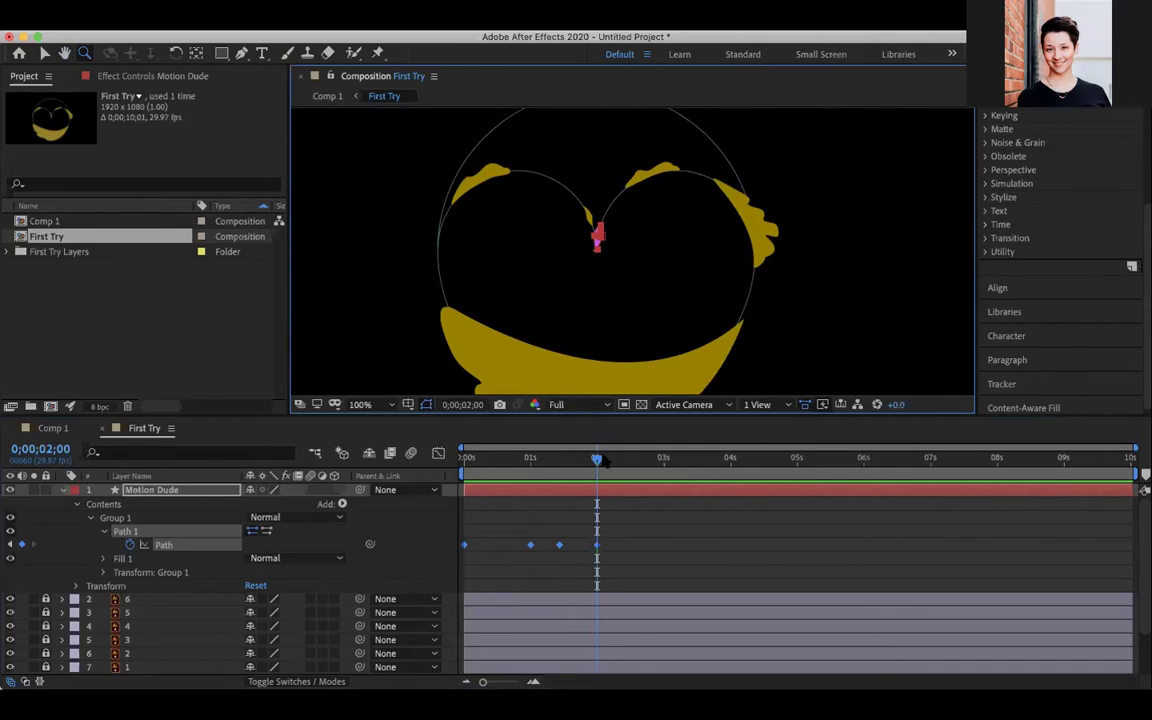
# Step: Scrub the Motion Dude's growth between 0;00;01;22 and two seconds, viewing both the full logo and a close-up of the leaf
pyautogui.moveTo(583, 467)
pyautogui.mouseDown()
pyautogui.moveTo(558, 463)
pyautogui.moveTo(595, 467)
pyautogui.mouseUp()
pyautogui.keyDown('alt'); pyautogui.click(606, 289); pyautogui.keyUp('alt')
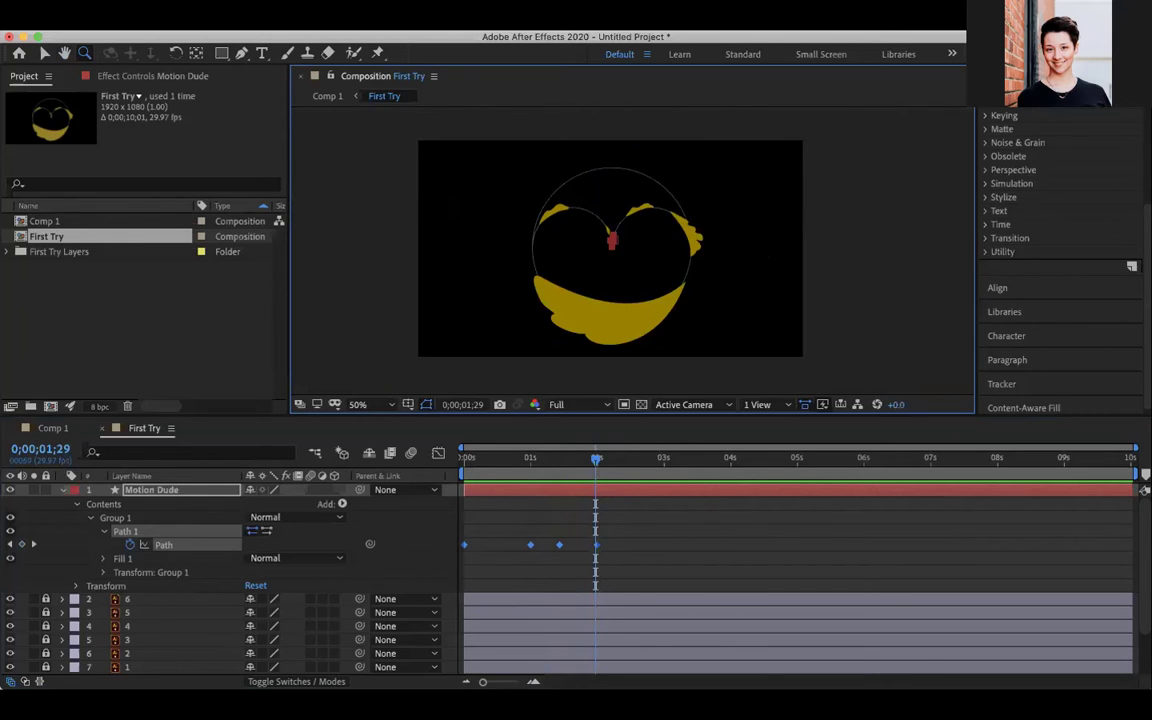
pyautogui.moveTo(596, 254); pyautogui.dragTo(651, 213)
pyautogui.moveTo(550, 321); pyautogui.dragTo(633, 214)
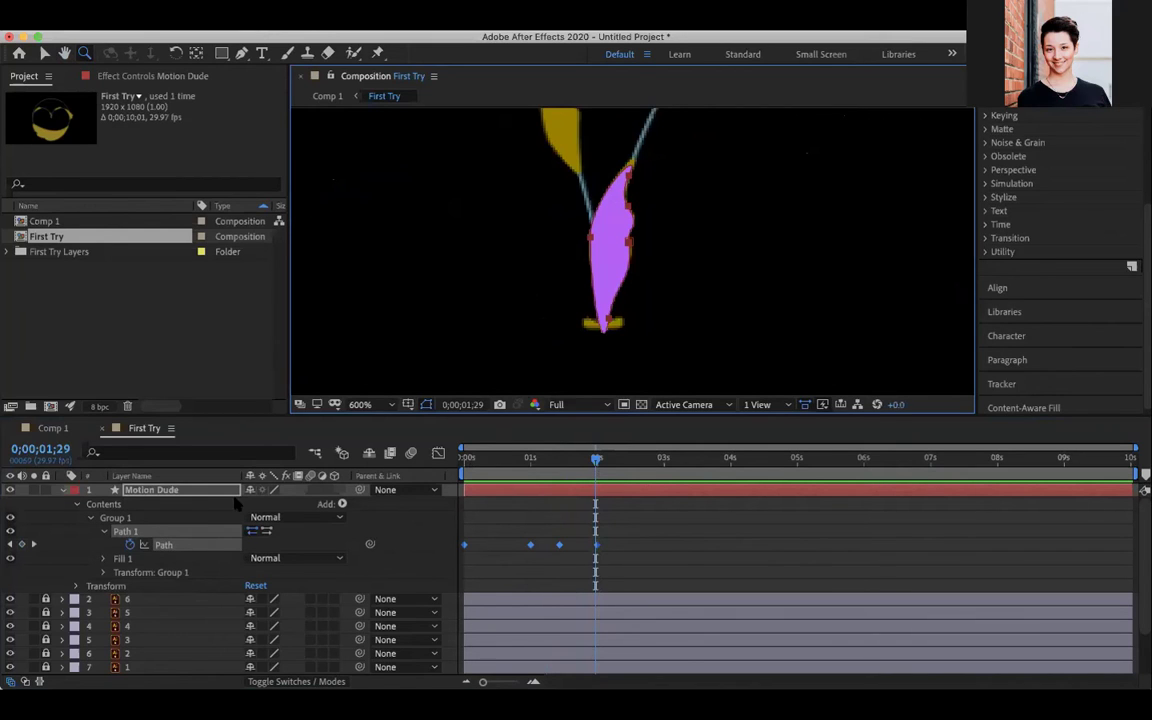
pyautogui.moveTo(597, 460)
pyautogui.mouseDown()
pyautogui.moveTo(532, 460)
pyautogui.moveTo(579, 460)
pyautogui.mouseUp()
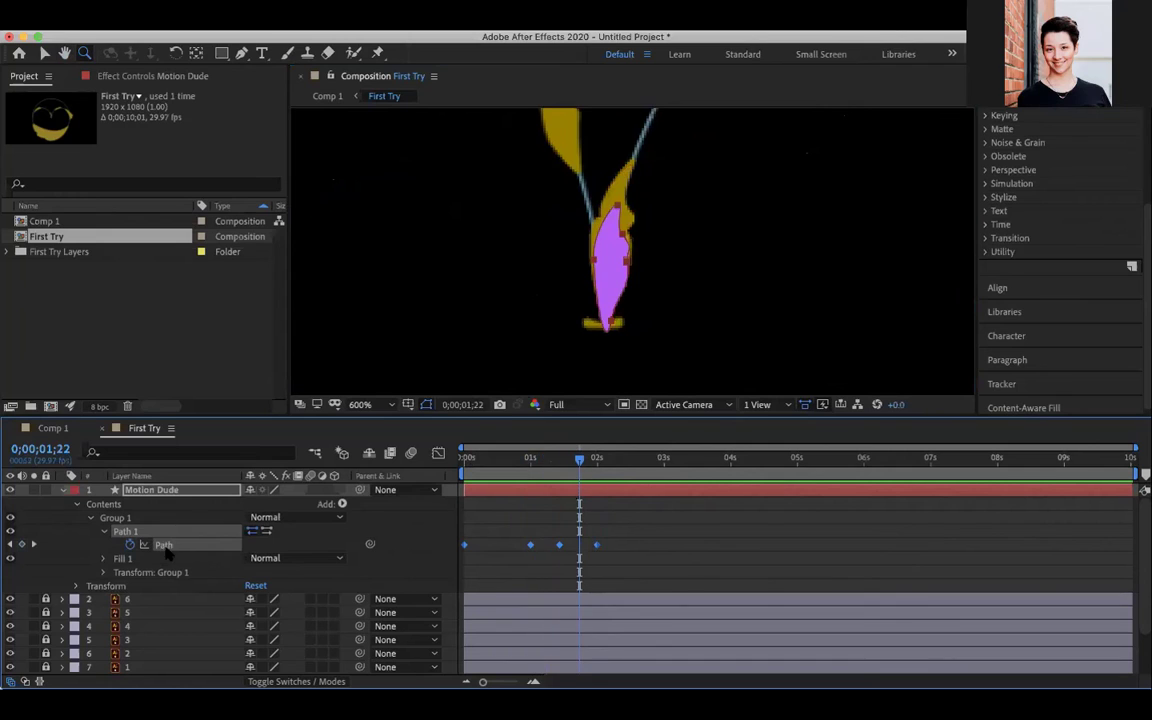
# Step: Inspect the transform properties of Motion Dude's Group 1 alongside its animated Path
pyautogui.click(104, 572)
pyautogui.click(163, 586)
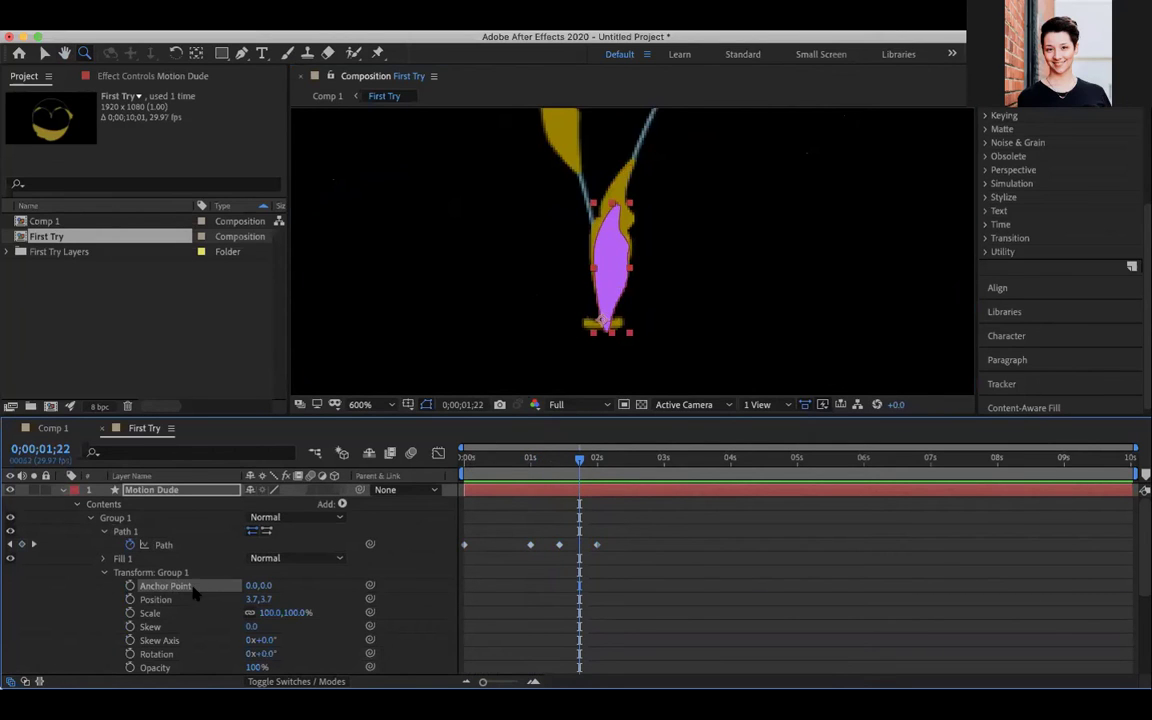
pyautogui.click(104, 572)
pyautogui.click(163, 544)
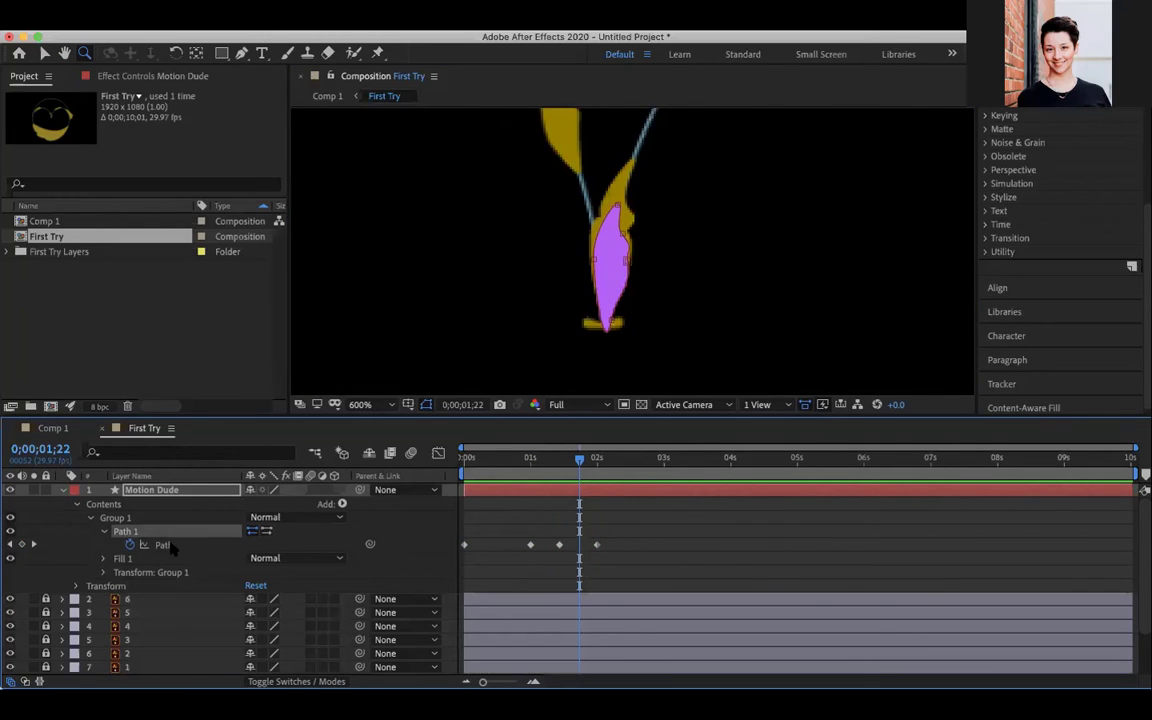
pyautogui.click(103, 558)
pyautogui.click(103, 558)
pyautogui.click(104, 572)
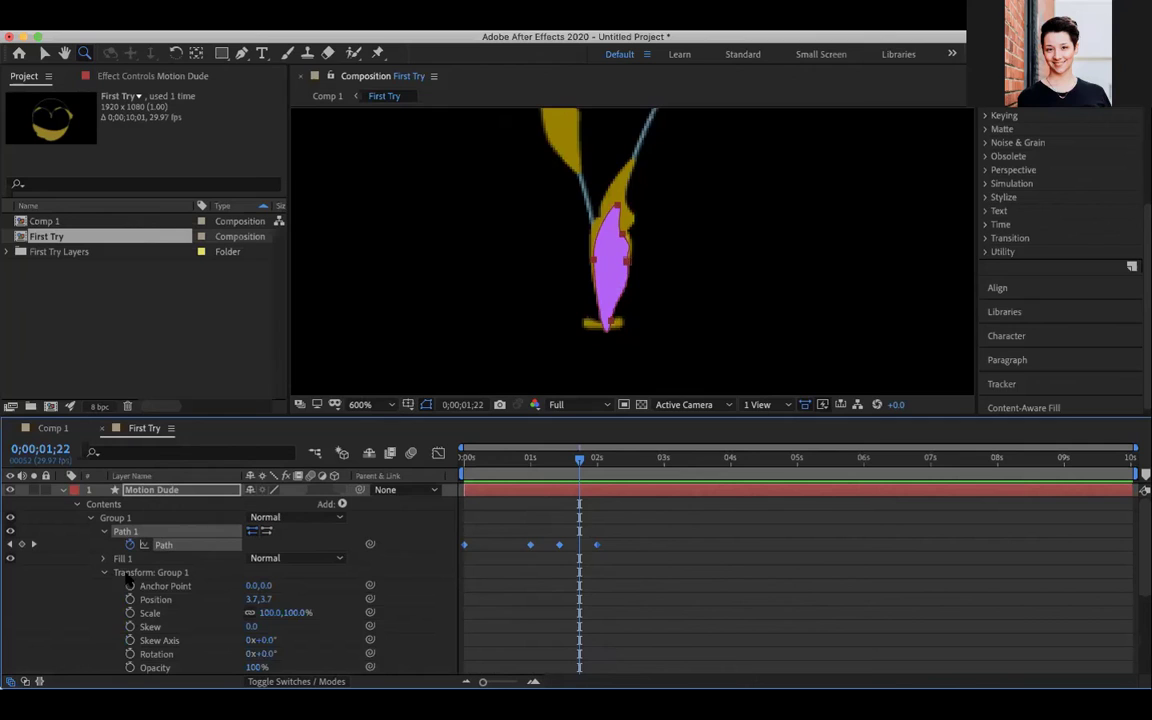
# Step: Compare the Group 1 anchor point with the Path's own vertices on the Motion Dude shape
pyautogui.click(183, 573)
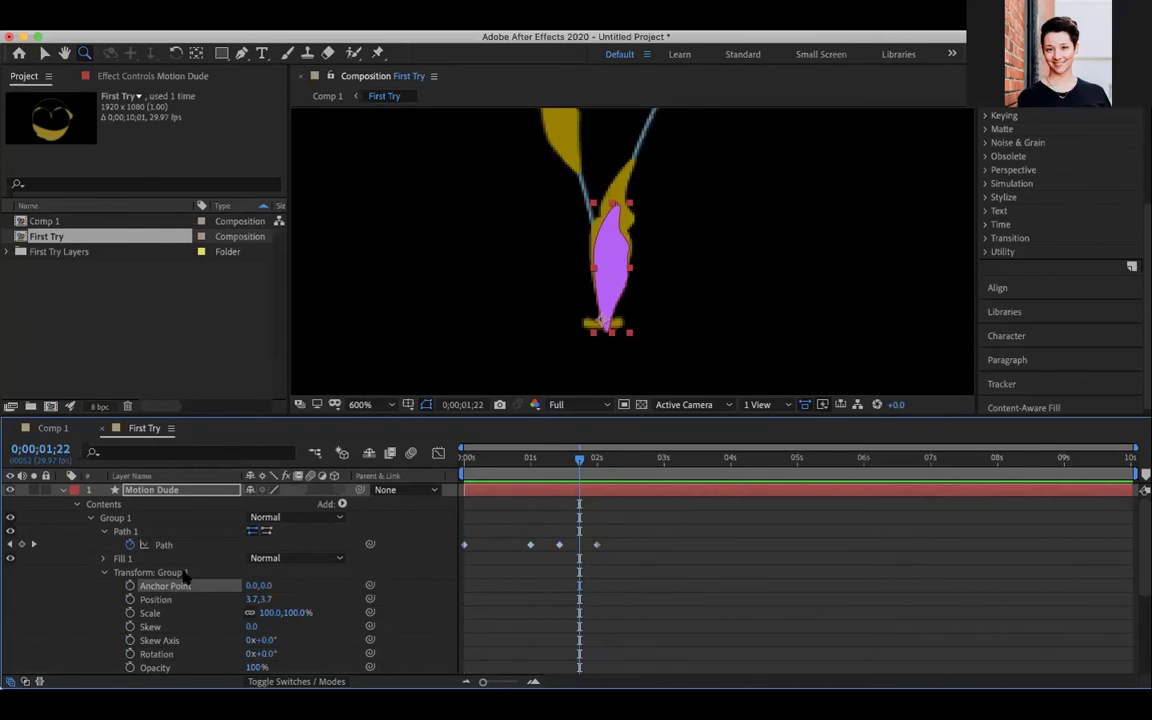
pyautogui.click(160, 572)
pyautogui.click(160, 545)
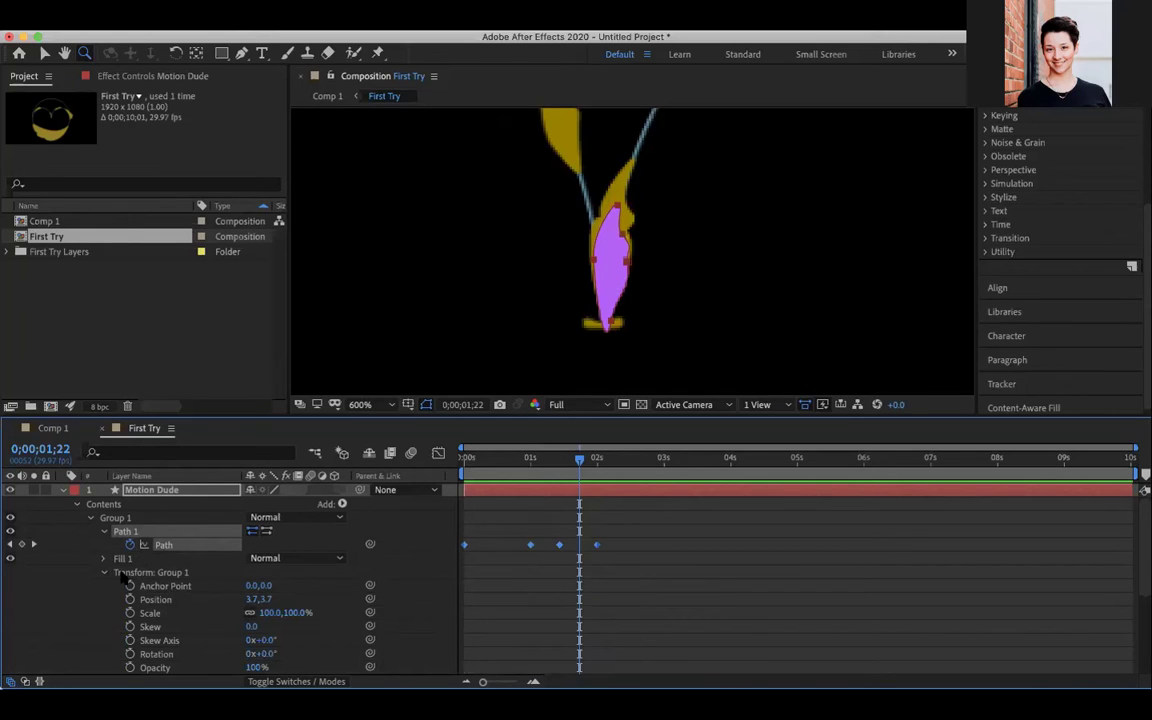
pyautogui.click(163, 587)
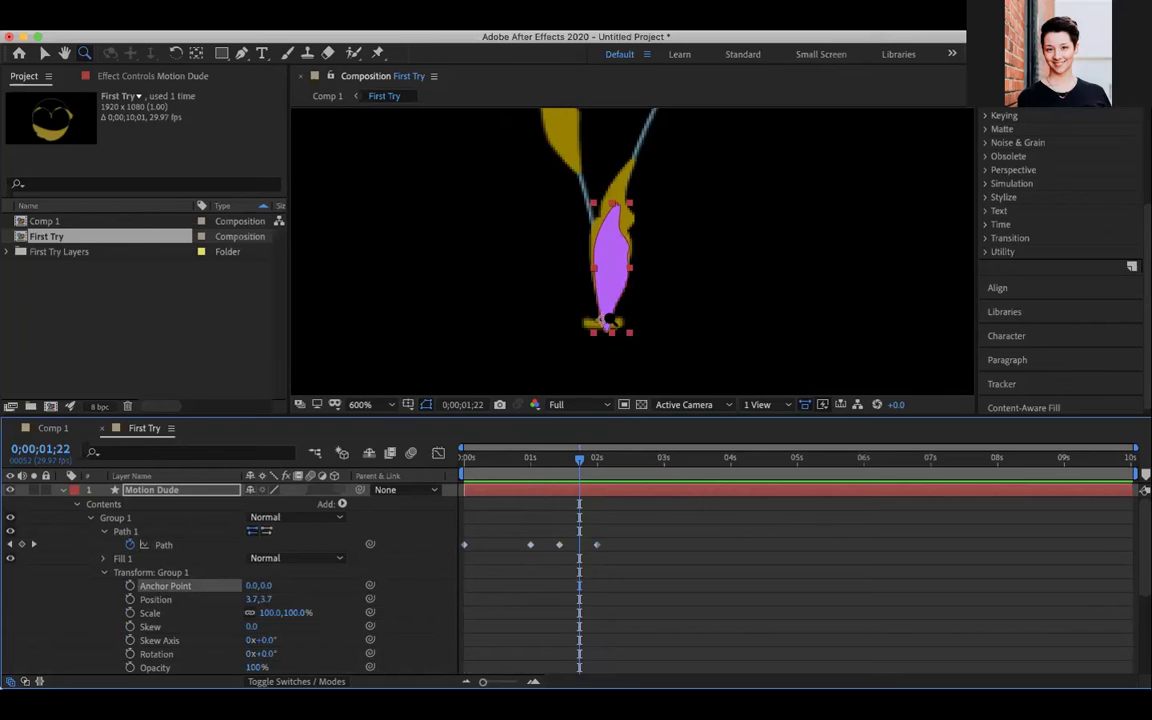
pyautogui.click(177, 546)
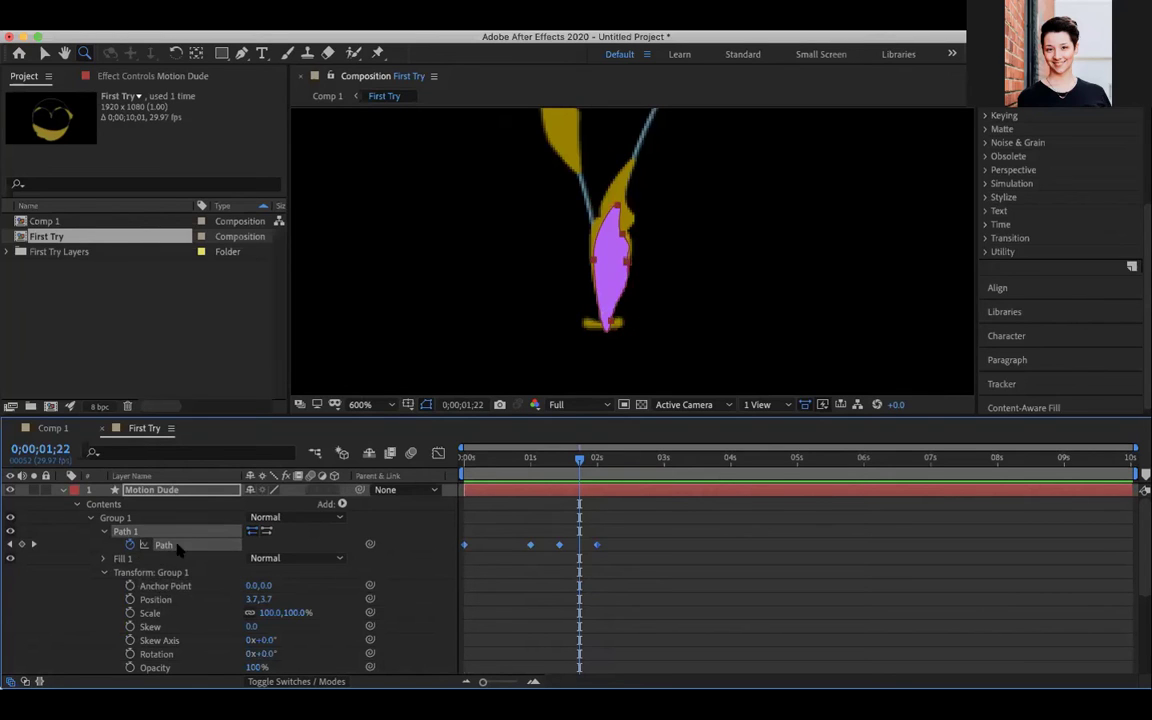
pyautogui.click(104, 572)
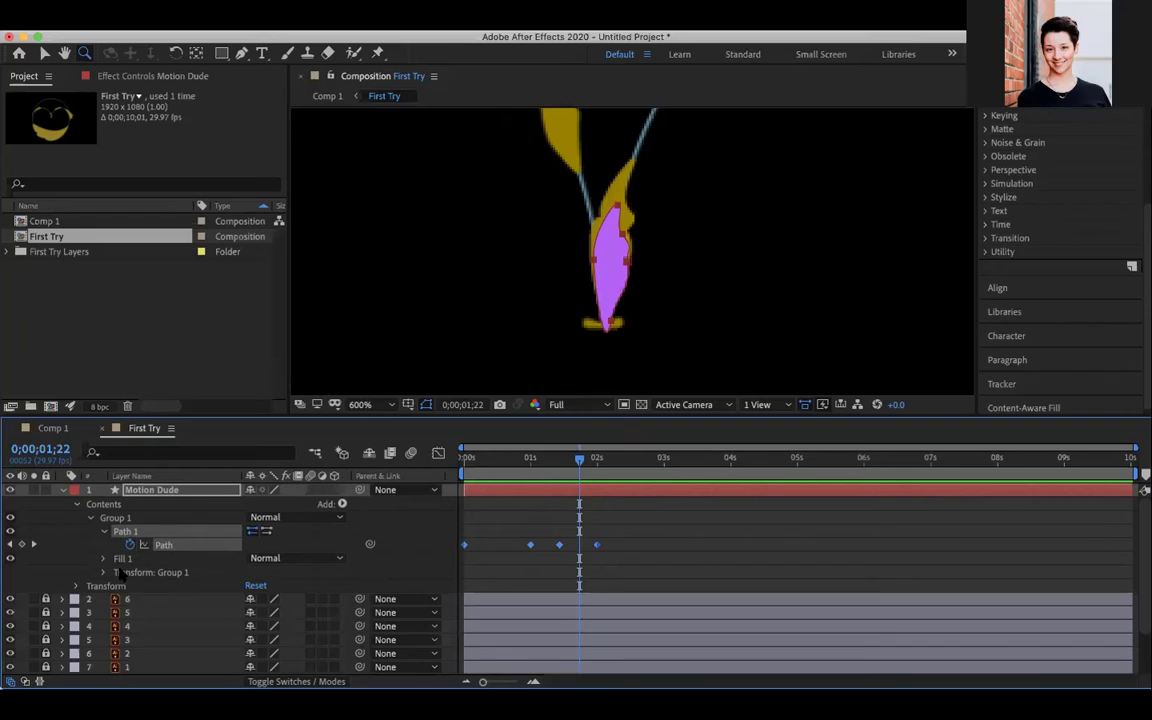
pyautogui.click(104, 572)
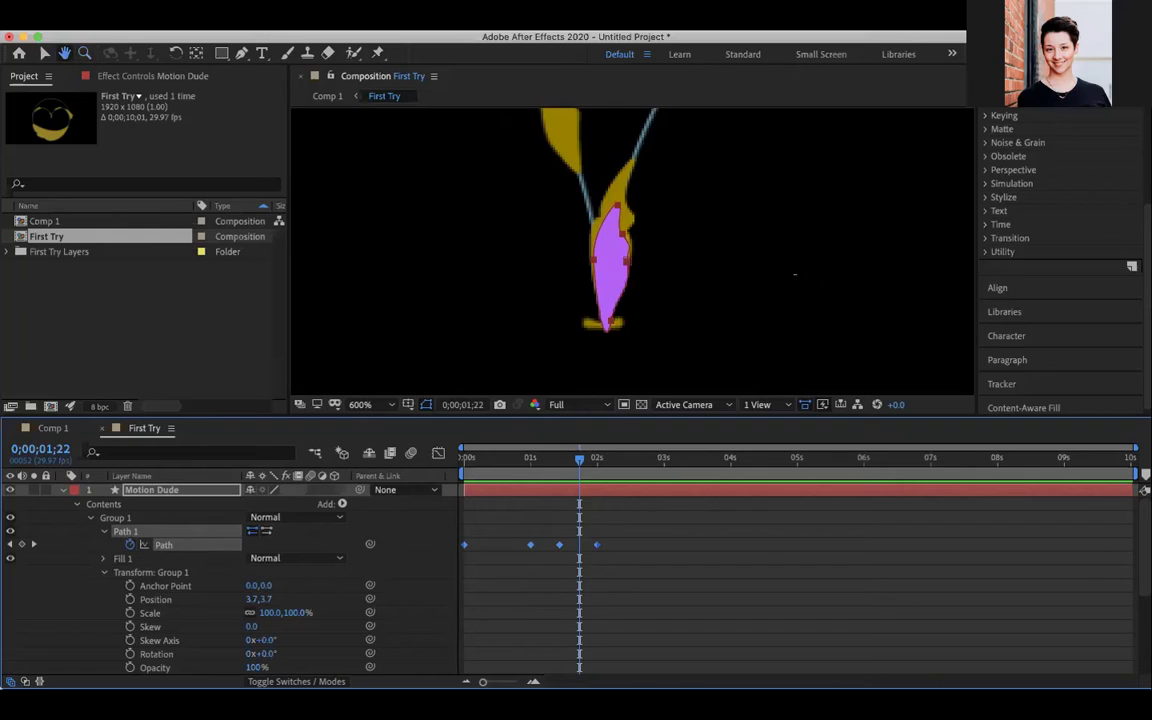
pyautogui.scroll(-3, 648, 290)
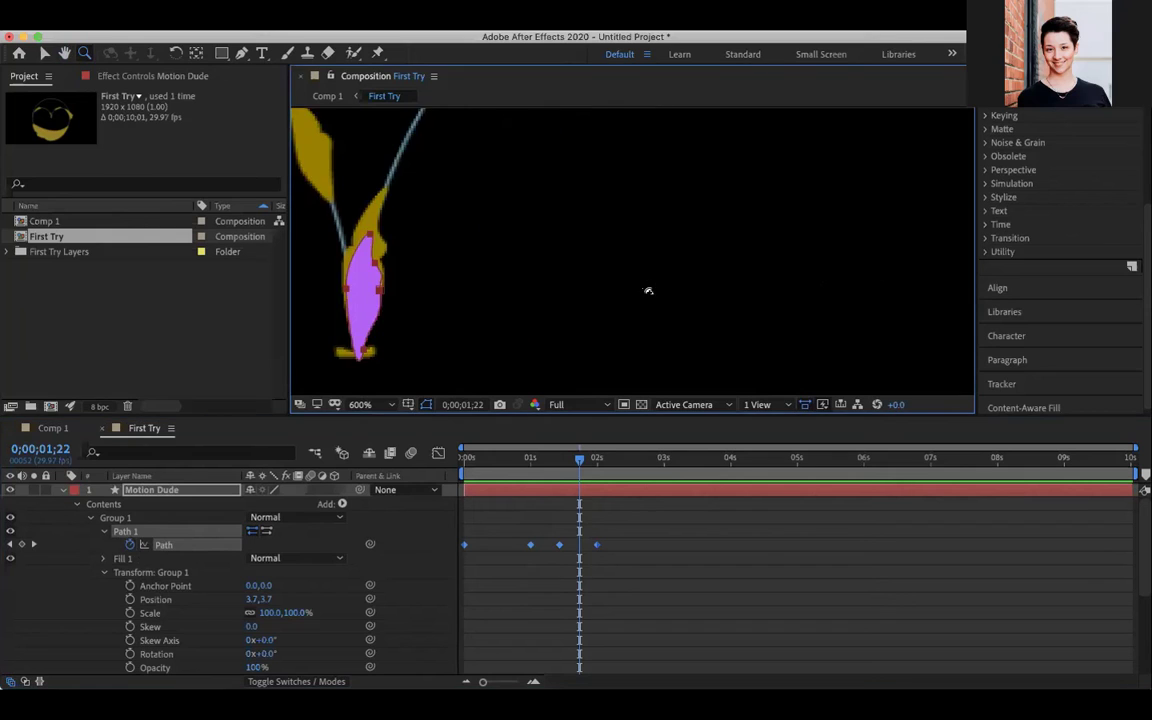
# Step: Enable keyframing for the Anchor Point of Transform: Group 1 at 0;00;01;22
pyautogui.click(168, 586)
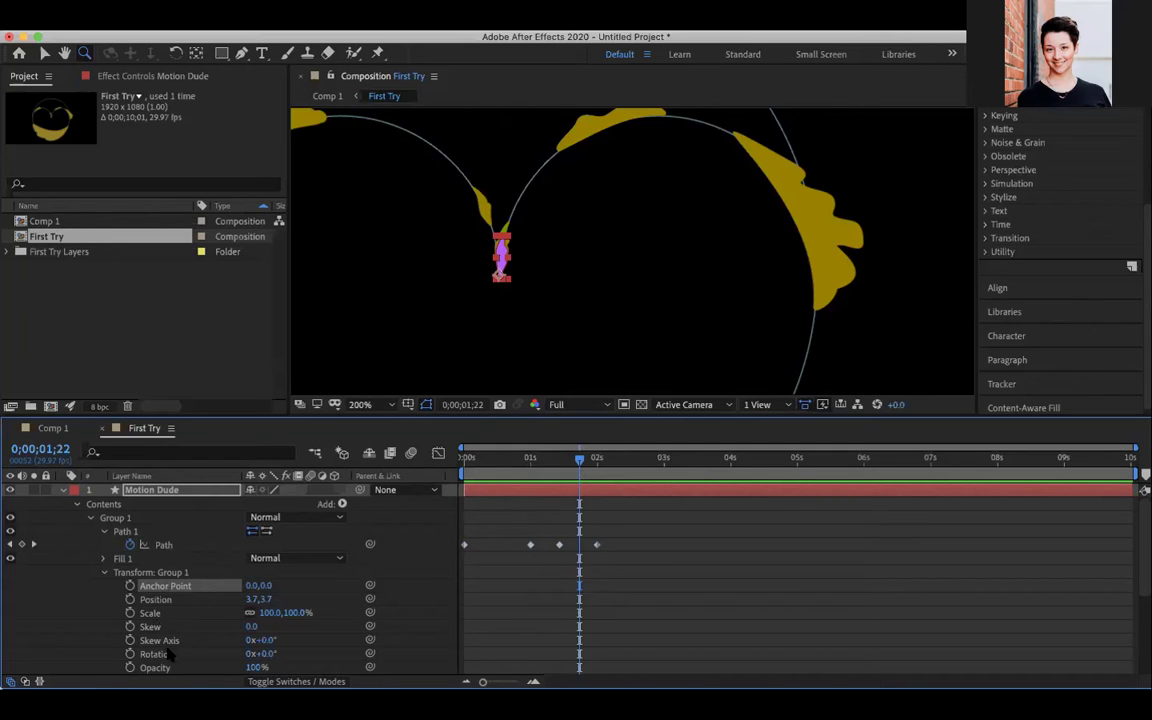
pyautogui.click(156, 654)
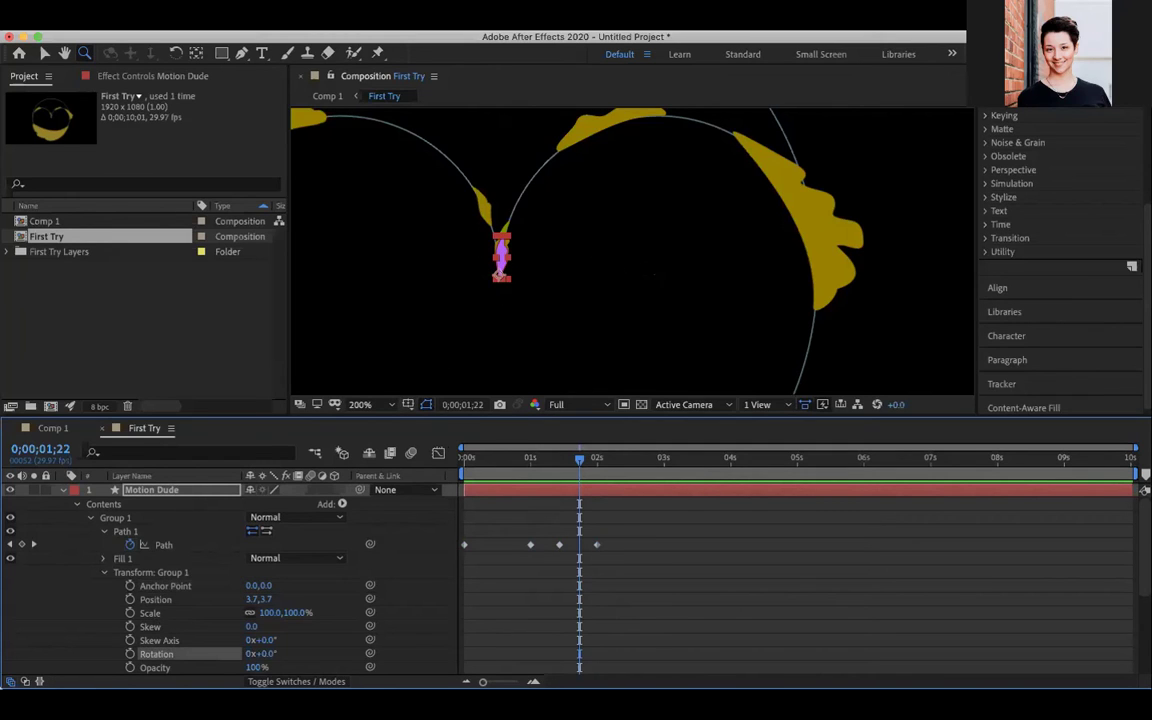
pyautogui.click(130, 585)
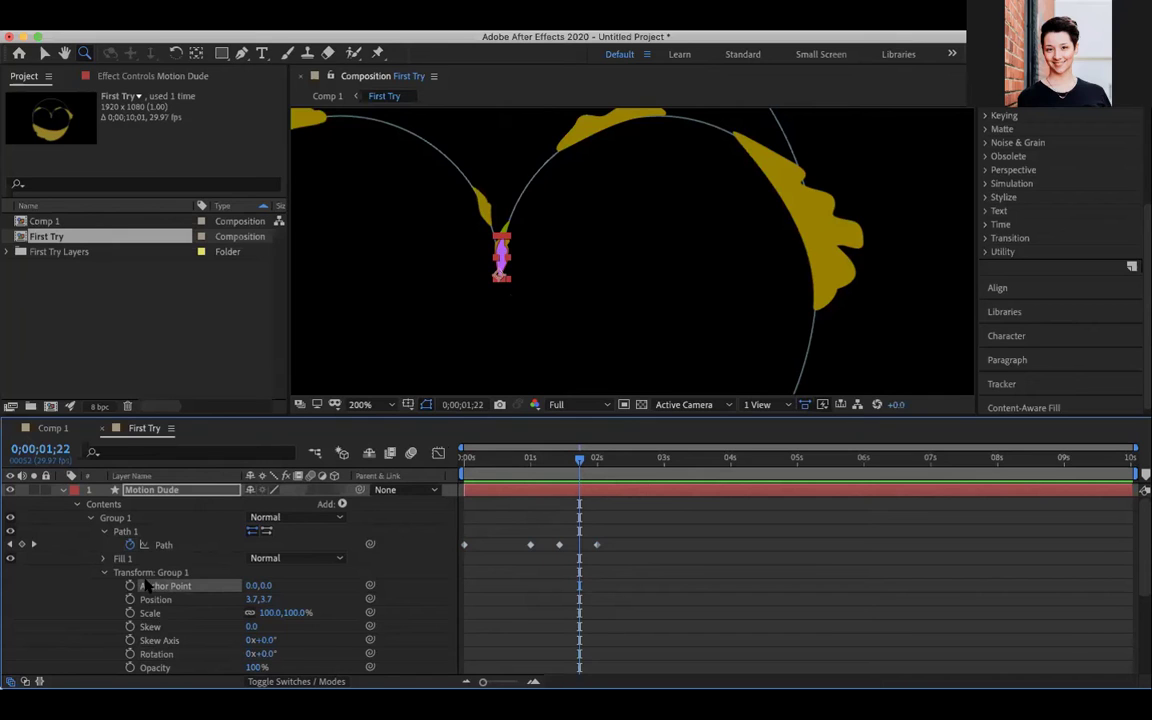
# Step: Try to shift Group 1's anchor point far away from the leaf with the Pan Behind tool at 0;00;01;29, and undo it
pyautogui.moveTo(579, 458)
pyautogui.mouseDown()
pyautogui.moveTo(563, 459)
pyautogui.moveTo(596, 459)
pyautogui.mouseUp()
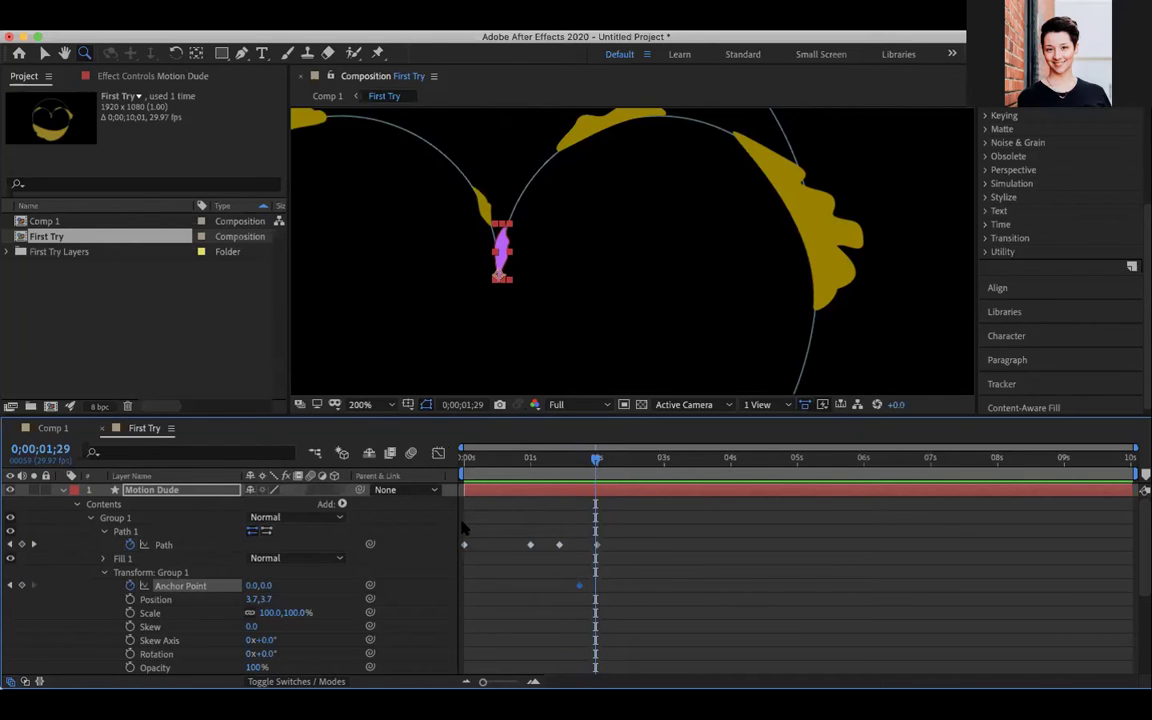
pyautogui.click(196, 53)
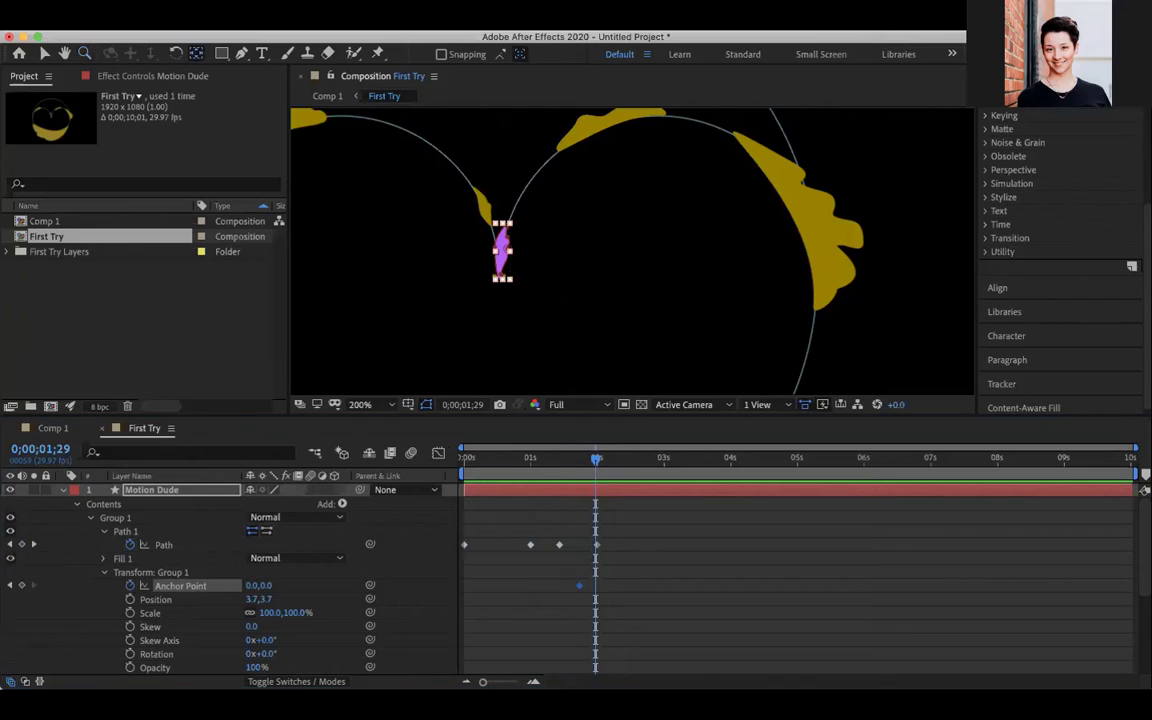
pyautogui.click(180, 587)
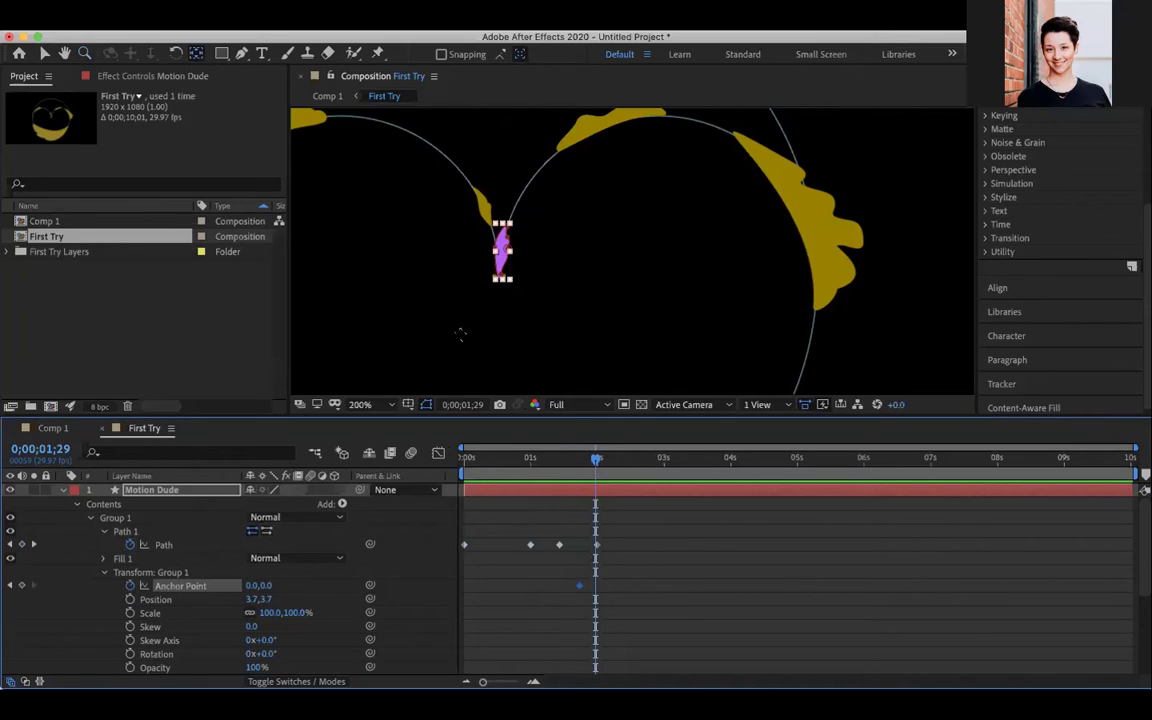
pyautogui.press('z')
pyautogui.click(196, 53)
pyautogui.press('z')
pyautogui.click(545, 256)
pyautogui.press('space')
pyautogui.moveTo(592, 249); pyautogui.dragTo(546, 210)
pyautogui.click(196, 53)
pyautogui.moveTo(500, 256); pyautogui.dragTo(782, 279)
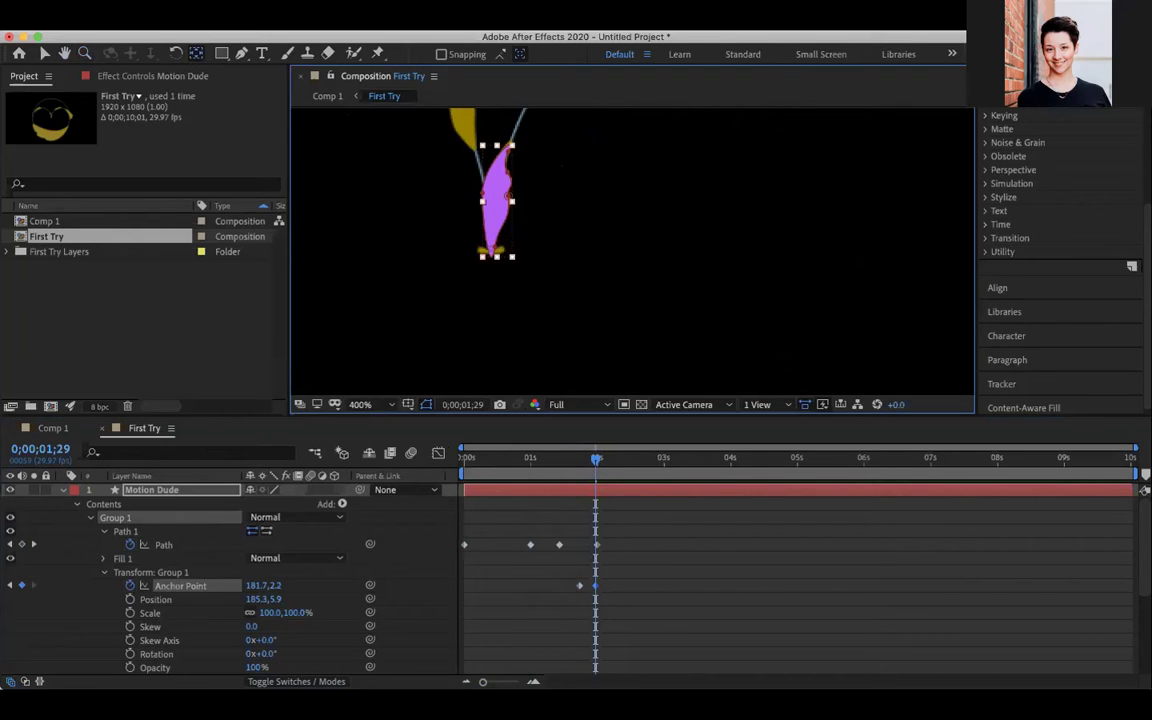
pyautogui.hotkey('ctrl', 'z')
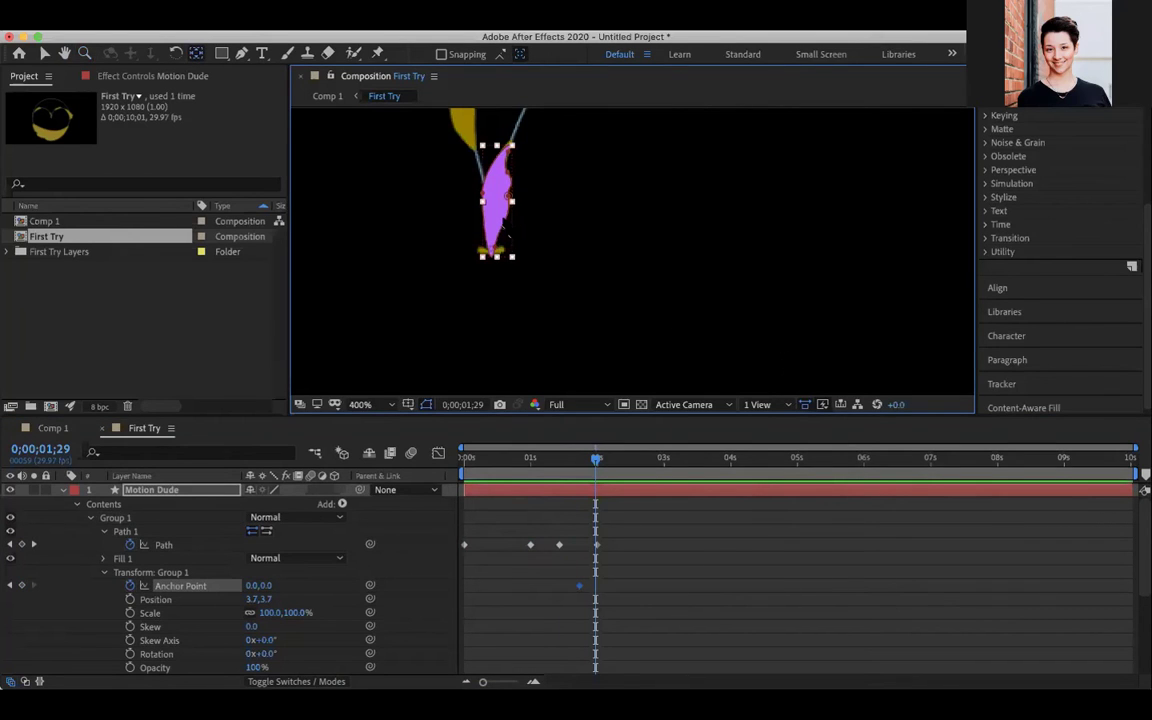
# Step: Collapse the Group 1 transform properties and reselect all Path keyframes of Motion Dude
pyautogui.click(124, 573)
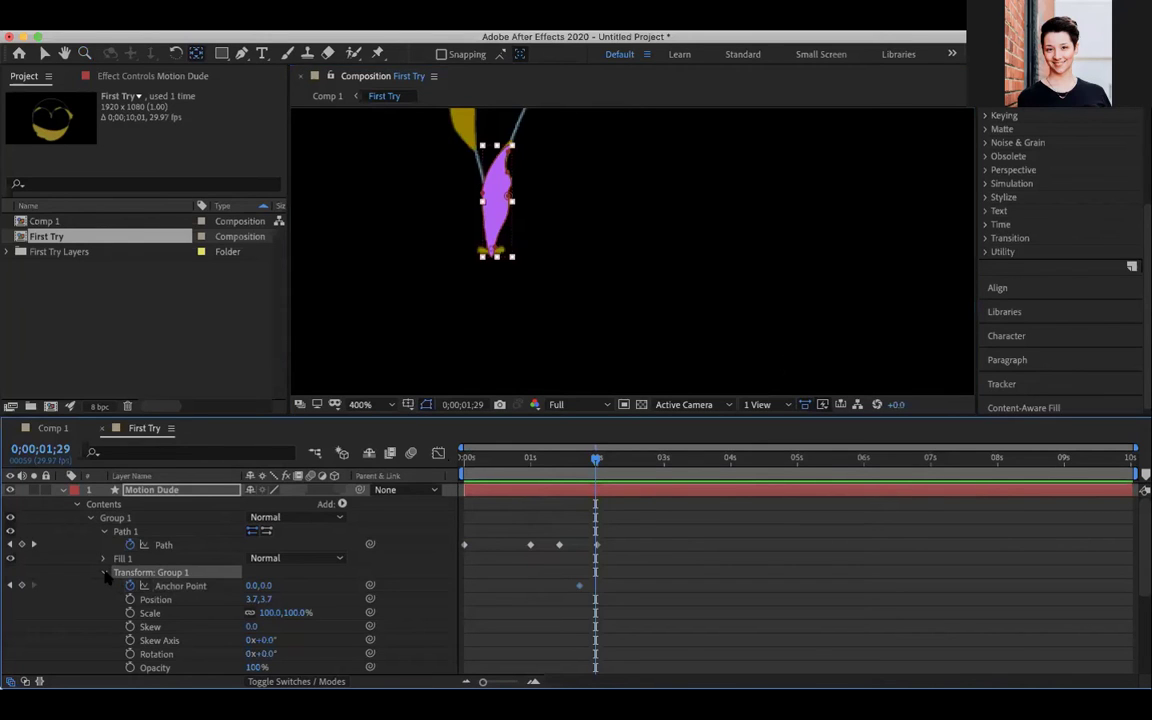
pyautogui.click(104, 573)
pyautogui.click(175, 543)
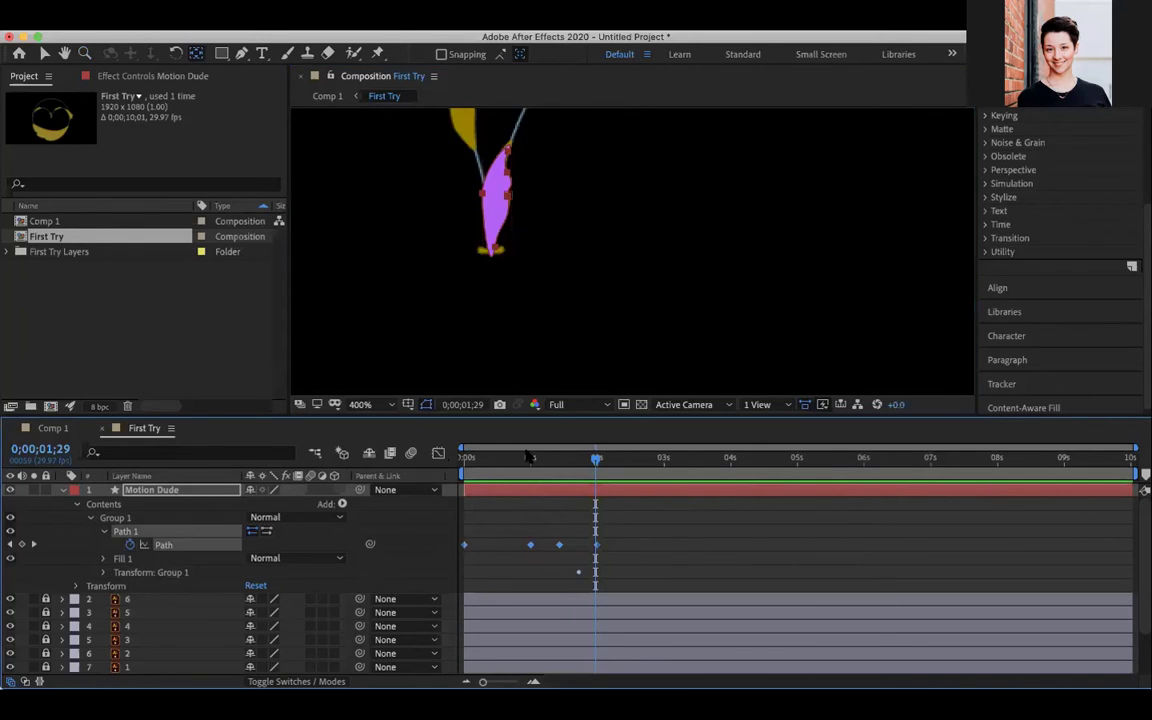
# Step: Compare the anticipation shape at one second with the leaf at two seconds, checking the frames around the 0;00;02;00 keyframe
pyautogui.moveTo(596, 458); pyautogui.dragTo(532, 474)
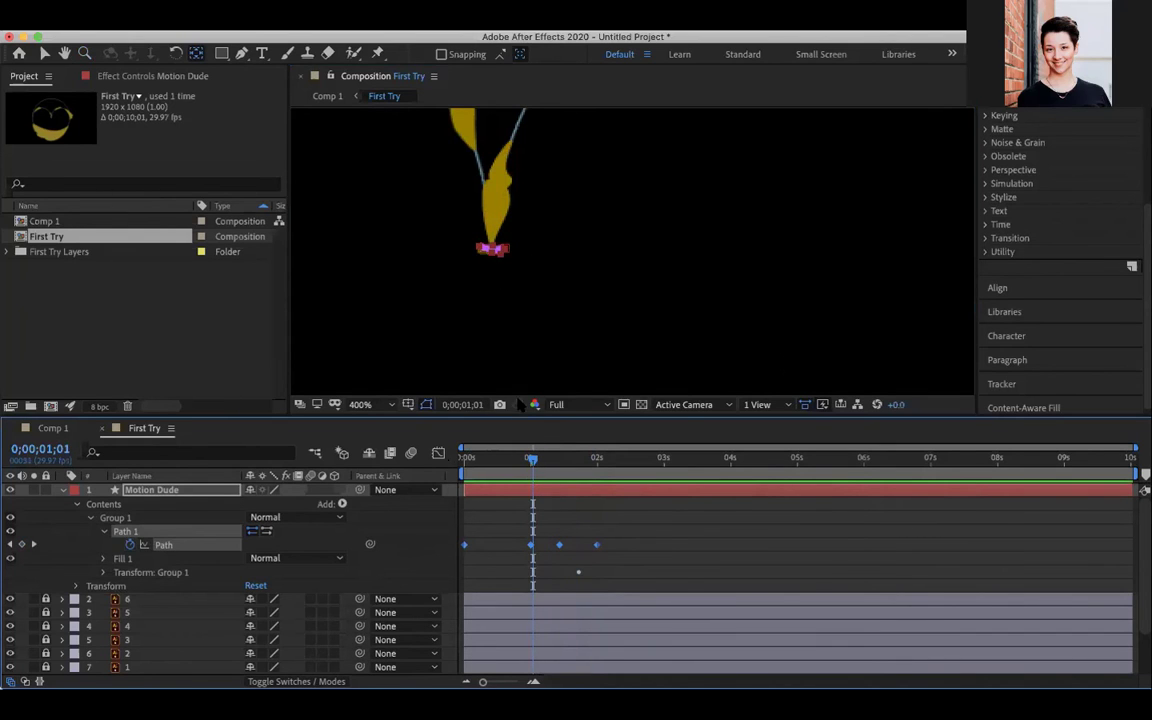
pyautogui.press('pageup')
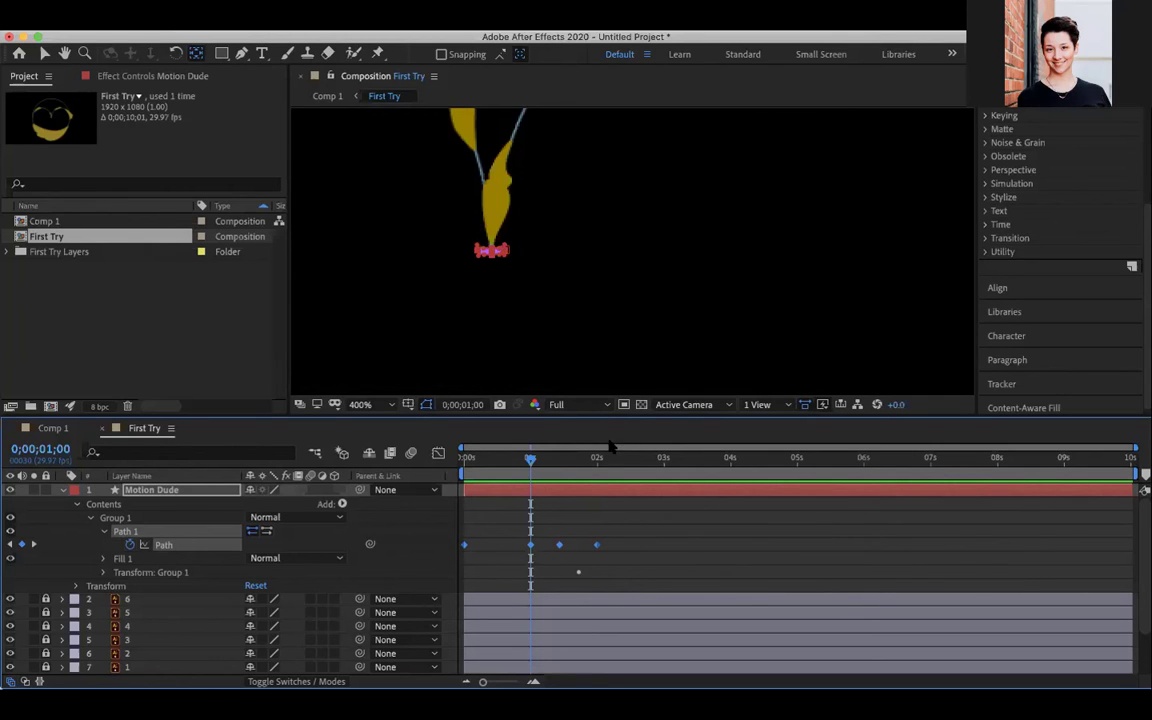
pyautogui.moveTo(530, 459); pyautogui.dragTo(602, 472)
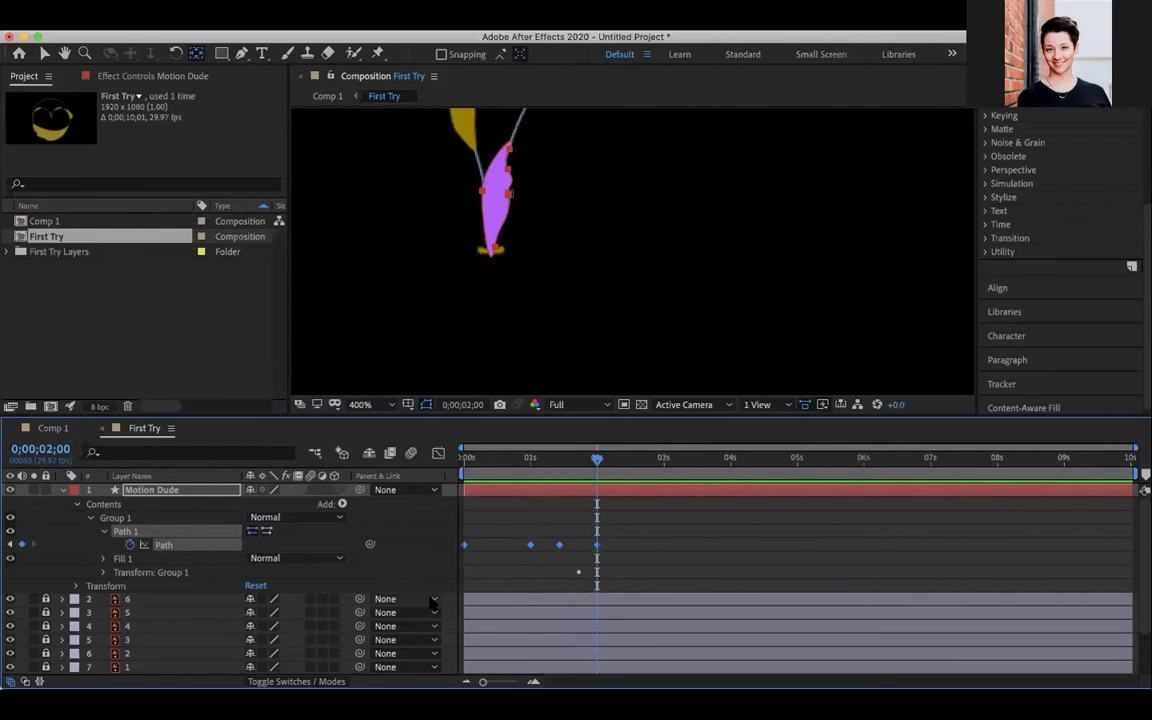
pyautogui.moveTo(598, 459); pyautogui.dragTo(600, 458)
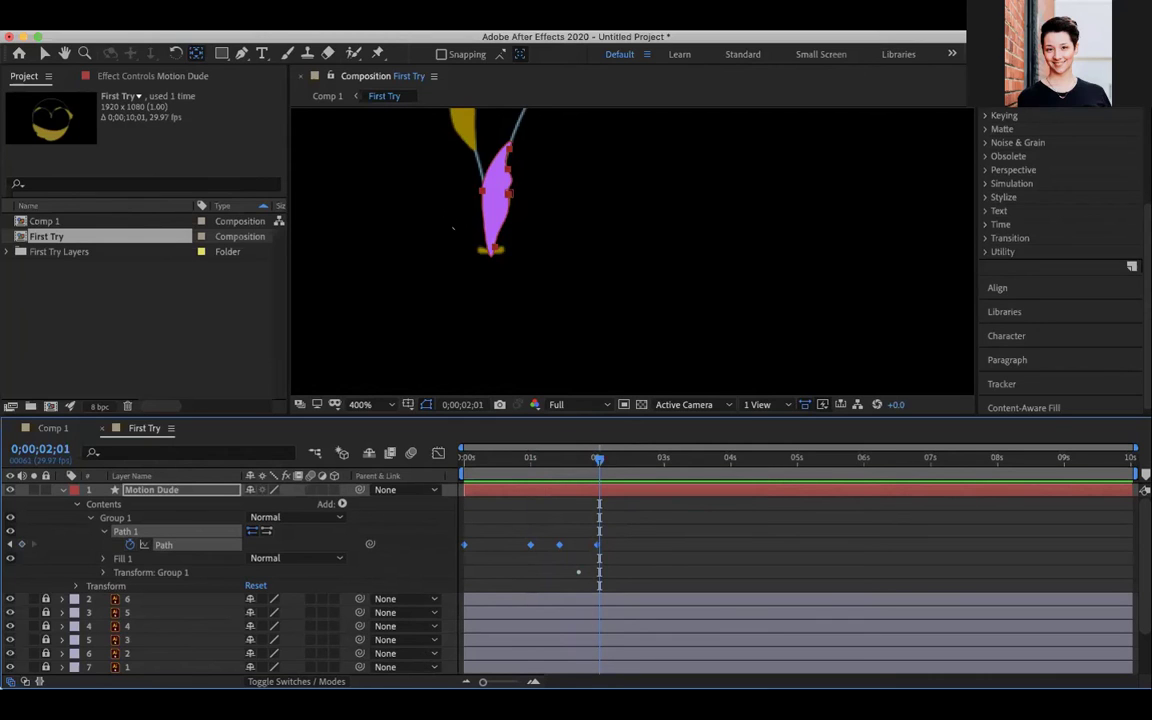
pyautogui.press('pageup')
pyautogui.moveTo(603, 464)
pyautogui.mouseDown()
pyautogui.moveTo(663, 460)
pyautogui.moveTo(596, 462)
pyautogui.mouseUp()
pyautogui.press('pageup')
pyautogui.moveTo(598, 463)
pyautogui.mouseDown()
pyautogui.moveTo(588, 467)
pyautogui.moveTo(598, 470)
pyautogui.mouseUp()
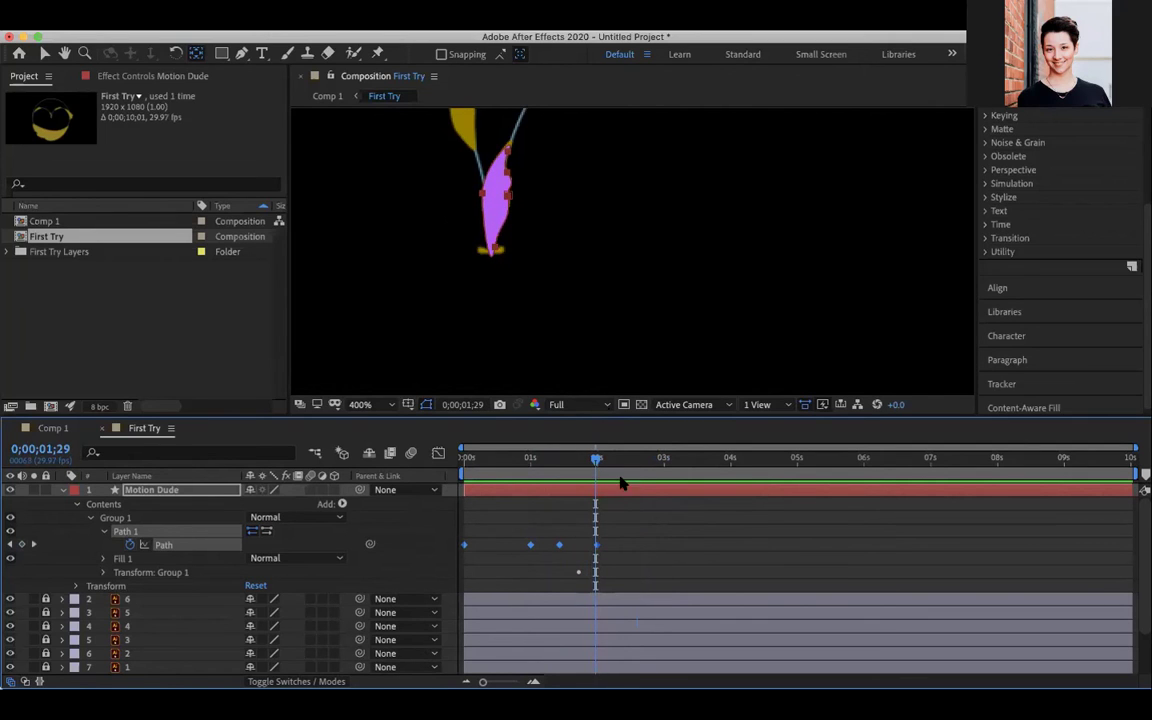
pyautogui.click(598, 463)
pyautogui.moveTo(598, 463); pyautogui.dragTo(597, 465)
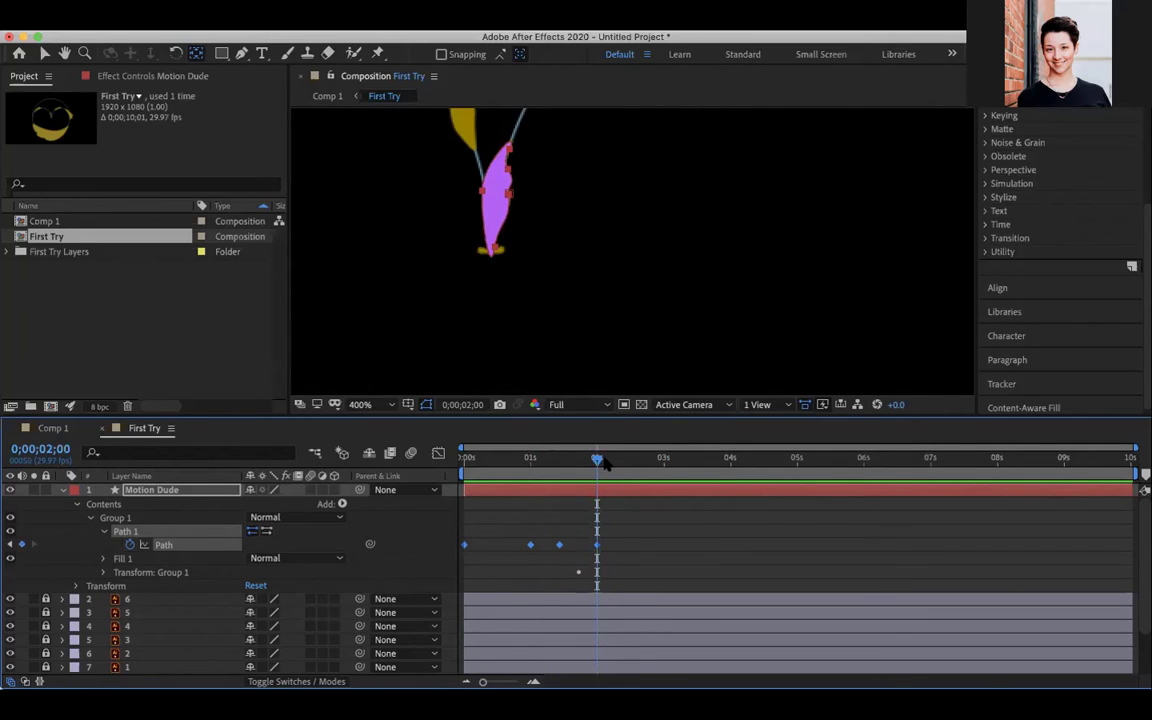
# Step: Review the Motion Dude morph with the neighbouring leaves in view, scrubbing from two seconds back to 0;00;00;12
pyautogui.press('z')
pyautogui.keyDown('alt'); pyautogui.click(636, 215); pyautogui.keyUp('alt')
pyautogui.moveTo(640, 217); pyautogui.dragTo(525, 277)
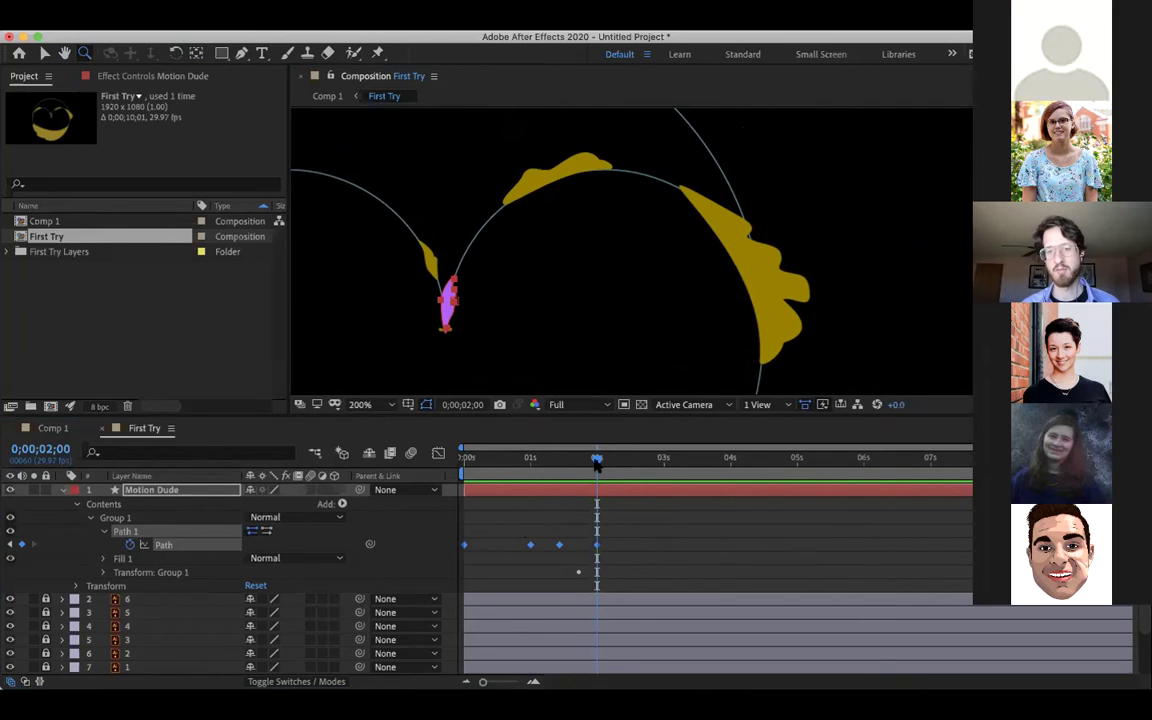
pyautogui.moveTo(560, 462); pyautogui.dragTo(593, 465)
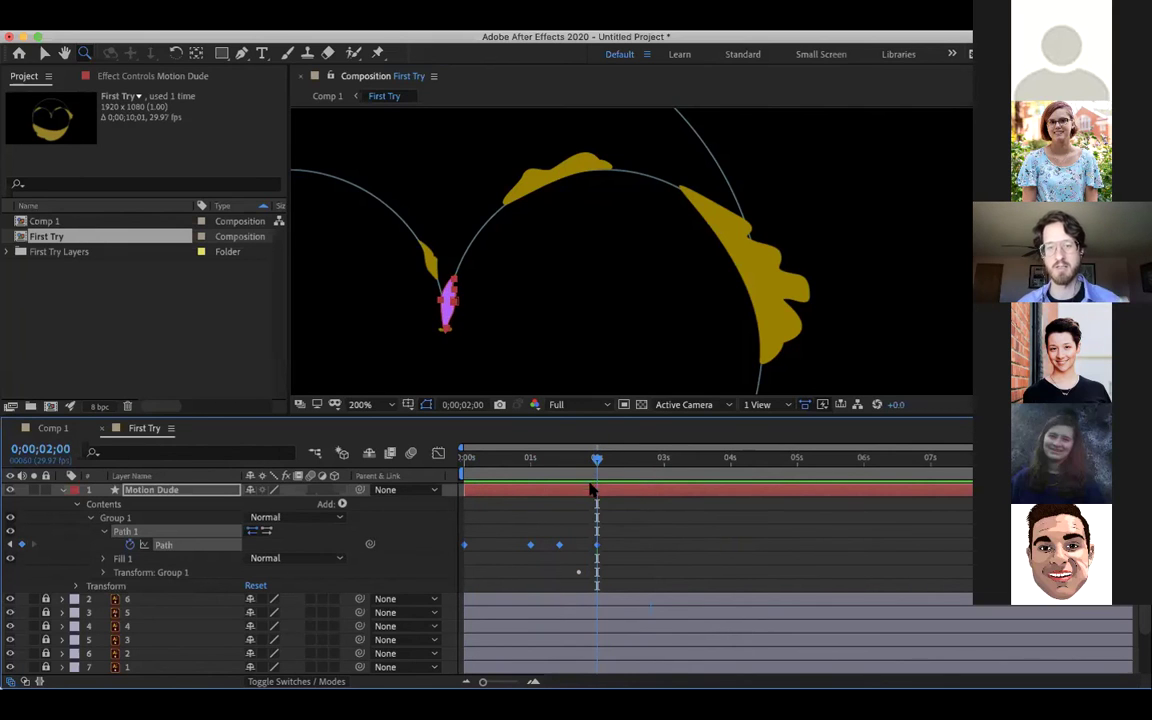
pyautogui.moveTo(597, 460); pyautogui.dragTo(490, 476)
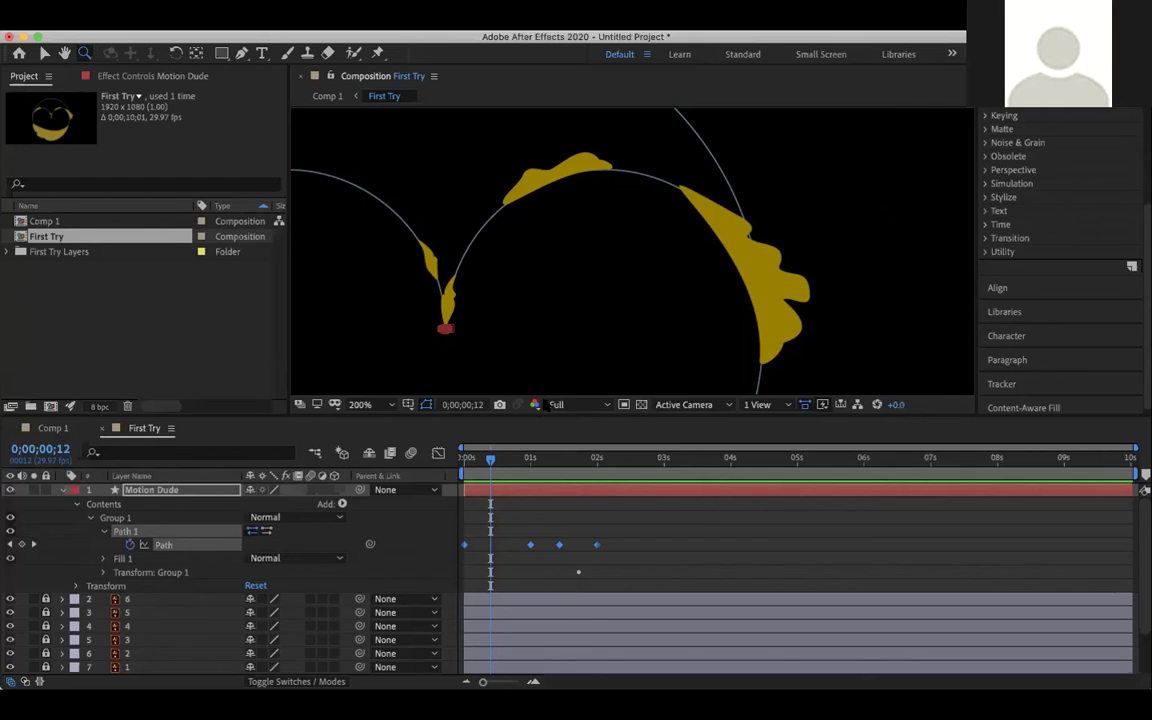
# Step: Review the Motion Dude morph close up around the first leaf, from 0;00;00;12 up to 0;00;02;00
pyautogui.moveTo(490, 460); pyautogui.dragTo(590, 462)
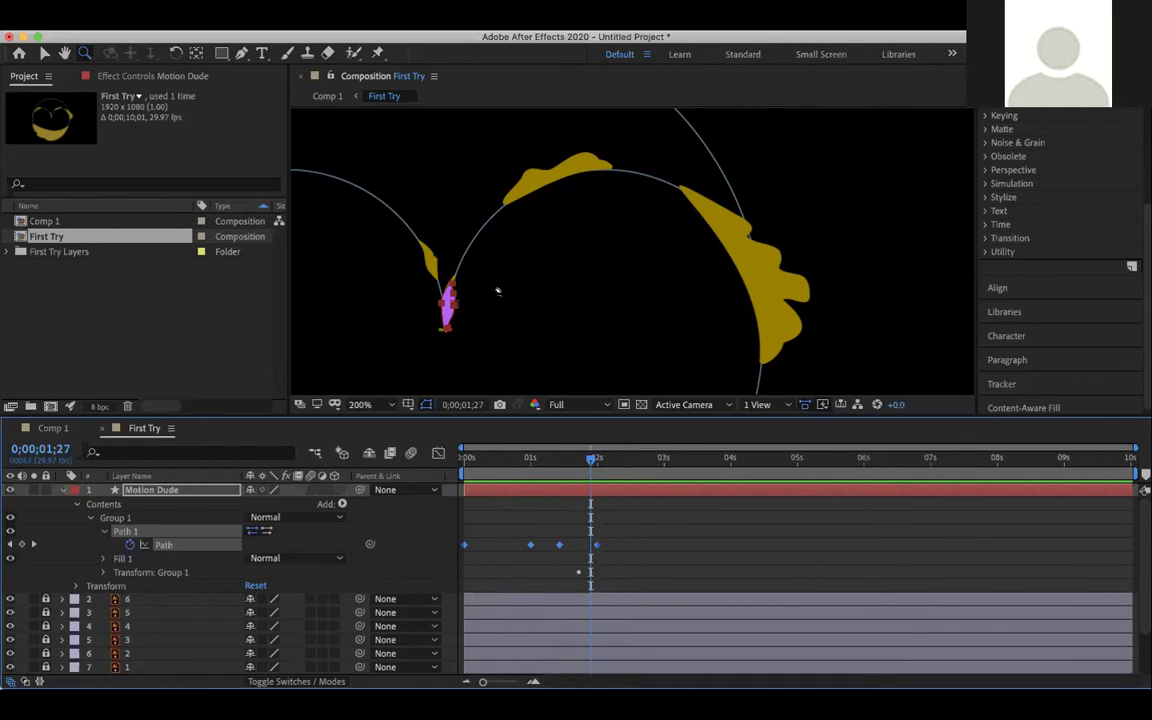
pyautogui.moveTo(408, 345); pyautogui.dragTo(559, 218)
pyautogui.press('space')
pyautogui.moveTo(567, 272); pyautogui.dragTo(560, 226)
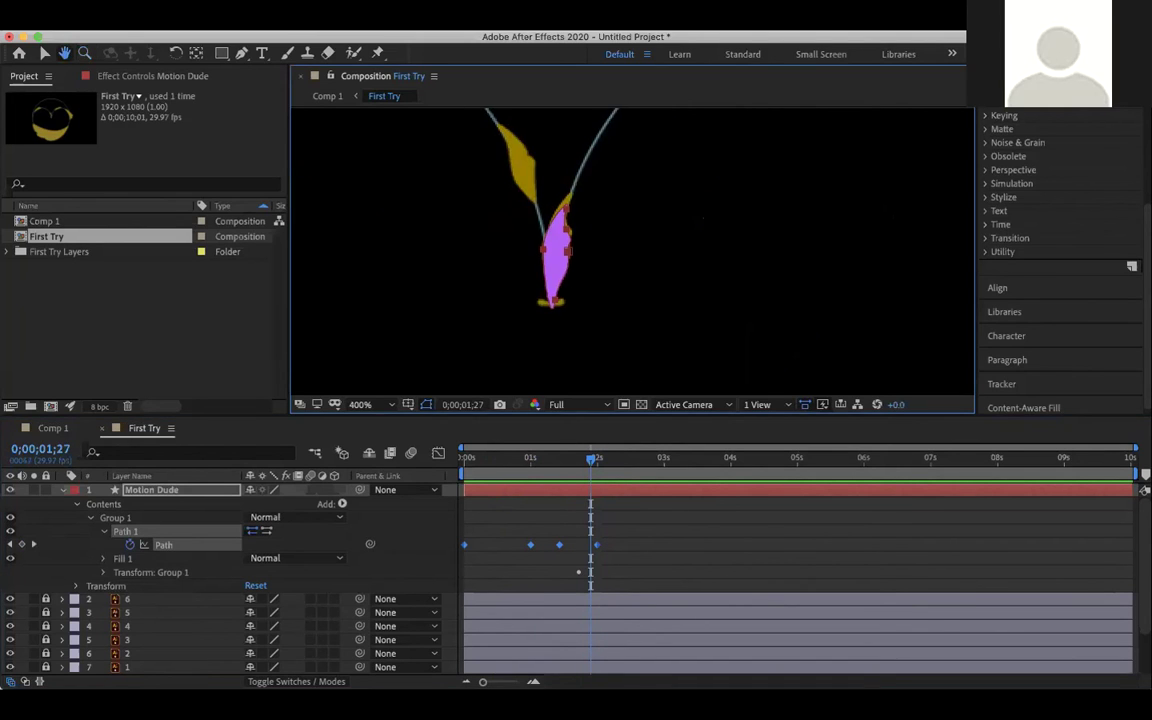
pyautogui.moveTo(590, 462)
pyautogui.mouseDown()
pyautogui.moveTo(527, 463)
pyautogui.moveTo(584, 463)
pyautogui.moveTo(553, 463)
pyautogui.moveTo(572, 470)
pyautogui.moveTo(558, 478)
pyautogui.moveTo(602, 472)
pyautogui.mouseUp()
pyautogui.moveTo(636, 173); pyautogui.dragTo(563, 304)
pyautogui.keyDown('alt'); pyautogui.click(606, 275); pyautogui.keyUp('alt')
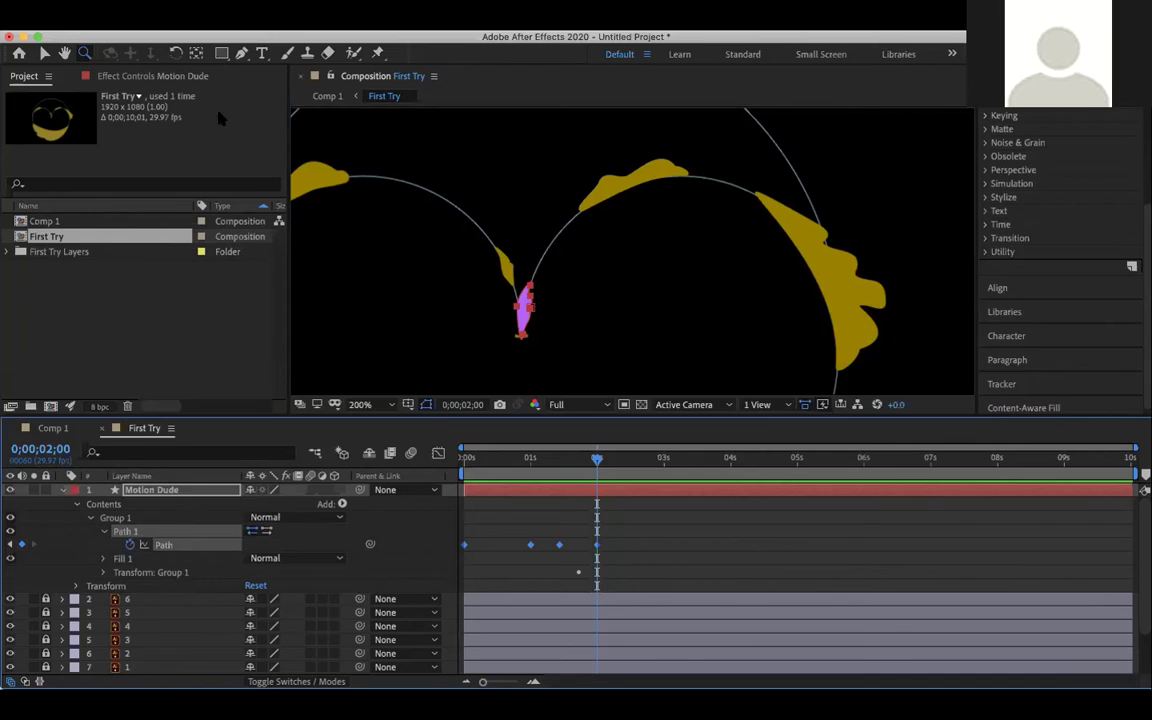
# Step: Add a Path keyframe for Motion Dude at 0;00;03;00
pyautogui.click(44, 53)
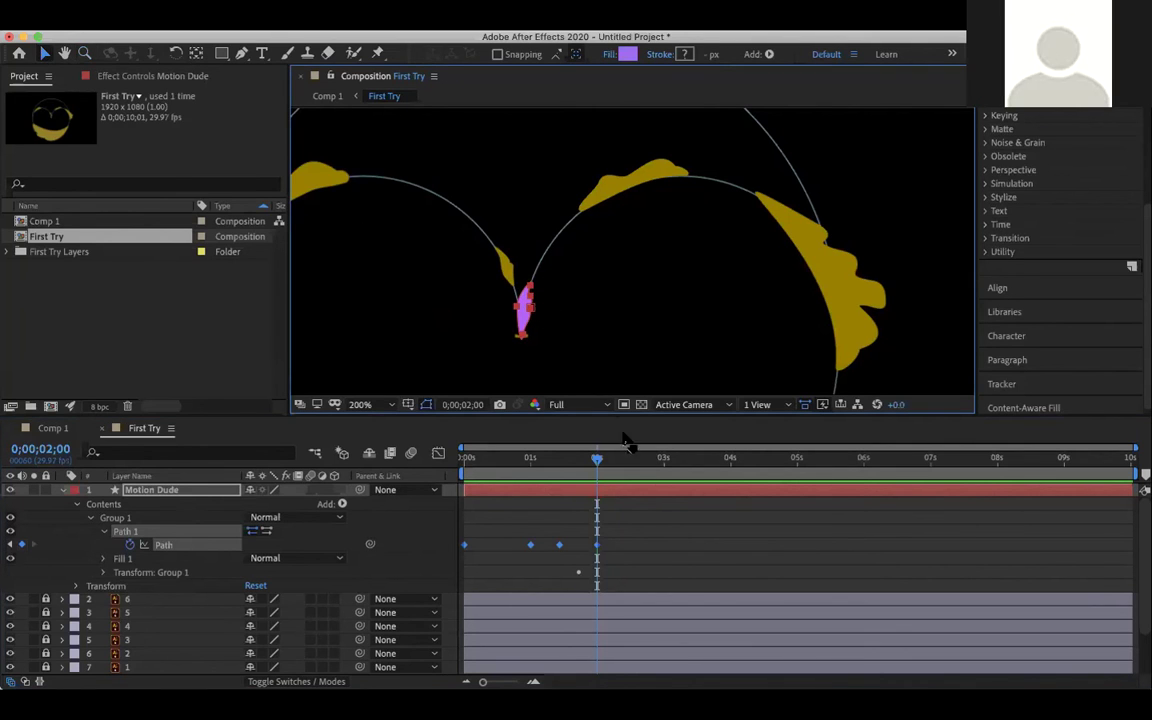
pyautogui.moveTo(597, 458); pyautogui.dragTo(663, 460)
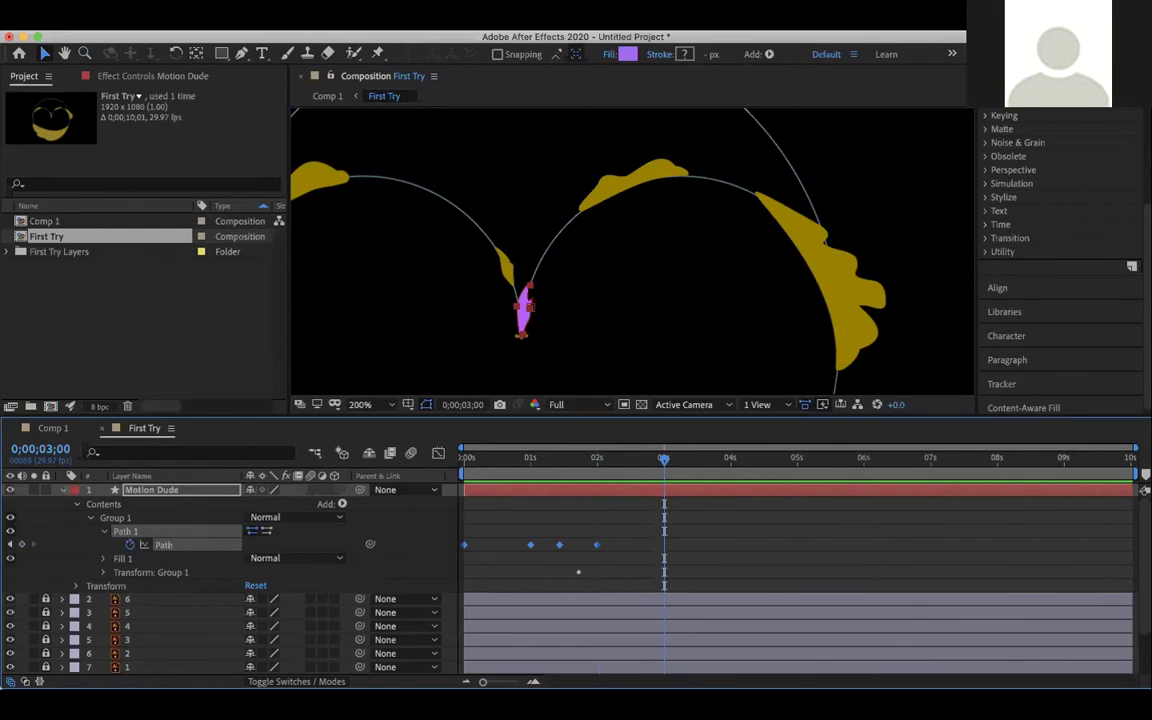
pyautogui.click(22, 544)
pyautogui.click(479, 264)
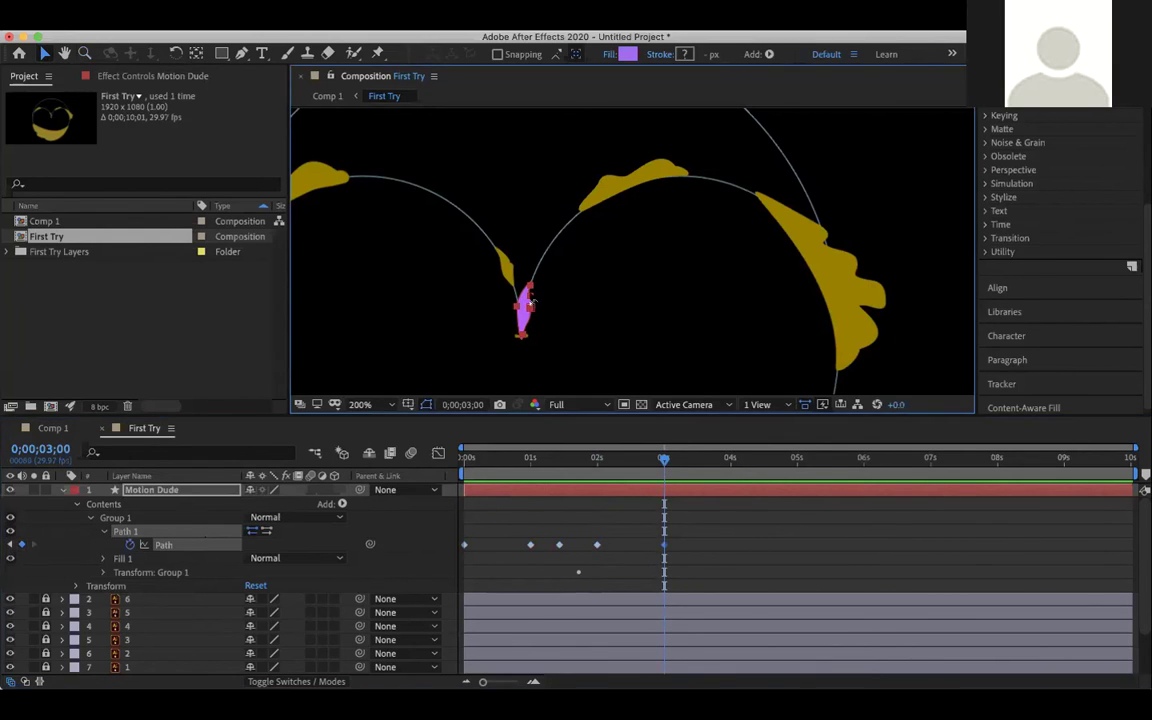
# Step: Try to pull the leaf's right-edge vertex inward with the Pen tool at 0;00;03;00, and undo it
pyautogui.press('g')
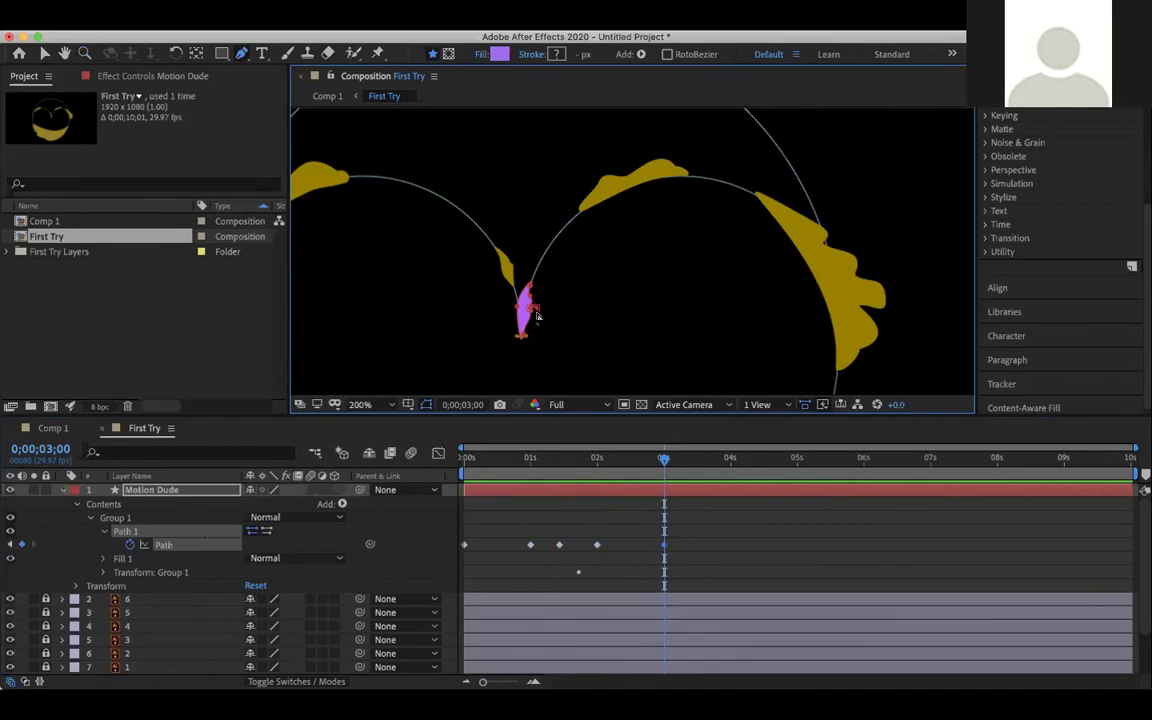
pyautogui.click(533, 308)
pyautogui.press('z')
pyautogui.moveTo(516, 286); pyautogui.dragTo(710, 315)
pyautogui.moveTo(491, 342); pyautogui.dragTo(642, 373)
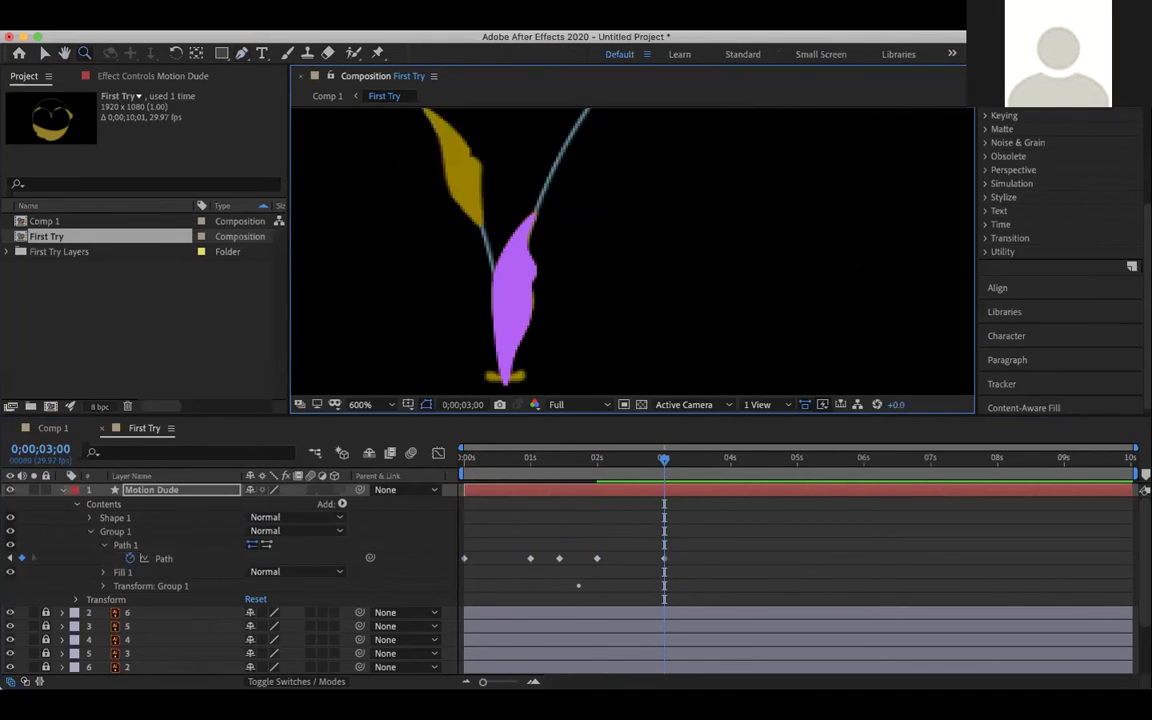
pyautogui.press('super+z')
pyautogui.press('g')
pyautogui.click(771, 462)
pyautogui.moveTo(771, 466); pyautogui.dragTo(664, 469)
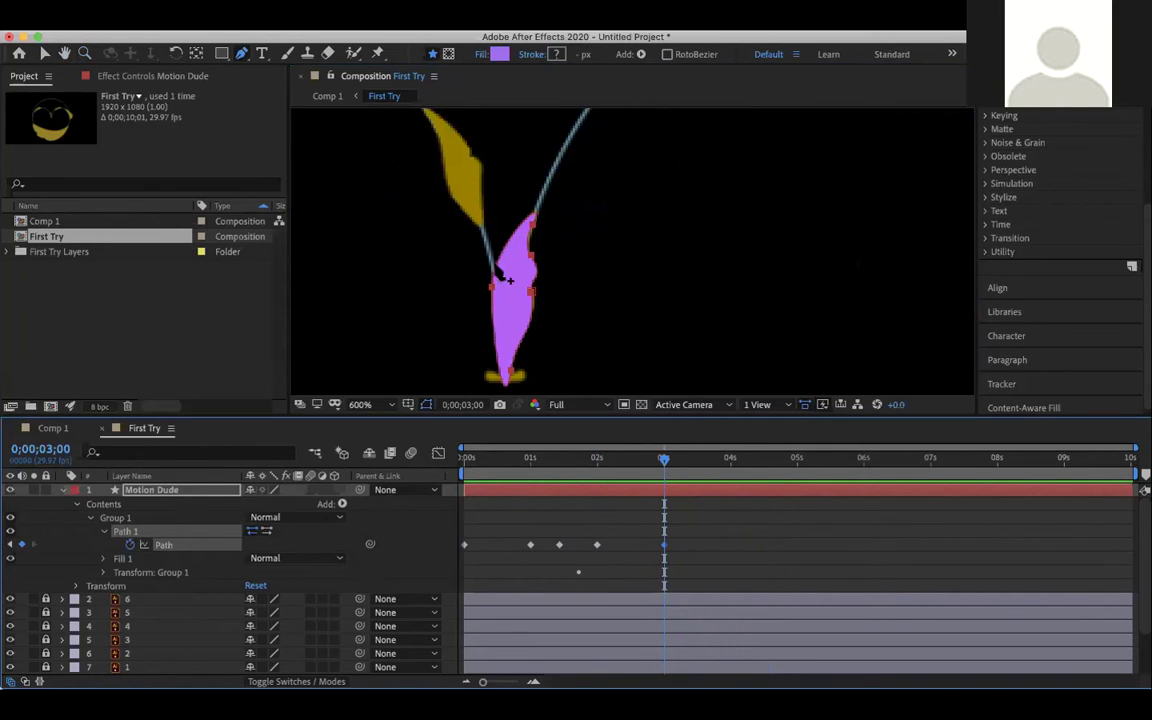
pyautogui.moveTo(531, 291); pyautogui.dragTo(498, 303)
pyautogui.press('super+z')
pyautogui.press('super+z')
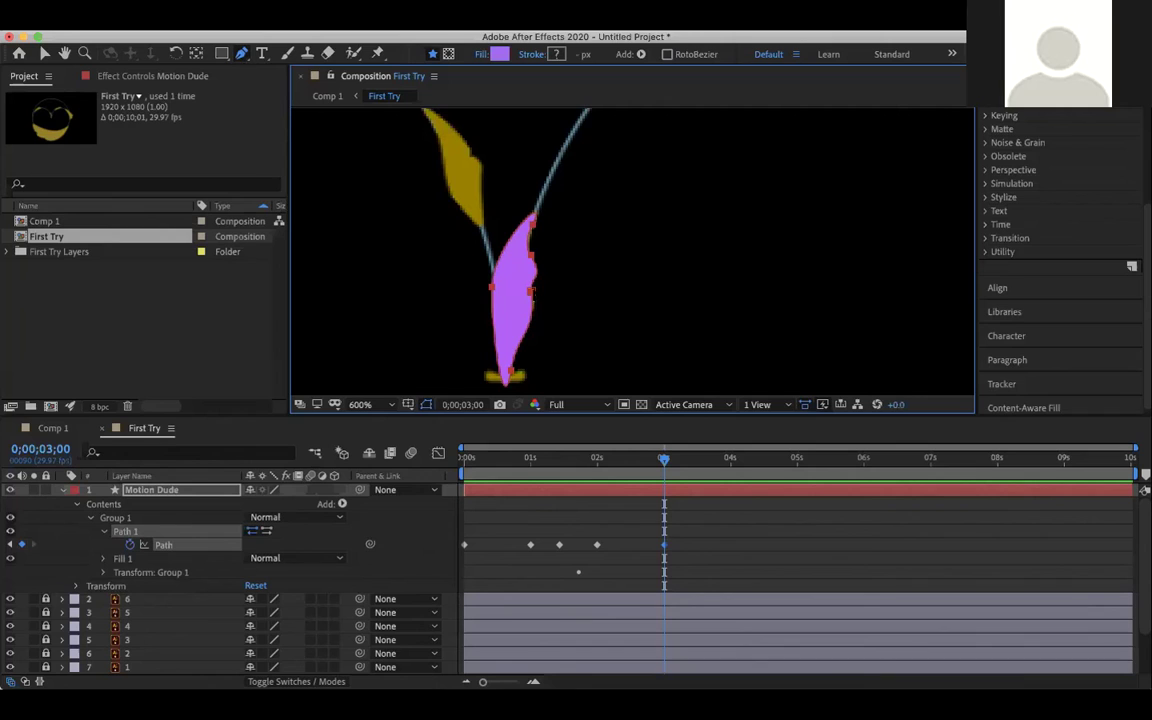
# Step: Reshape the leaf's right edge at 0;00;03;00 by pulling out and angling the Bezier handles of its vertex
pyautogui.moveTo(531, 291); pyautogui.dragTo(554, 315)
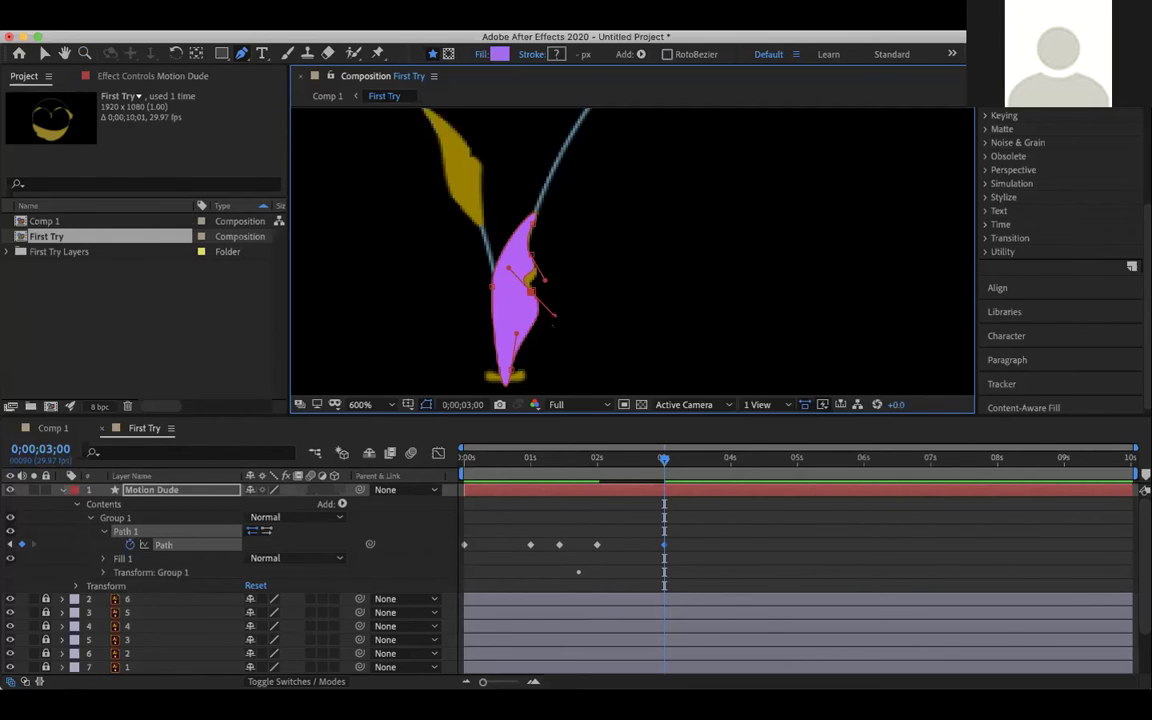
pyautogui.moveTo(554, 315); pyautogui.dragTo(502, 284)
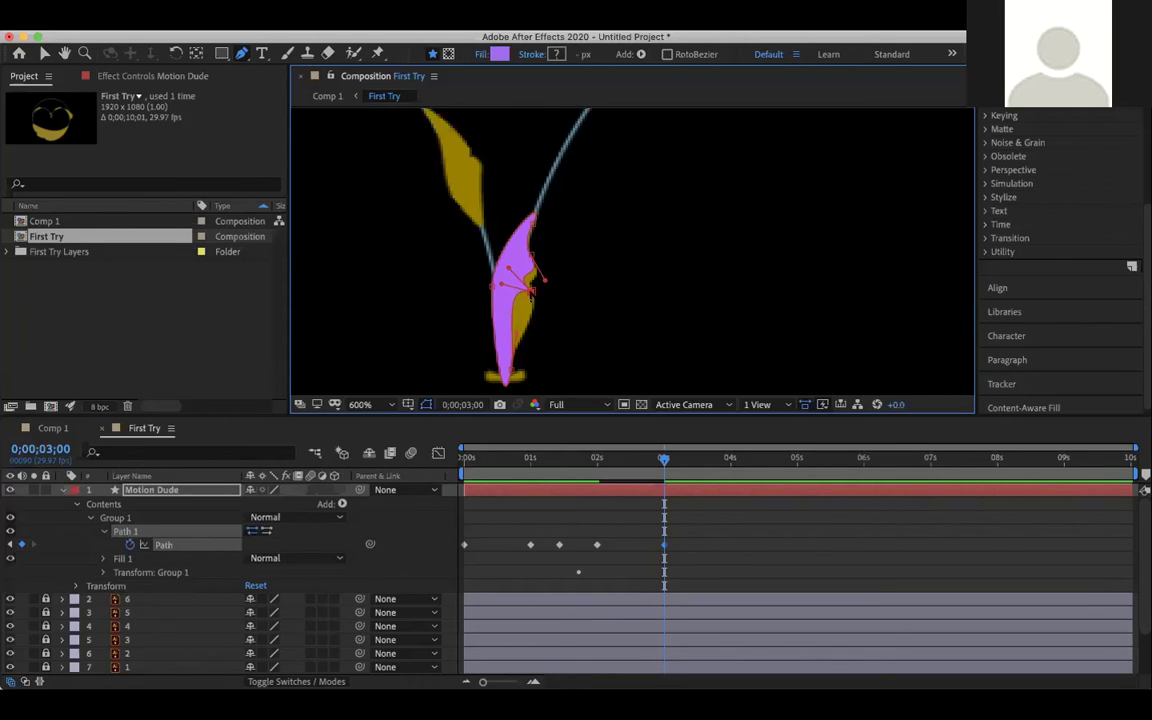
pyautogui.moveTo(555, 327); pyautogui.dragTo(553, 321)
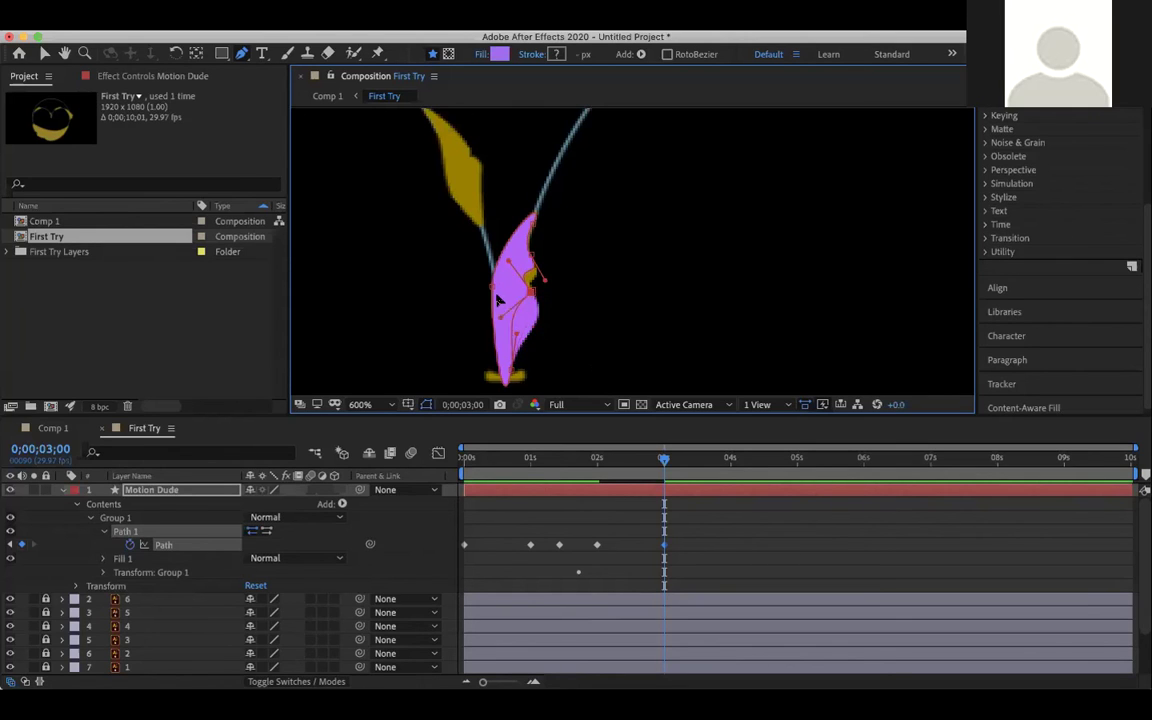
pyautogui.moveTo(498, 293); pyautogui.dragTo(484, 291)
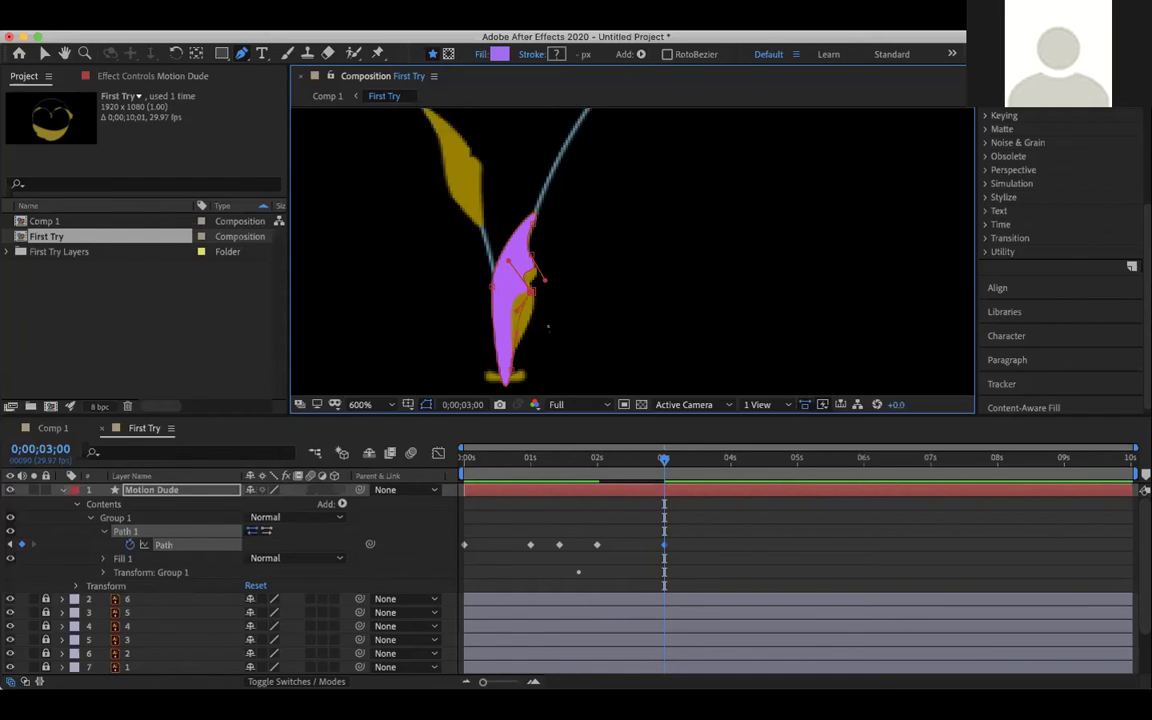
pyautogui.moveTo(559, 323); pyautogui.dragTo(553, 323)
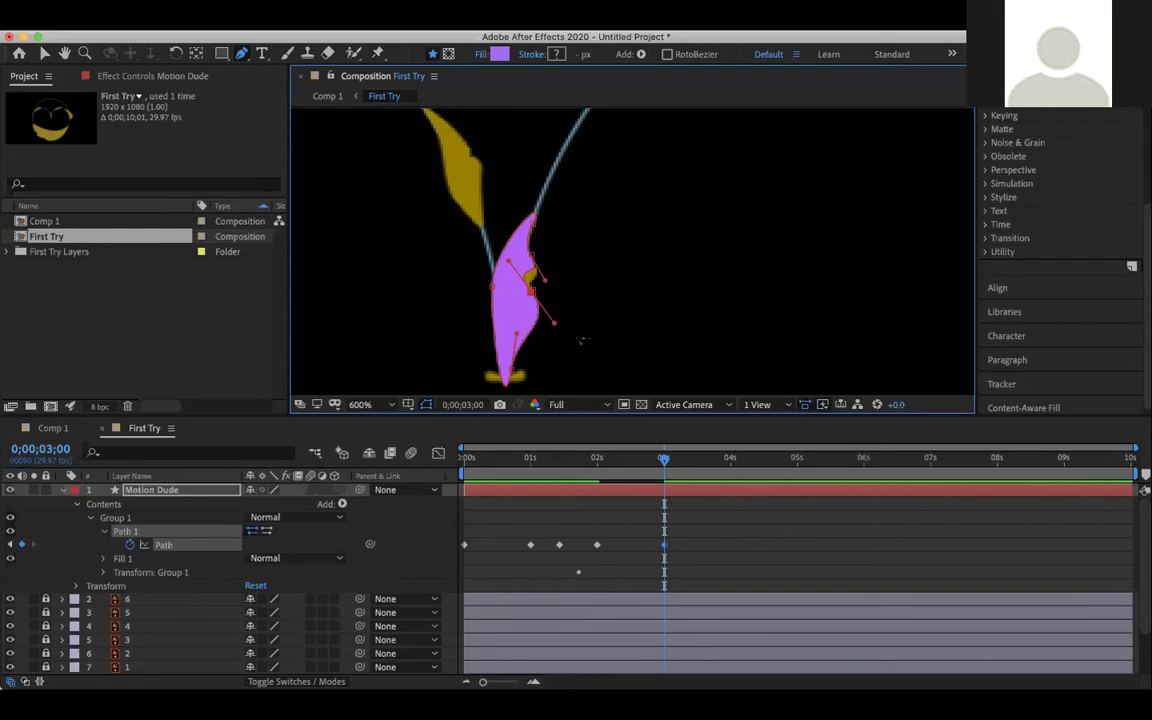
pyautogui.moveTo(553, 323); pyautogui.dragTo(557, 329)
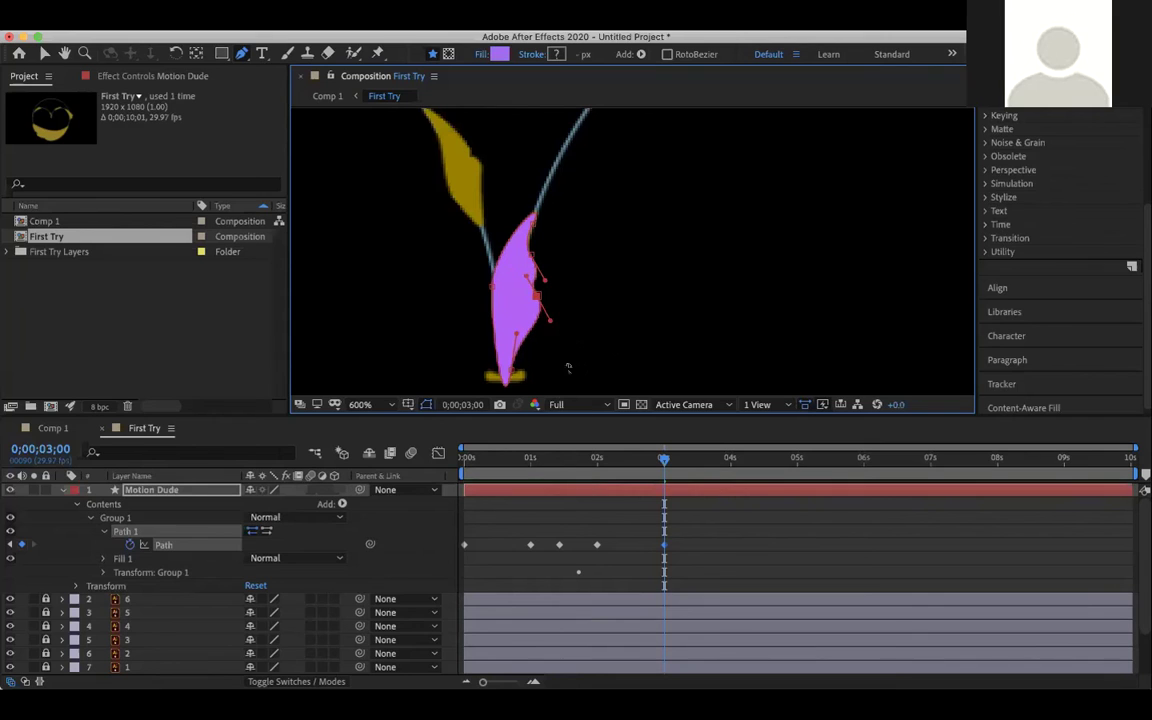
pyautogui.click(664, 459)
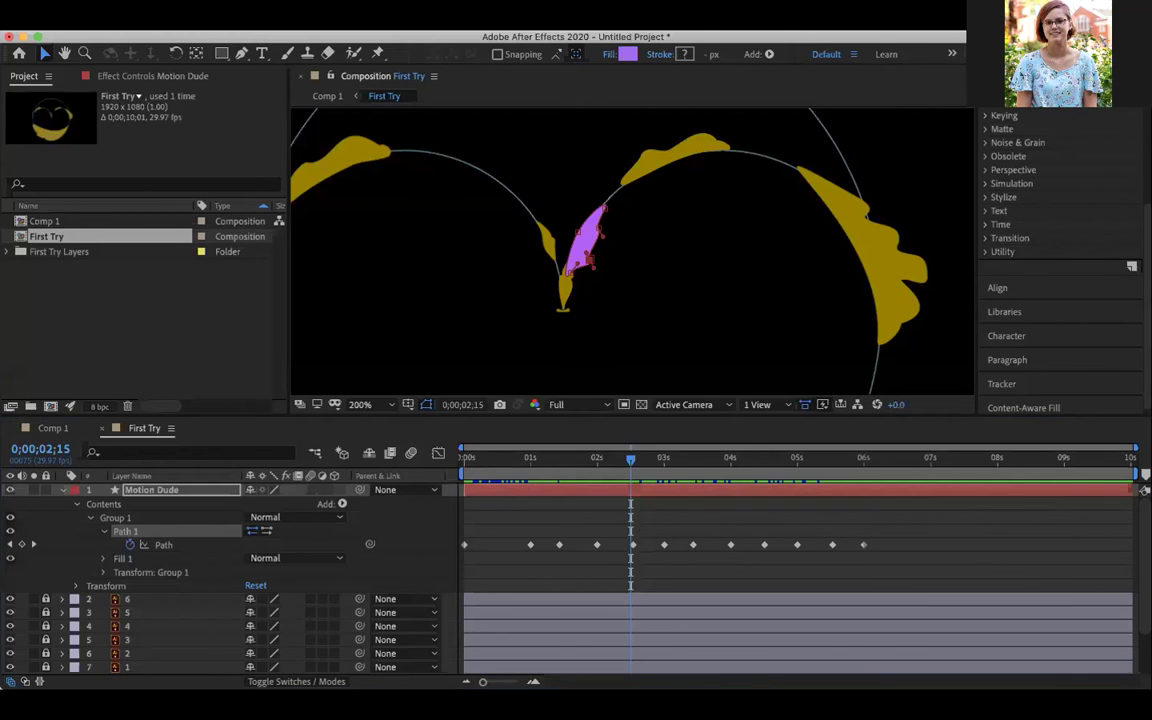
# Step: Review the Motion Dude morph across the heart artwork, scrubbing from 0;00;02;15 to 0;00;05;01 and back to 0;00;01;21
pyautogui.moveTo(643, 474); pyautogui.dragTo(797, 457)
pyautogui.press('h')
pyautogui.moveTo(710, 230); pyautogui.dragTo(700, 159)
pyautogui.press('z')
pyautogui.keyDown('alt'); pyautogui.click(730, 252); pyautogui.keyUp('alt')
pyautogui.press('h')
pyautogui.moveTo(661, 337); pyautogui.dragTo(680, 311)
pyautogui.press('z')
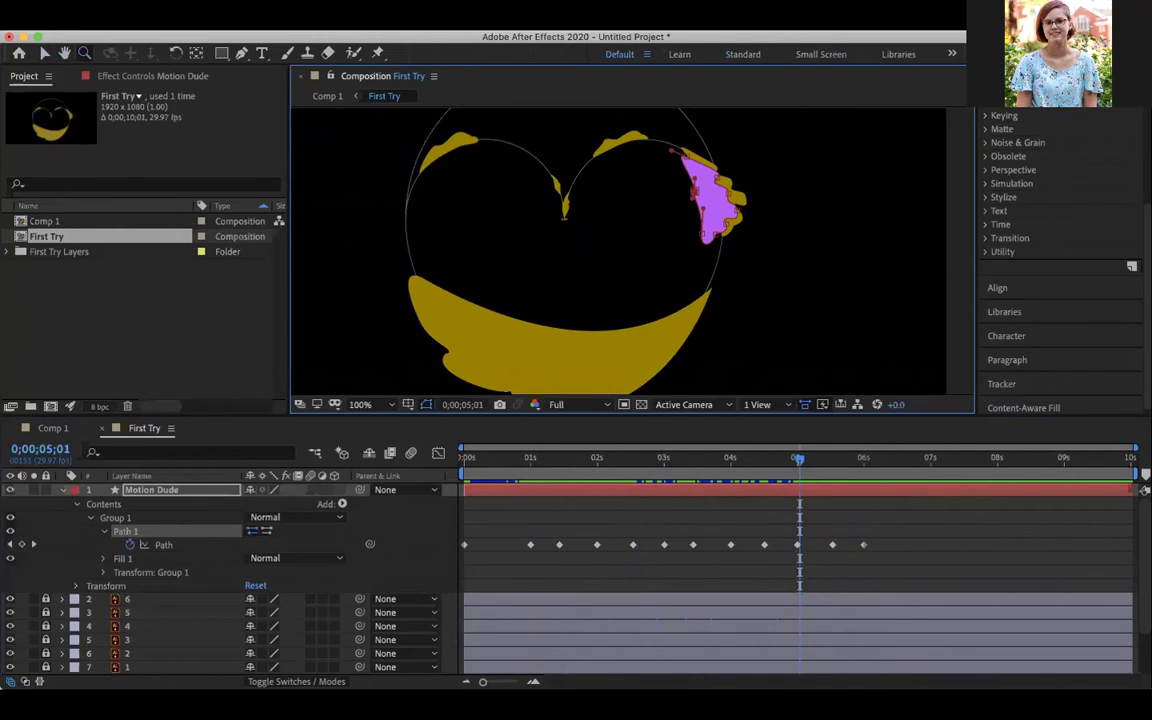
pyautogui.moveTo(800, 463); pyautogui.dragTo(582, 469)
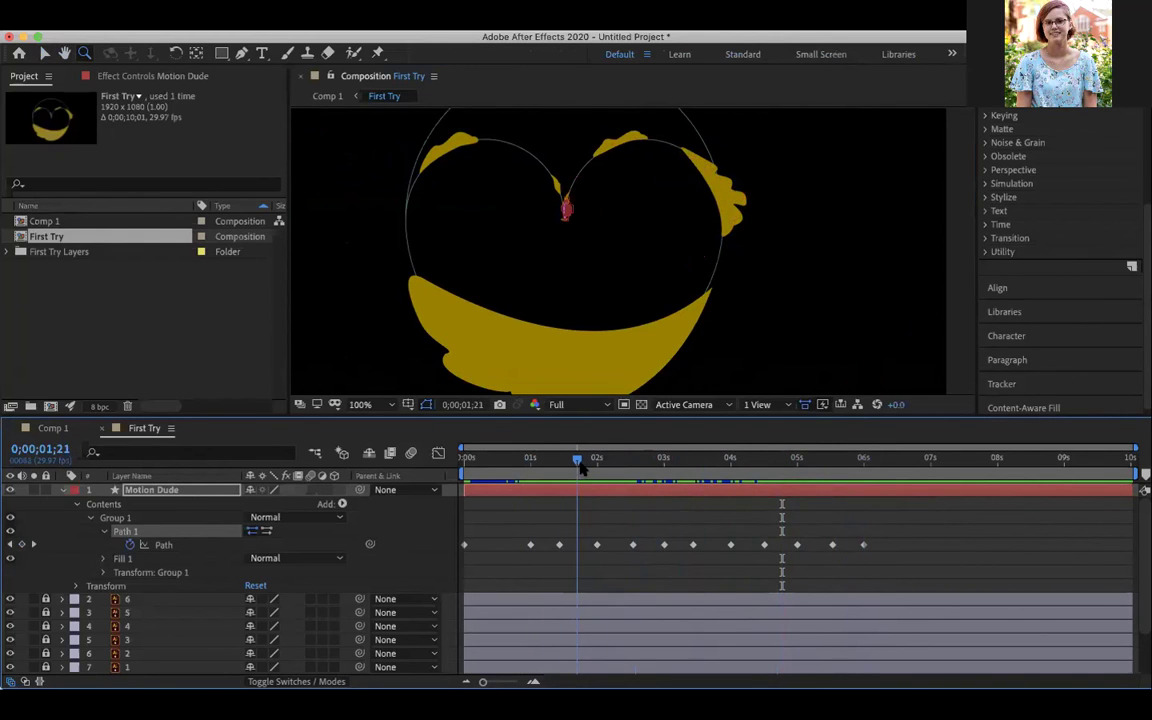
# Step: Adjust the tip, left-edge and lower vertices of the Motion Dude path at the 0;00;02;16 keyframe with the Pen tool
pyautogui.click(602, 177)
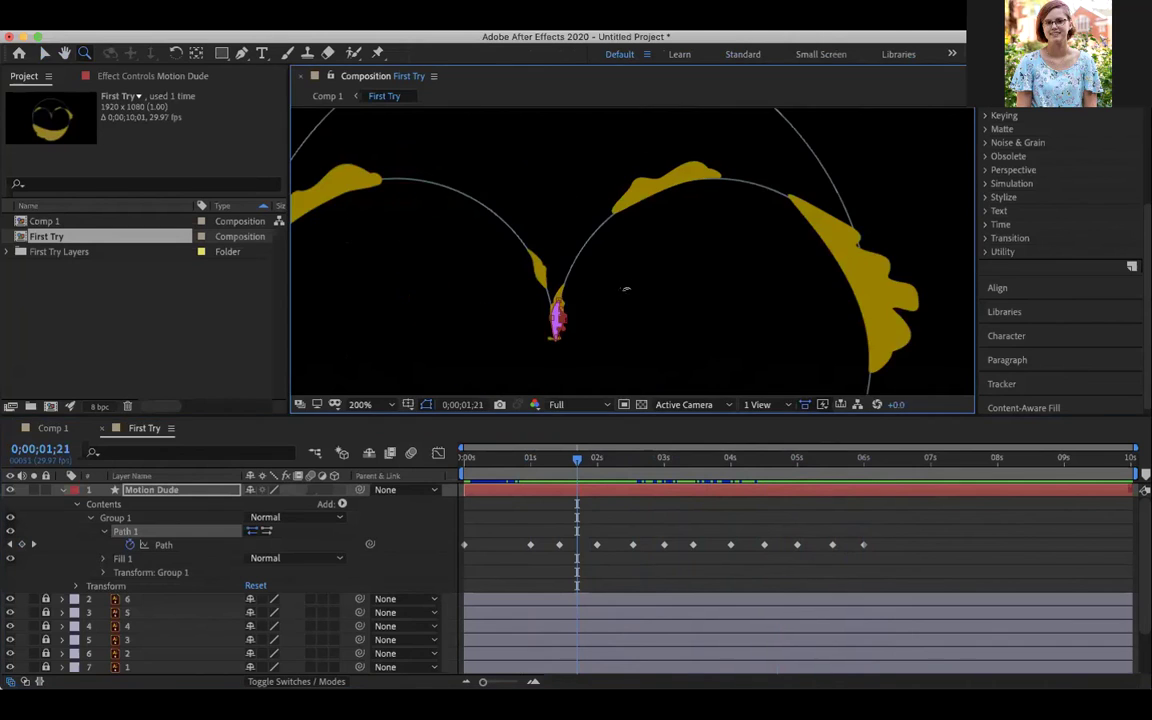
pyautogui.scroll(-2, 626, 289)
pyautogui.moveTo(577, 459); pyautogui.dragTo(638, 459)
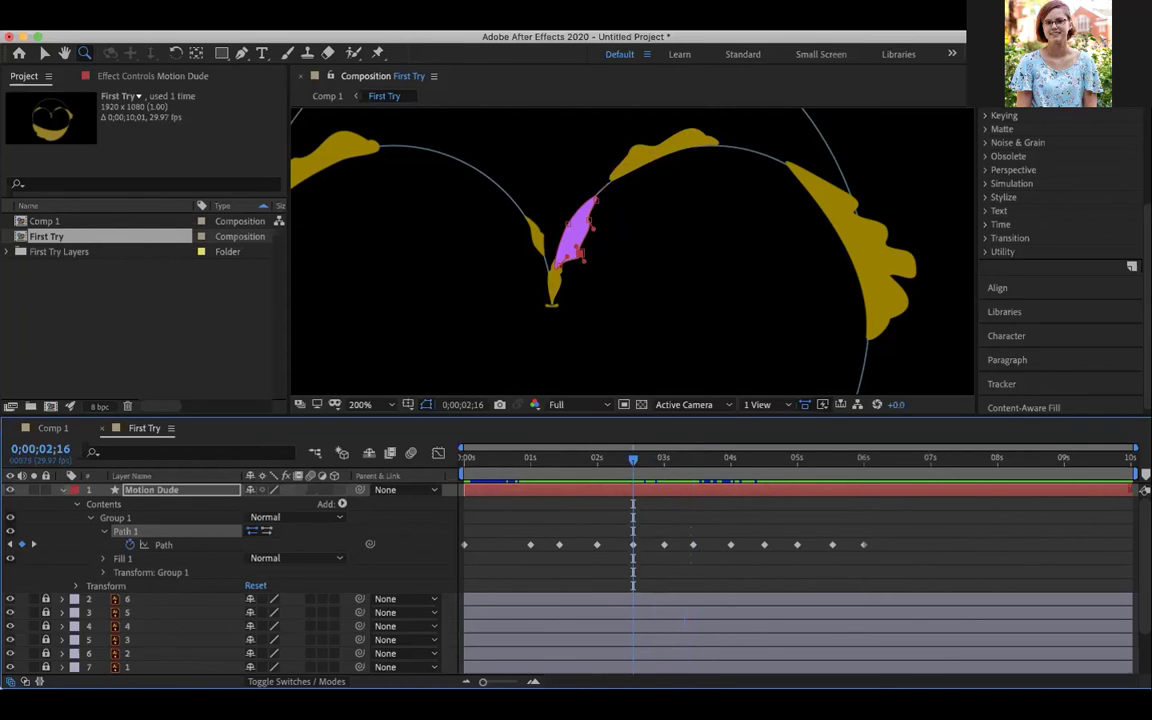
pyautogui.moveTo(512, 323); pyautogui.dragTo(688, 151)
pyautogui.press('space')
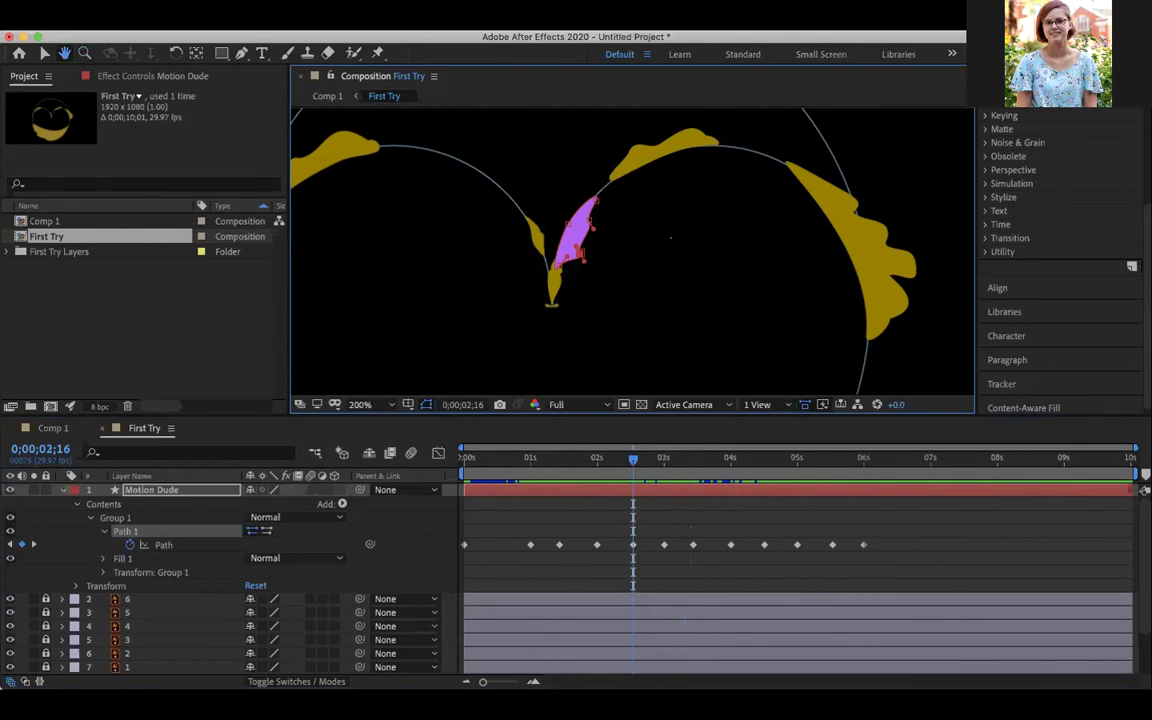
pyautogui.moveTo(550, 294); pyautogui.dragTo(565, 306)
pyautogui.click(540, 232)
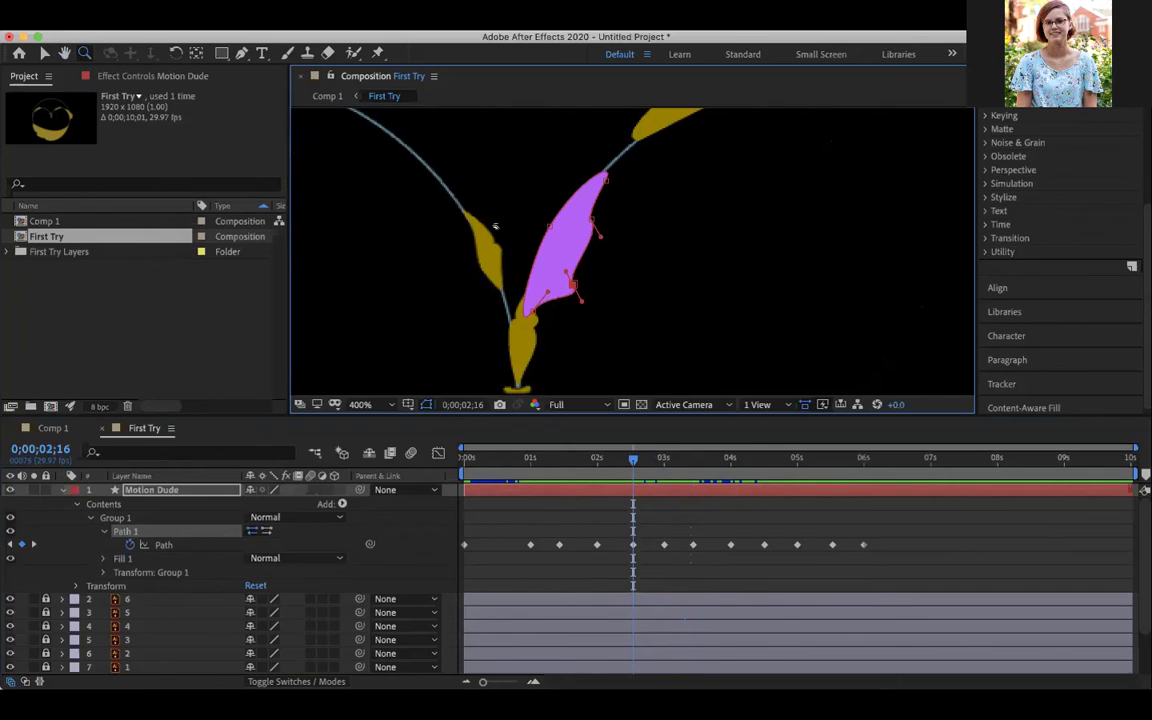
pyautogui.press('g')
pyautogui.moveTo(605, 181); pyautogui.dragTo(599, 177)
pyautogui.moveTo(555, 228); pyautogui.dragTo(543, 214)
pyautogui.moveTo(576, 290); pyautogui.dragTo(590, 206)
# Step: Reposition the upper-left, lower-edge and tip vertices of the Motion Dude path at the 0;00;03;00 keyframe
pyautogui.moveTo(633, 459); pyautogui.dragTo(664, 460)
pyautogui.moveTo(690, 172); pyautogui.dragTo(638, 254)
pyautogui.moveTo(522, 311); pyautogui.dragTo(580, 262)
pyautogui.moveTo(596, 200)
pyautogui.mouseDown()
pyautogui.moveTo(582, 214)
pyautogui.moveTo(594, 193)
pyautogui.mouseUp()
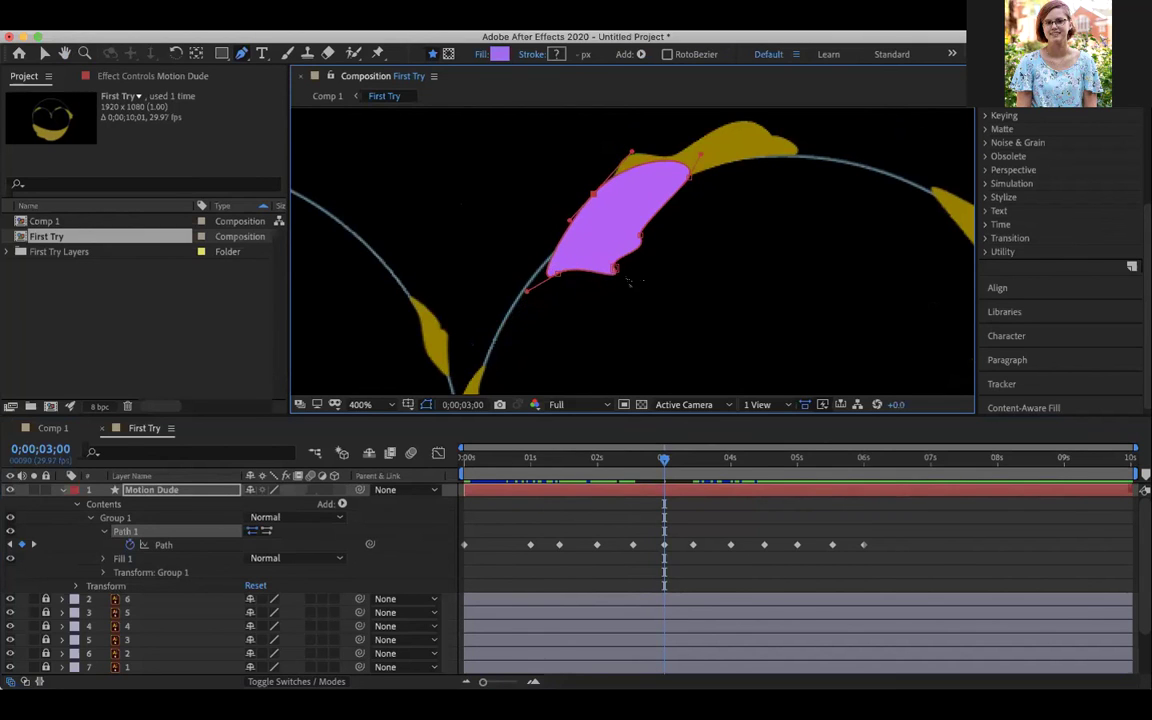
pyautogui.moveTo(615, 267); pyautogui.dragTo(648, 227)
pyautogui.moveTo(689, 177); pyautogui.dragTo(694, 175)
# Step: Refine the 0;00;03;00 shape by pulling its scalloped lower edge inward, its upper-left vertex outward and its tip back
pyautogui.click(664, 457)
pyautogui.moveTo(664, 457)
pyautogui.mouseDown()
pyautogui.moveTo(624, 457)
pyautogui.moveTo(697, 444)
pyautogui.moveTo(533, 450)
pyautogui.moveTo(664, 450)
pyautogui.mouseUp()
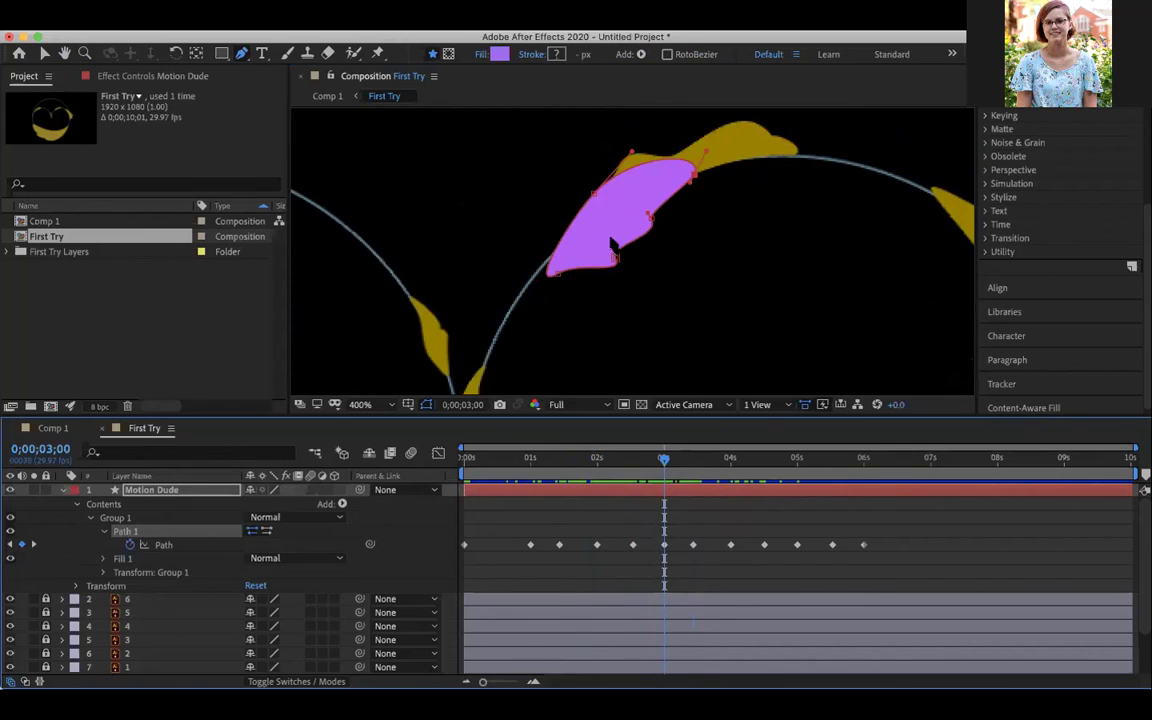
pyautogui.moveTo(616, 259); pyautogui.dragTo(606, 245)
pyautogui.moveTo(594, 194); pyautogui.dragTo(589, 184)
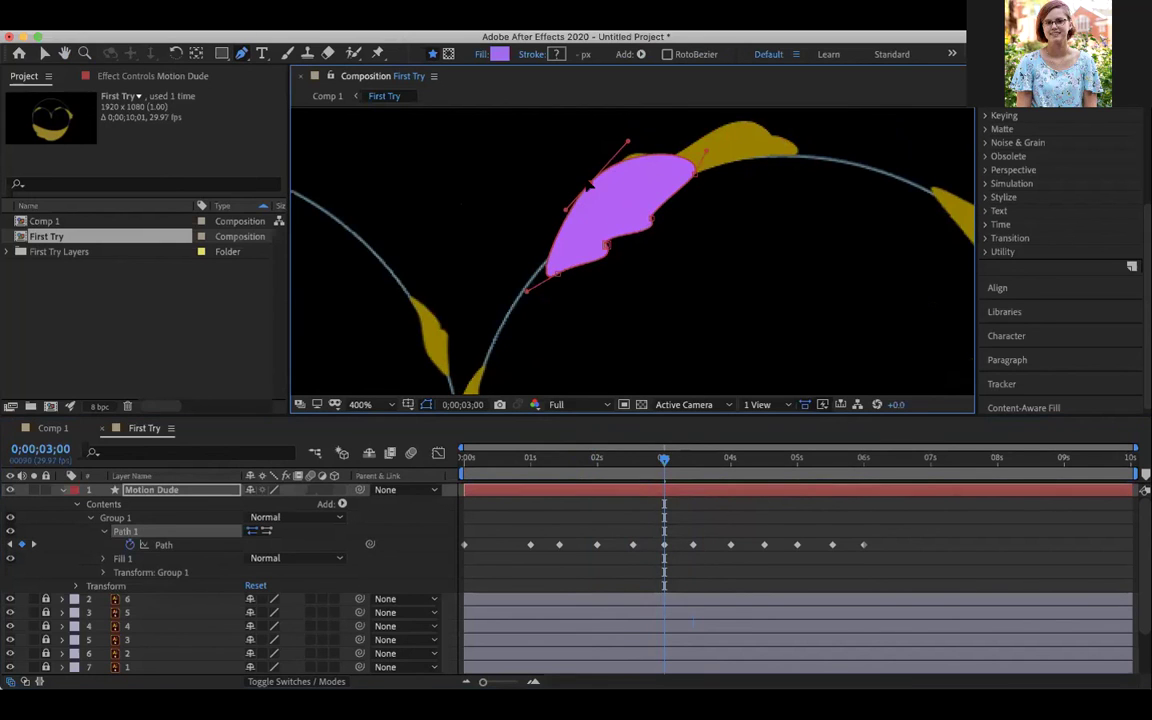
pyautogui.click(642, 214)
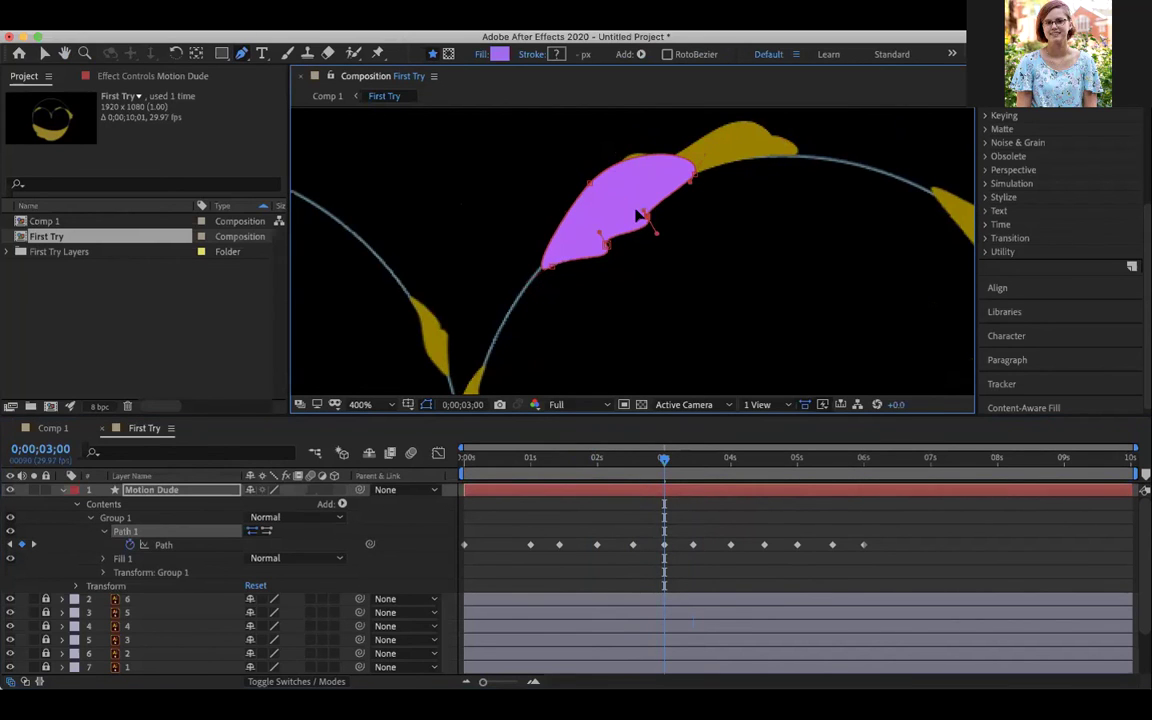
pyautogui.moveTo(686, 172); pyautogui.dragTo(679, 161)
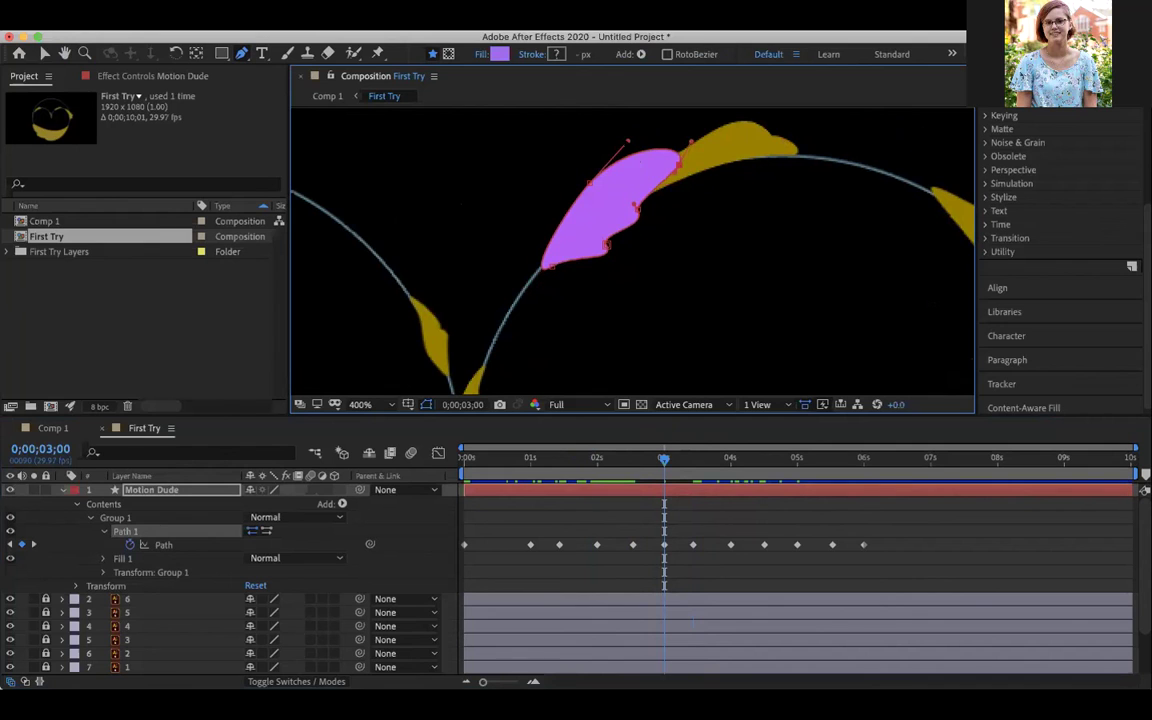
# Step: Review the morph into the large right-hand leaf with the heart artwork in view, scrubbing from 0;00;03;00 to 0;00;05;00
pyautogui.moveTo(665, 458)
pyautogui.mouseDown()
pyautogui.moveTo(617, 458)
pyautogui.moveTo(697, 458)
pyautogui.moveTo(638, 463)
pyautogui.moveTo(678, 464)
pyautogui.moveTo(650, 468)
pyautogui.moveTo(674, 474)
pyautogui.moveTo(617, 468)
pyautogui.moveTo(676, 468)
pyautogui.mouseUp()
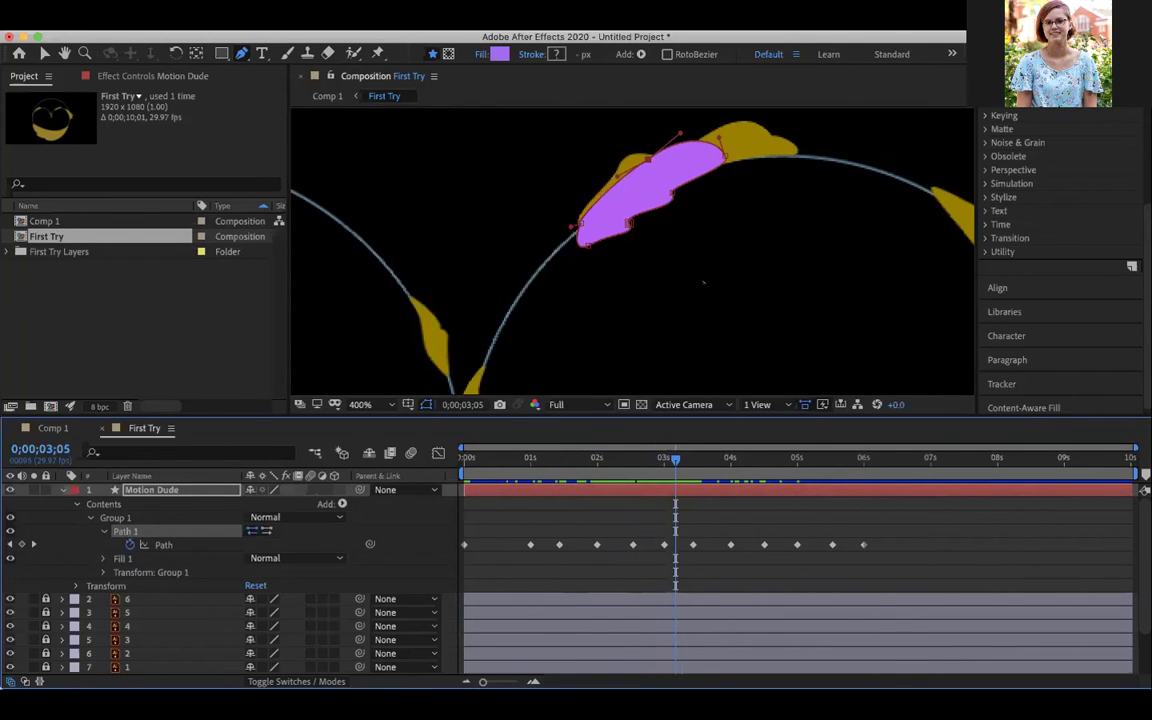
pyautogui.press('z')
pyautogui.keyDown('alt'); pyautogui.click(773, 278); pyautogui.keyUp('alt')
pyautogui.moveTo(773, 278); pyautogui.dragTo(825, 154)
pyautogui.keyDown('alt'); pyautogui.click(748, 213); pyautogui.keyUp('alt')
pyautogui.click(669, 472)
pyautogui.press('space')
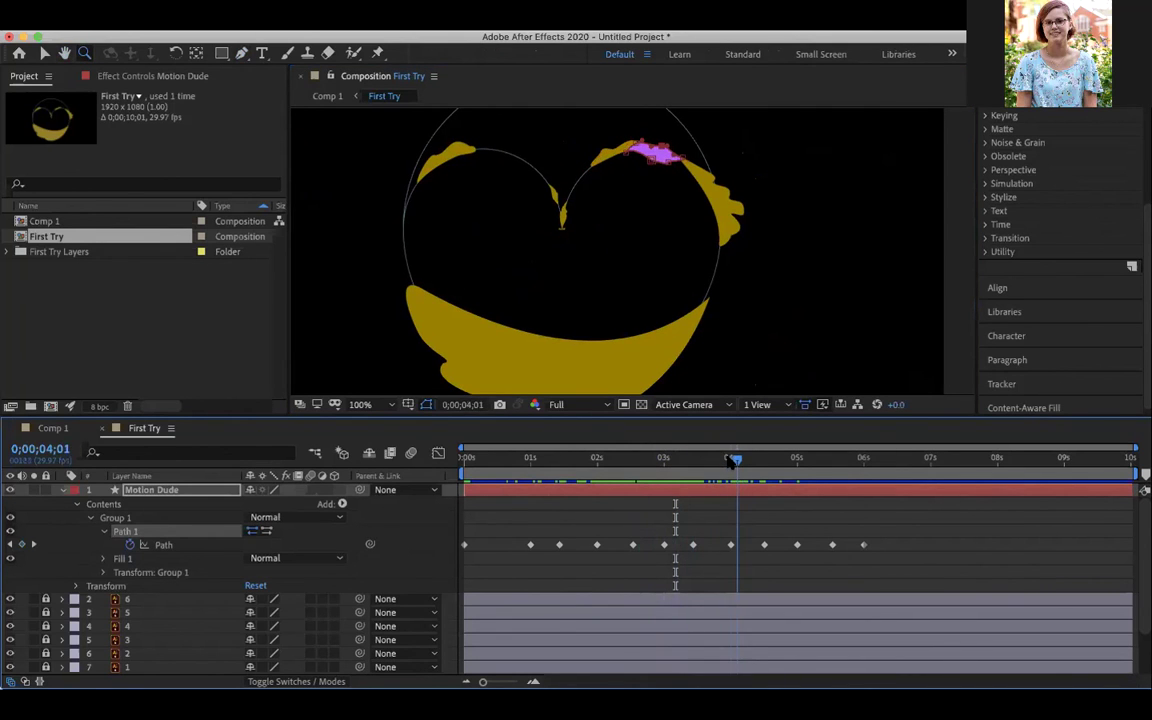
pyautogui.moveTo(745, 458); pyautogui.dragTo(797, 463)
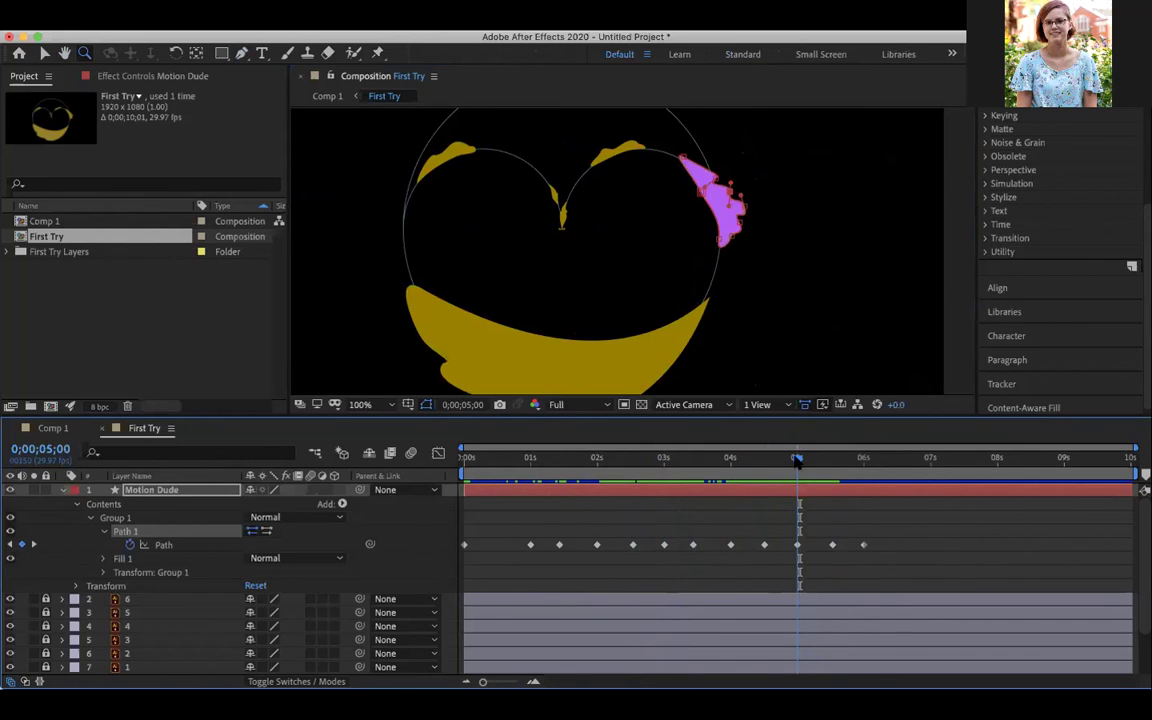
# Step: Expand the Group 1 transform properties of Motion Dude and start animating Rotation with a keyframe at 0;00;05;00
pyautogui.click(103, 572)
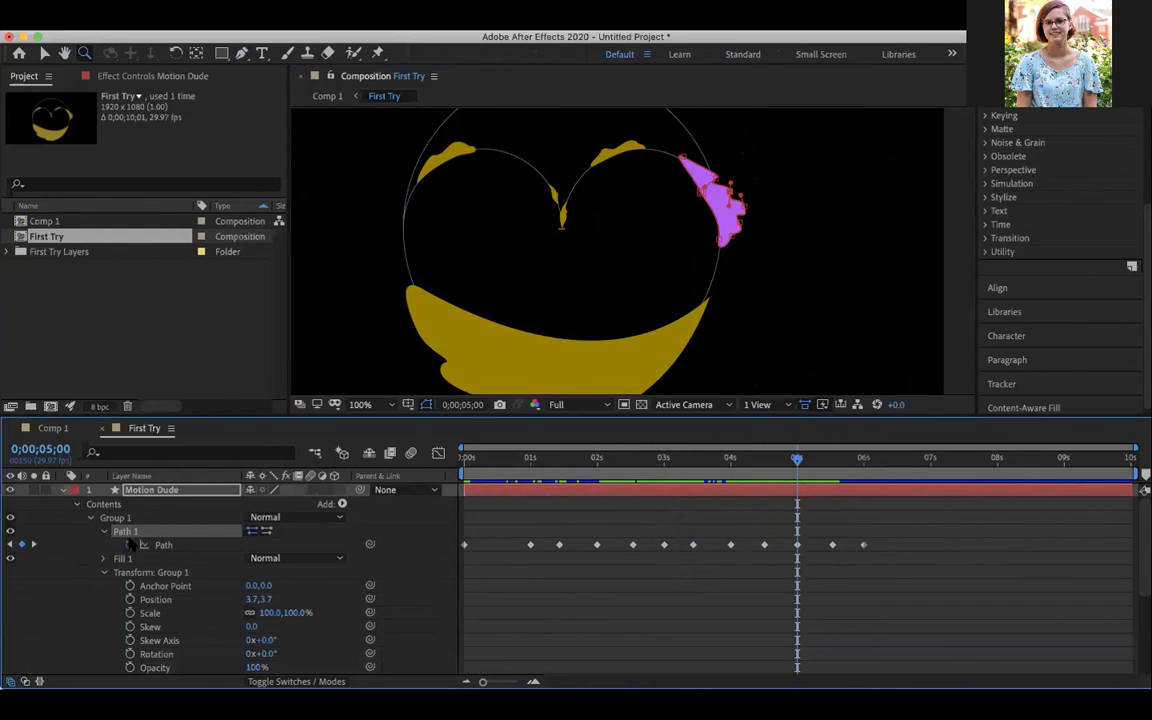
pyautogui.scroll(-3, 195, 530)
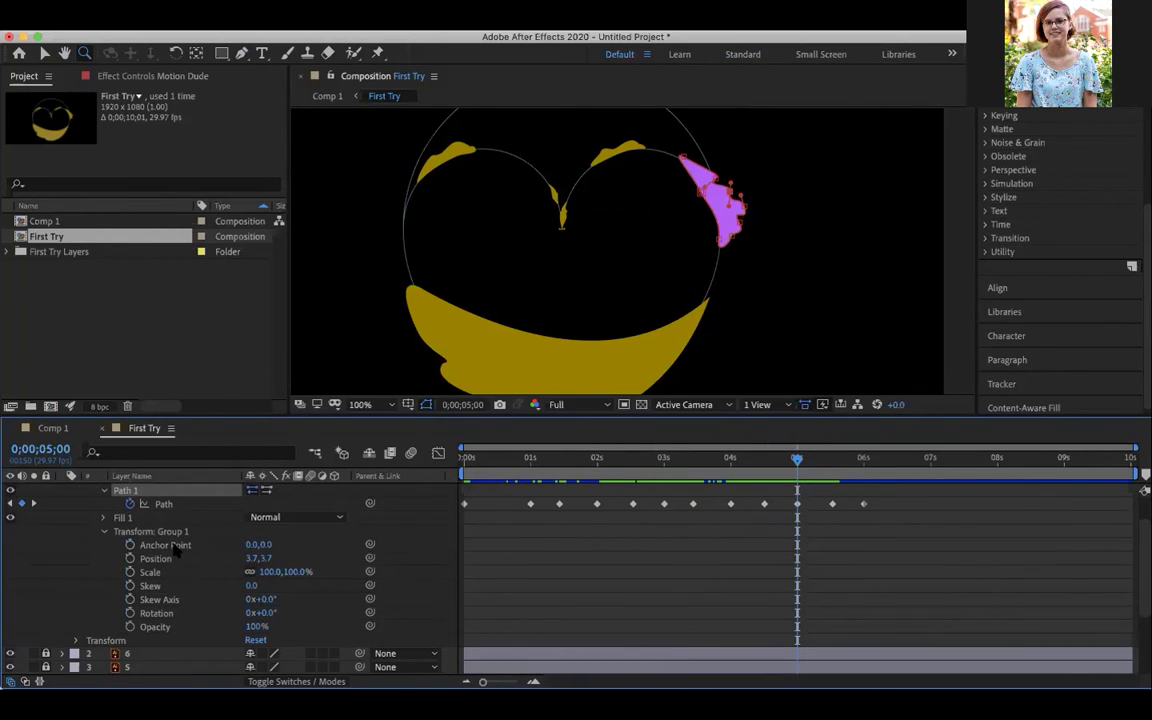
pyautogui.click(172, 545)
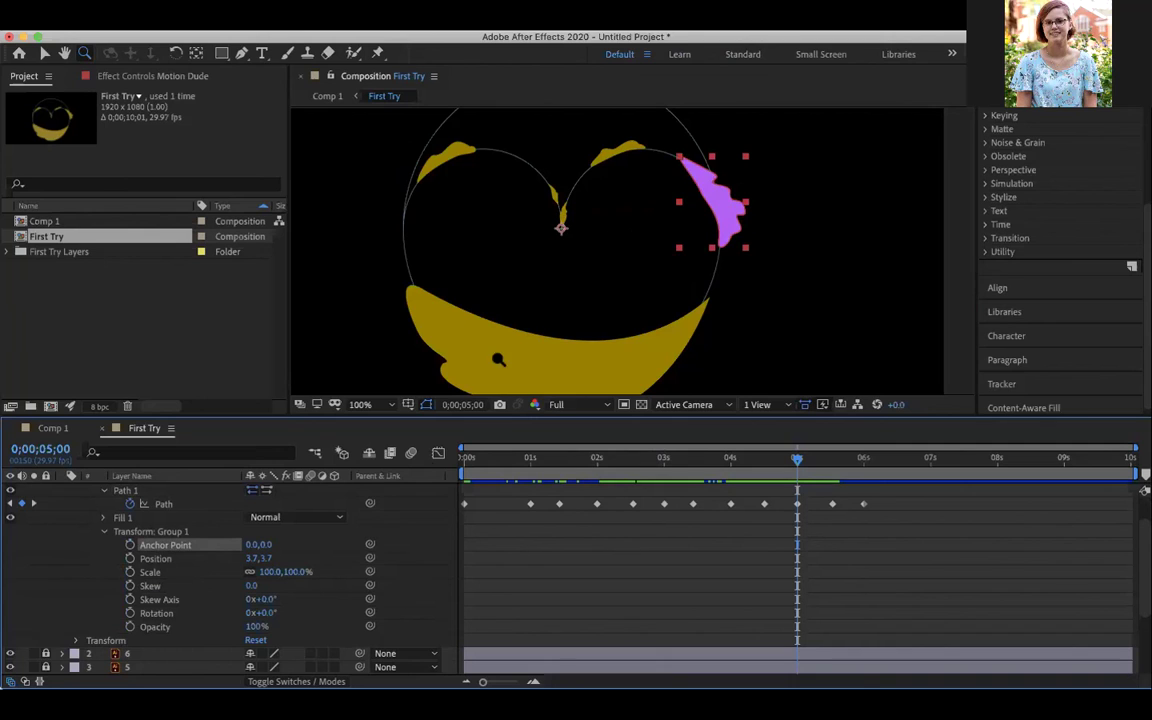
pyautogui.click(129, 612)
# Step: Try rotating Group 1 to about -37.8° at 0;00;05;07, between the leaf and crescent shapes
pyautogui.moveTo(797, 459); pyautogui.dragTo(832, 463)
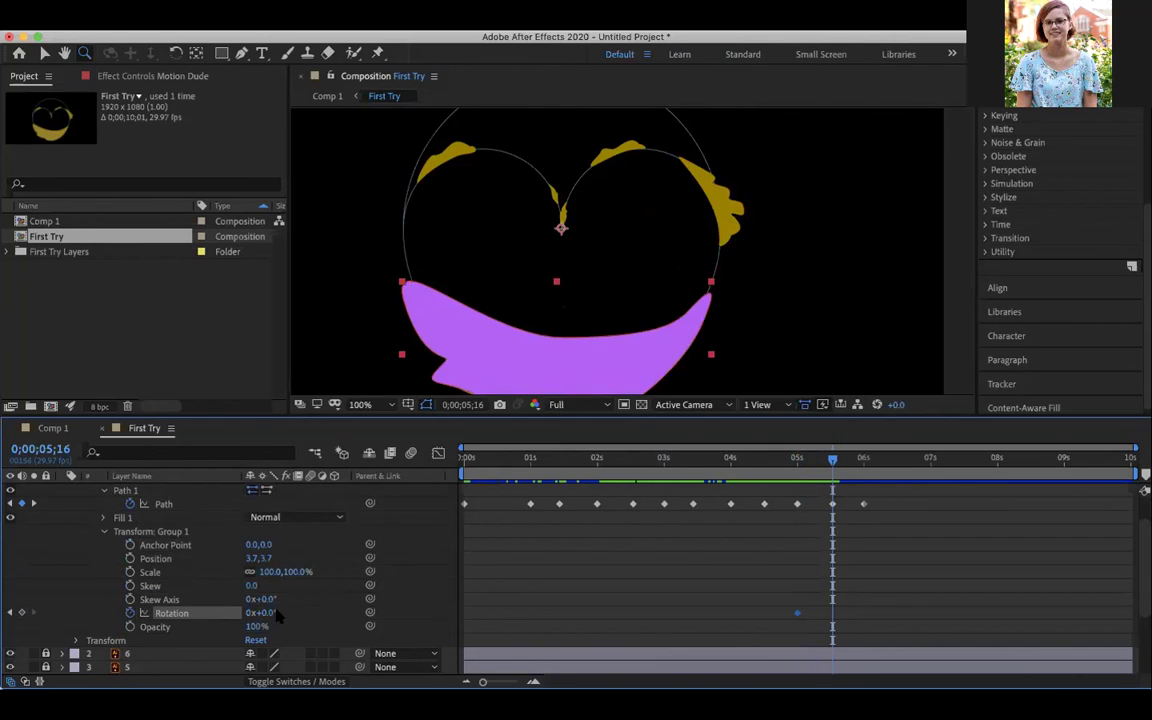
pyautogui.moveTo(270, 612)
pyautogui.mouseDown()
pyautogui.moveTo(283, 608)
pyautogui.moveTo(272, 610)
pyautogui.mouseUp()
pyautogui.moveTo(832, 460); pyautogui.dragTo(815, 512)
pyautogui.moveTo(828, 610); pyautogui.dragTo(813, 614)
pyautogui.moveTo(275, 613); pyautogui.dragTo(238, 612)
pyautogui.moveTo(237, 612); pyautogui.dragTo(226, 612)
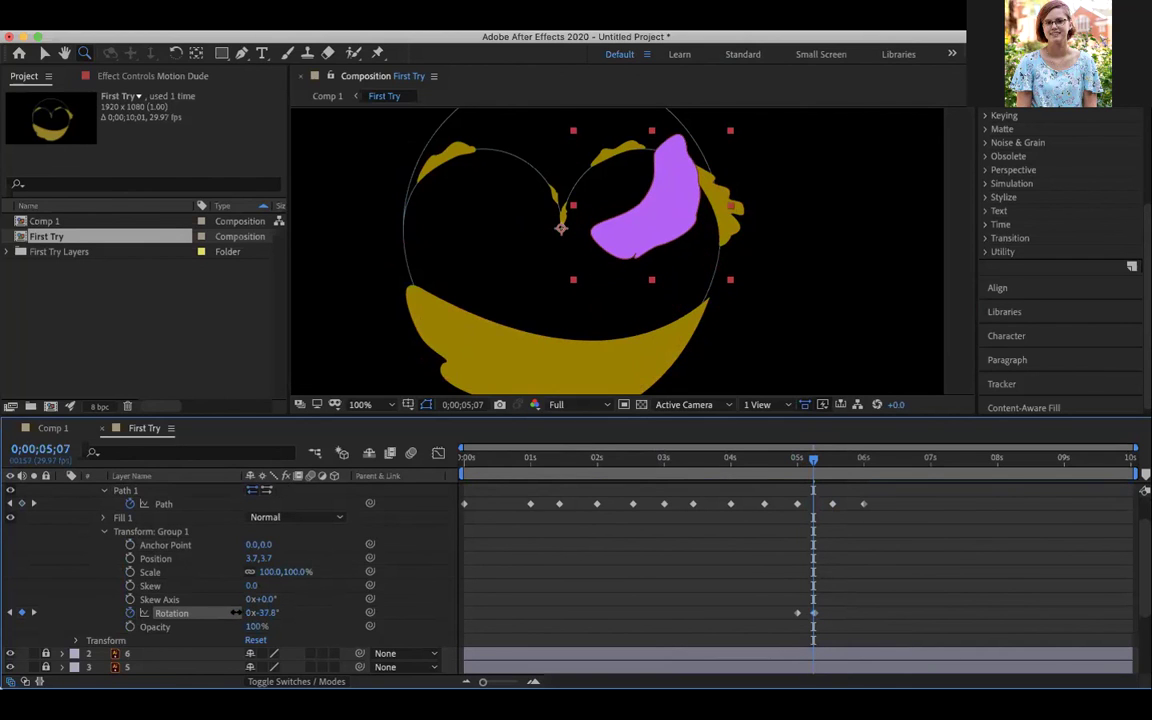
# Step: Undo the trial Group 1 rotation made after 0;00;05;00
pyautogui.moveTo(812, 460)
pyautogui.mouseDown()
pyautogui.moveTo(797, 460)
pyautogui.moveTo(830, 462)
pyautogui.moveTo(815, 462)
pyautogui.moveTo(828, 462)
pyautogui.moveTo(822, 472)
pyautogui.mouseUp()
pyautogui.press('super+z')
pyautogui.press('super+z')
pyautogui.press('super+z')
pyautogui.press('super+z')
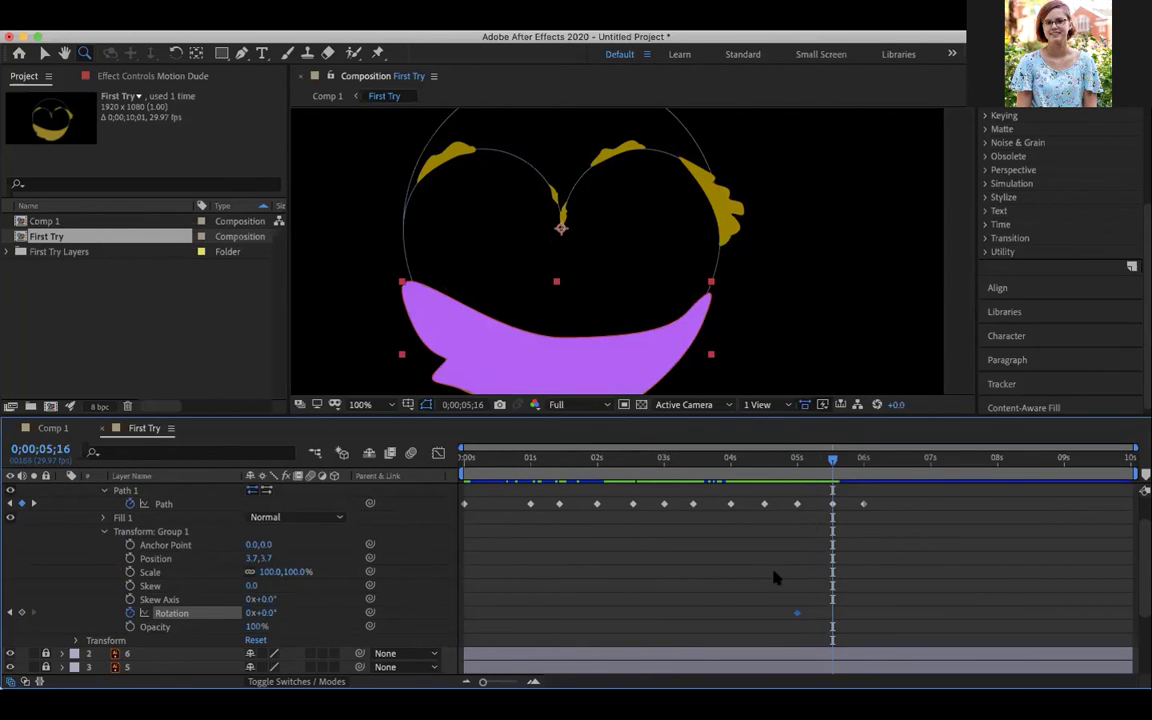
# Step: Zoom the composition out to 50% to show the whole heart artwork and give the timeline more height
pyautogui.moveTo(830, 465)
pyautogui.mouseDown()
pyautogui.moveTo(797, 462)
pyautogui.moveTo(834, 462)
pyautogui.mouseUp()
pyautogui.scroll(2, 258, 538)
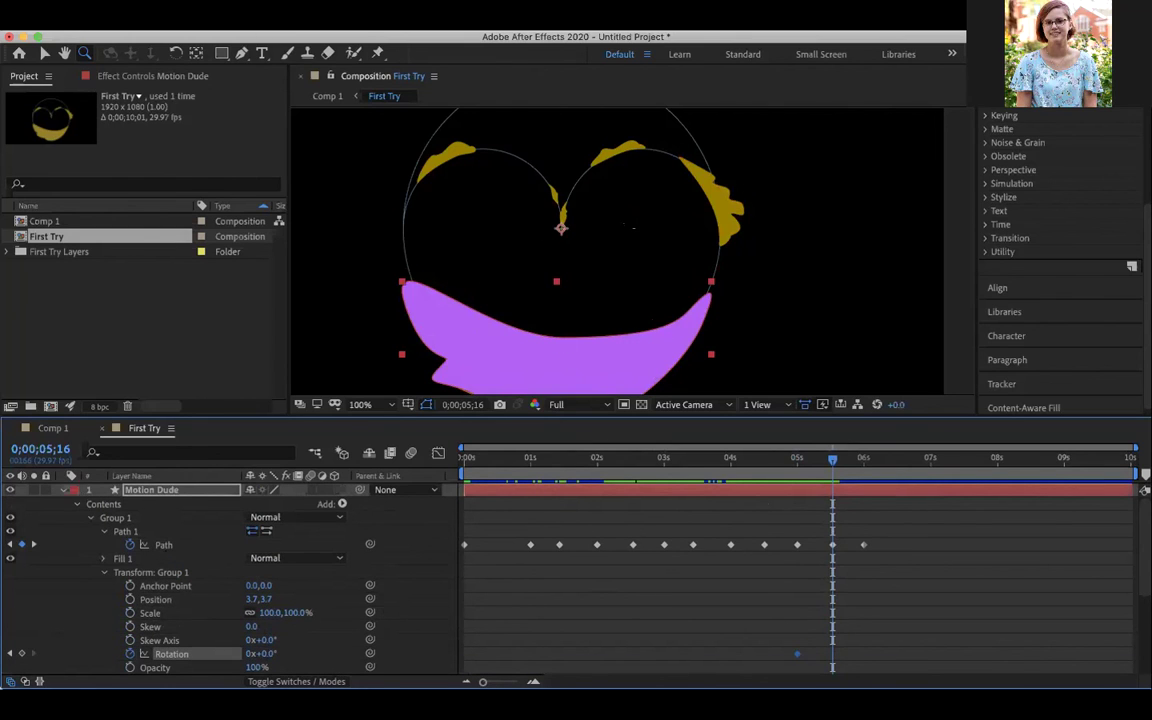
pyautogui.scroll(-2, 603, 273)
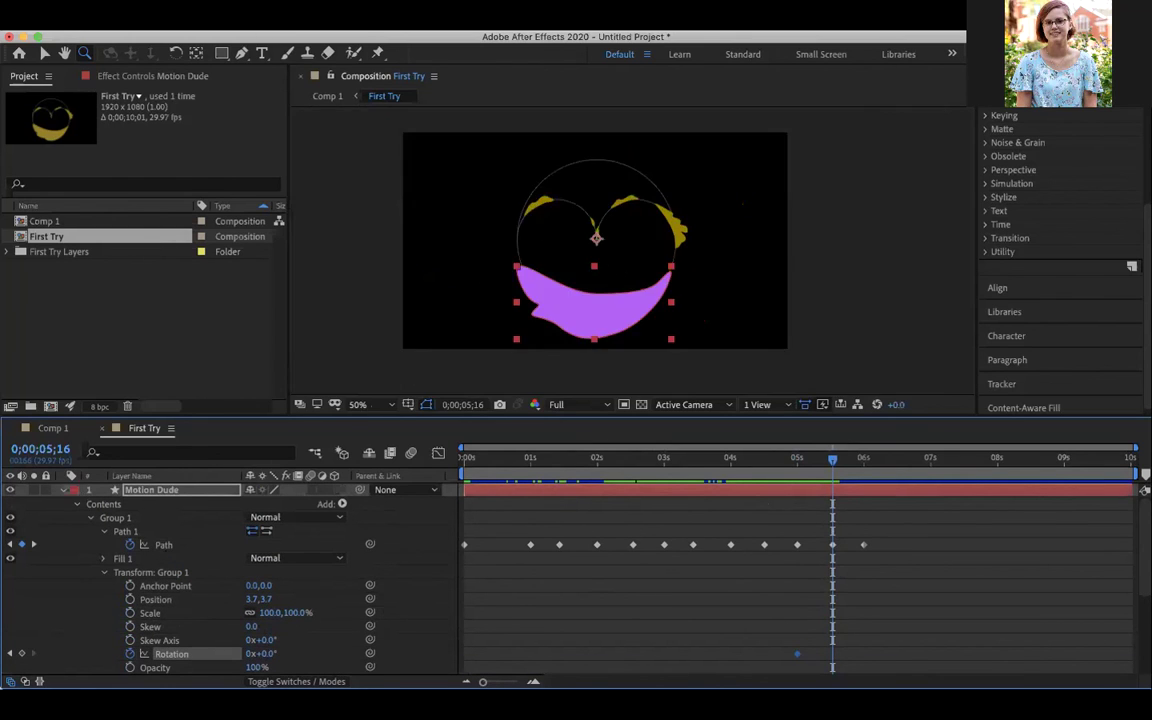
pyautogui.moveTo(631, 252); pyautogui.dragTo(625, 235)
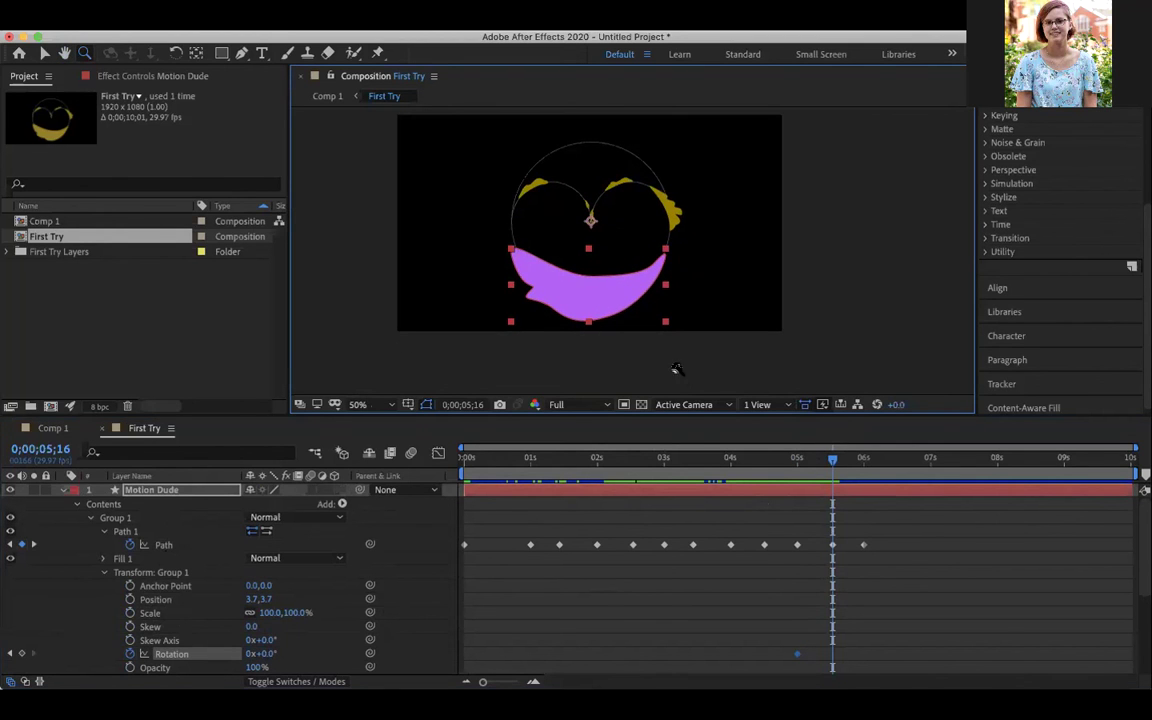
pyautogui.moveTo(694, 400); pyautogui.dragTo(707, 323)
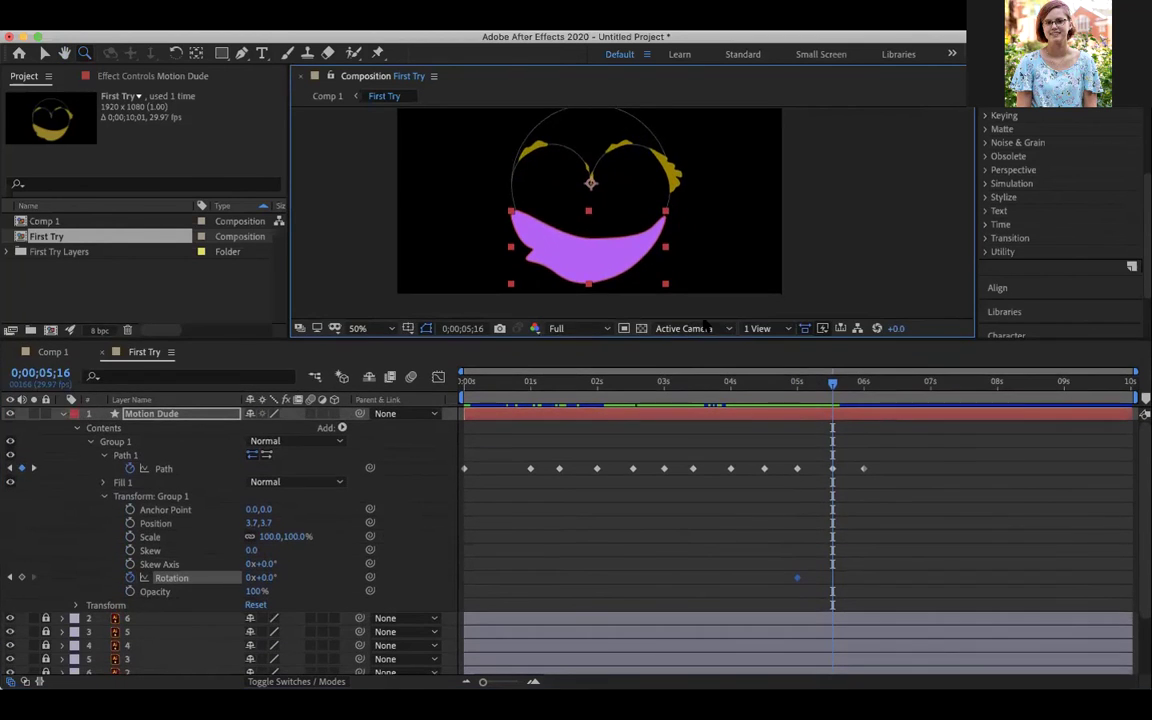
# Step: Add a Group 1 Rotation keyframe at 0;00;00;00
pyautogui.moveTo(833, 388); pyautogui.dragTo(445, 382)
pyautogui.moveTo(566, 159); pyautogui.dragTo(670, 206)
pyautogui.moveTo(622, 179); pyautogui.dragTo(667, 195)
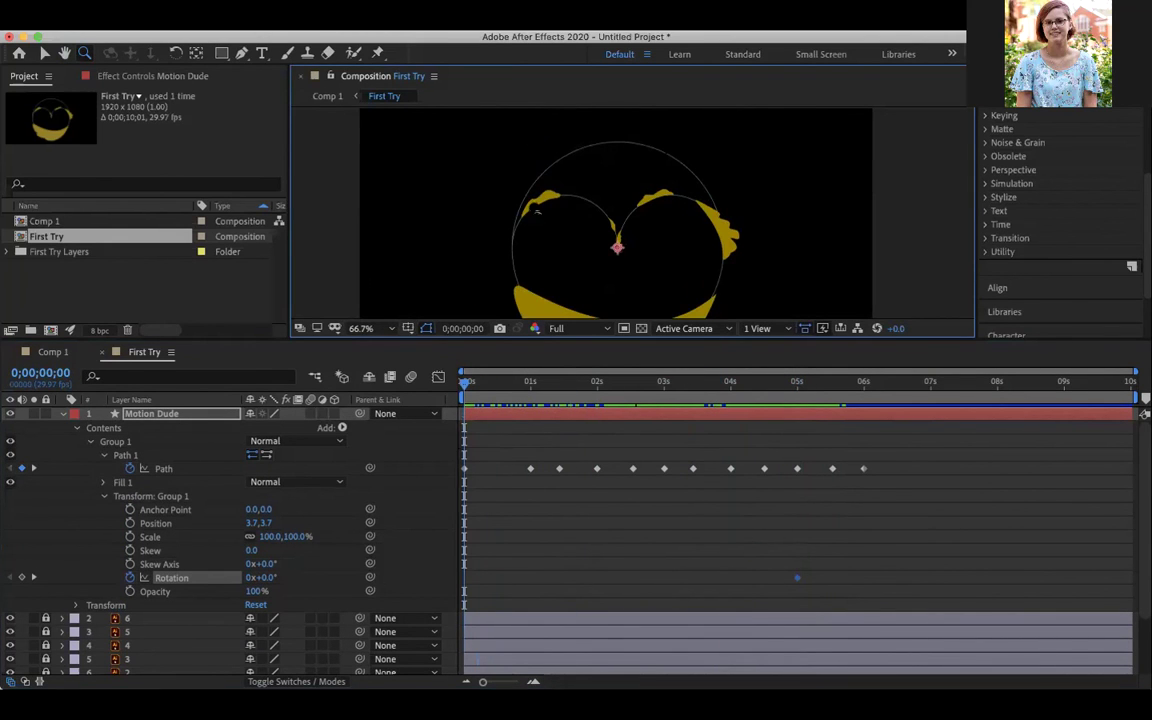
pyautogui.moveTo(466, 383); pyautogui.dragTo(383, 468)
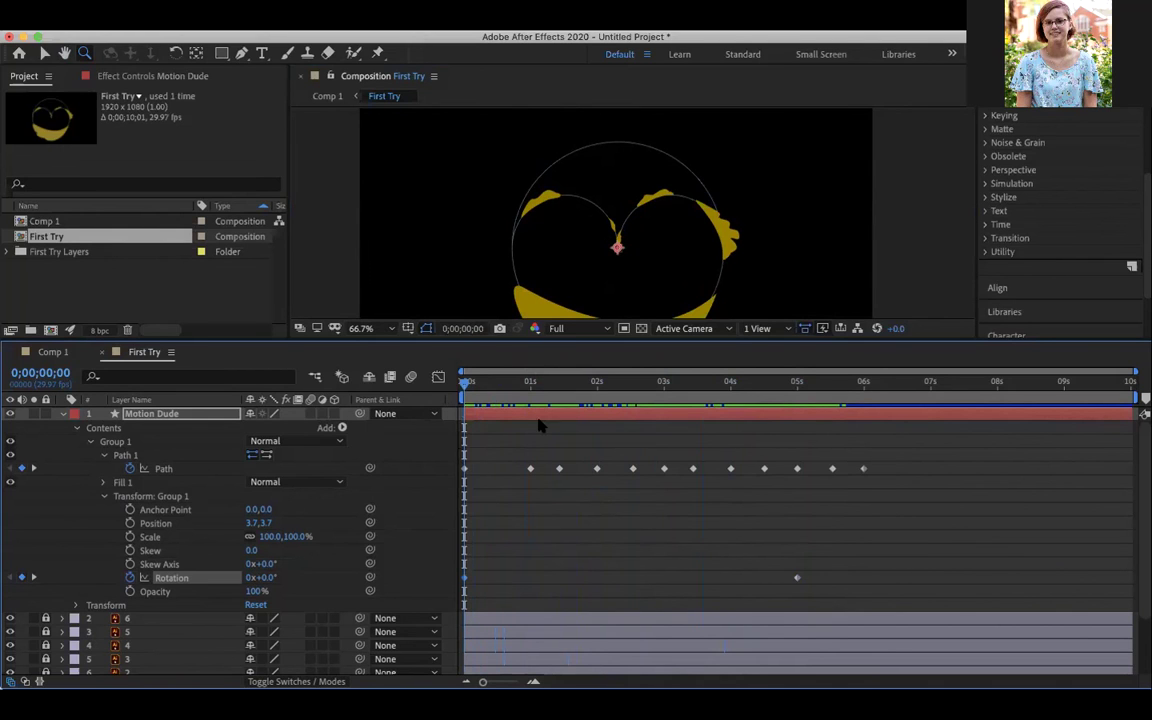
# Step: Delete the Rotation keyframe at 0;00;05;00 and add one at 0;00;05;29 set to one full revolution (1x+0.0°)
pyautogui.moveTo(465, 390); pyautogui.dragTo(862, 381)
pyautogui.click(797, 577)
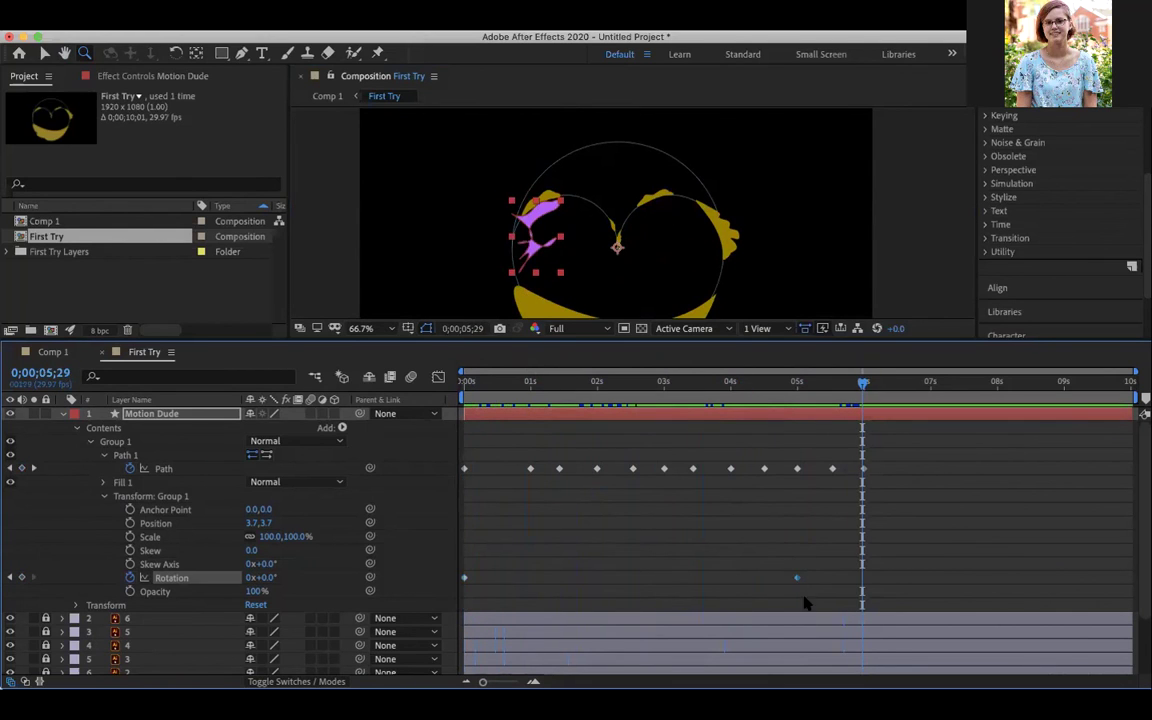
pyautogui.press('Delete')
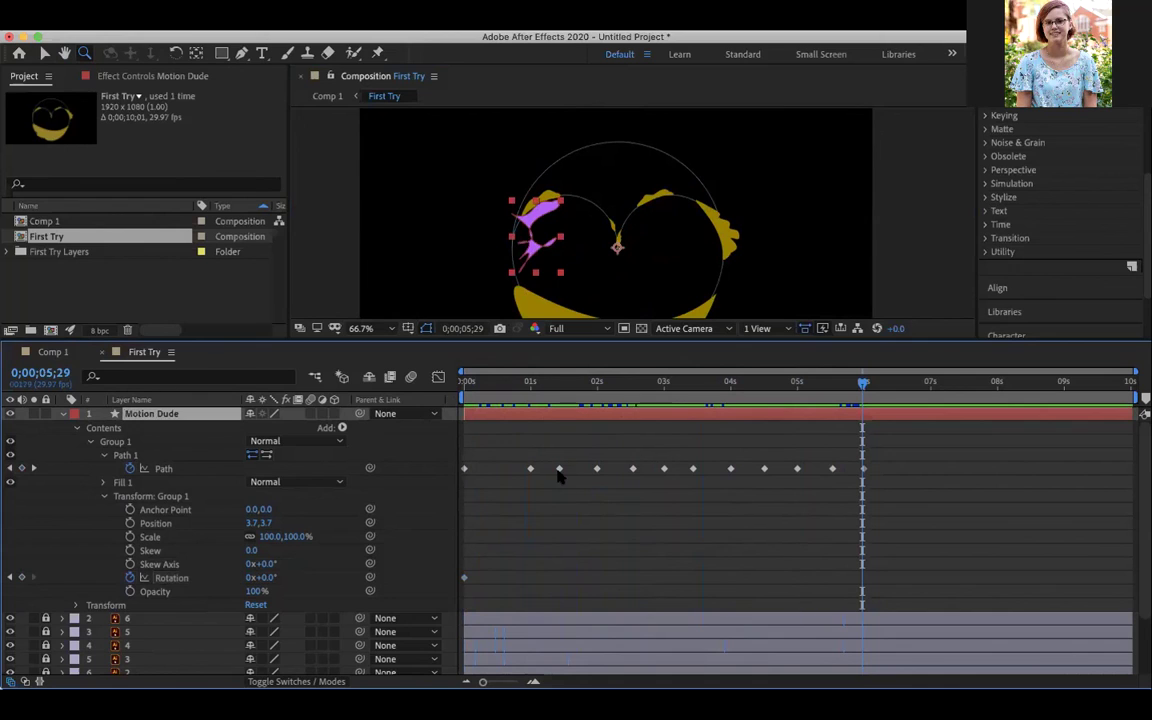
pyautogui.click(22, 577)
pyautogui.click(250, 578)
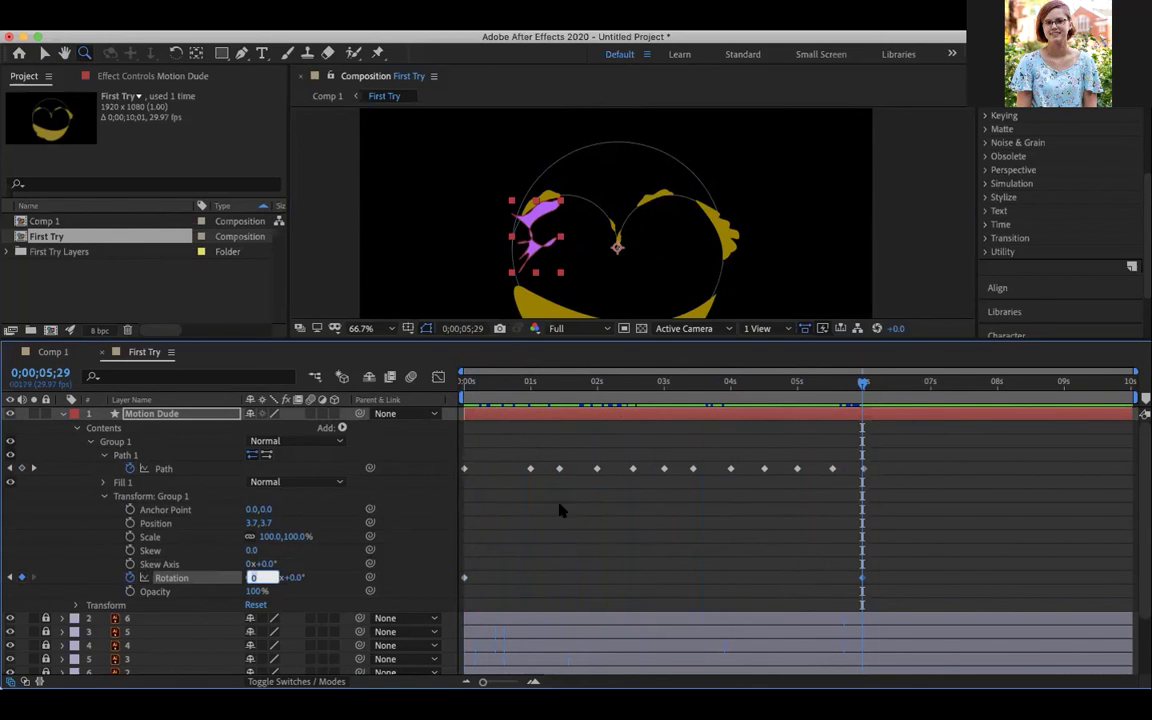
pyautogui.write('1')
pyautogui.press('Return')
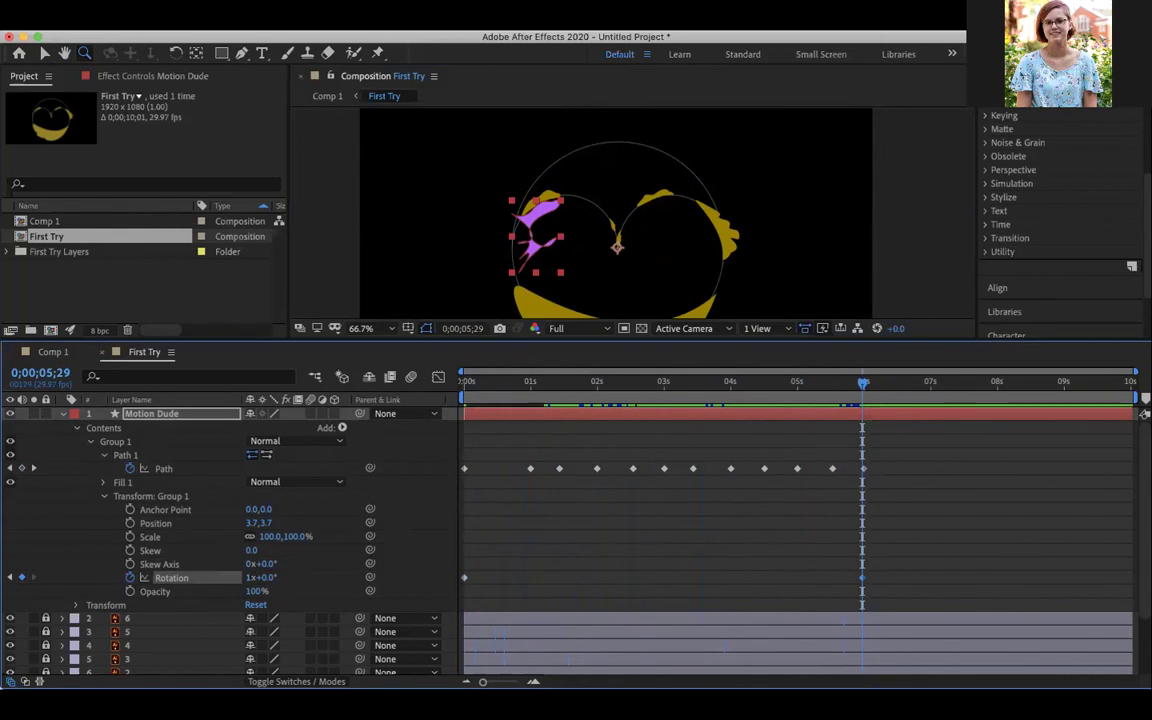
# Step: Preview the Motion Dude morph with the full-revolution rotation, scrubbing and playing it back from the start
pyautogui.moveTo(863, 383); pyautogui.dragTo(508, 383)
pyautogui.press('space')
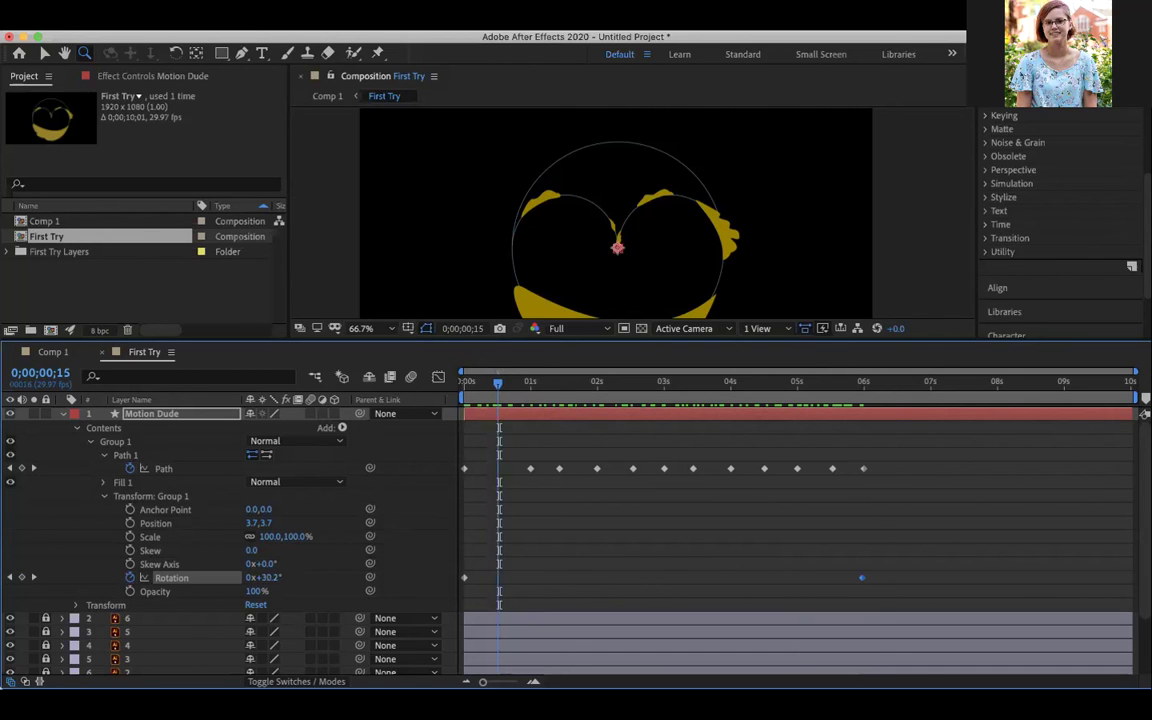
pyautogui.press('space')
pyautogui.press('space')
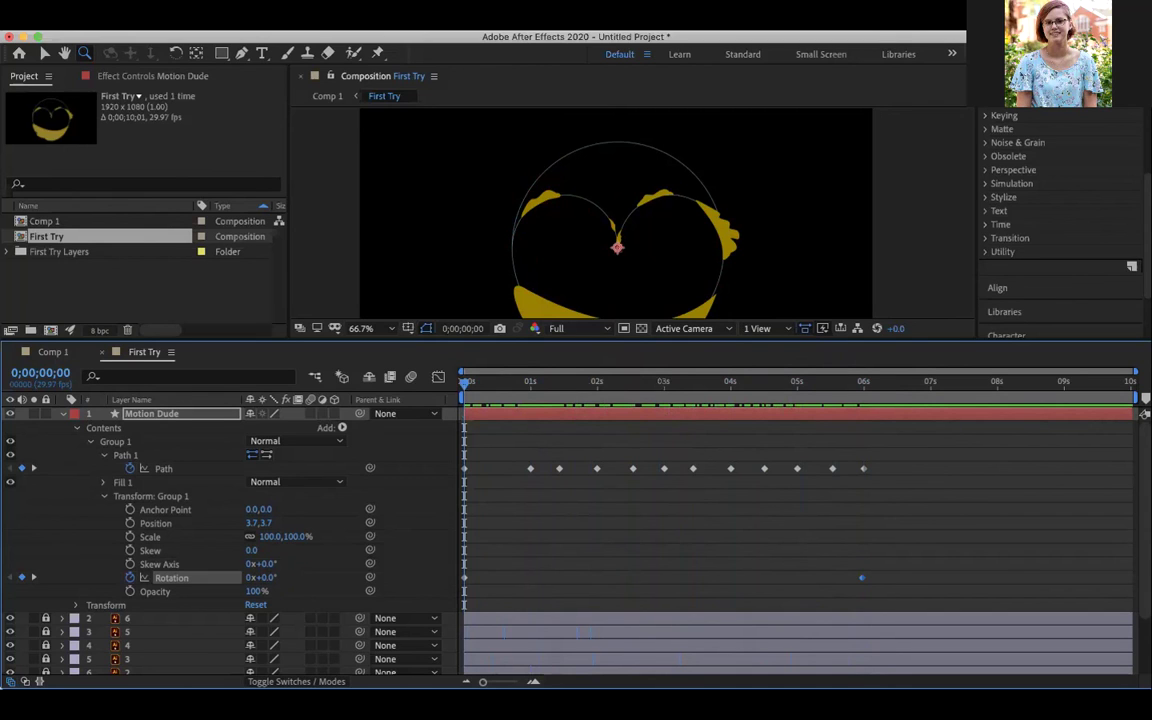
pyautogui.scroll(-3, 570, 520)
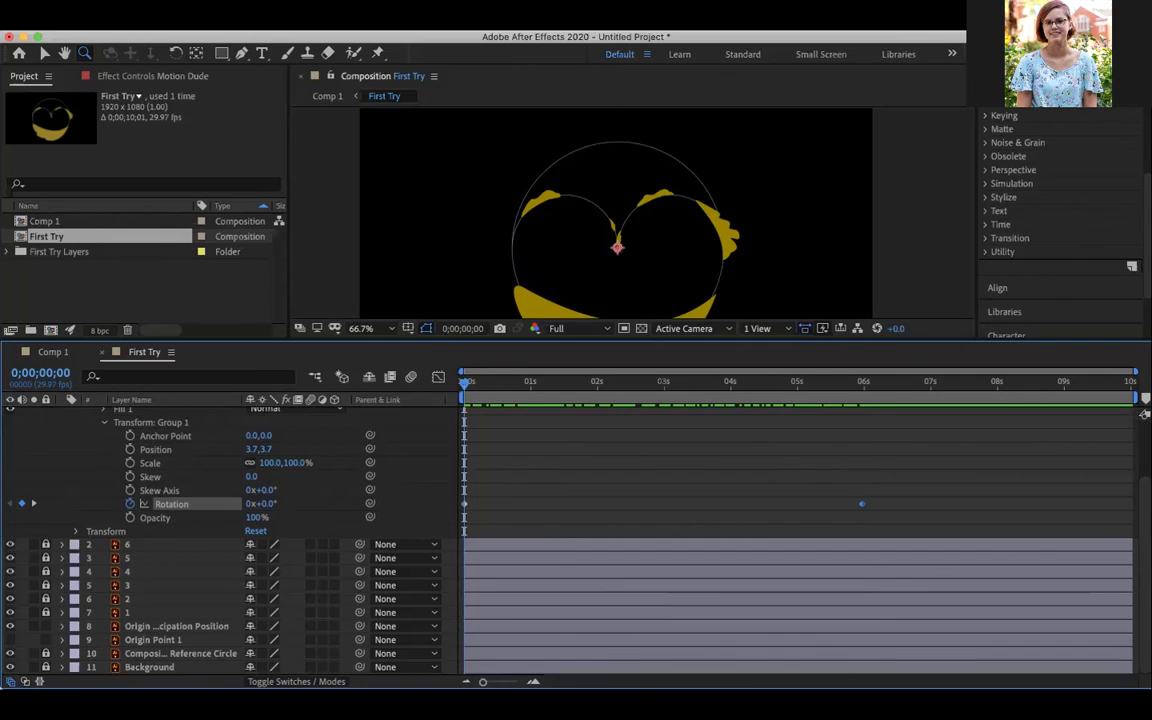
pyautogui.scroll(3, 570, 500)
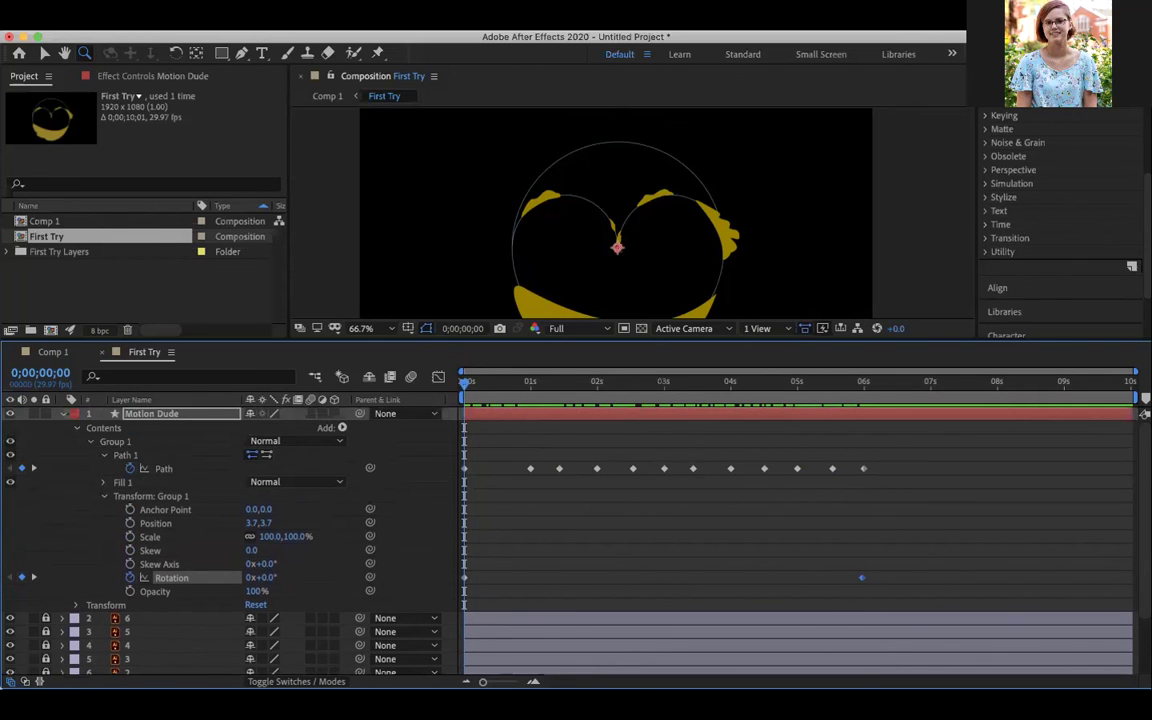
pyautogui.press('space')
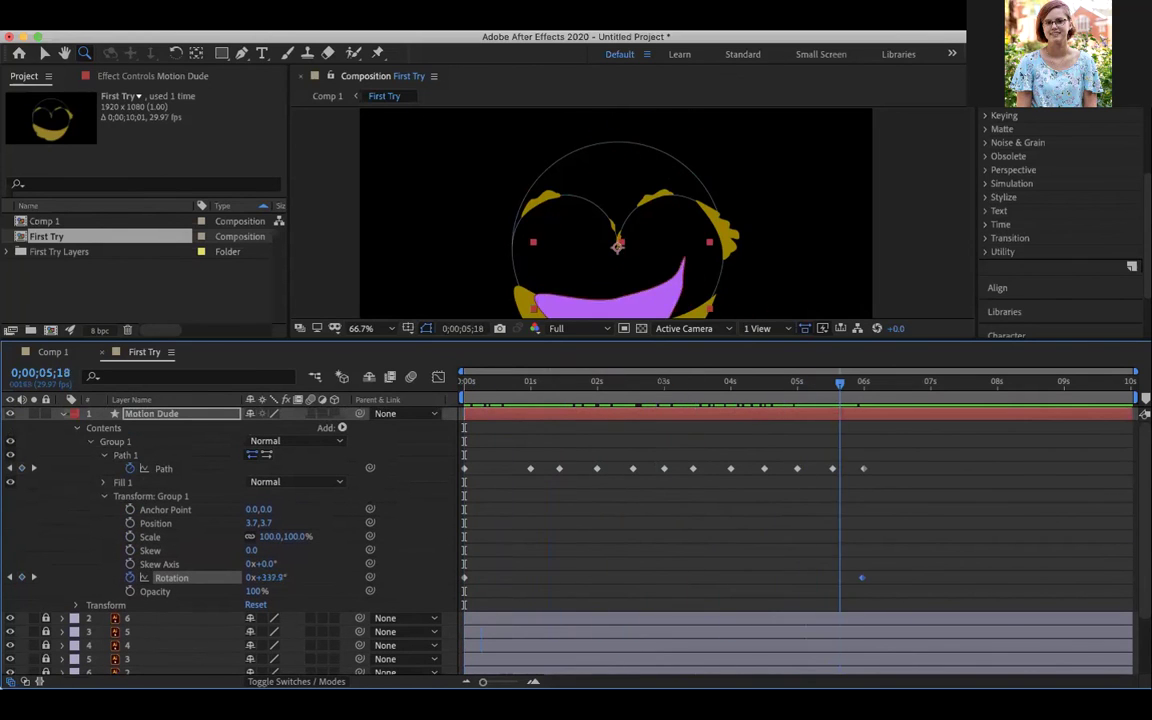
# Step: Return to 0;00;00;00 and remove all Rotation keyframes from Group 1
pyautogui.moveTo(809, 383); pyautogui.dragTo(464, 383)
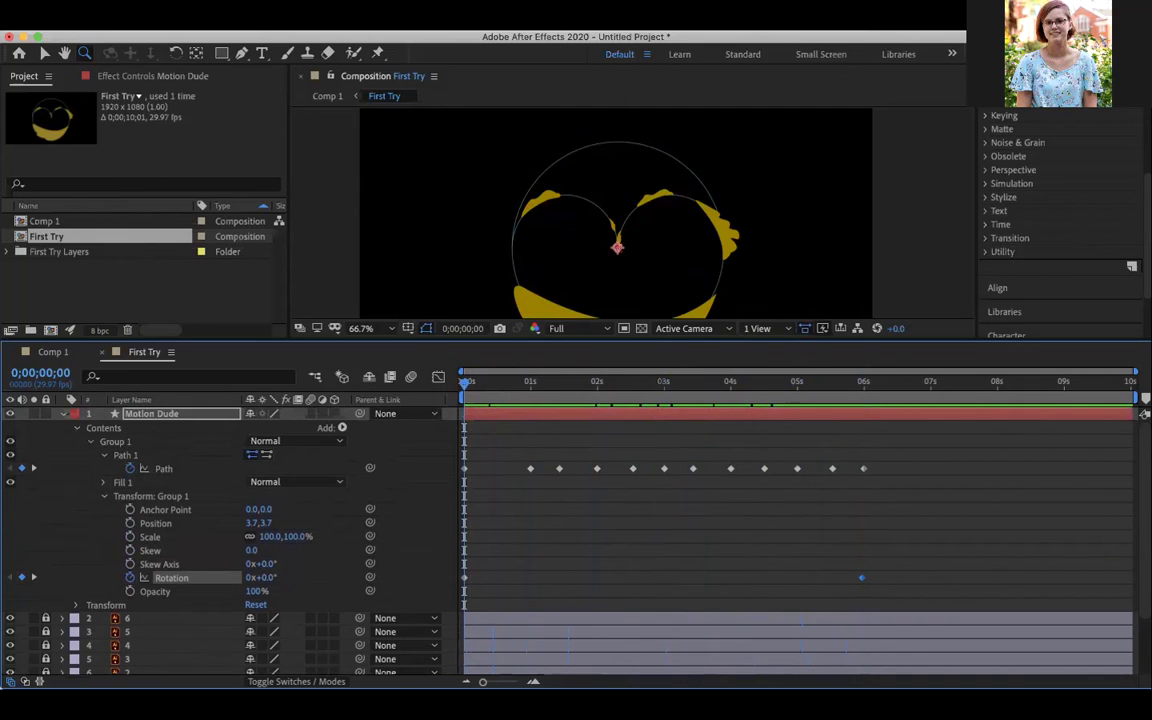
pyautogui.click(130, 578)
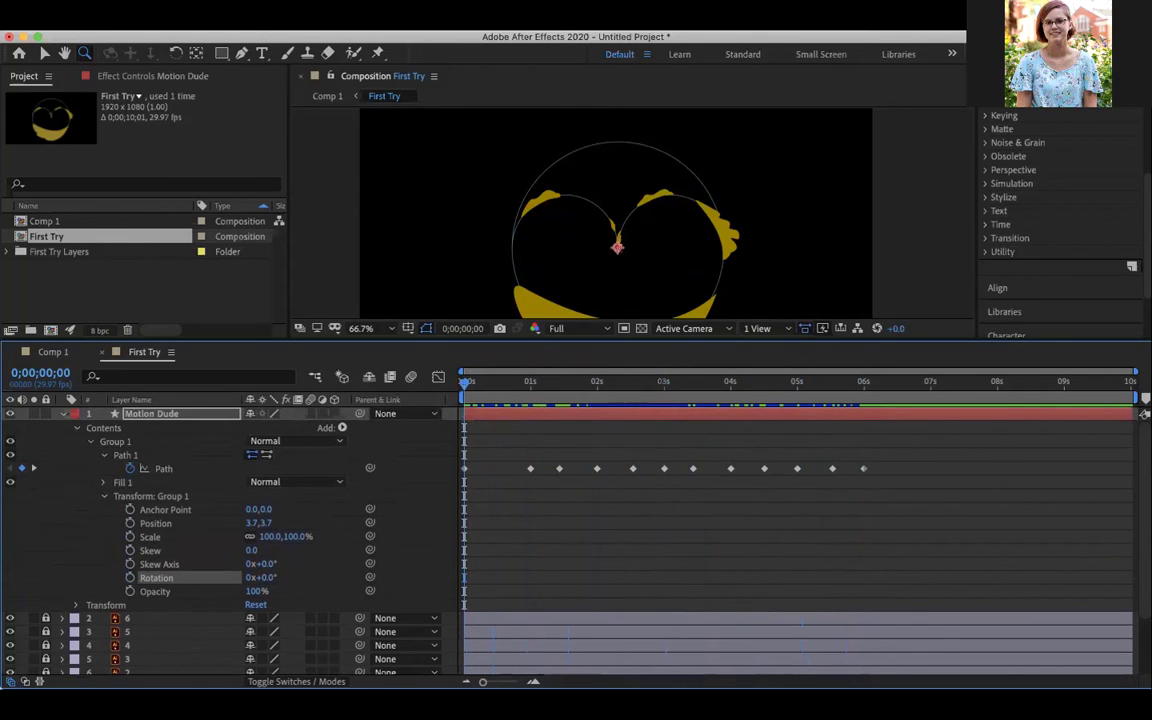
# Step: At 0;00;05;03, move the right-edge and top vertices of the Motion Dude path outward onto the right-hand leaf with the Pen tool
pyautogui.moveTo(464, 383); pyautogui.dragTo(804, 383)
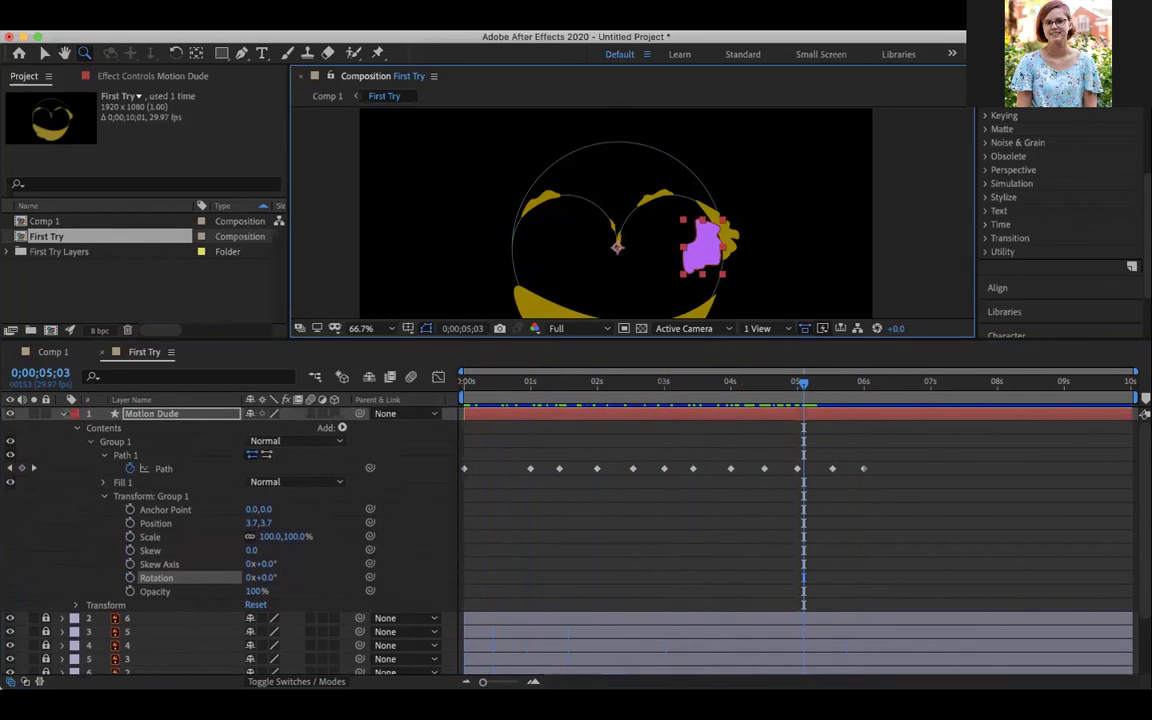
pyautogui.scroll(3, 725, 300)
pyautogui.moveTo(640, 190); pyautogui.dragTo(622, 288)
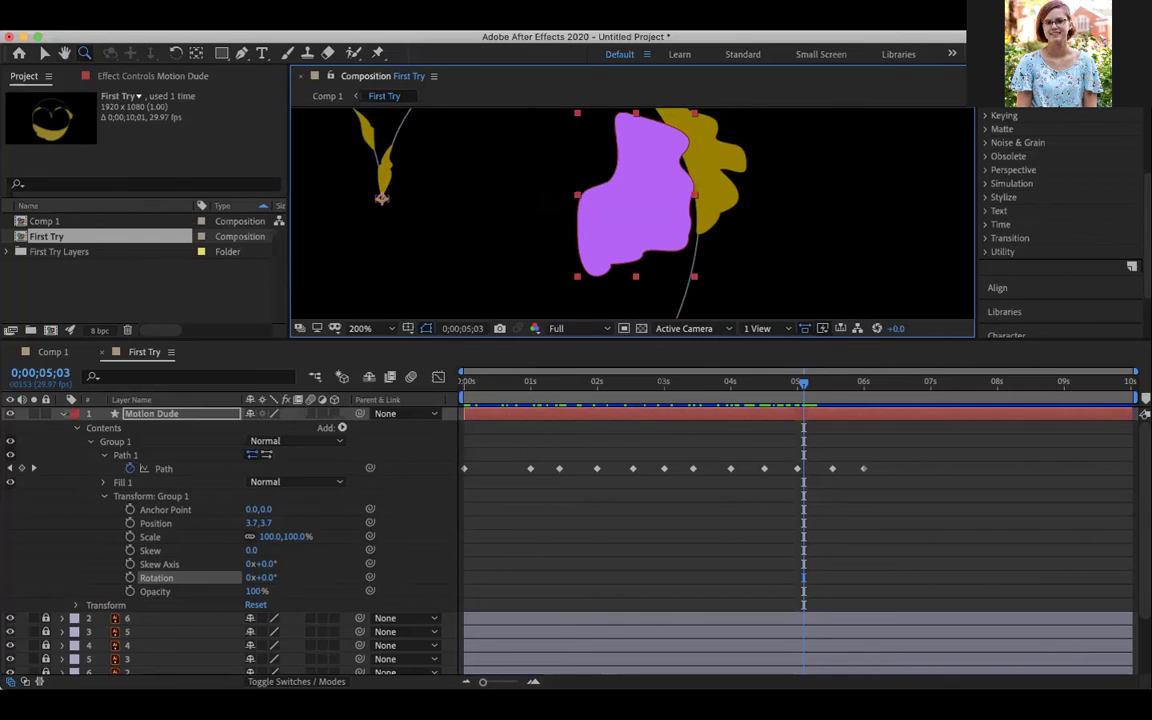
pyautogui.press('g')
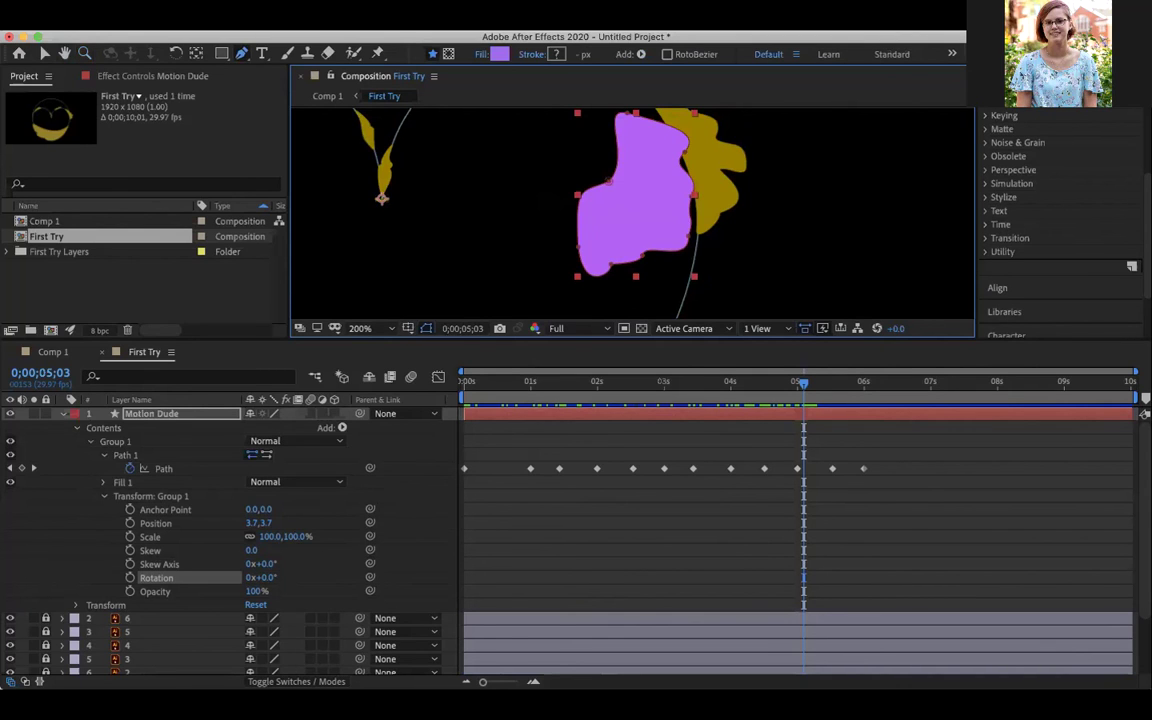
pyautogui.click(164, 469)
pyautogui.click(152, 414)
pyautogui.click(126, 455)
pyautogui.moveTo(688, 236); pyautogui.dragTo(712, 255)
pyautogui.moveTo(691, 196); pyautogui.dragTo(718, 213)
pyautogui.moveTo(685, 152); pyautogui.dragTo(718, 168)
pyautogui.moveTo(628, 112); pyautogui.dragTo(723, 135)
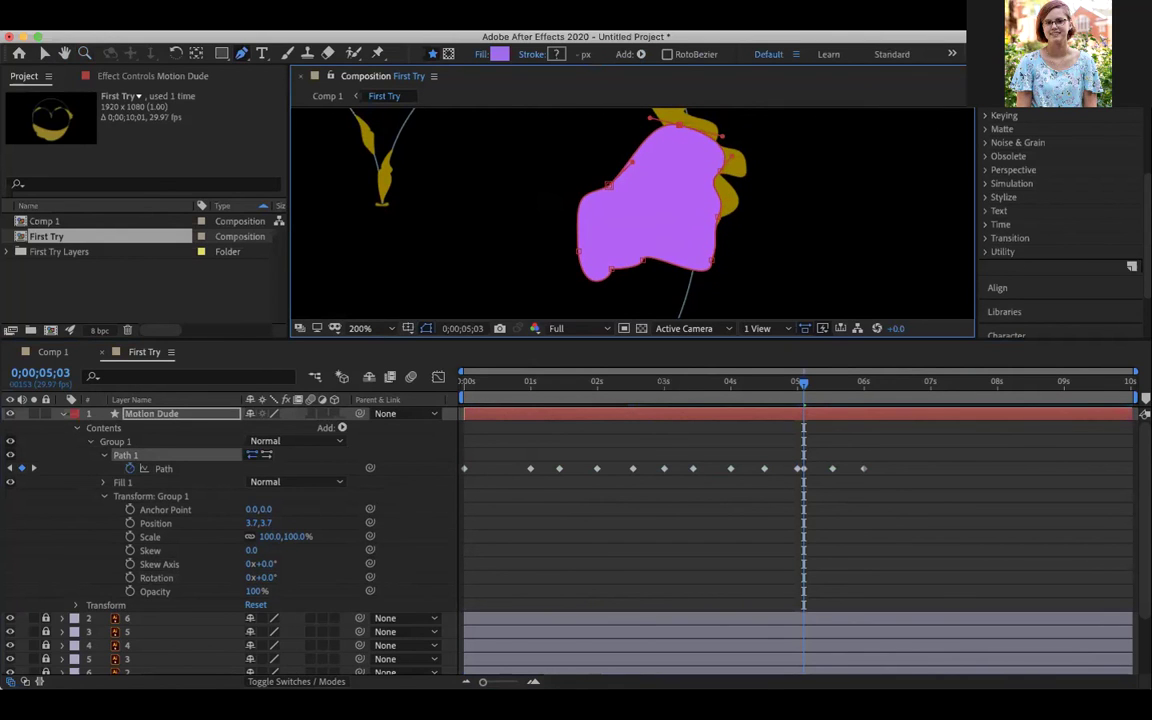
# Step: Pull the left-edge vertices inward and the lower vertices down into a tapered tip near the bottom crescent at 0;00;05;03
pyautogui.moveTo(609, 185); pyautogui.dragTo(663, 193)
pyautogui.moveTo(579, 251); pyautogui.dragTo(697, 302)
pyautogui.moveTo(697, 302); pyautogui.dragTo(714, 205)
pyautogui.moveTo(625, 176); pyautogui.dragTo(665, 250)
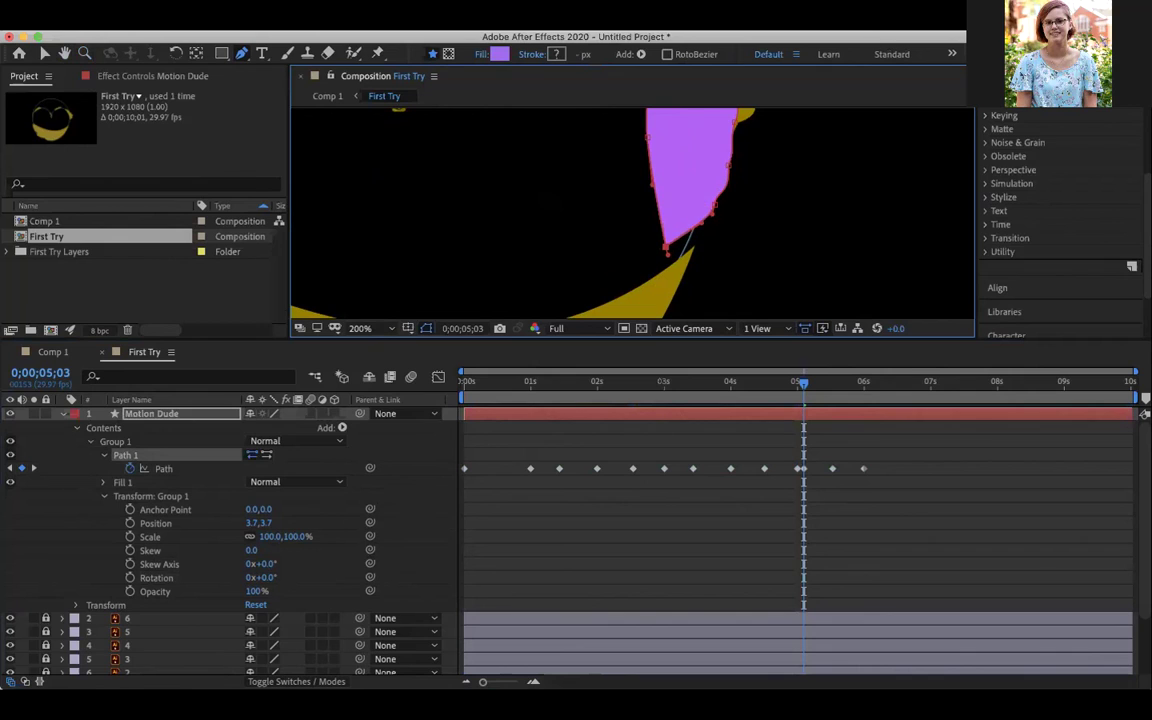
pyautogui.moveTo(666, 247); pyautogui.dragTo(679, 285)
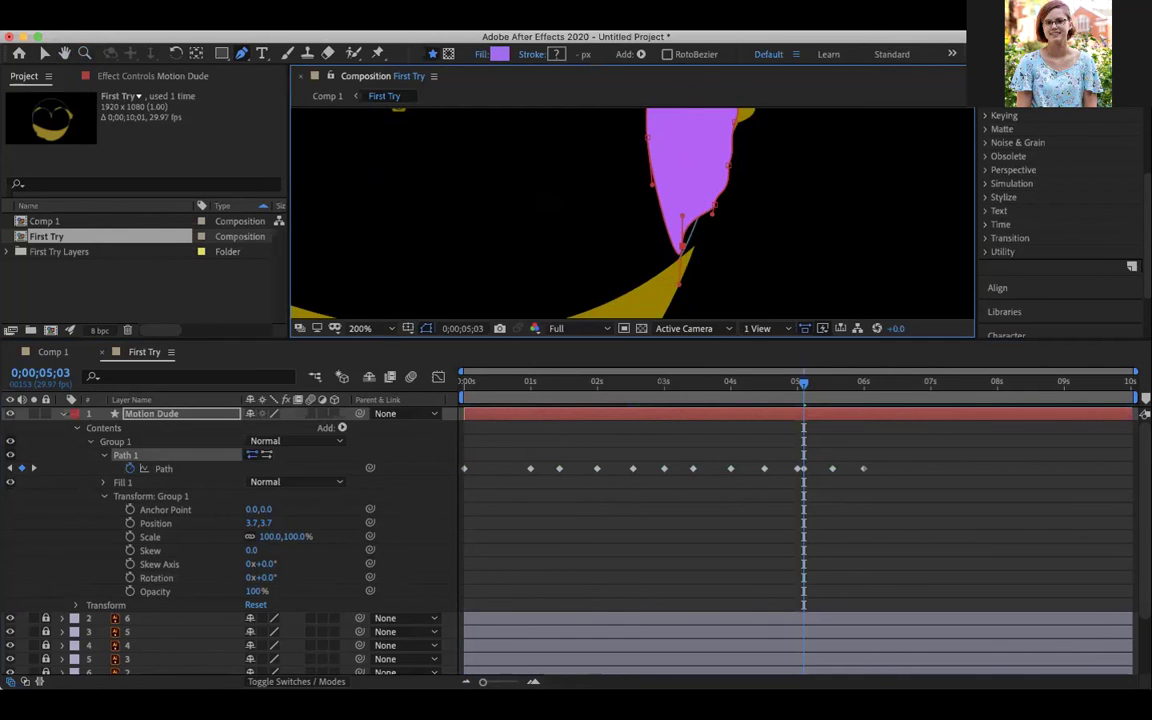
# Step: Adjust the curve handles at the tapered tip and reposition and smooth the left-edge vertices of the 0;00;05;03 shape
pyautogui.moveTo(682, 215); pyautogui.dragTo(713, 293)
pyautogui.press('space')
pyautogui.press('space')
pyautogui.moveTo(713, 293); pyautogui.dragTo(713, 238)
pyautogui.moveTo(643, 174); pyautogui.dragTo(655, 219)
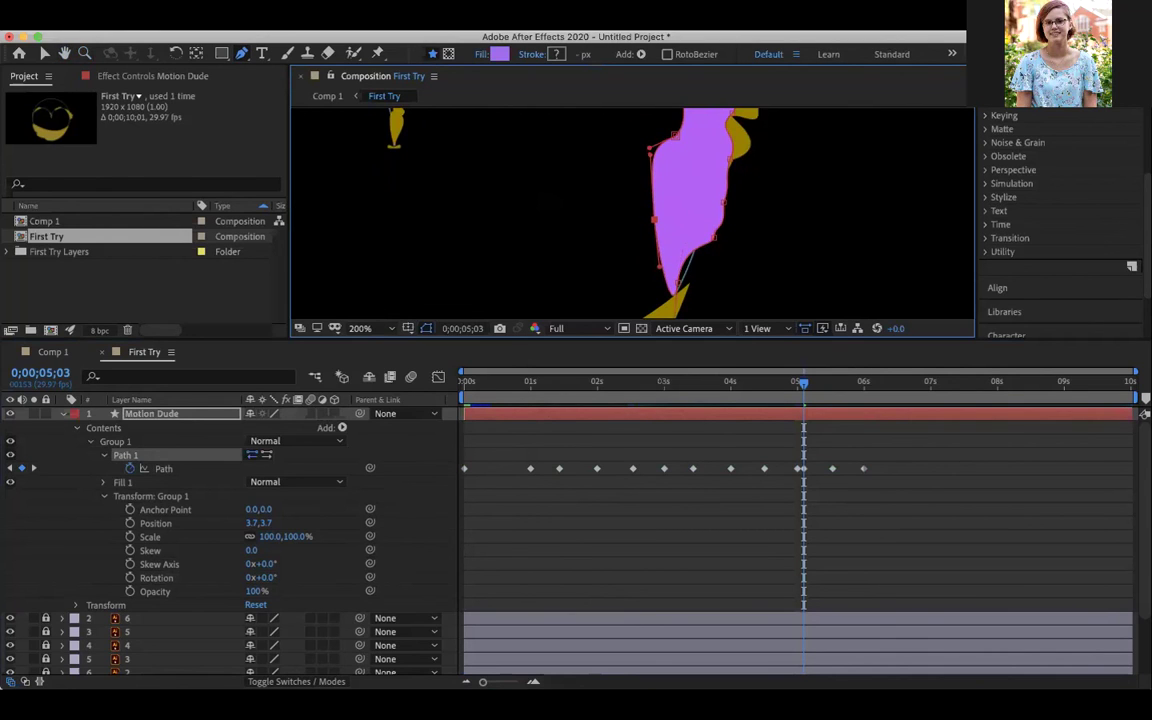
pyautogui.moveTo(650, 154); pyautogui.dragTo(661, 182)
pyautogui.keyDown('alt'); pyautogui.click(655, 219); pyautogui.keyUp('alt')
# Step: Reposition the vertices along the lower right edge of the 0;00;05;03 shape to form a scalloped contour above the tip
pyautogui.moveTo(676, 283); pyautogui.dragTo(681, 276)
pyautogui.moveTo(684, 262); pyautogui.dragTo(711, 233)
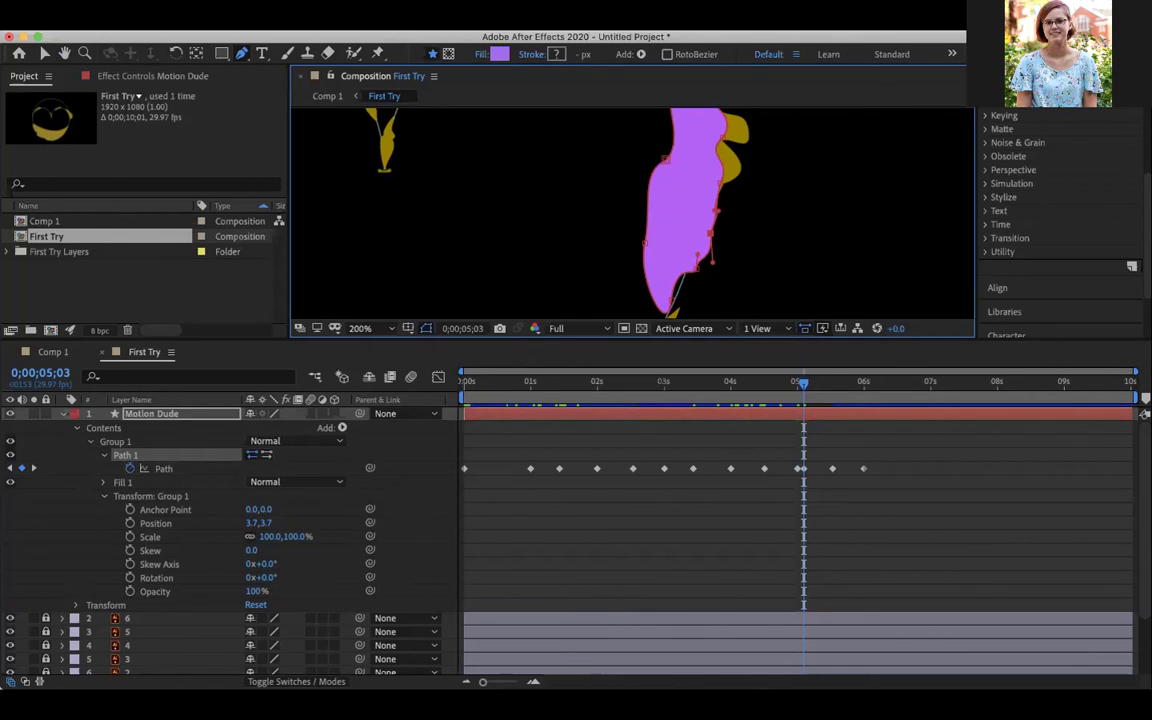
pyautogui.moveTo(710, 233); pyautogui.dragTo(717, 243)
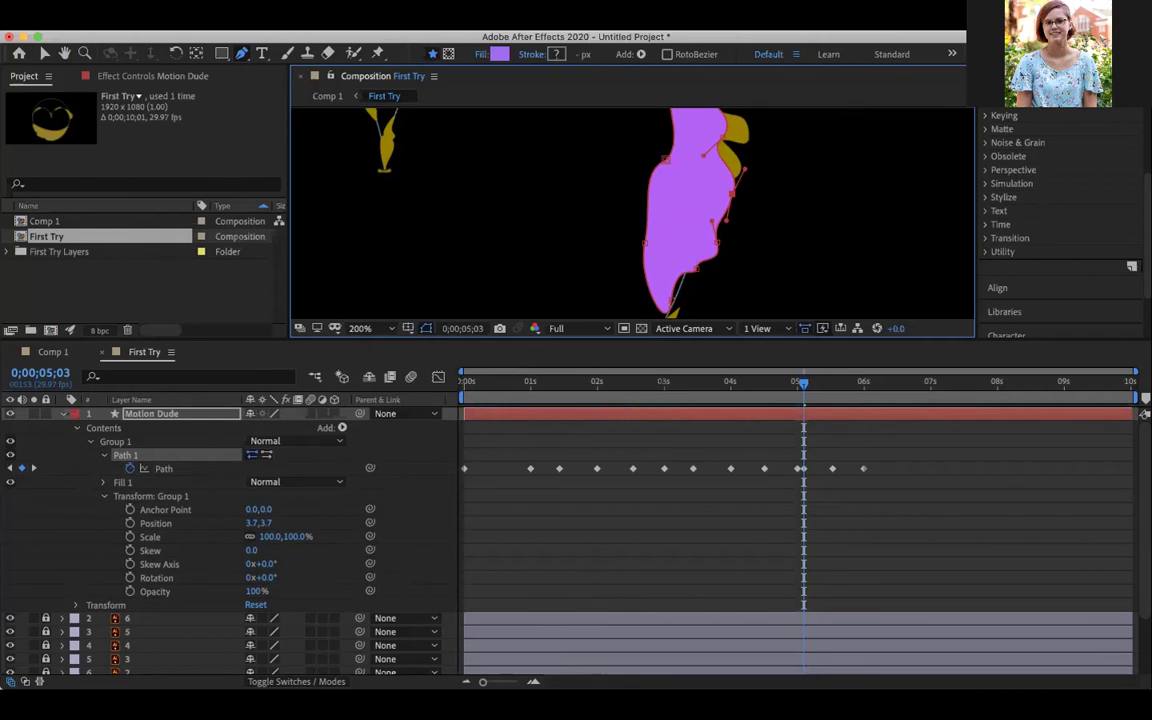
# Step: Refine the upper right edge of the 0;00;05;03 shape by adjusting the curve handles of its notch and top vertices
pyautogui.moveTo(640, 200); pyautogui.dragTo(625, 262)
pyautogui.moveTo(709, 203); pyautogui.dragTo(697, 254)
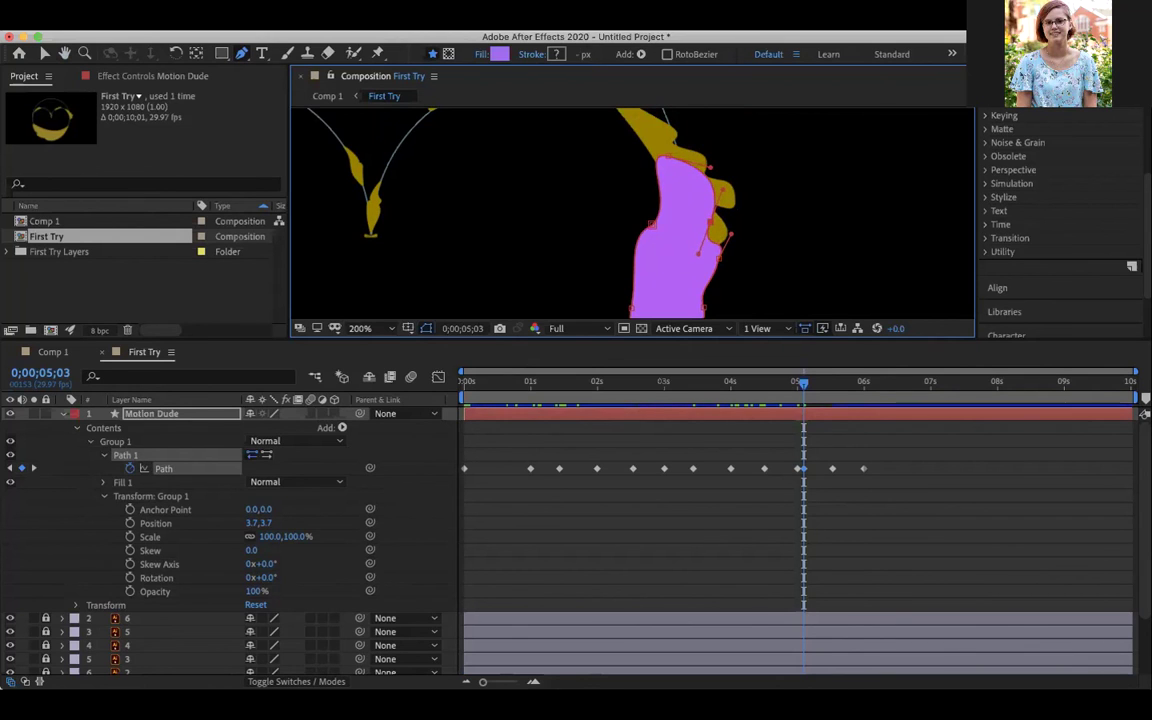
pyautogui.moveTo(710, 167); pyautogui.dragTo(698, 182)
pyautogui.press('super+z')
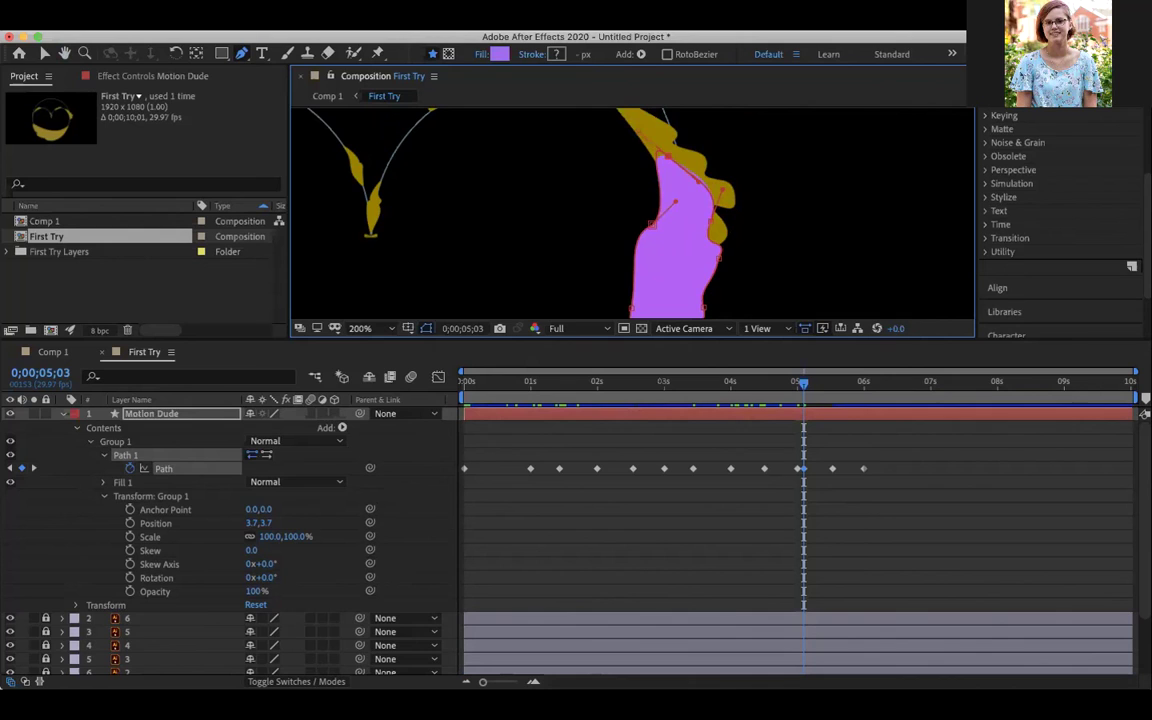
pyautogui.press('super+Left')
pyautogui.press('super+Left')
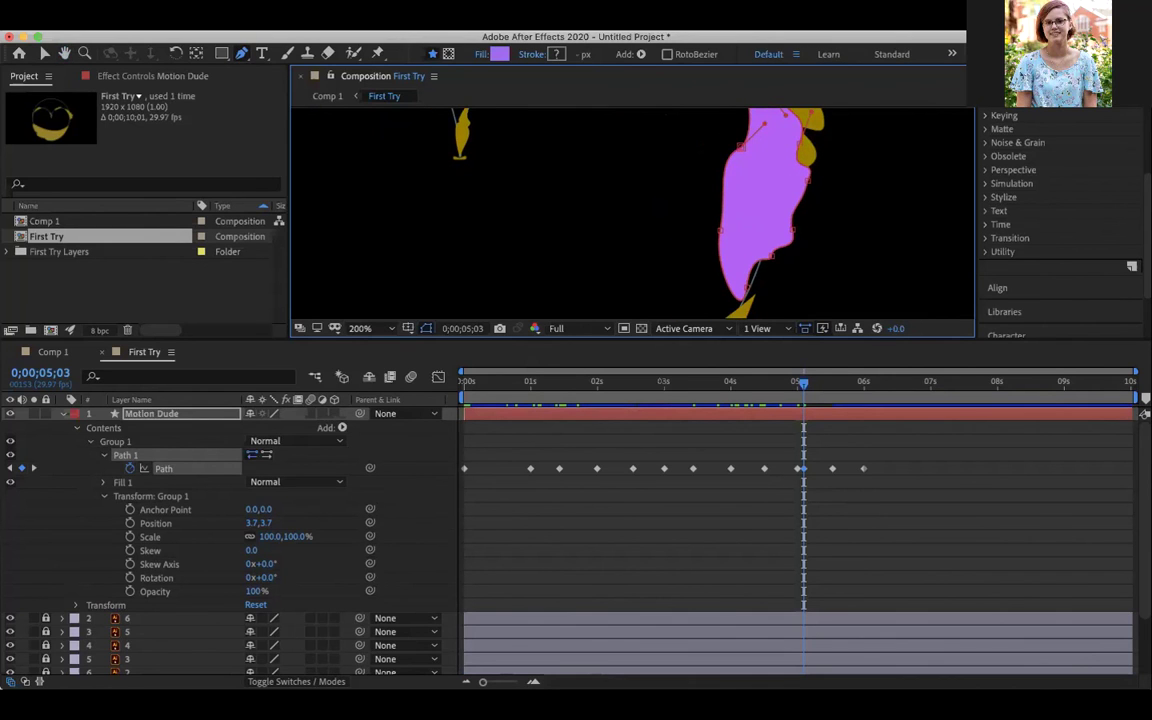
# Step: At 0;00;05;09, stretch the Motion Dude path over the bottom crescent by moving its lower-right, bottom and left vertices outward
pyautogui.moveTo(800, 383); pyautogui.dragTo(817, 383)
pyautogui.press('space')
pyautogui.moveTo(615, 249); pyautogui.dragTo(678, 157)
pyautogui.press('space')
pyautogui.moveTo(610, 250); pyautogui.dragTo(595, 180)
pyautogui.keyDown('alt'); pyautogui.keyDown('super'); pyautogui.click(527, 236); pyautogui.keyUp('super'); pyautogui.keyUp('alt')
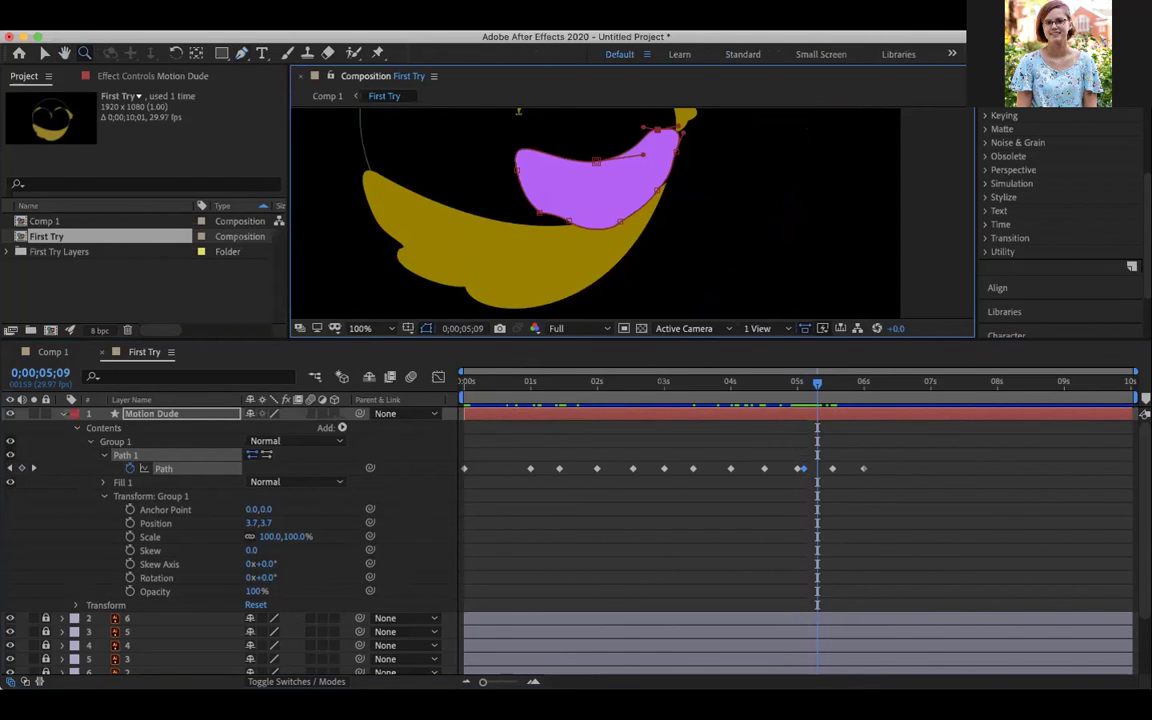
pyautogui.moveTo(620, 222); pyautogui.dragTo(623, 254)
pyautogui.moveTo(657, 190); pyautogui.dragTo(663, 203)
pyautogui.moveTo(676, 152); pyautogui.dragTo(551, 283)
pyautogui.moveTo(537, 213); pyautogui.dragTo(555, 292)
pyautogui.moveTo(517, 170); pyautogui.dragTo(464, 211)
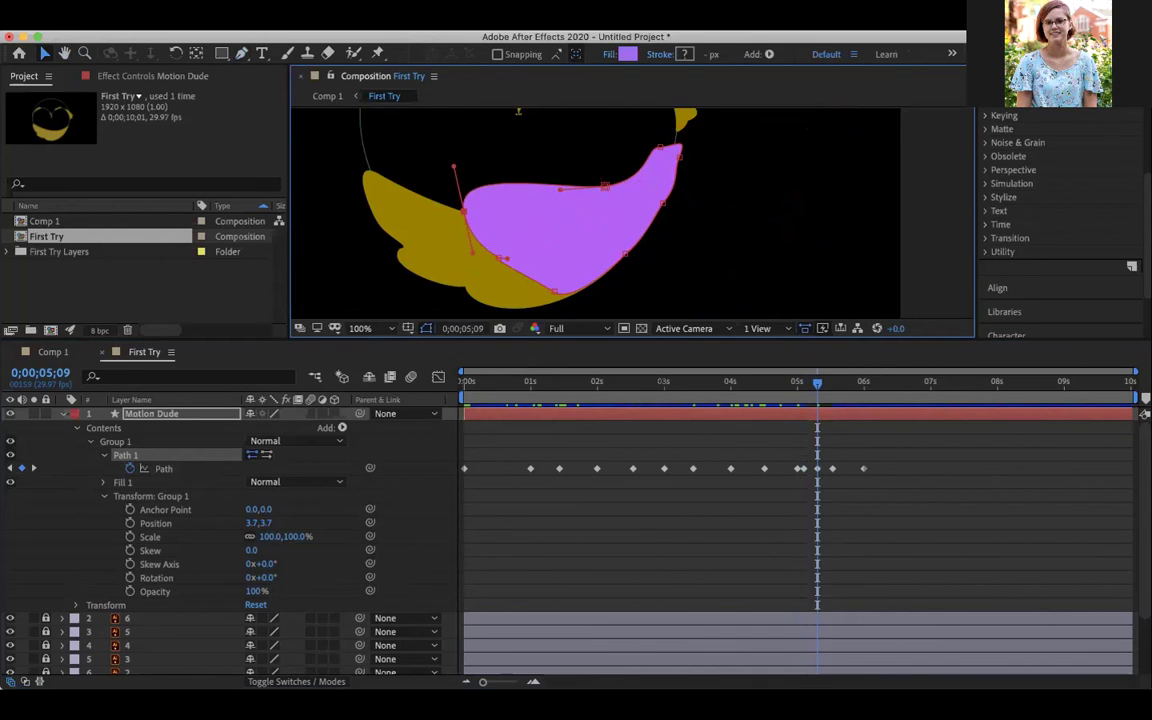
pyautogui.moveTo(500, 259); pyautogui.dragTo(501, 298)
# Step: Refine the 0;00;05;09 shape by lowering its upper-edge vertex and adjusting the curve handles of the upper-right tip and lower right edge
pyautogui.click(605, 186)
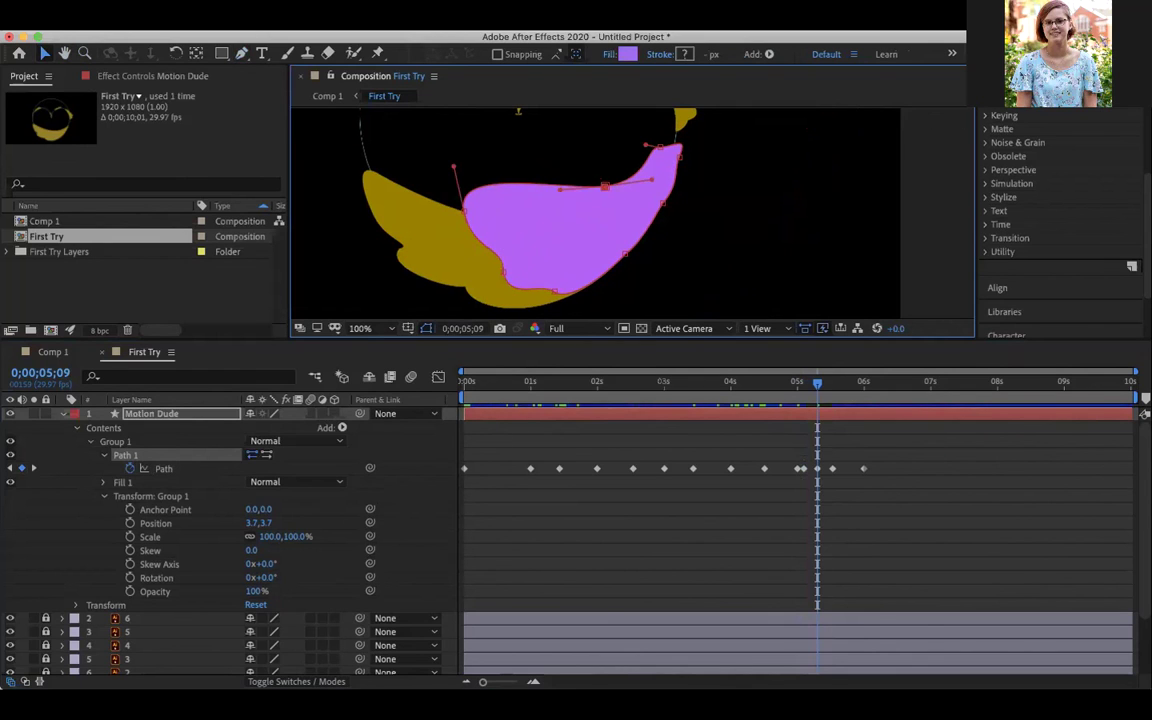
pyautogui.moveTo(605, 186); pyautogui.dragTo(591, 191)
pyautogui.click(660, 147)
pyautogui.moveTo(645, 145); pyautogui.dragTo(638, 168)
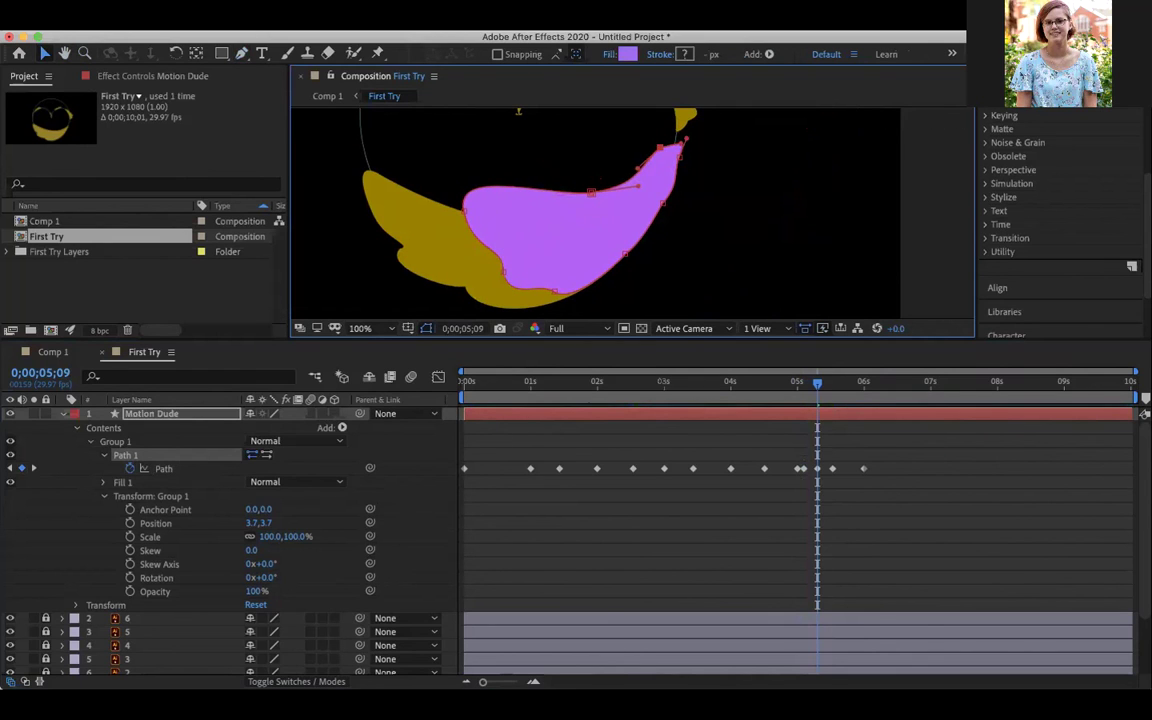
pyautogui.press('g')
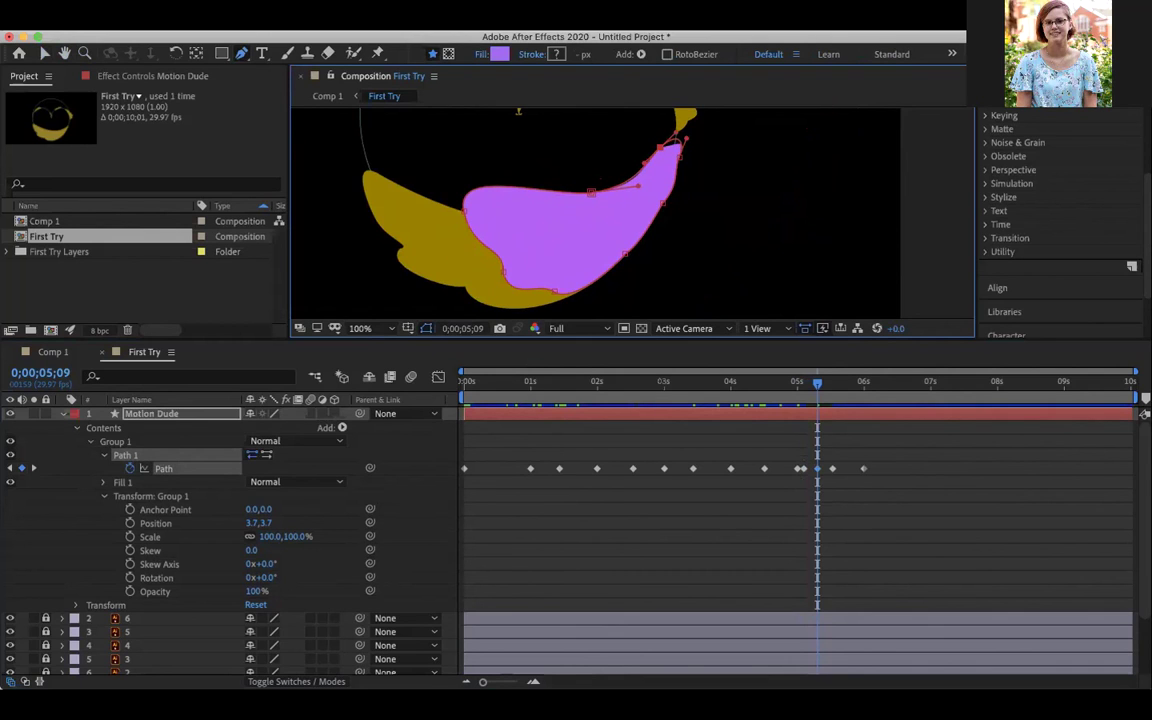
pyautogui.moveTo(660, 147); pyautogui.dragTo(685, 191)
pyautogui.moveTo(625, 254); pyautogui.dragTo(600, 291)
pyautogui.moveTo(645, 229); pyautogui.dragTo(642, 221)
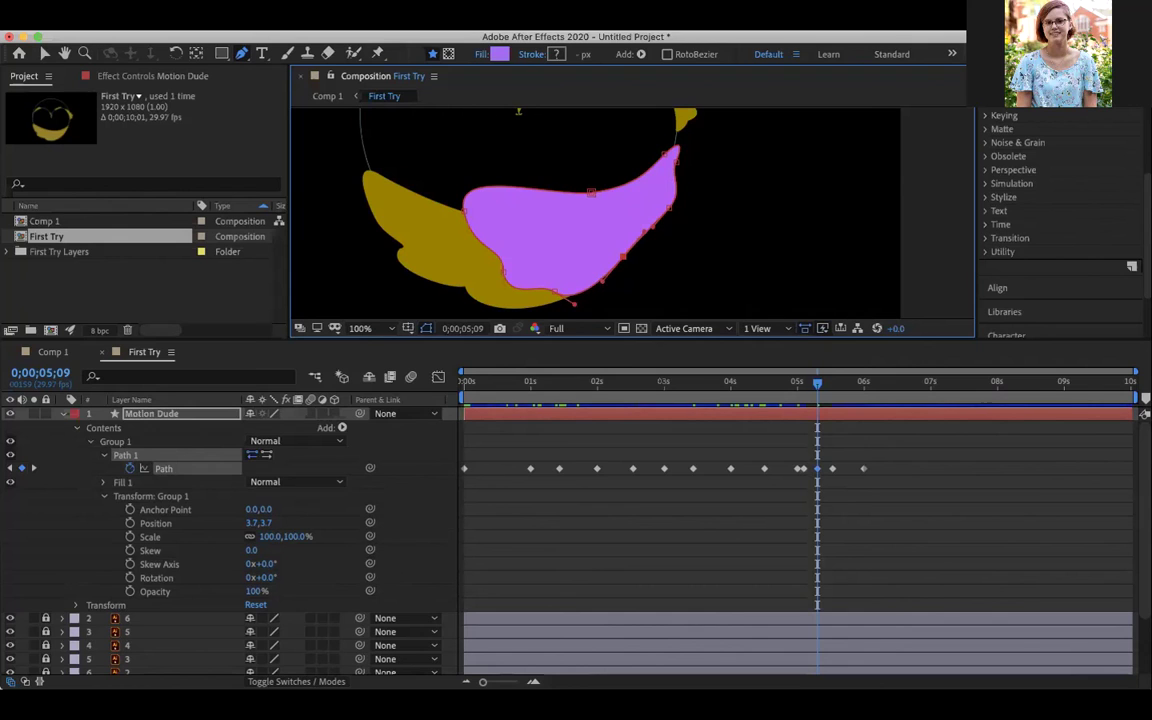
pyautogui.press('space')
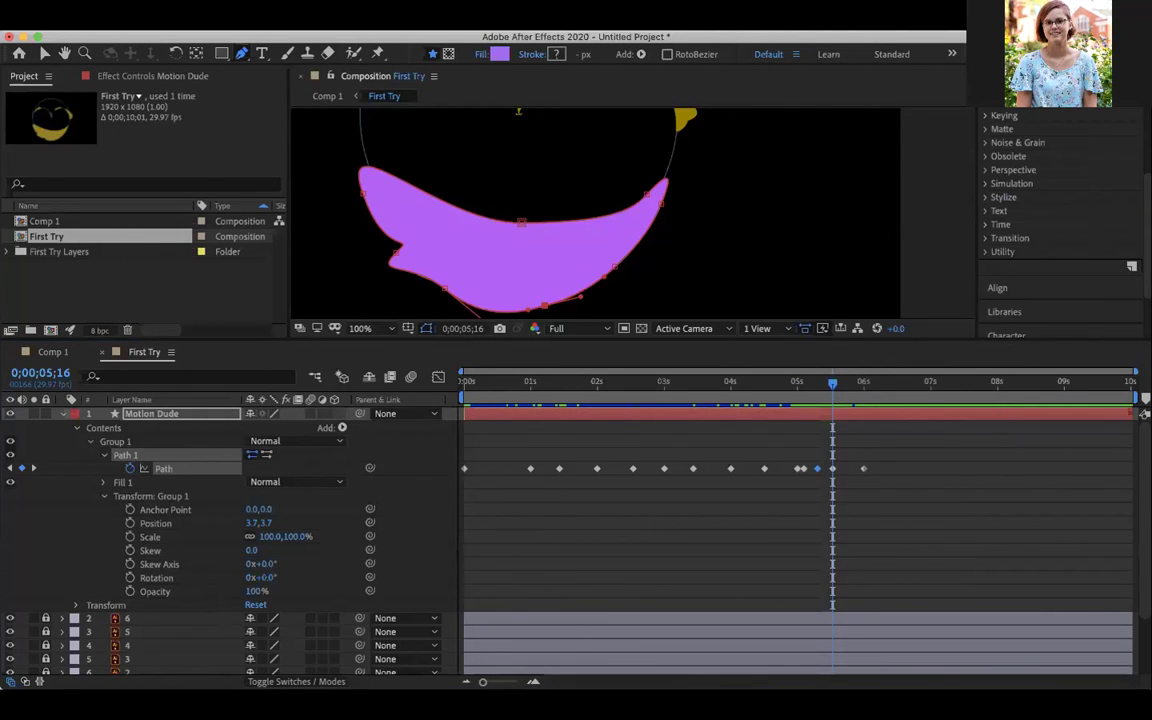
# Step: Duplicate the Motion Dude layer and hide the original
pyautogui.click(62, 414)
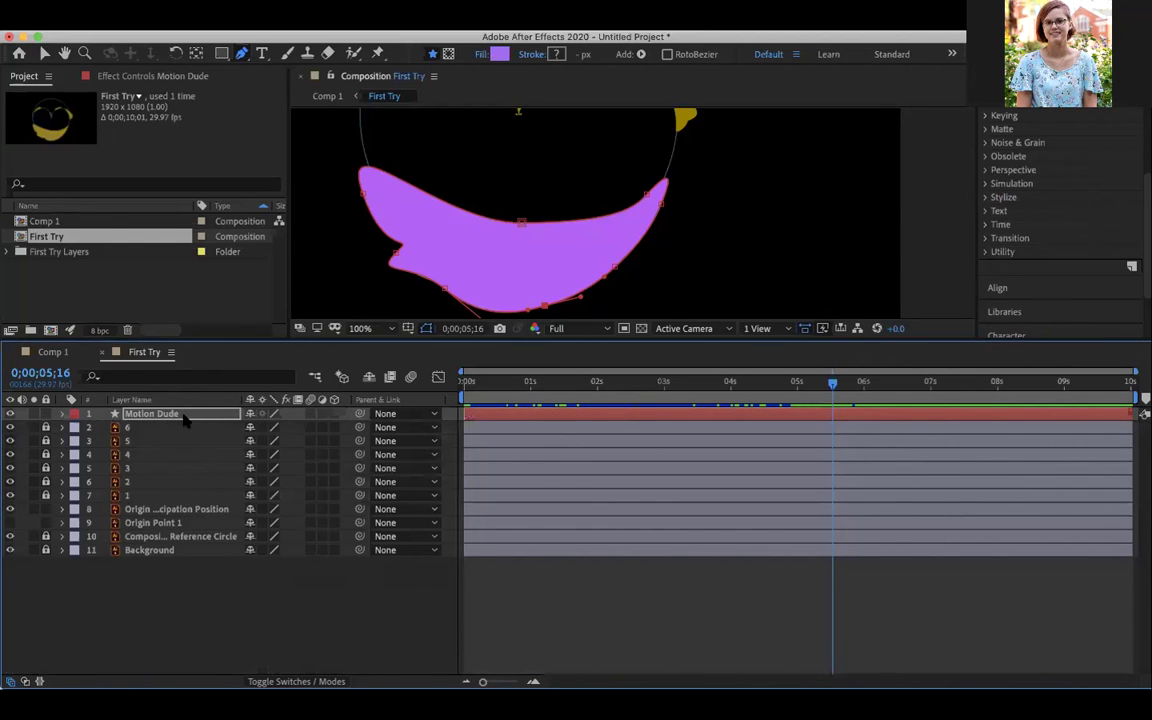
pyautogui.rightClick(181, 413)
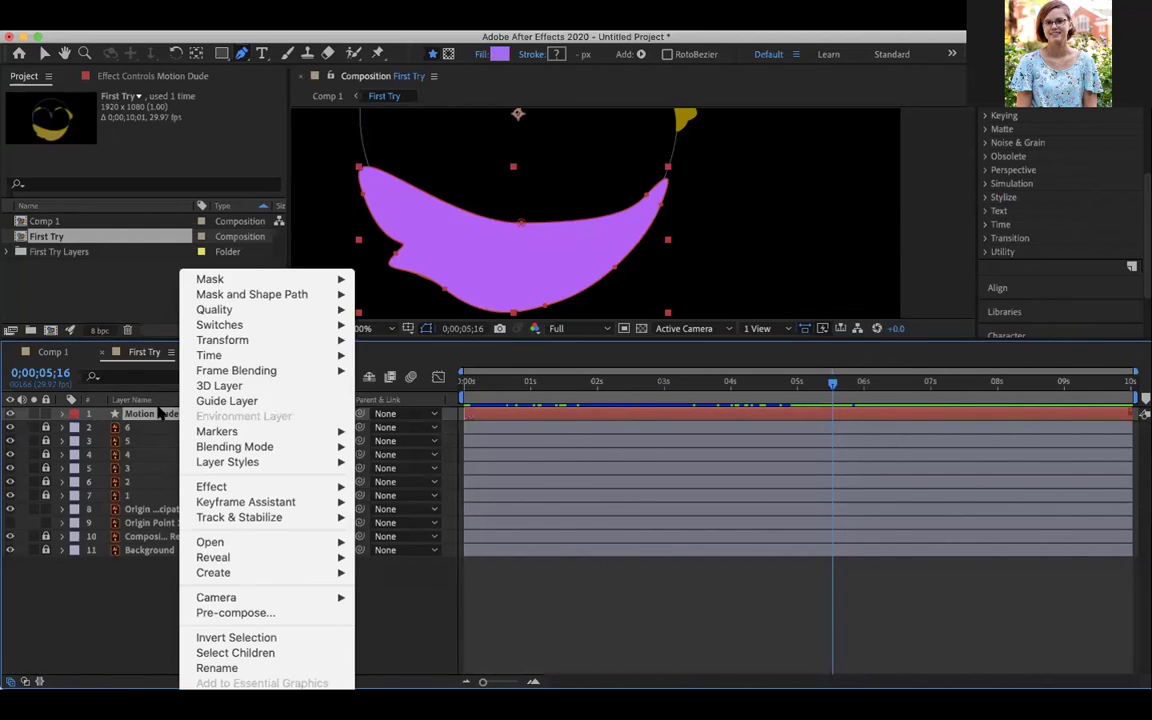
pyautogui.click(165, 418)
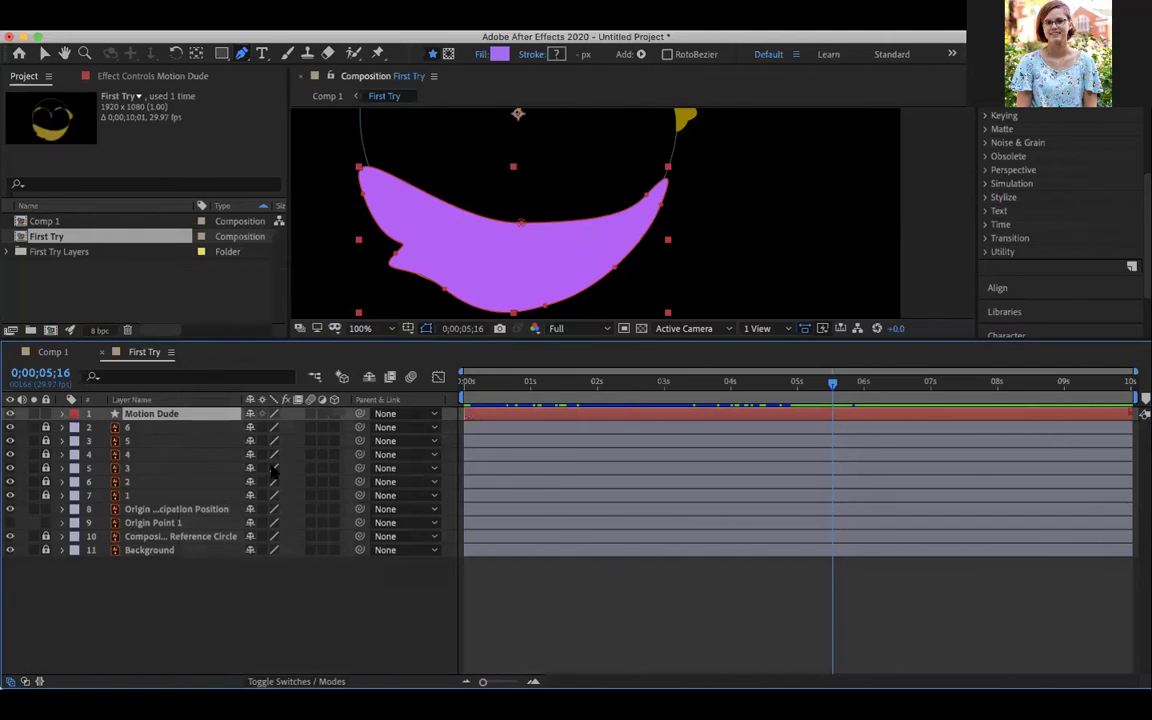
pyautogui.press('super+d')
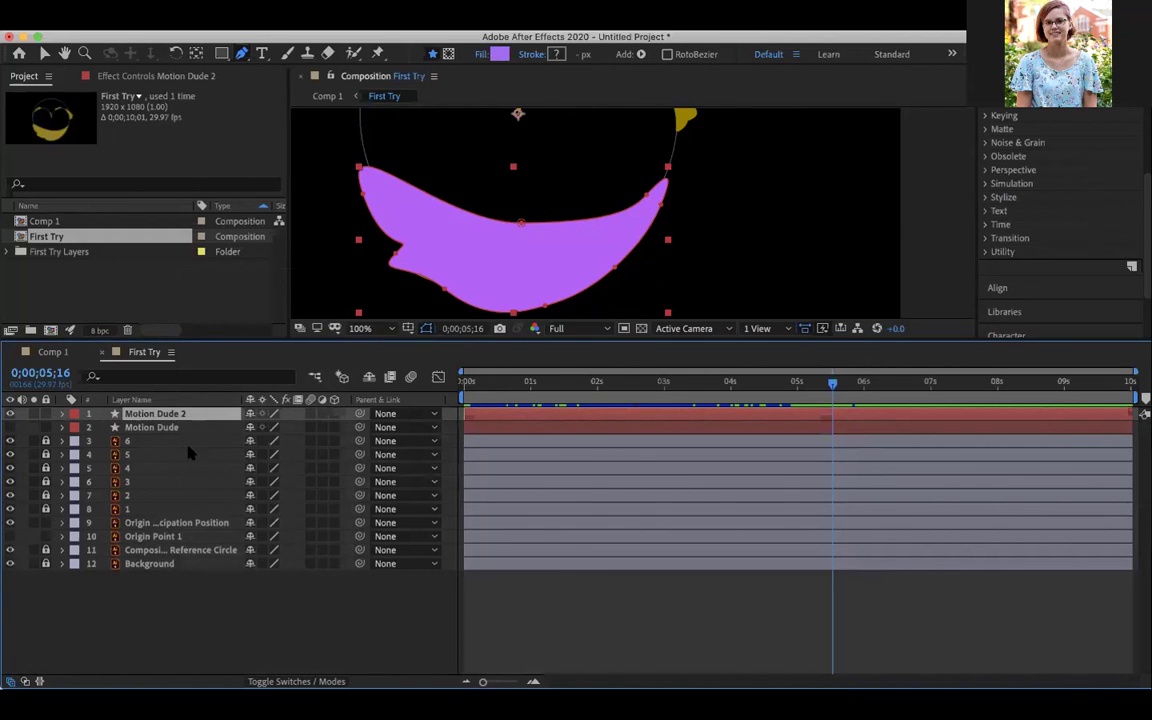
# Step: Reveal the Path keyframes of Motion Dude 2 and shift all except the first one earlier as a group, starting before 0;00;01;00
pyautogui.click(62, 414)
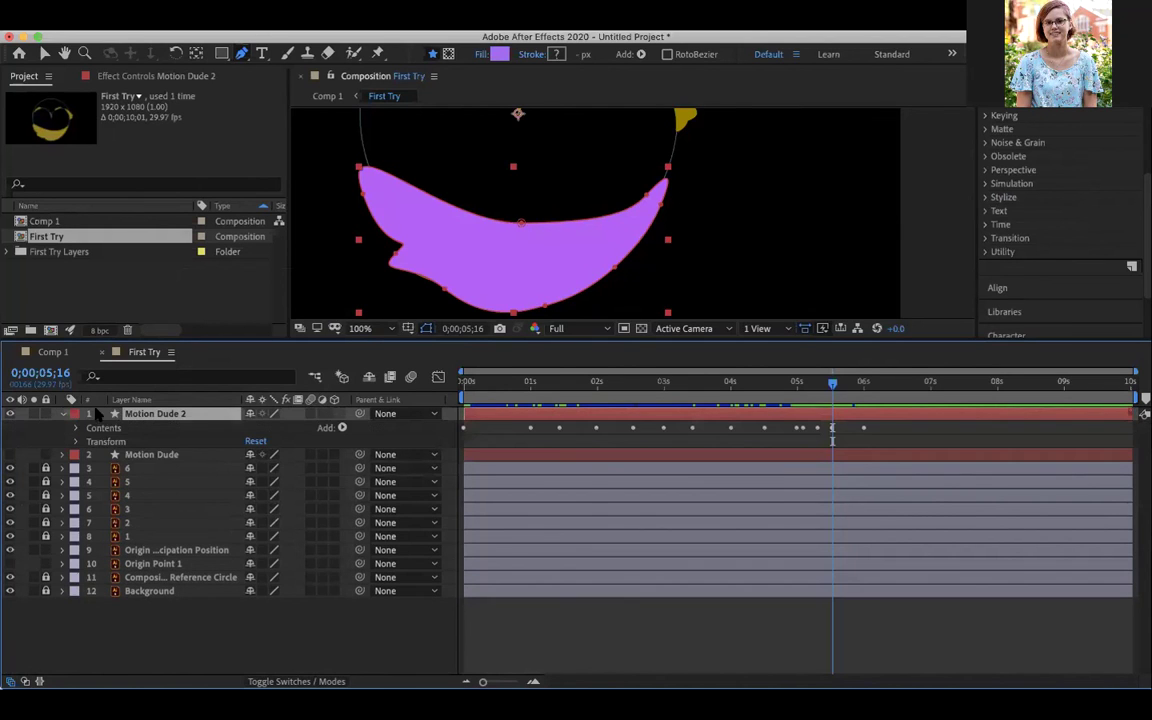
pyautogui.moveTo(805, 388); pyautogui.dragTo(541, 402)
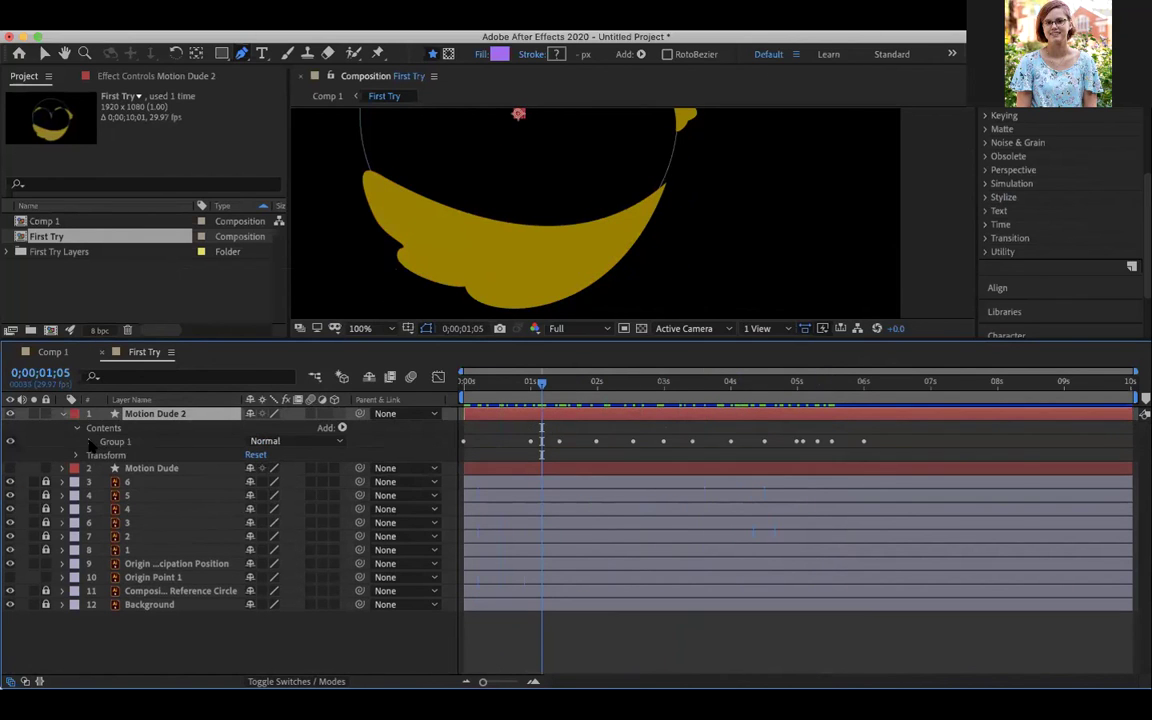
pyautogui.click(76, 428)
pyautogui.click(104, 456)
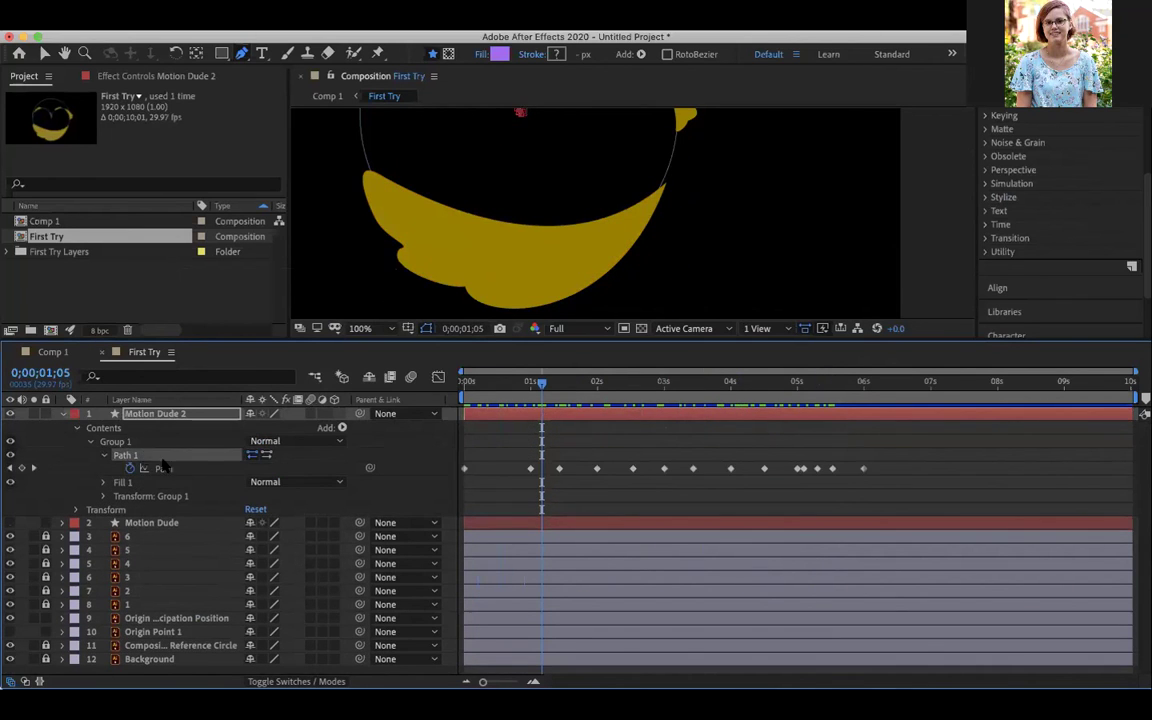
pyautogui.click(163, 468)
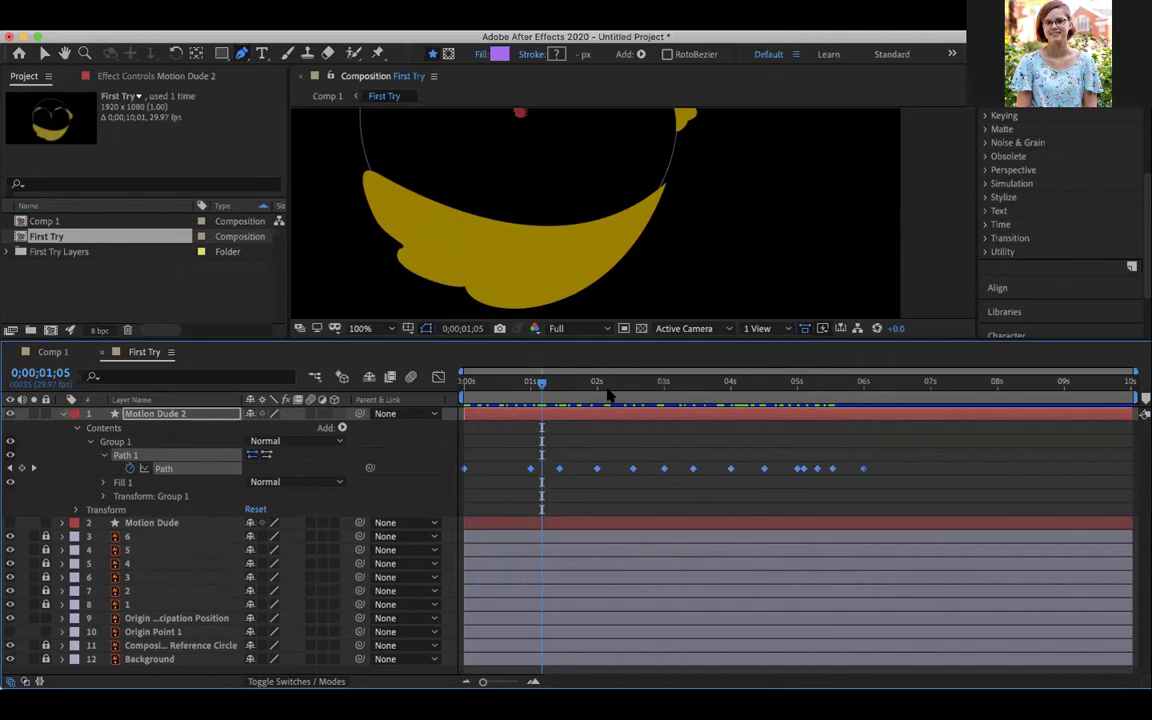
pyautogui.press('v')
pyautogui.moveTo(552, 158); pyautogui.dragTo(592, 223)
pyautogui.moveTo(541, 383)
pyautogui.mouseDown()
pyautogui.moveTo(441, 360)
pyautogui.moveTo(613, 385)
pyautogui.moveTo(530, 383)
pyautogui.mouseUp()
pyautogui.click(530, 478)
pyautogui.moveTo(512, 458); pyautogui.dragTo(879, 494)
pyautogui.moveTo(552, 470); pyautogui.dragTo(526, 472)
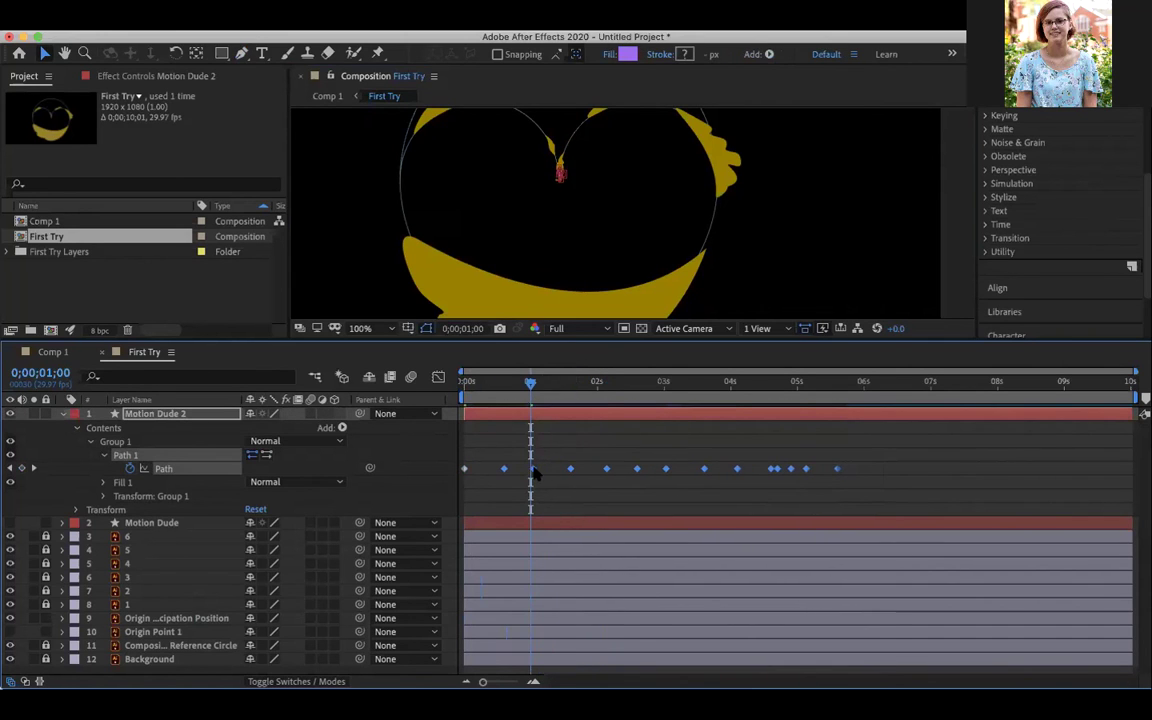
# Step: Bunch the Motion Dude 2 path keyframes closely together within about the first 2.5 seconds and delete the last one
pyautogui.moveTo(530, 383); pyautogui.dragTo(490, 398)
pyautogui.press('space')
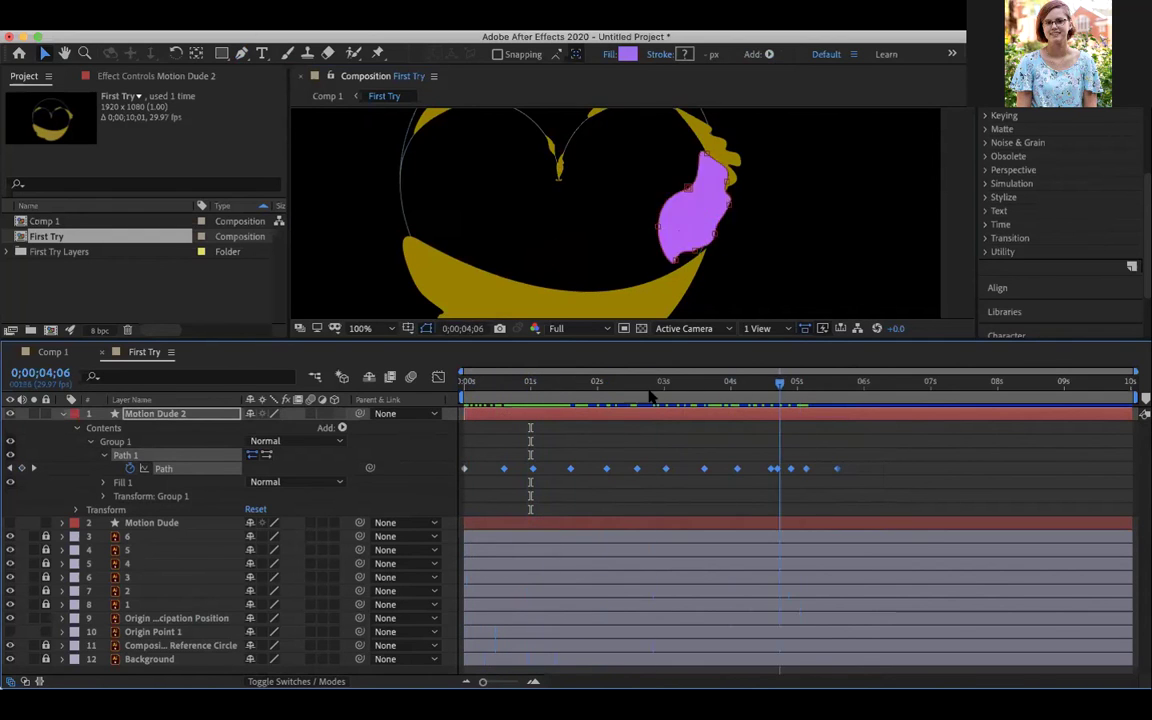
pyautogui.moveTo(693, 406); pyautogui.dragTo(548, 410)
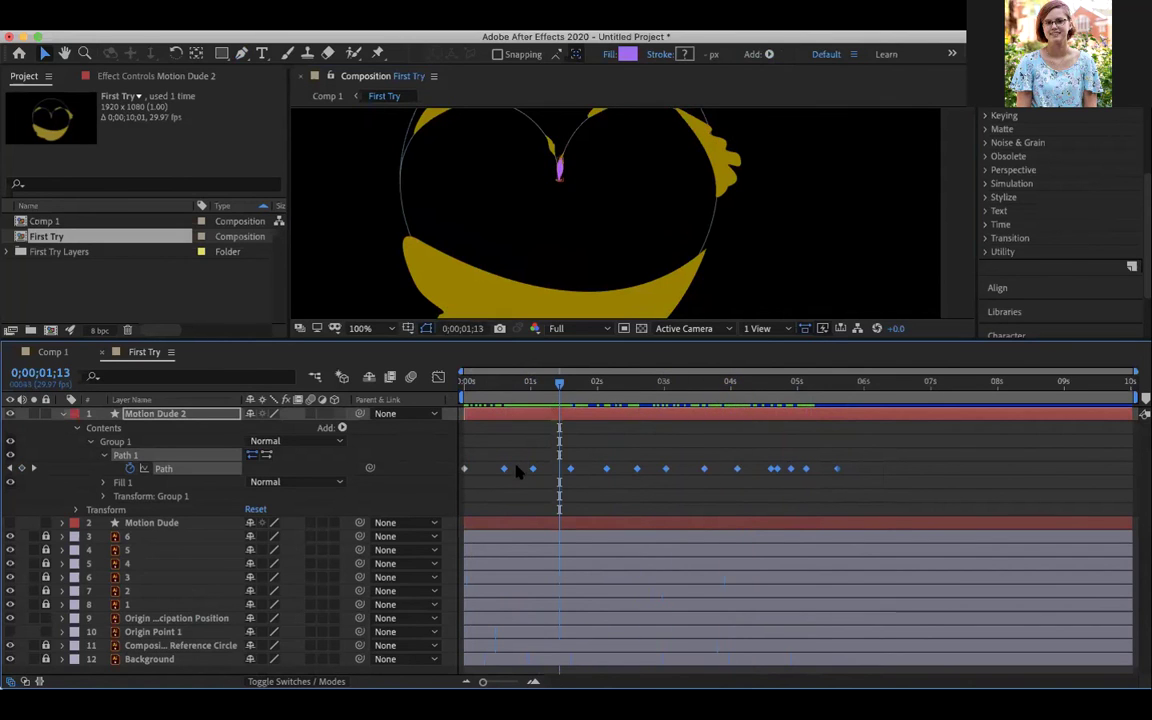
pyautogui.moveTo(520, 458); pyautogui.dragTo(553, 475)
pyautogui.moveTo(555, 392); pyautogui.dragTo(529, 411)
pyautogui.moveTo(533, 469); pyautogui.dragTo(514, 470)
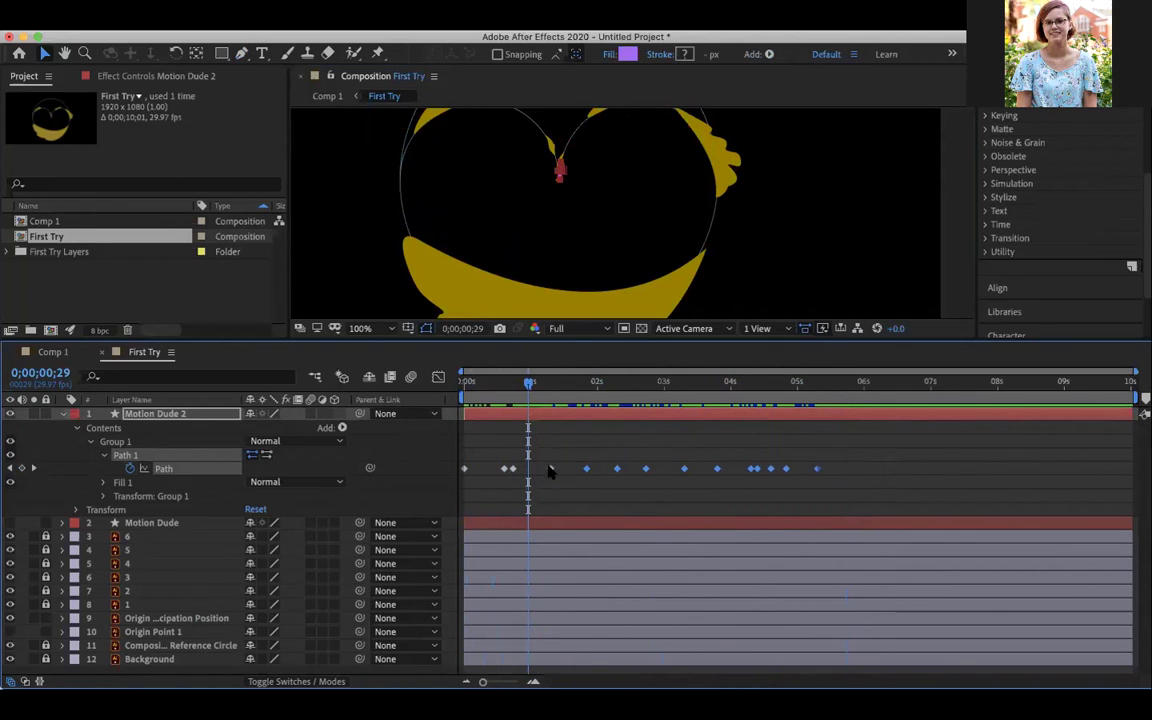
pyautogui.moveTo(545, 472); pyautogui.dragTo(617, 471)
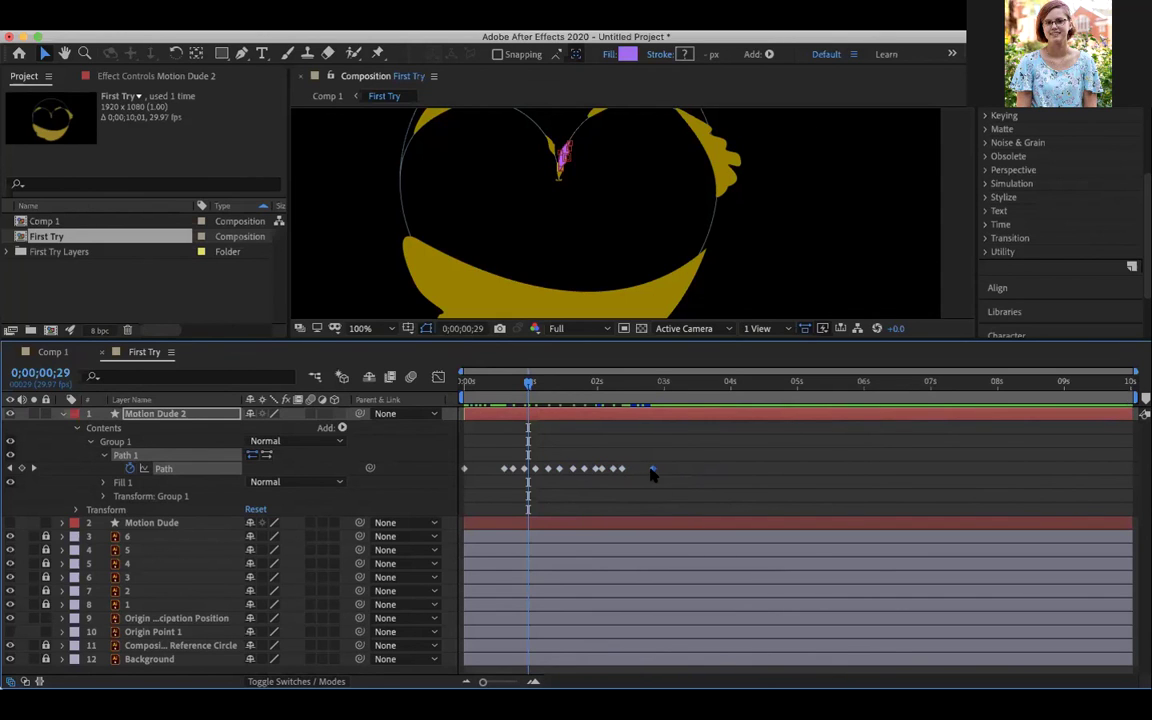
pyautogui.moveTo(531, 389); pyautogui.dragTo(559, 406)
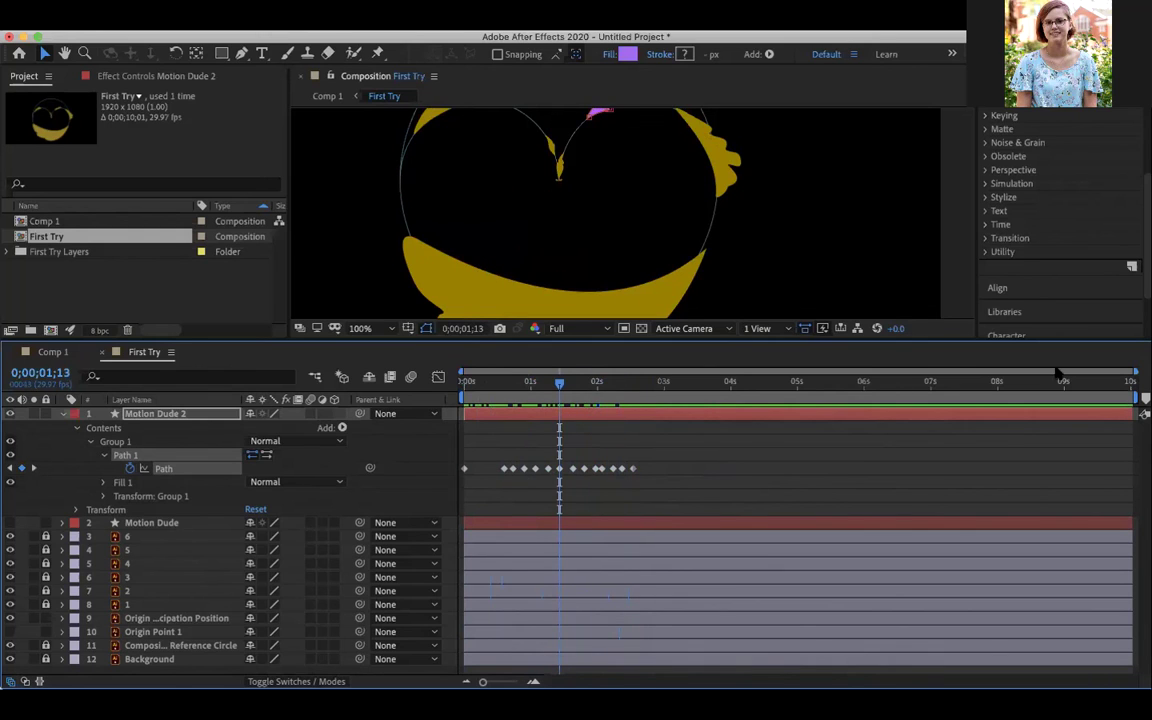
pyautogui.hotkey('ctrl', 'z')
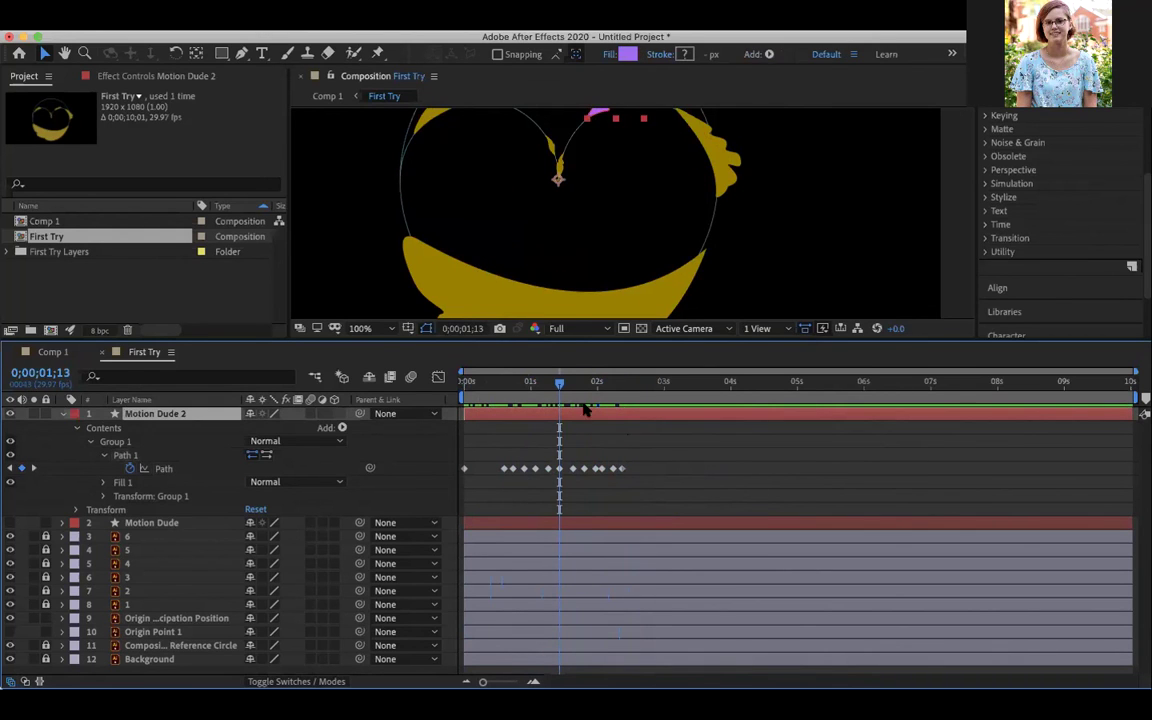
# Step: Shorten the work area to end at about 2.5 seconds, just past the last keyframe, and preview the animation
pyautogui.moveTo(560, 383); pyautogui.dragTo(581, 383)
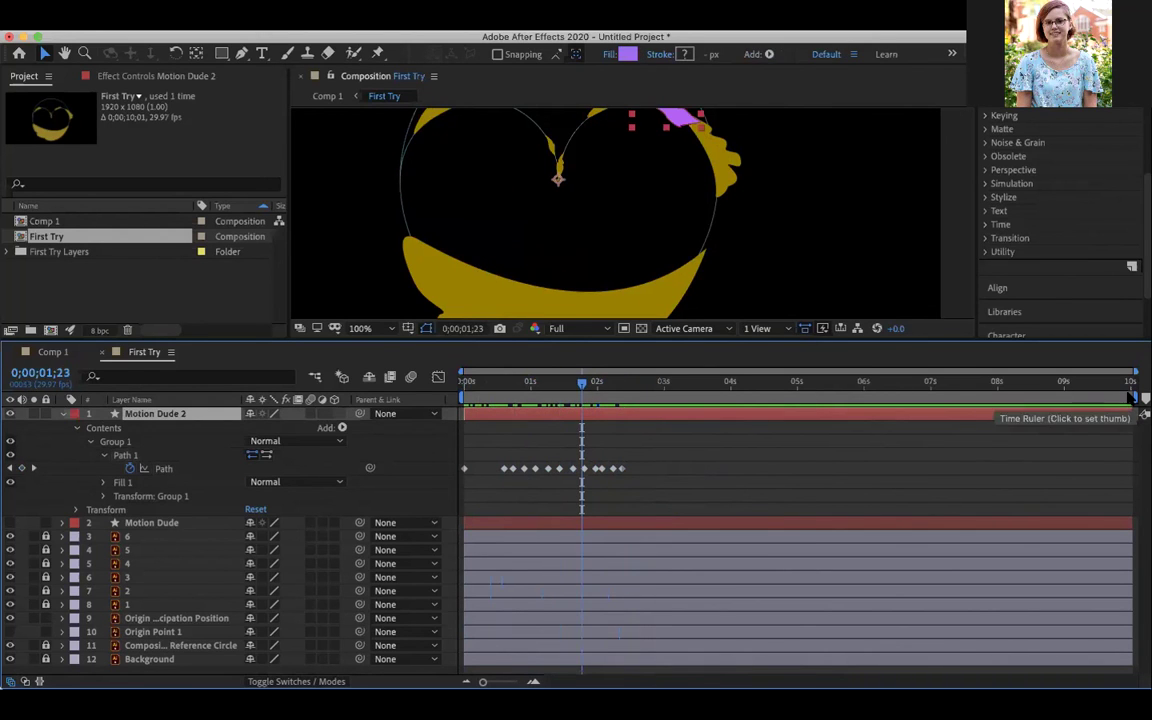
pyautogui.click(1127, 383)
pyautogui.moveTo(1127, 383); pyautogui.dragTo(532, 383)
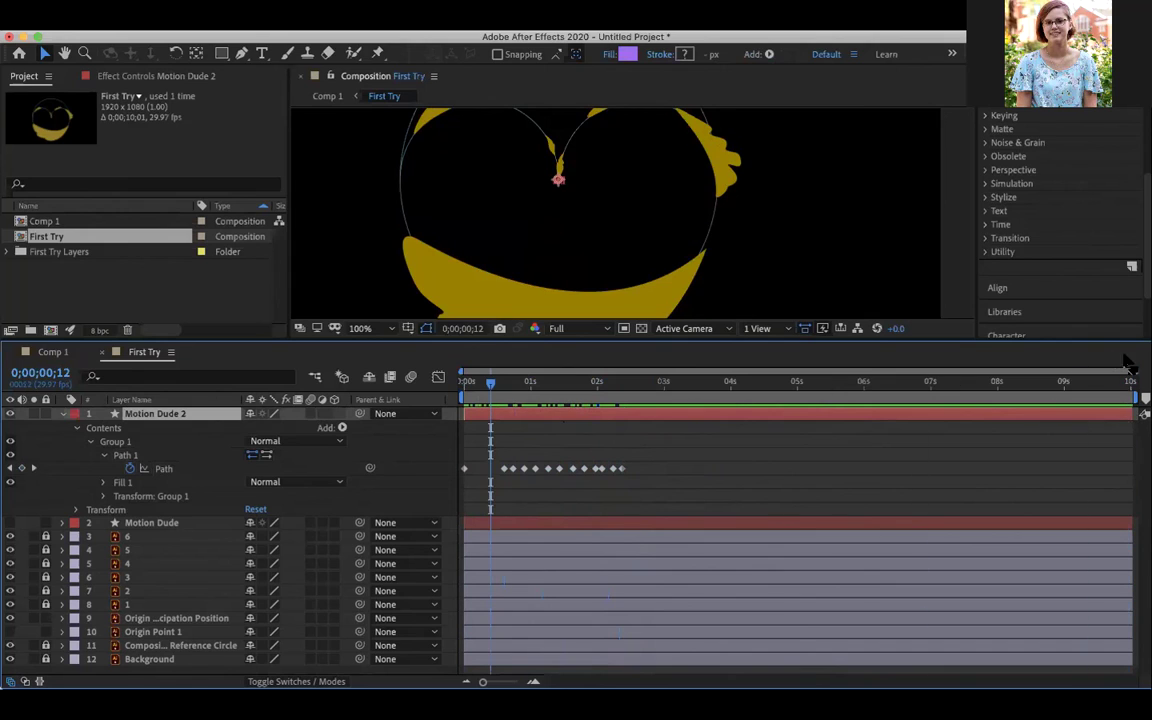
pyautogui.moveTo(1130, 391); pyautogui.dragTo(636, 460)
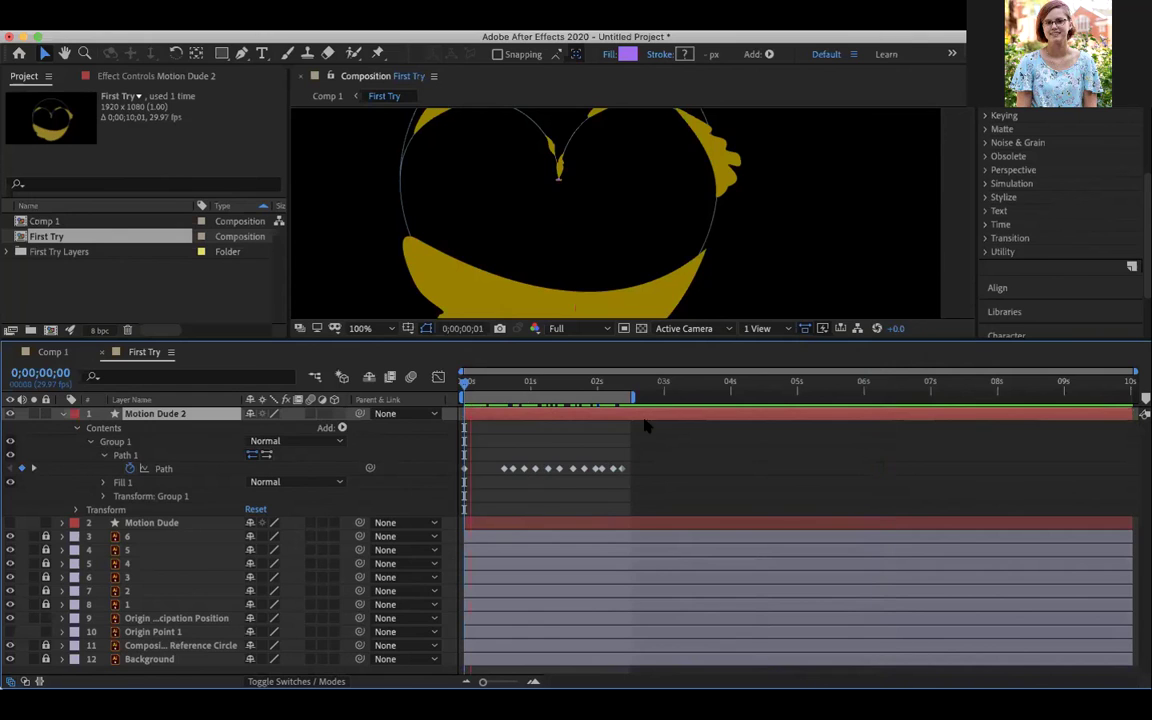
pyautogui.press('space')
pyautogui.press('space')
# Step: Shift all path keyframes after the first one earlier as a group so they start about frame 7
pyautogui.moveTo(553, 384); pyautogui.dragTo(473, 387)
pyautogui.moveTo(492, 459); pyautogui.dragTo(565, 470)
pyautogui.click(481, 386)
pyautogui.moveTo(485, 388); pyautogui.dragTo(473, 386)
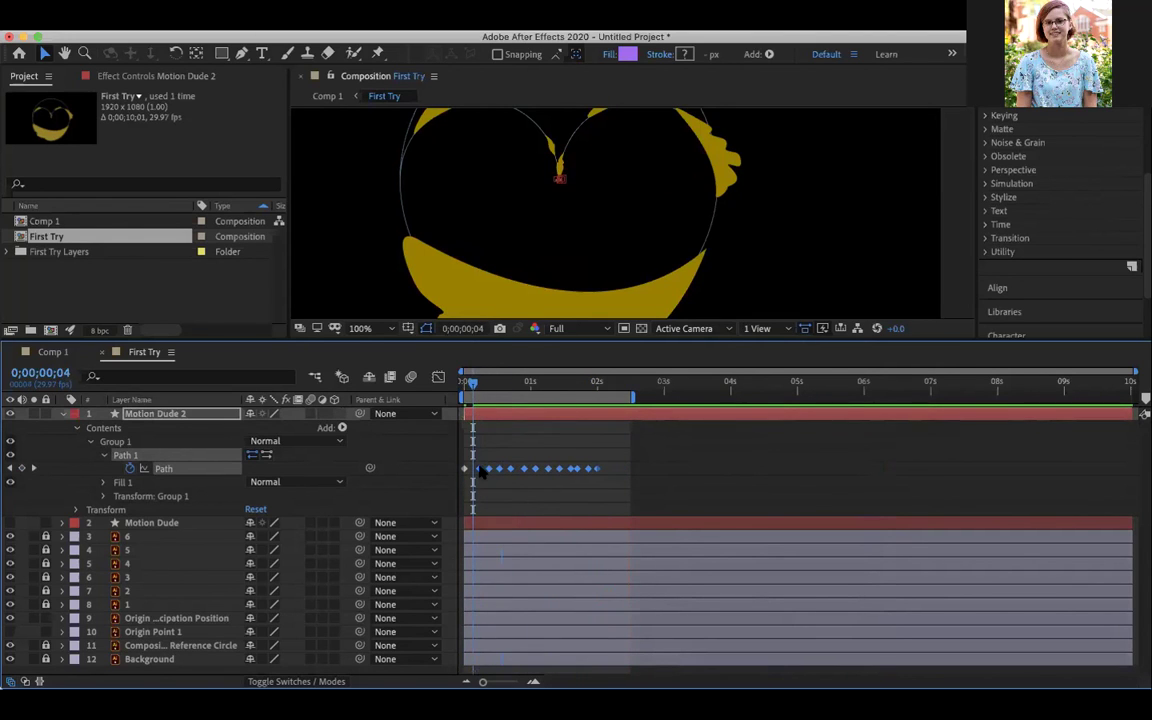
pyautogui.moveTo(489, 472); pyautogui.dragTo(482, 471)
# Step: Space the path keyframes evenly two frames apart, from frame 7 to frame 29
pyautogui.moveTo(483, 682); pyautogui.dragTo(510, 682)
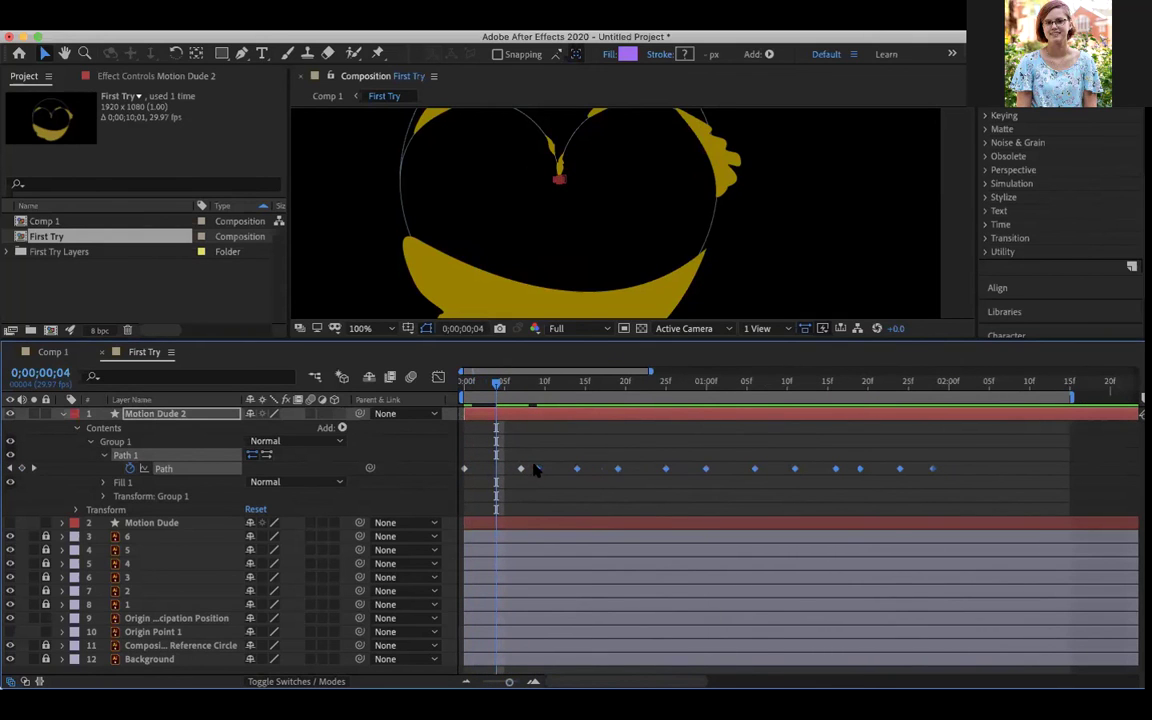
pyautogui.moveTo(577, 469); pyautogui.dragTo(697, 474)
pyautogui.keyDown('shift'); pyautogui.click(679, 473); pyautogui.keyUp('shift')
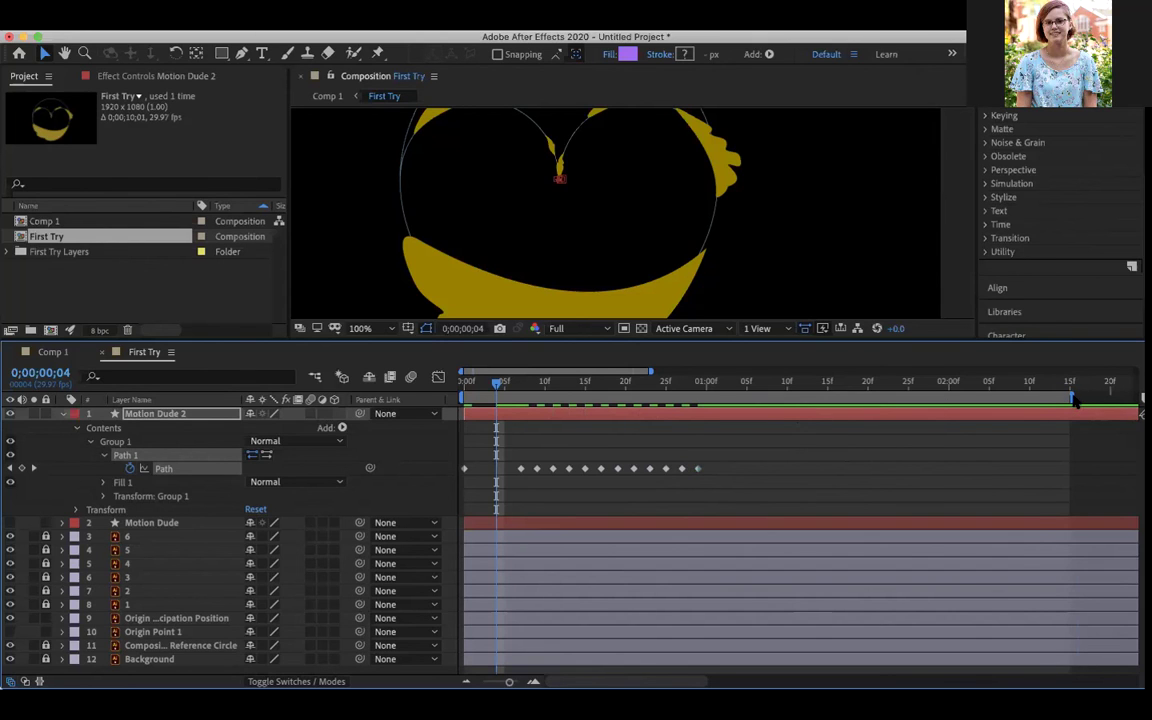
# Step: Shorten the work area to end just past one second and preview the animation in the maximized composition view
pyautogui.click(1037, 383)
pyautogui.press('Home')
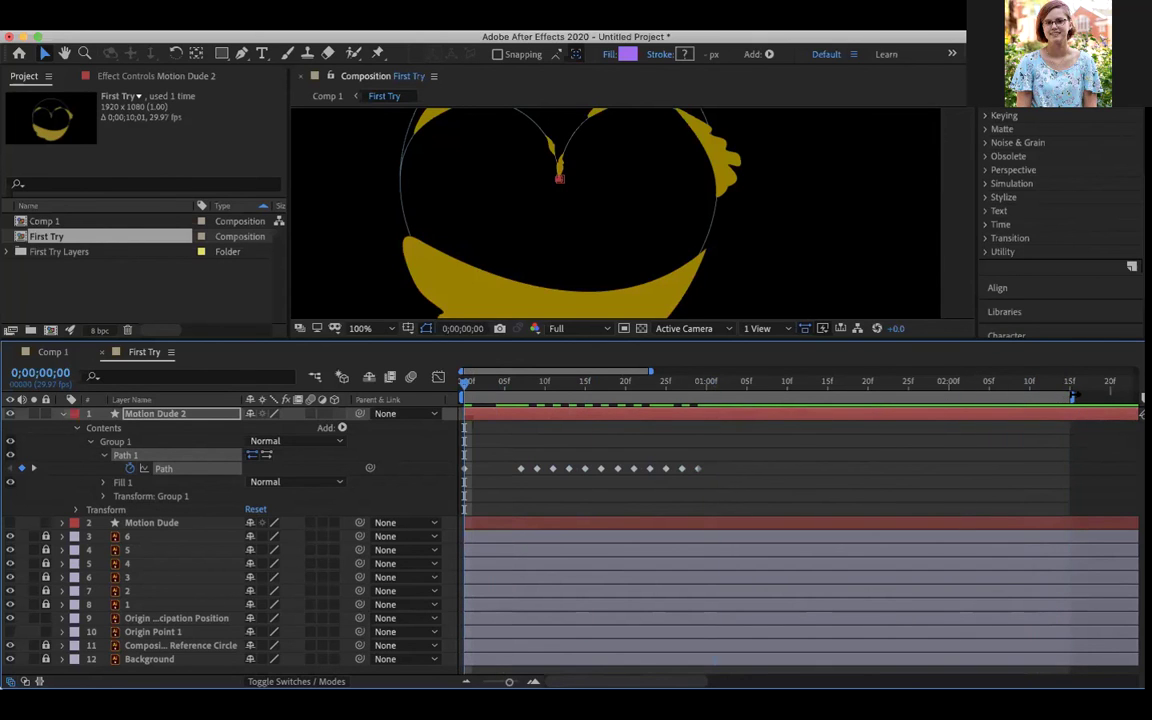
pyautogui.moveTo(1025, 406); pyautogui.dragTo(734, 416)
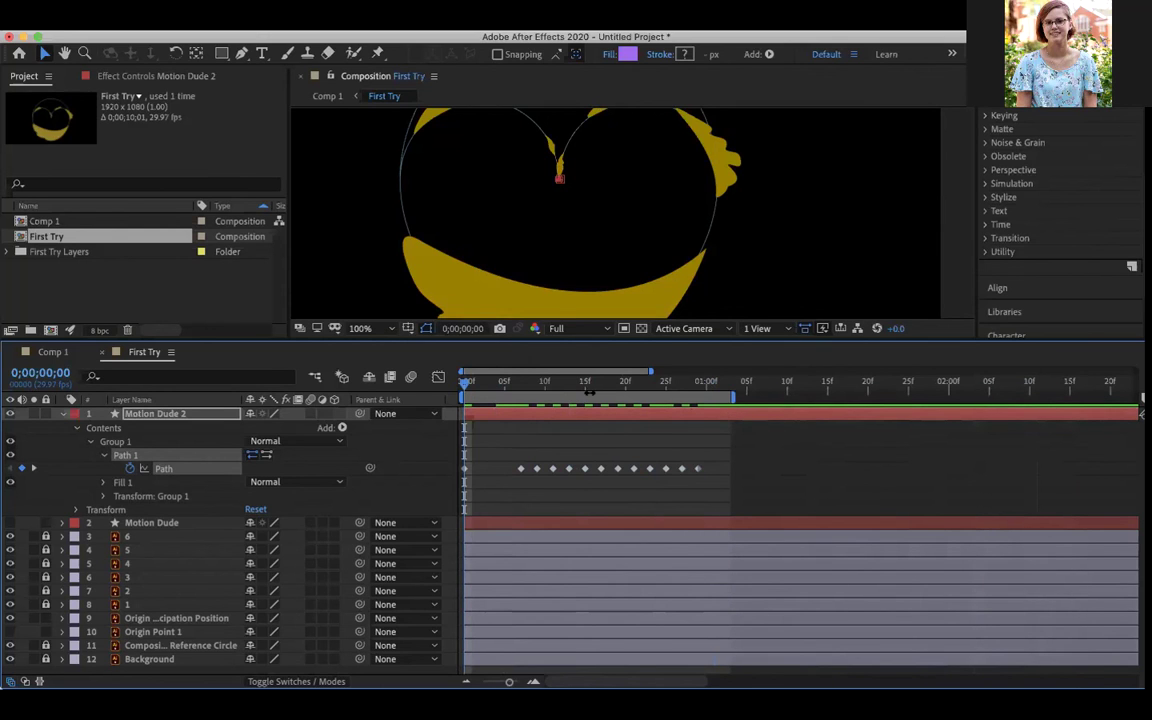
pyautogui.press('space')
pyautogui.press('`')
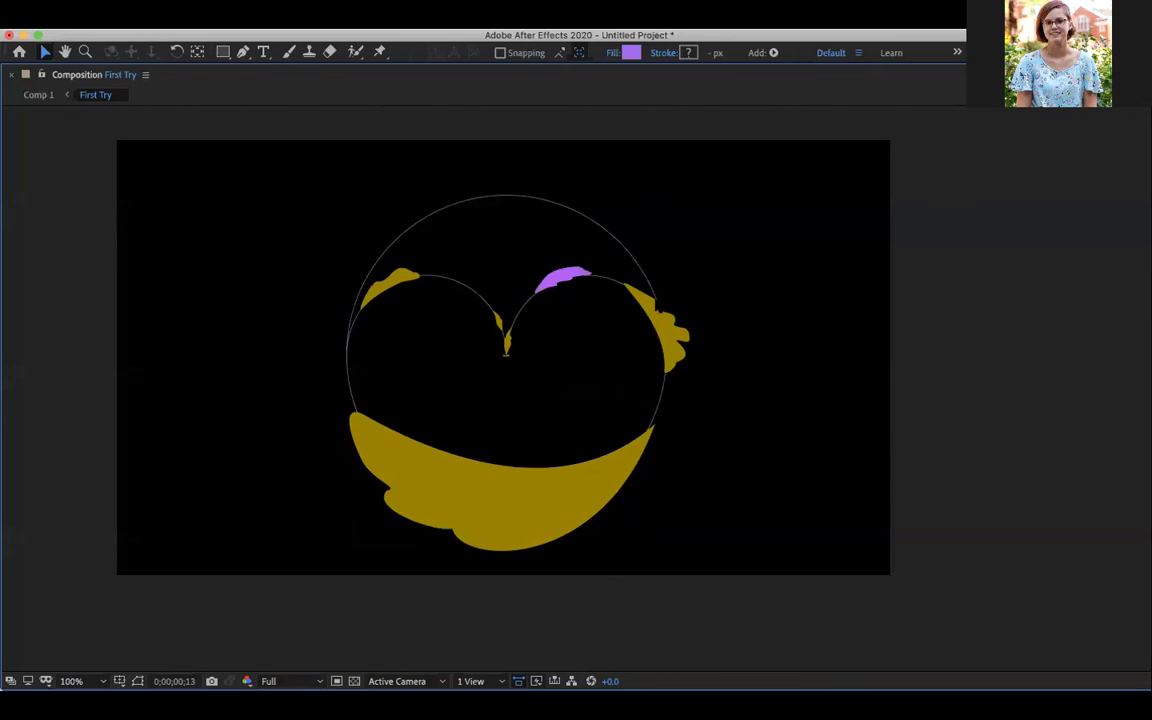
pyautogui.press('space')
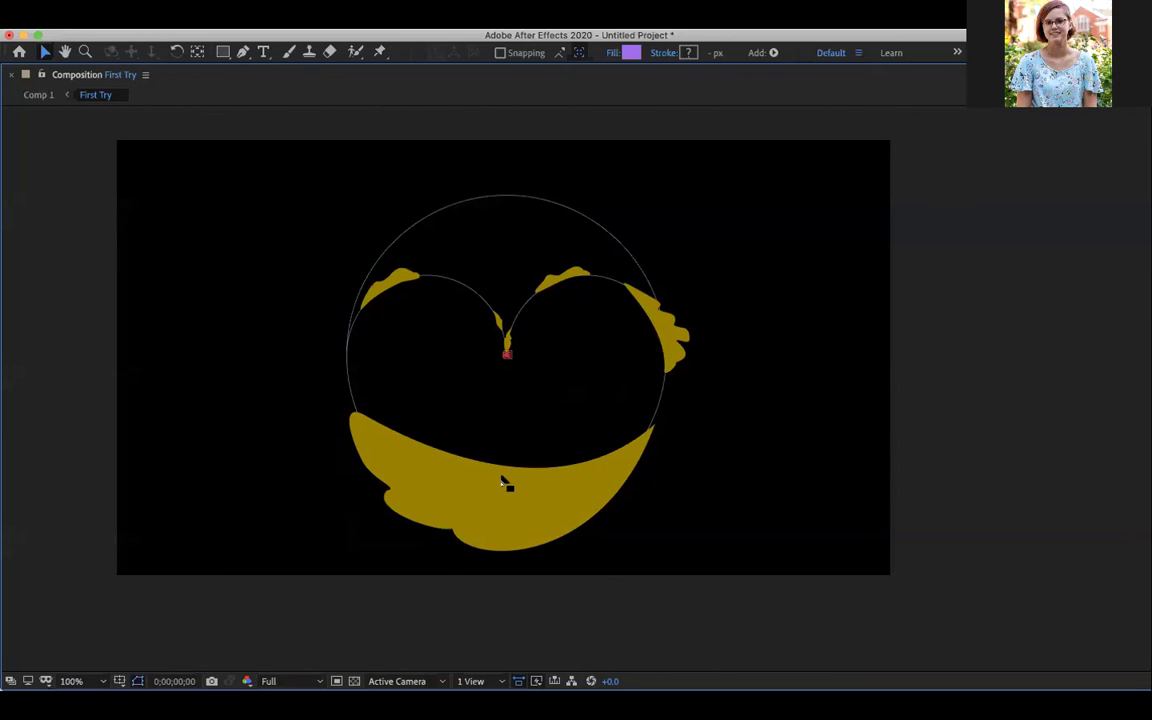